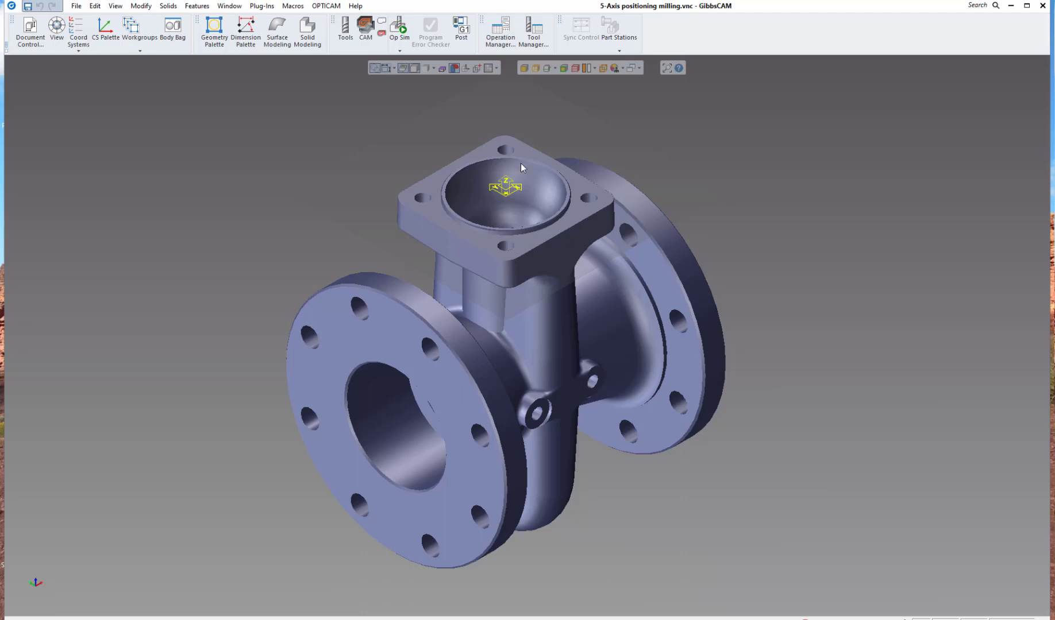
Move the main solid into the Body Bag and bring the CASTING body out into the workspace.
left_click(176, 35)
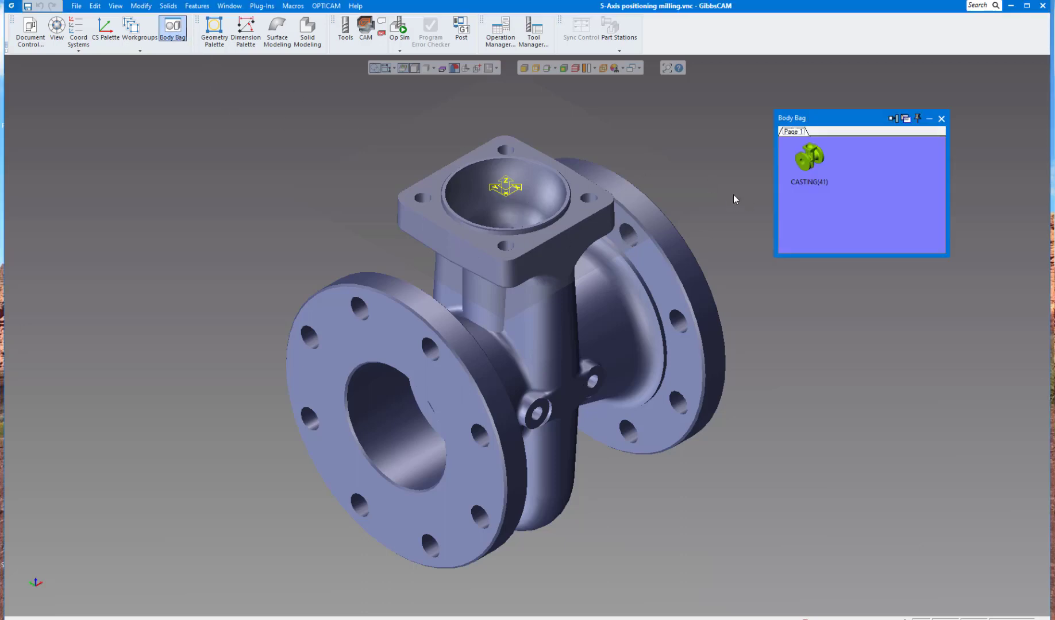
double_click(657, 271)
double_click(810, 160)
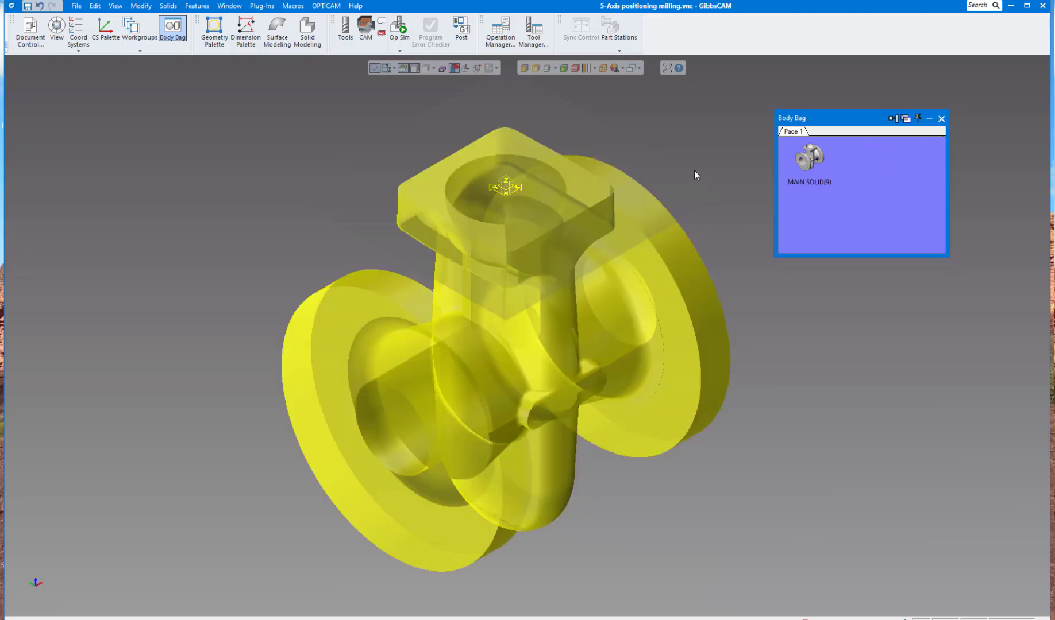
left_click(682, 189)
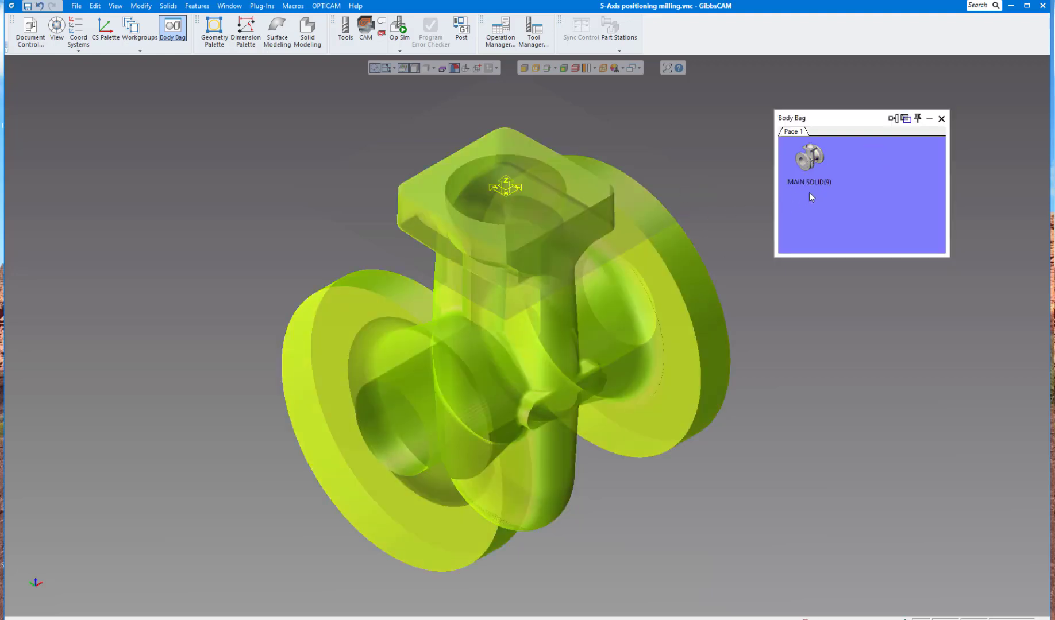
middle_click_drag(733, 184, 694, 169)
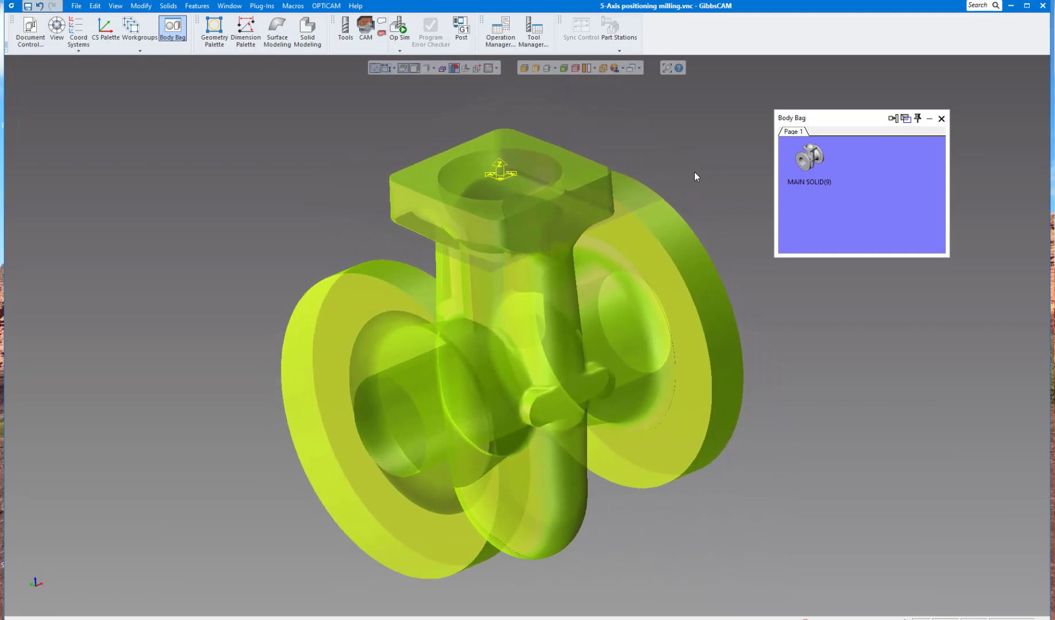
Assign a blue preset user color to the casting body and deselect it.
left_click(635, 242)
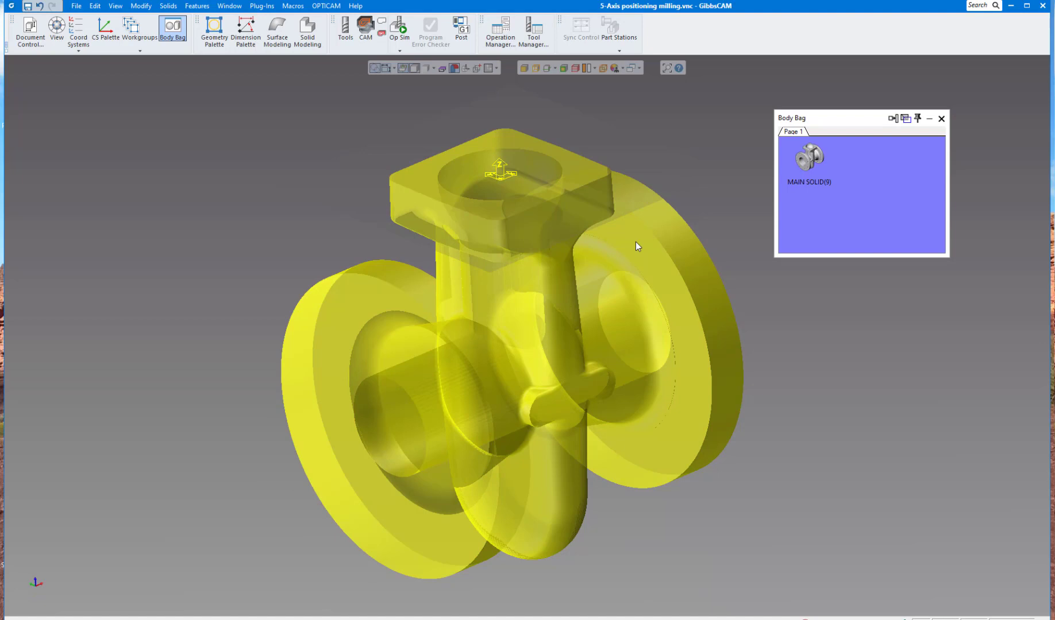
right_click(635, 243)
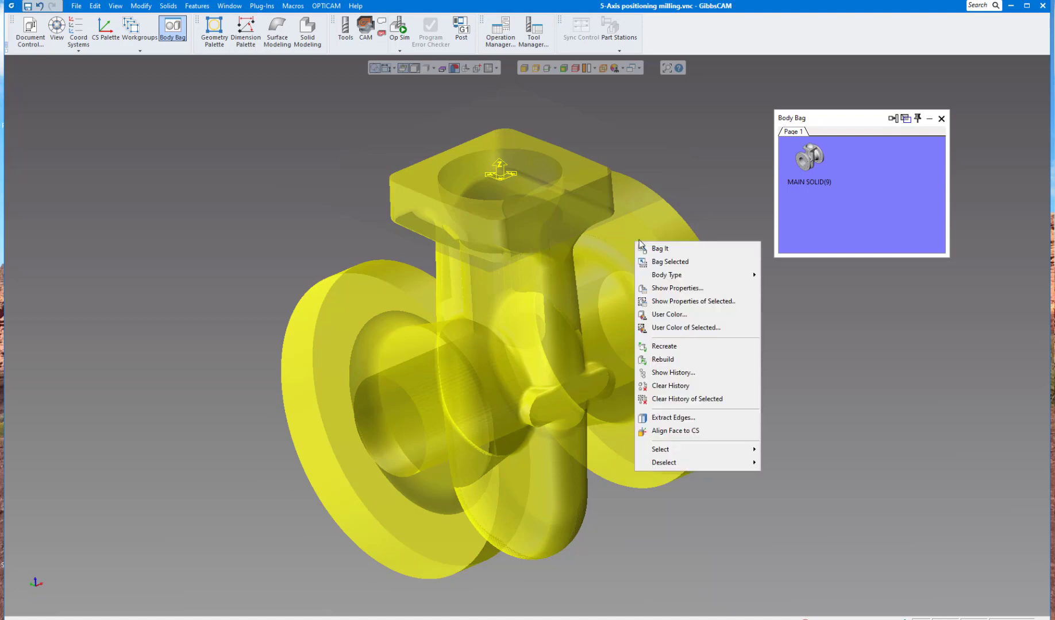
left_click(681, 329)
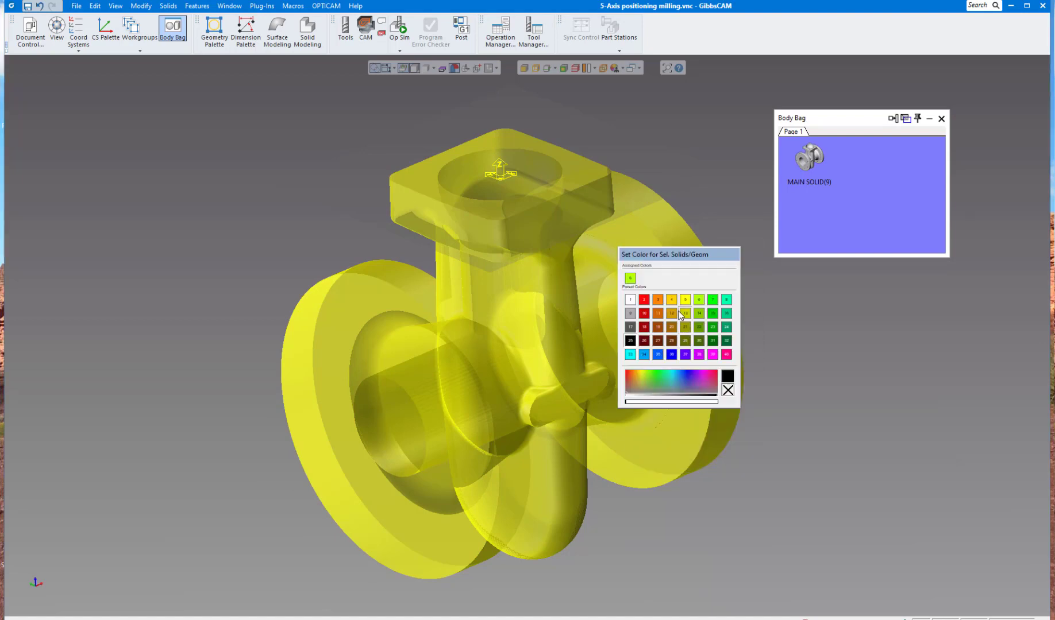
left_click(646, 356)
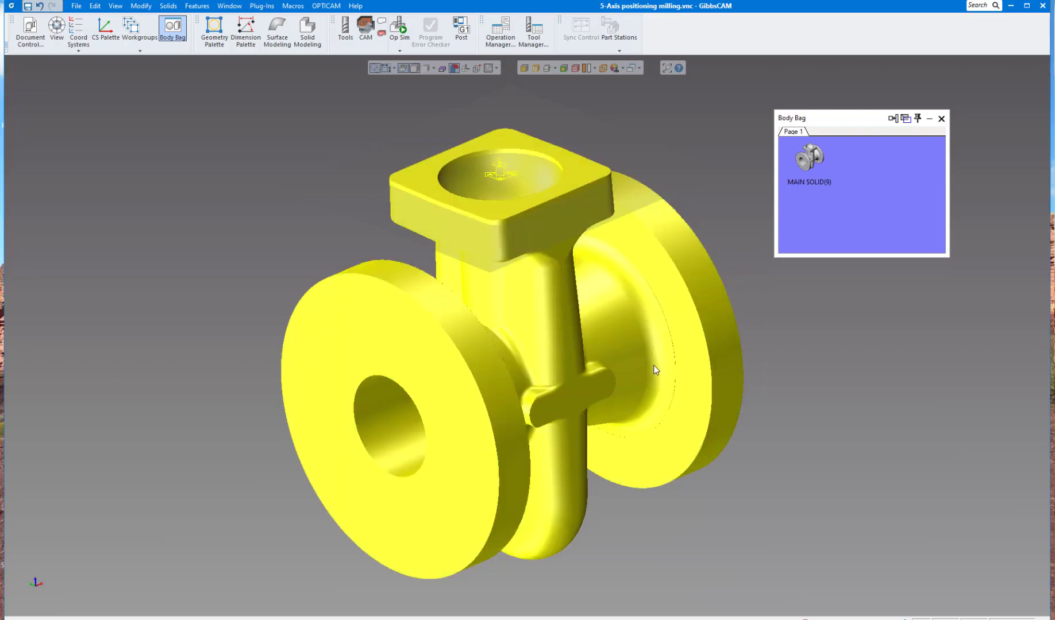
left_click(727, 257)
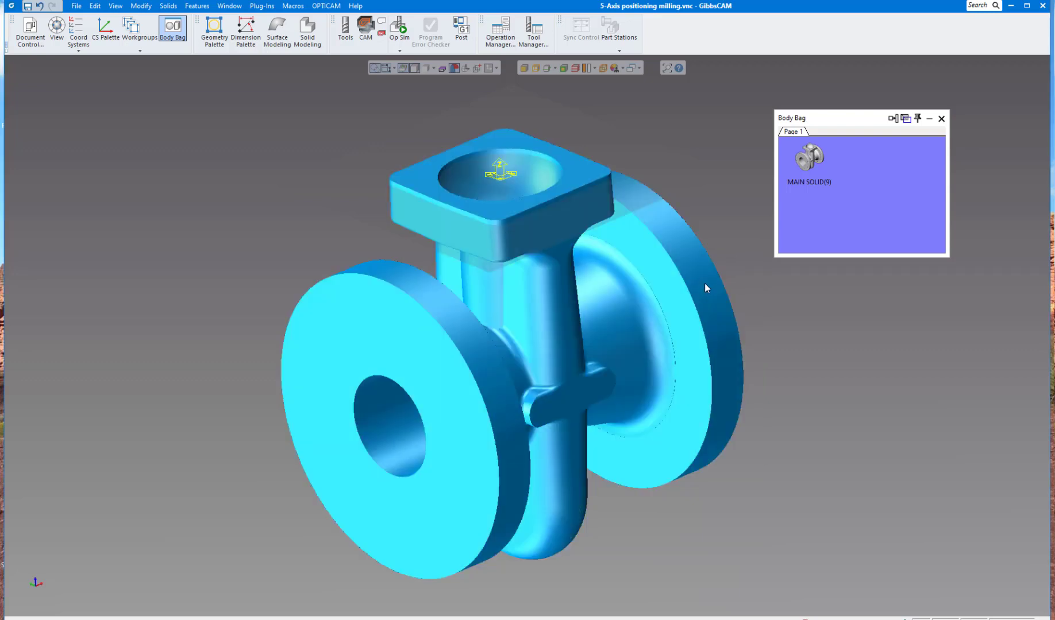
Put the casting back in the Body Bag, restore MAIN SOLID to the workspace, and close the bag.
left_click(681, 277)
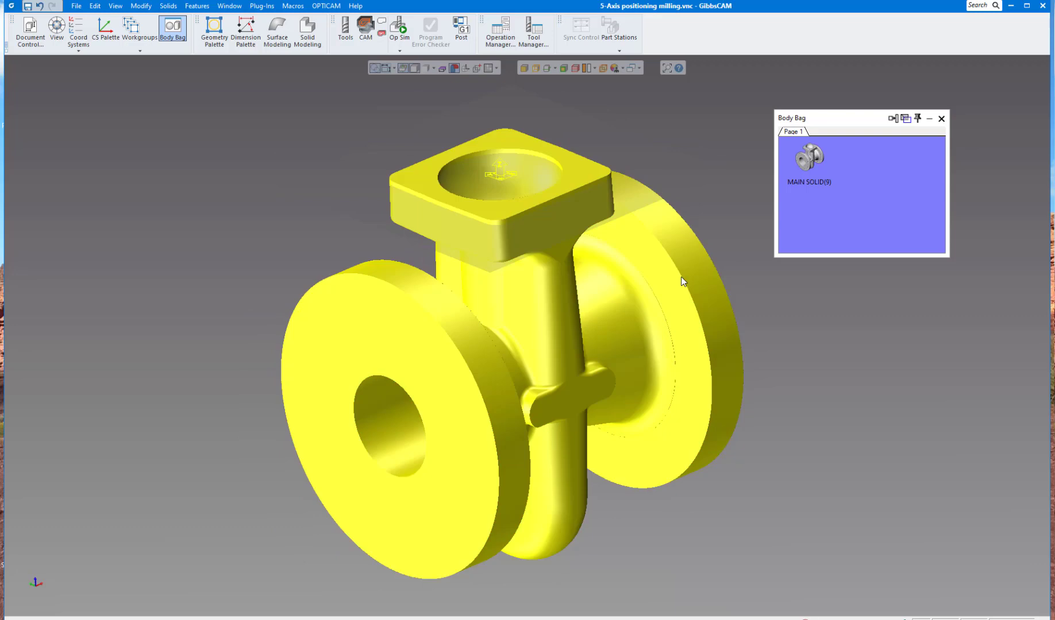
left_click_drag(681, 278, 796, 193)
double_click(810, 161)
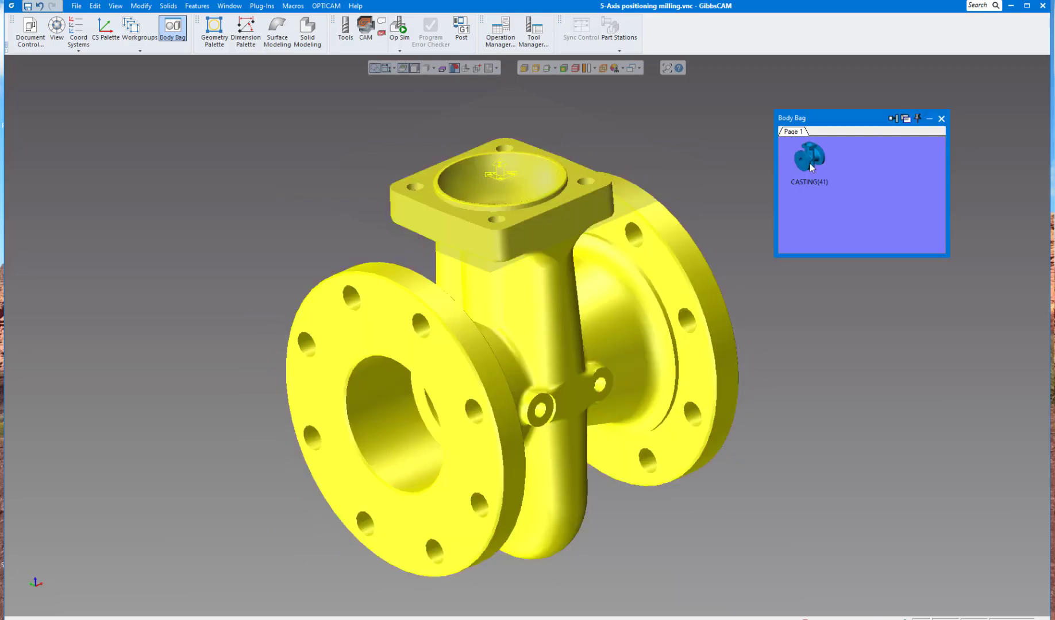
left_click(713, 159)
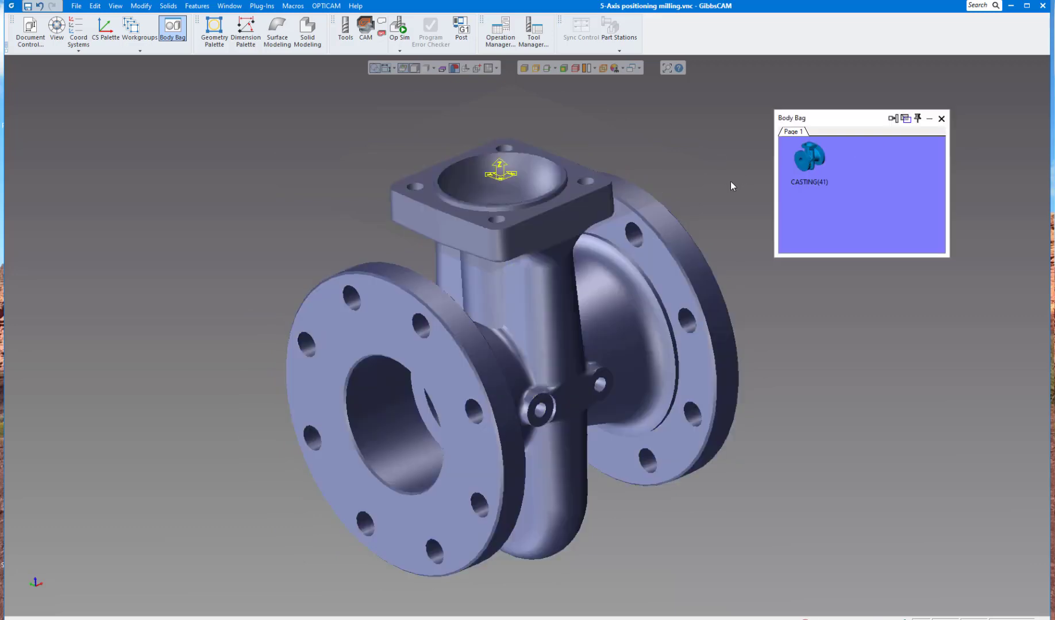
left_click(941, 118)
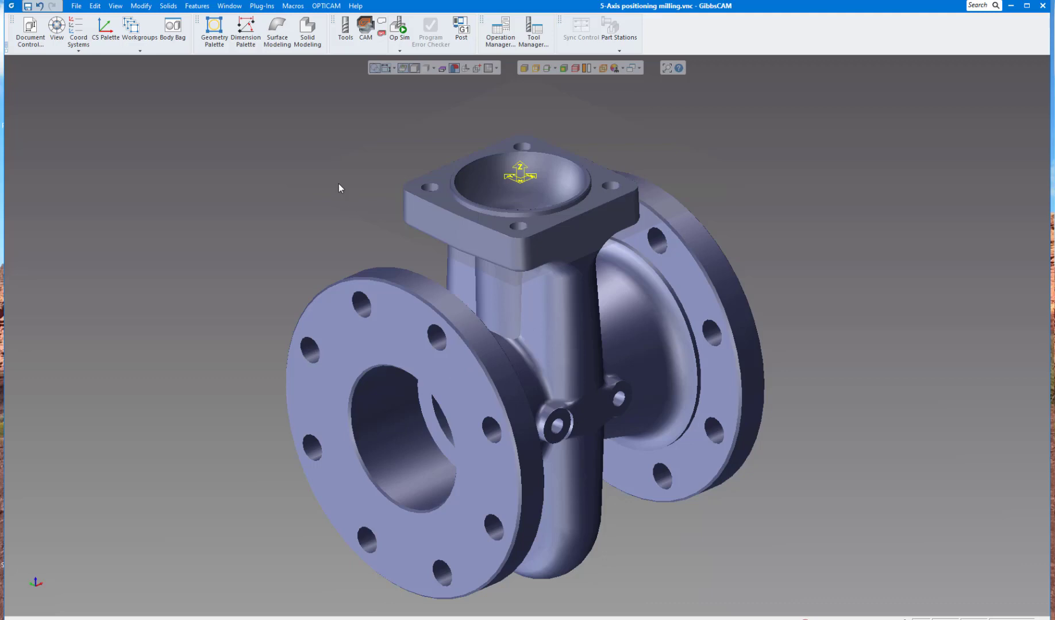
Create a new coordinate system, align it to the YZ plane, and flip its axes toward the opposite side.
left_click(78, 30)
left_click_drag(202, 100, 121, 79)
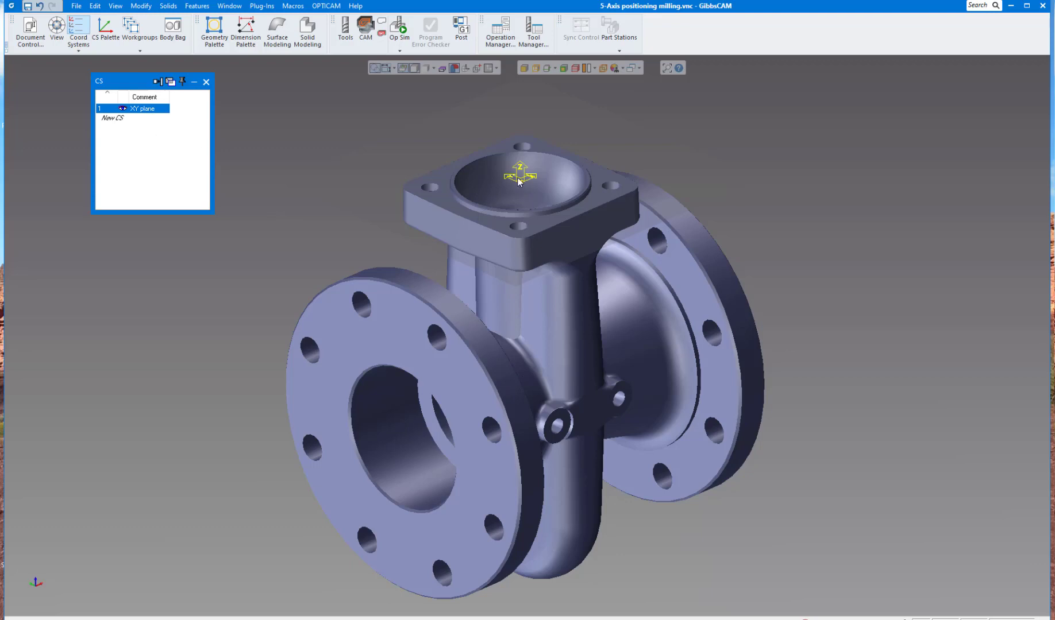
double_click(121, 119)
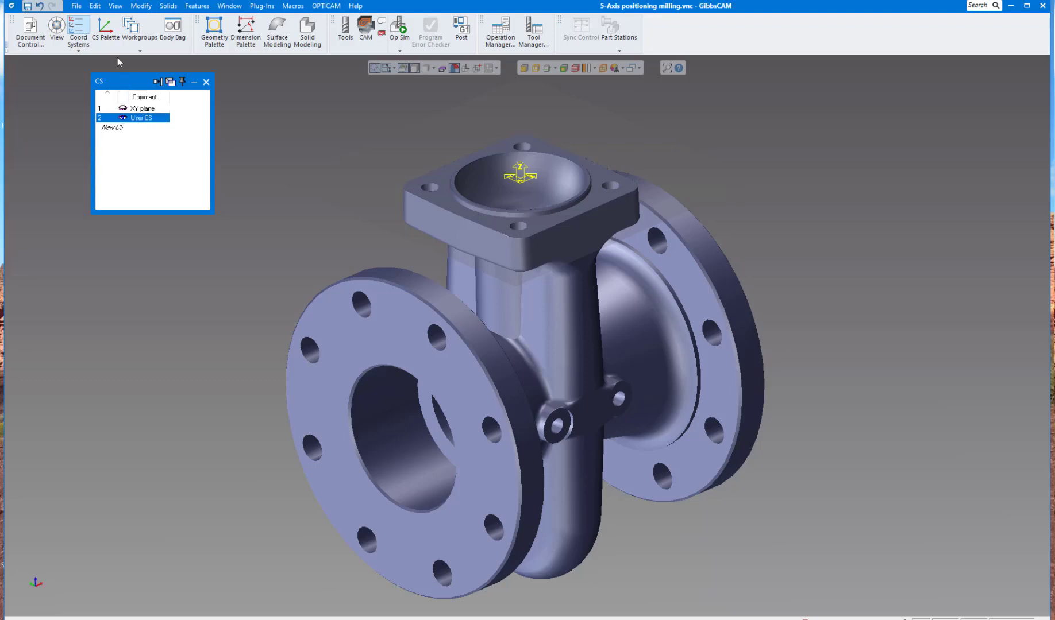
left_click(106, 29)
left_click_drag(181, 274, 144, 235)
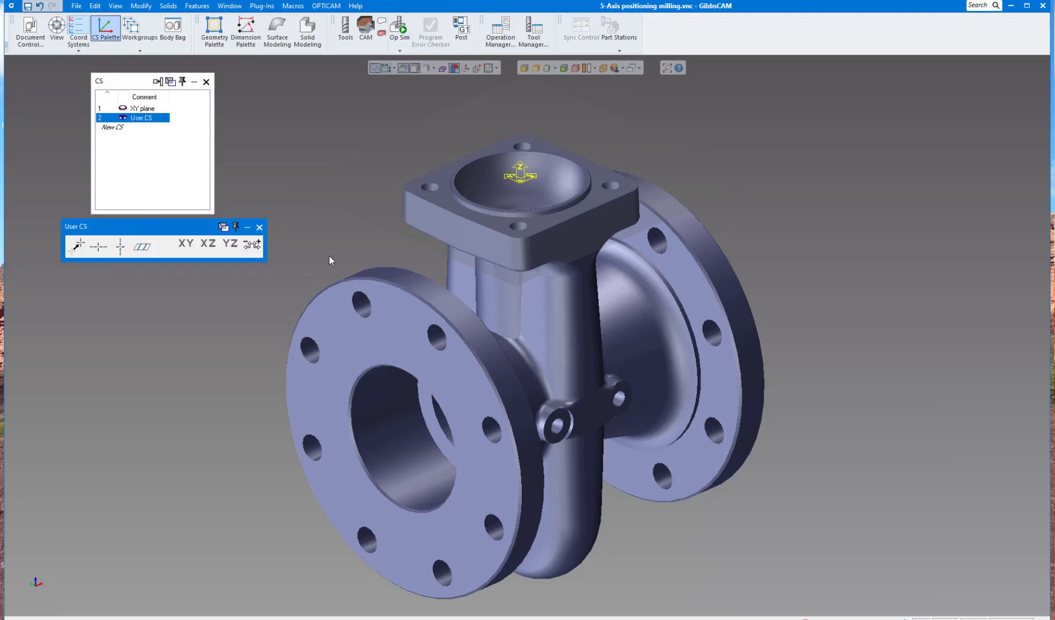
left_click(230, 246)
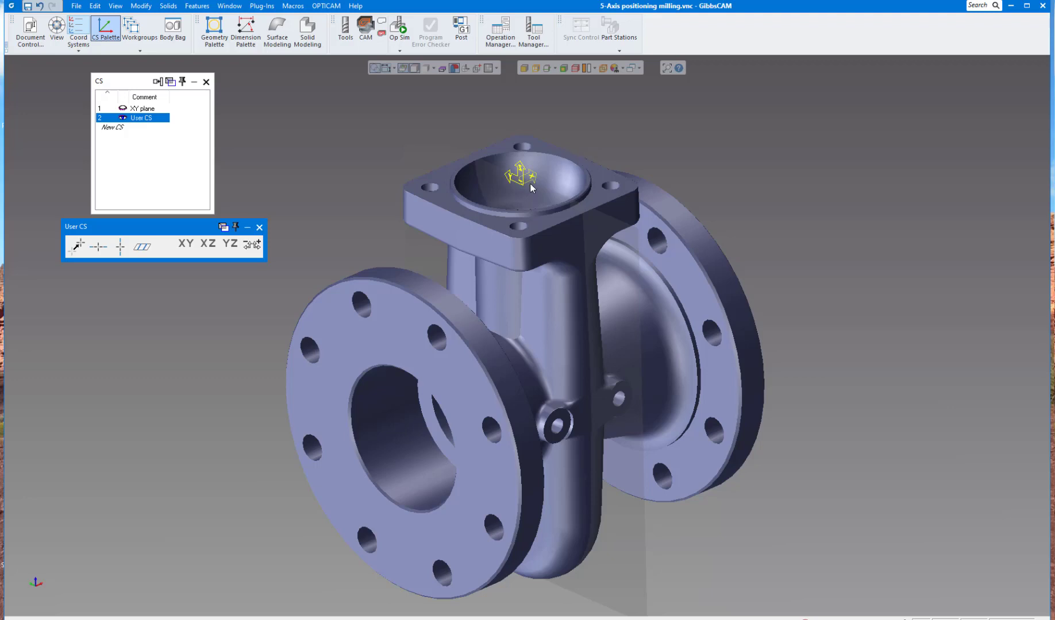
left_click(253, 247)
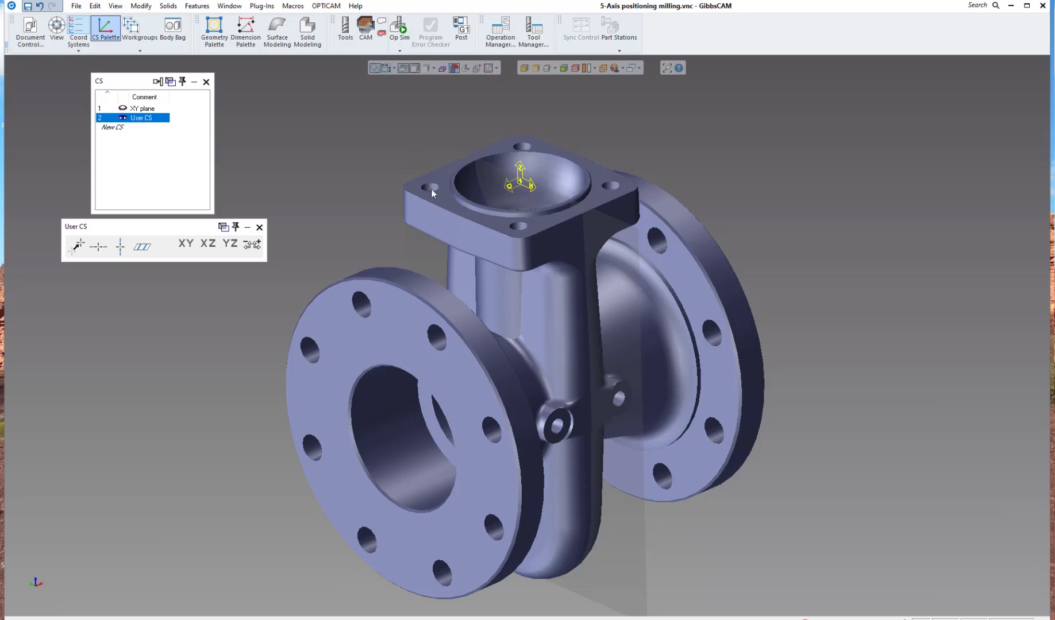
Rename the new YZ coordinate system as LEFT.
double_click(145, 118)
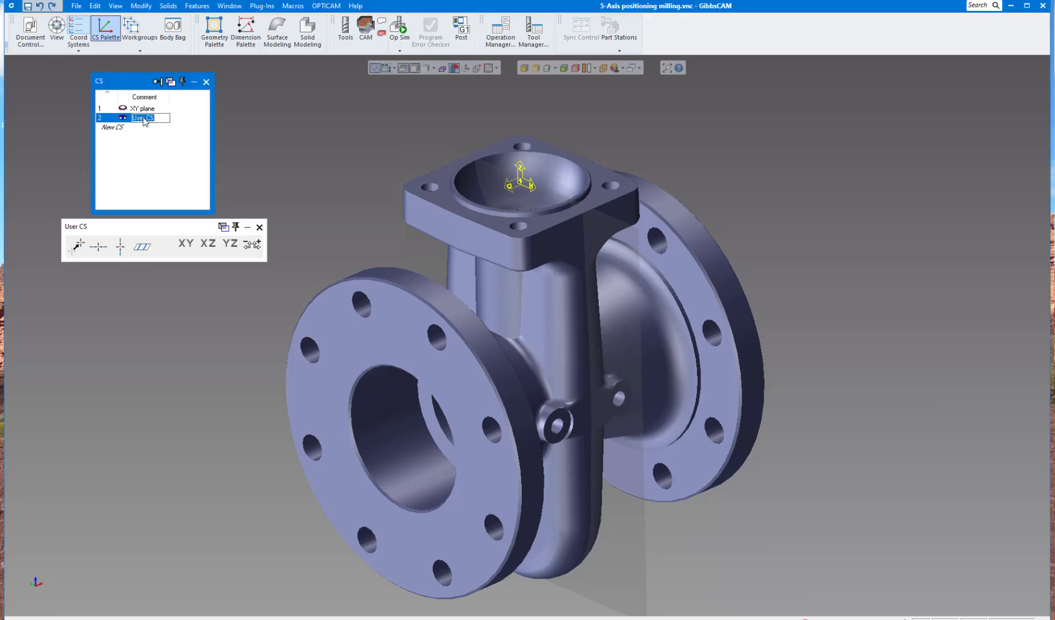
type("le")
key("Caps_Lock")
key("BackSpace")
key("BackSpace")
key("BackSpace")
type("LEFT")
Rename the XY plane coordinate system as TOP.
left_click(153, 109)
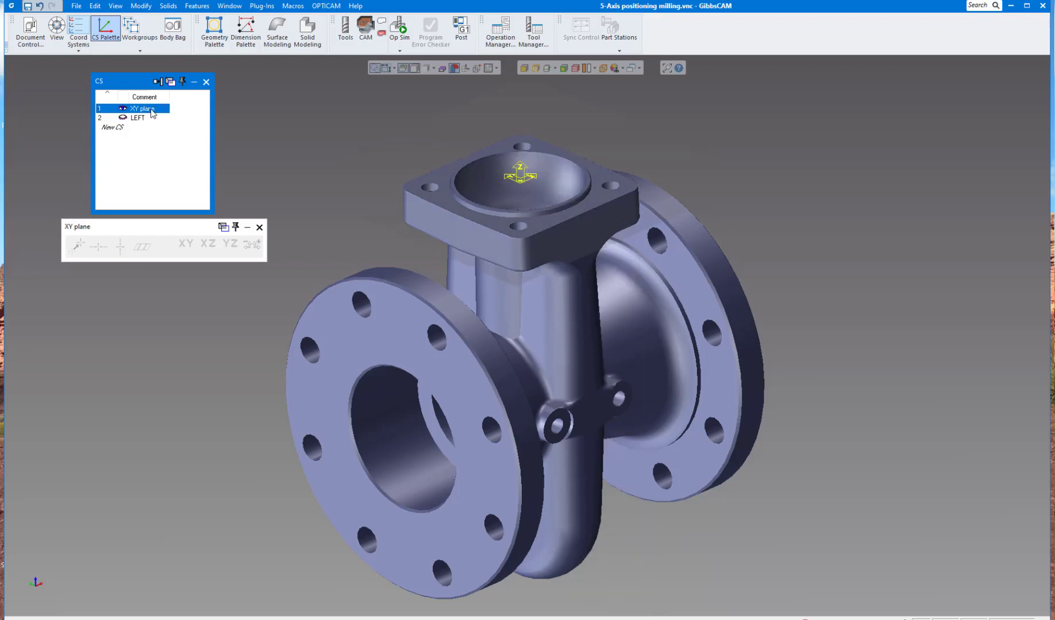
left_click(153, 111)
type("TOP")
key("Return")
Create a third coordinate system based on LEFT and name it RIGHT.
left_click(141, 118)
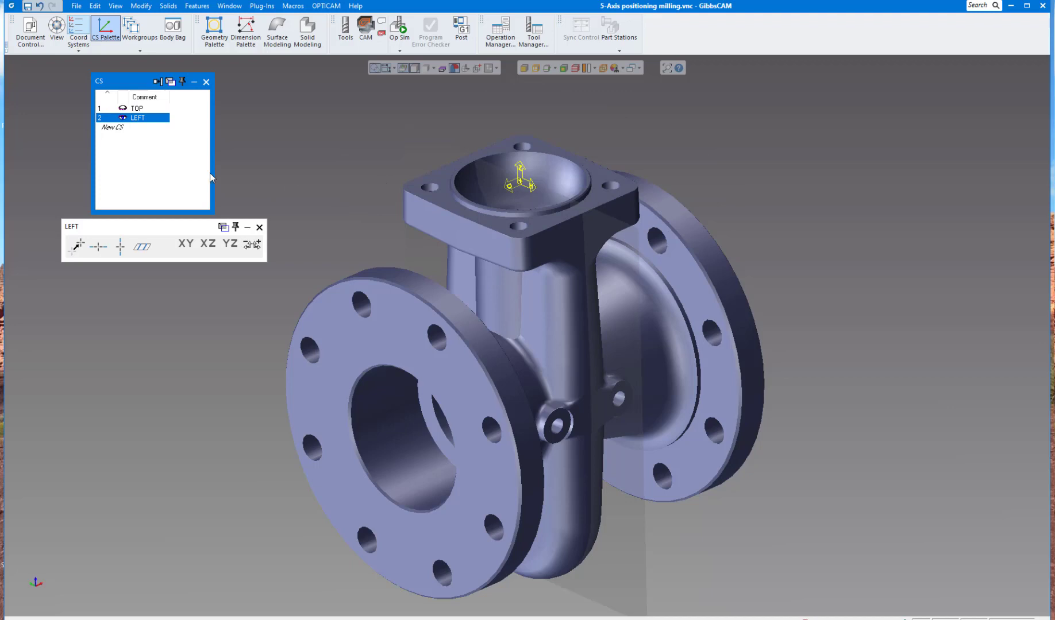
left_click(124, 128)
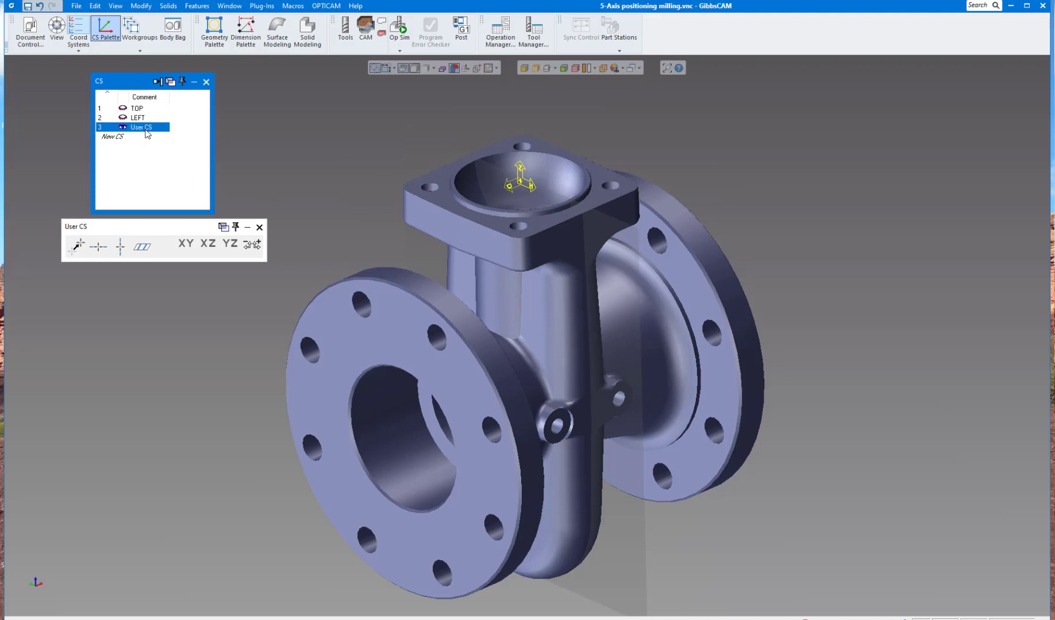
left_click(148, 128)
type("R")
key("BackSpace")
type("RIGHT")
key("Return")
Compare LEFT with RIGHT, flip the axes of RIGHT, and check its orientation in the home view.
left_click(146, 118)
left_click(142, 127)
left_click(143, 118)
left_click(144, 128)
left_click(248, 247)
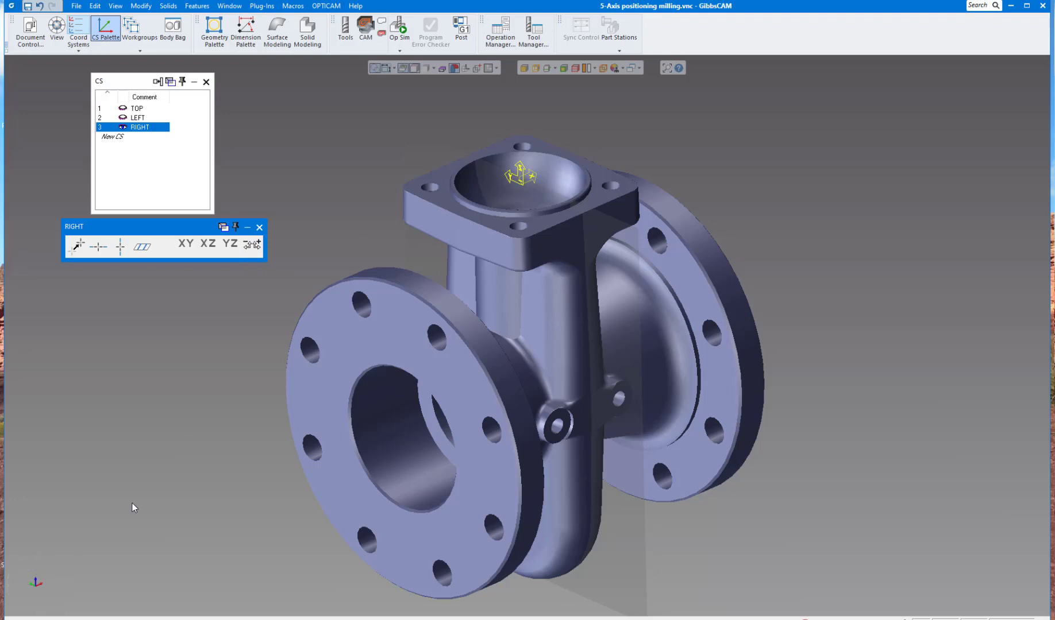
mouse_move(32, 575)
left_click(28, 566)
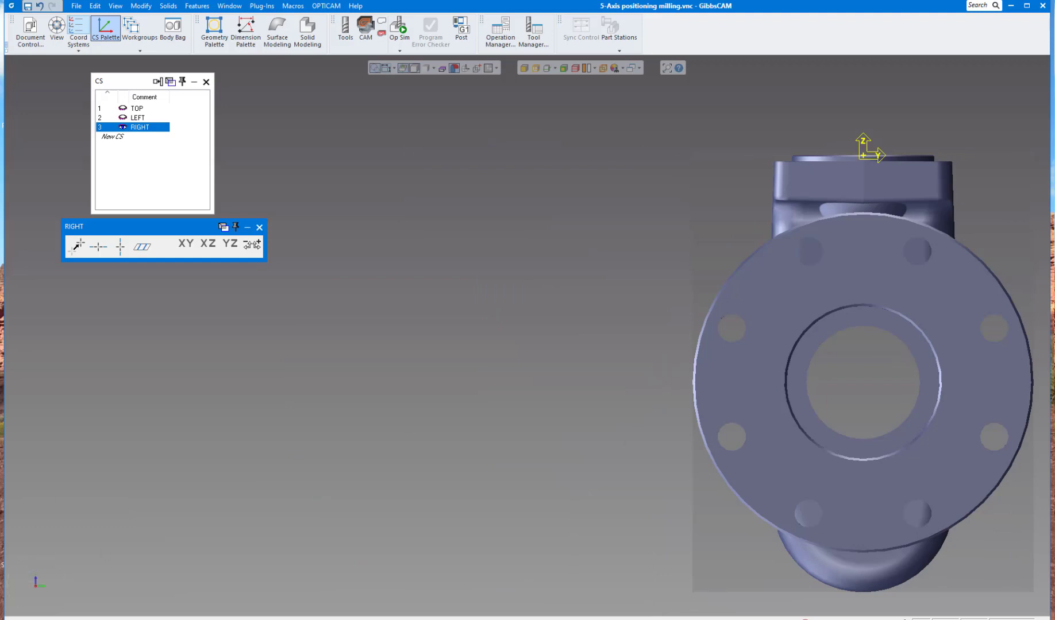
left_click(17, 594)
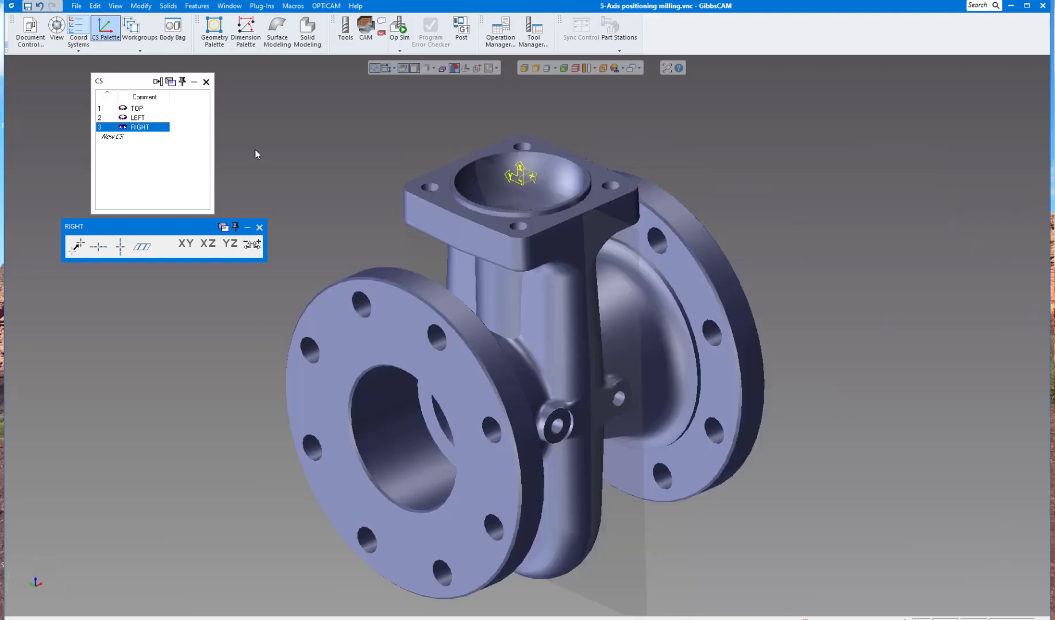
Create a coordinate system based on TOP, name it FRONT, and align it to the XZ plane.
left_click(137, 109)
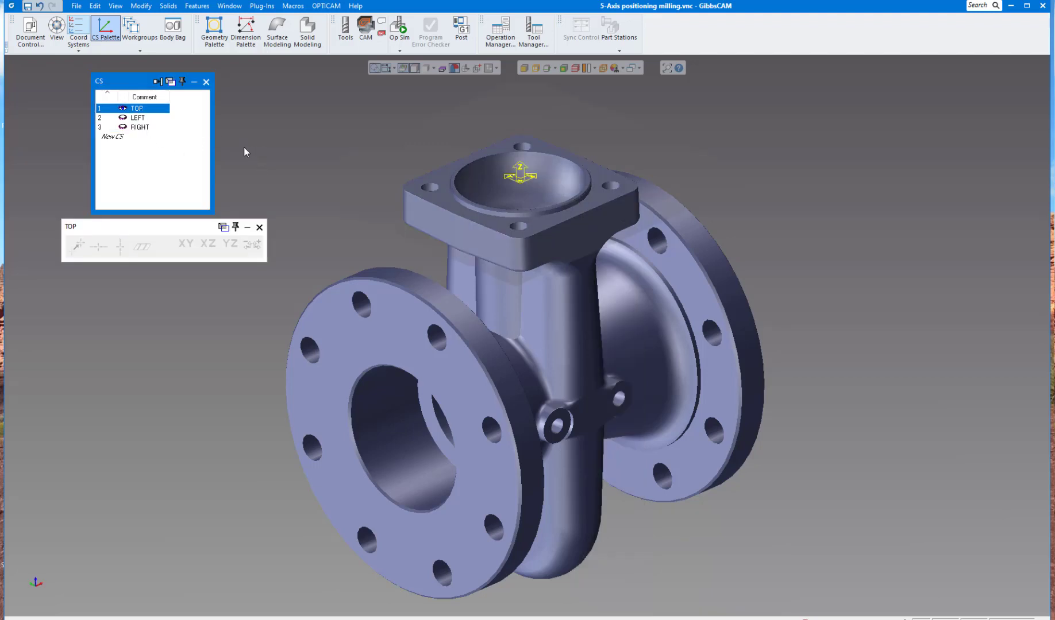
double_click(123, 138)
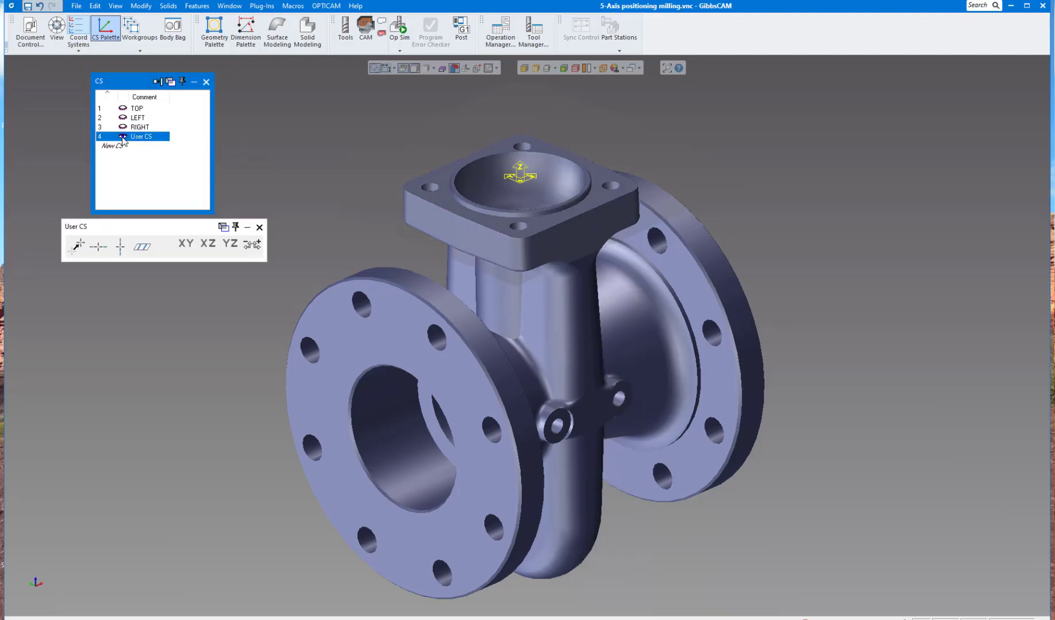
left_click(148, 138)
type("FRONT")
key("Return")
left_click(212, 247)
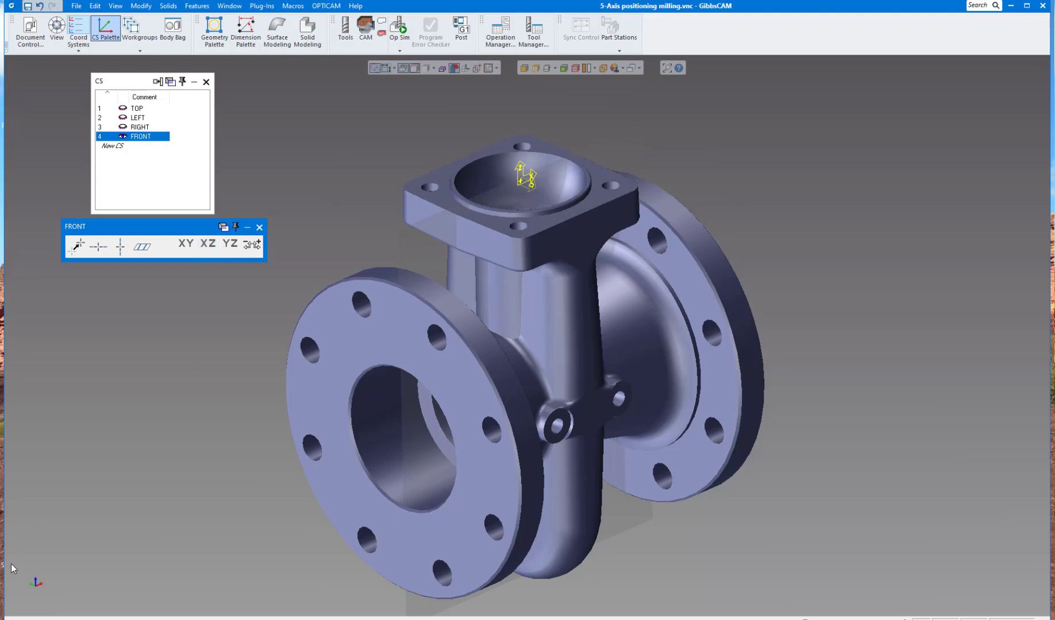
left_click(30, 567)
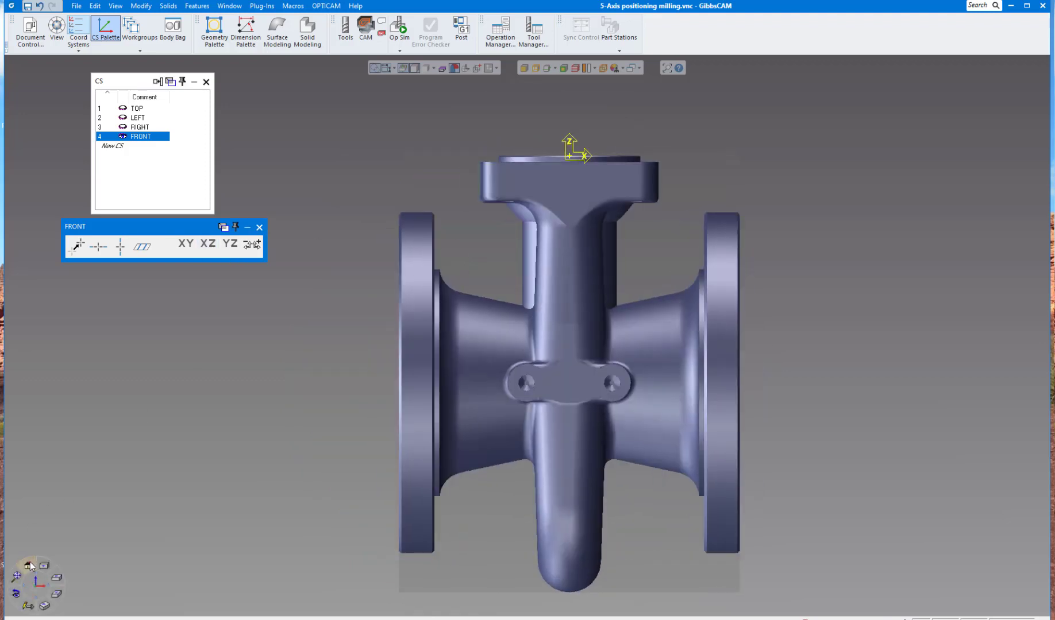
left_click(16, 593)
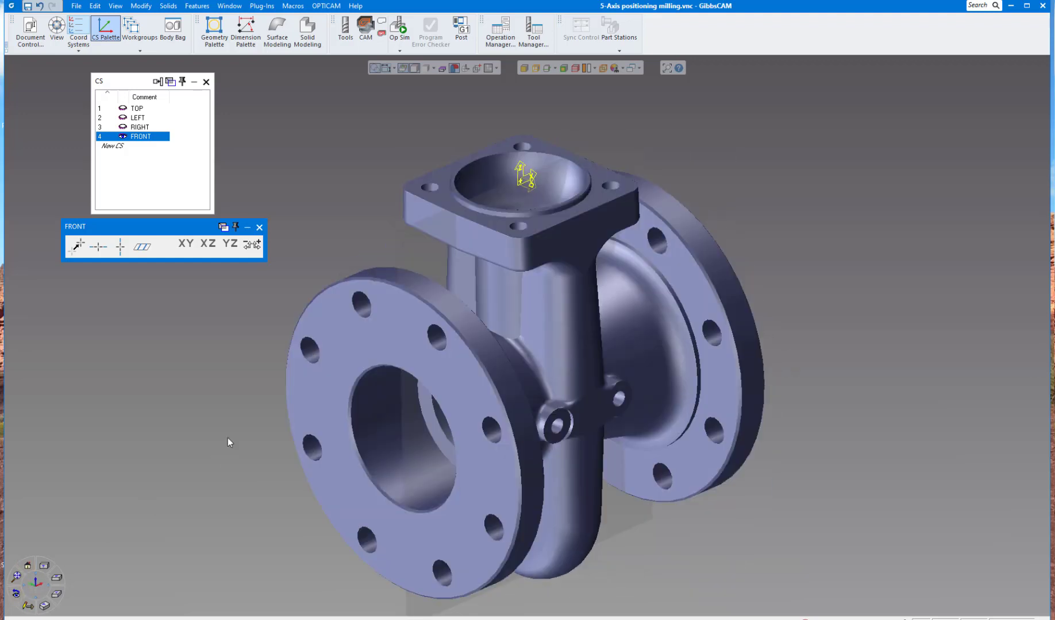
Close the coordinate system palette and arrange the Workgroup list, resized, beside the CS list.
left_click(259, 228)
left_click_drag(119, 82, 99, 77)
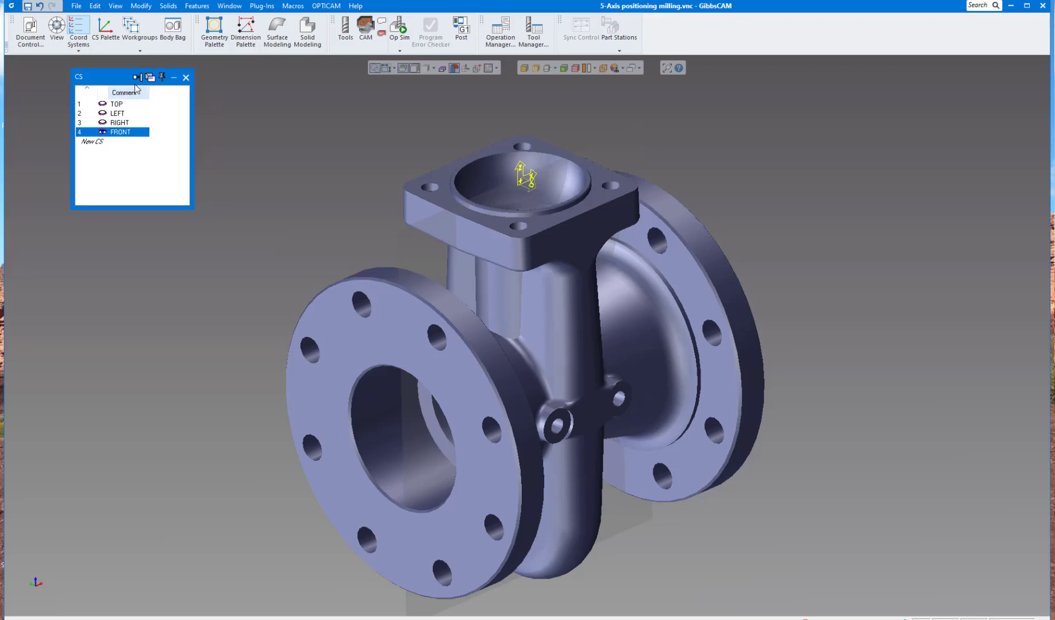
left_click(131, 29)
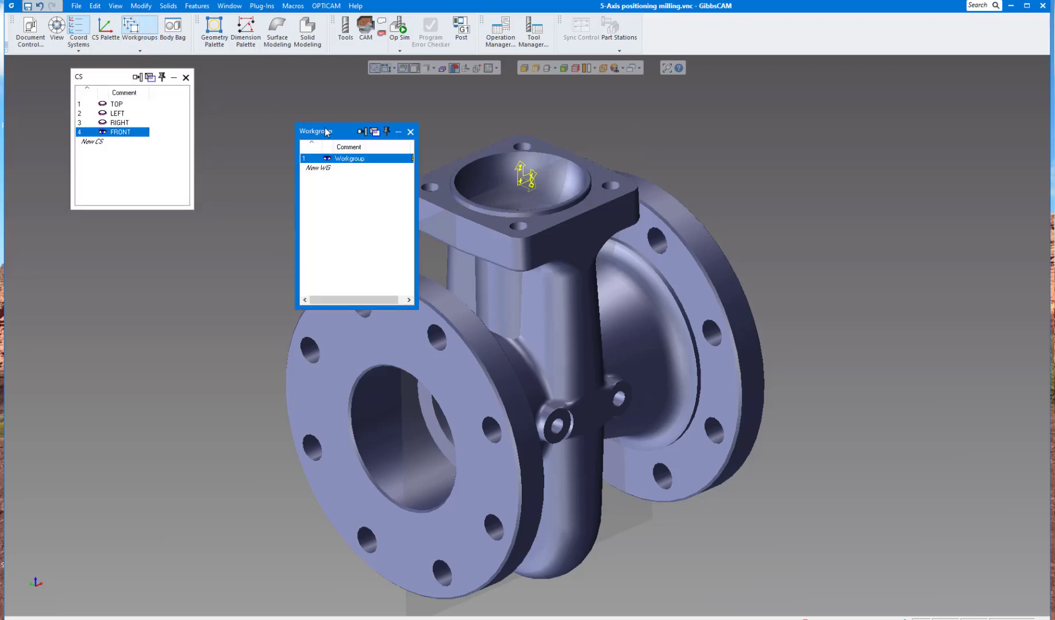
left_click_drag(324, 128, 229, 74)
left_click_drag(320, 252, 291, 205)
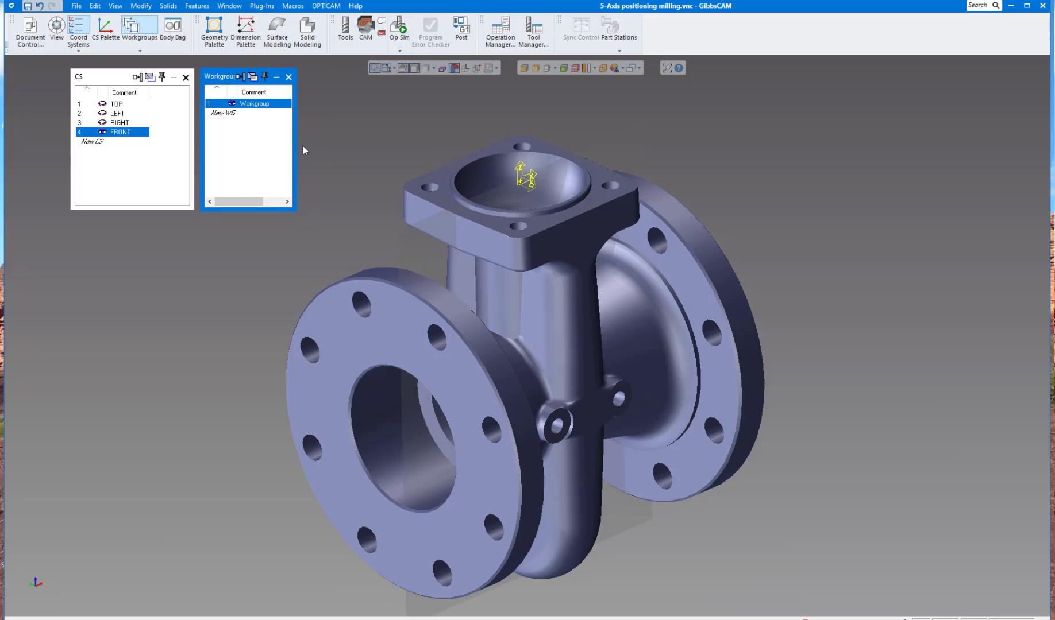
left_click_drag(297, 155, 325, 155)
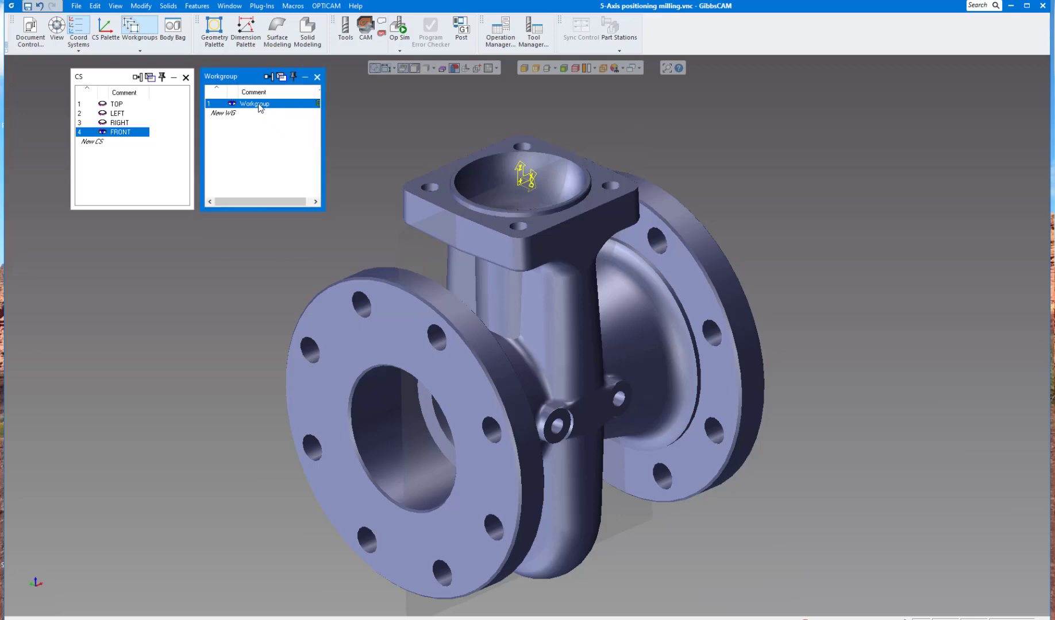
Rename the first workgroup TOP and add a second workgroup named LEFT.
left_click(260, 104)
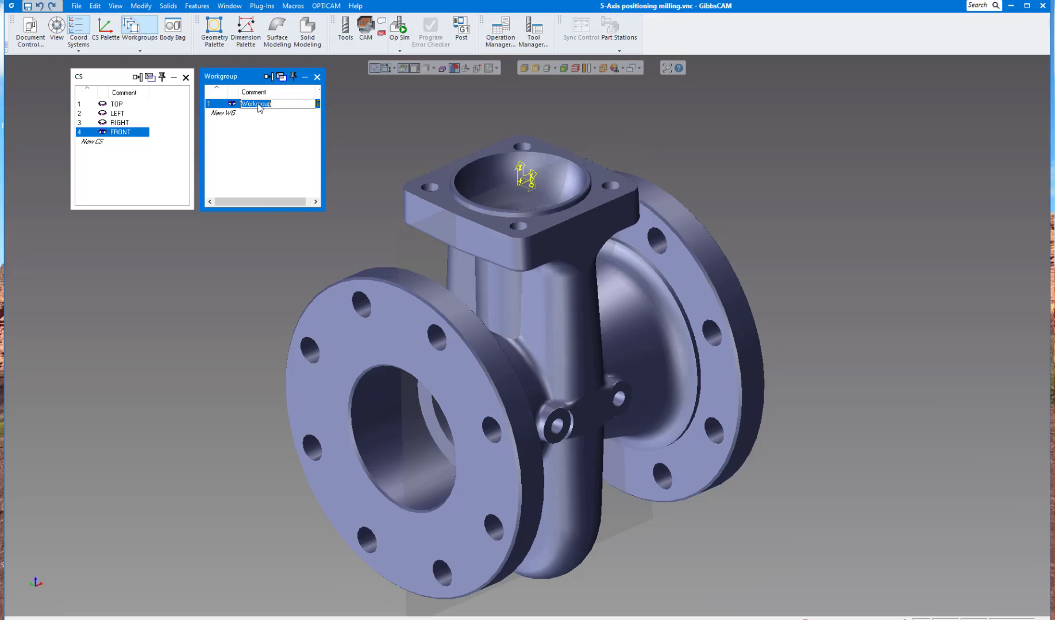
type("TOP")
key("Return")
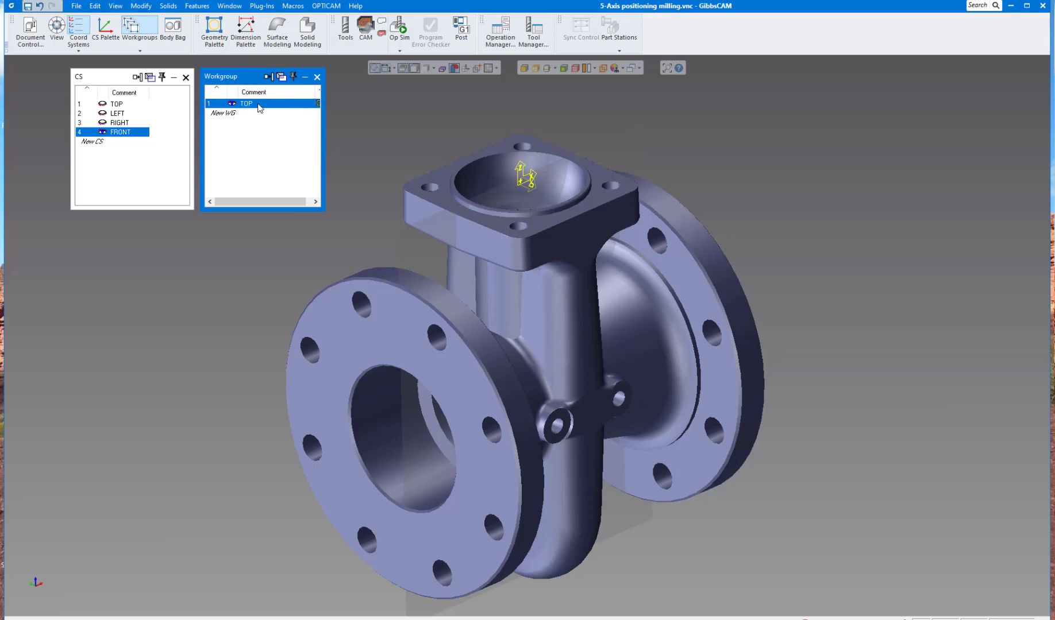
left_click(228, 113)
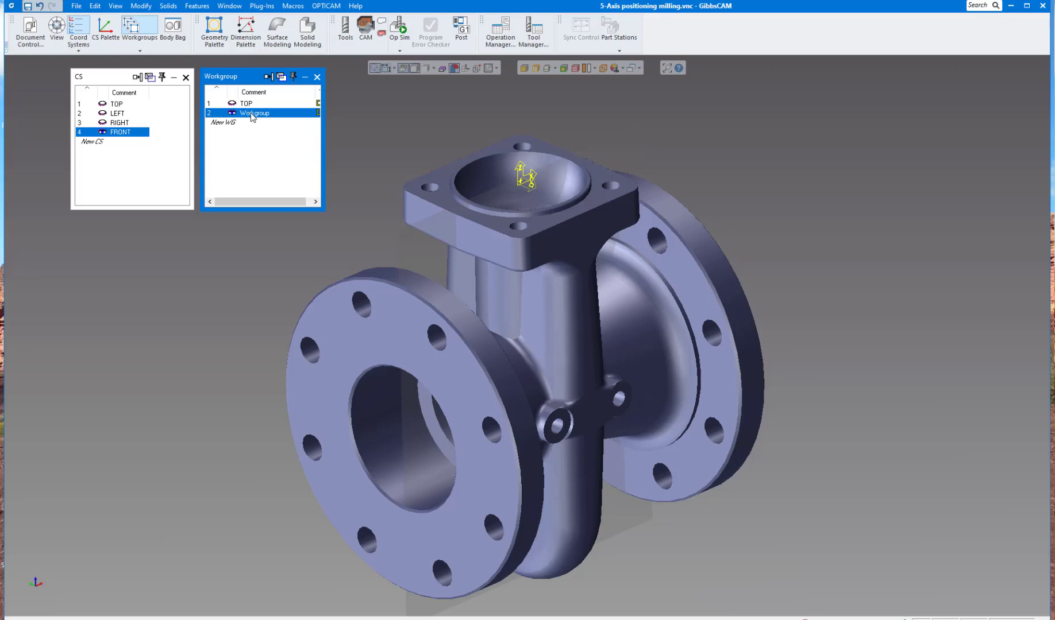
left_click(252, 115)
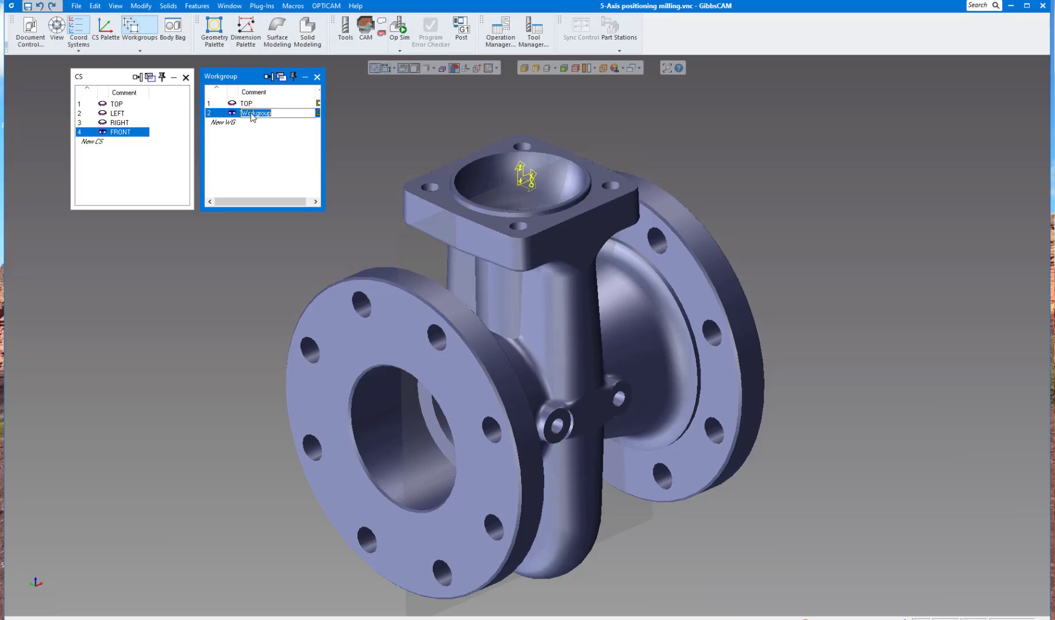
type("LEFT")
Add a third workgroup named RIGHT and a fourth workgroup named FRONT.
left_click(237, 123)
left_click(237, 123)
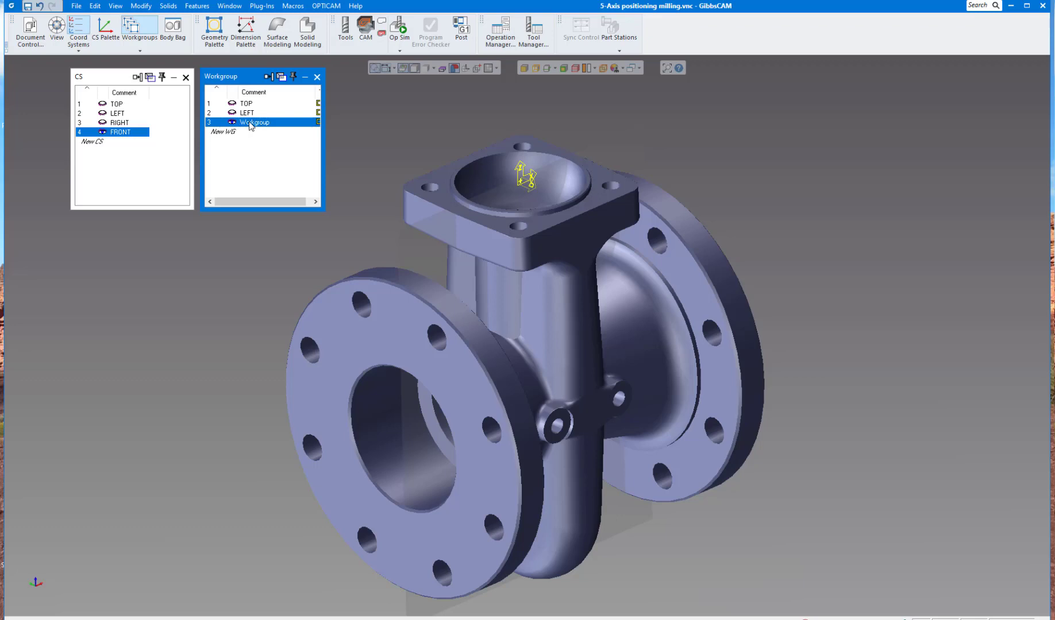
left_click(250, 124)
type("RIGHT")
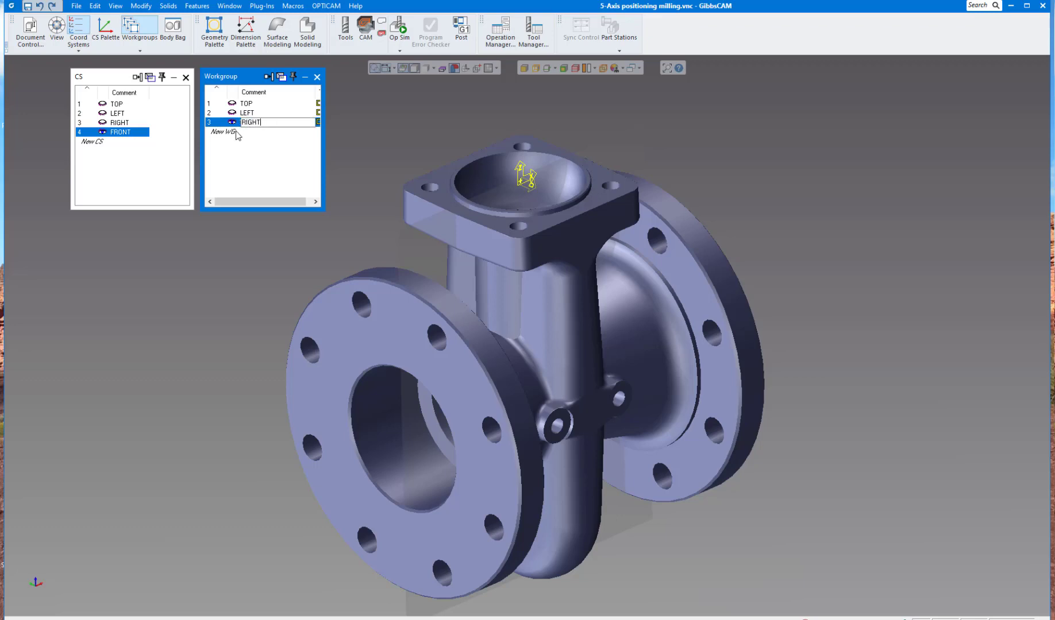
double_click(236, 132)
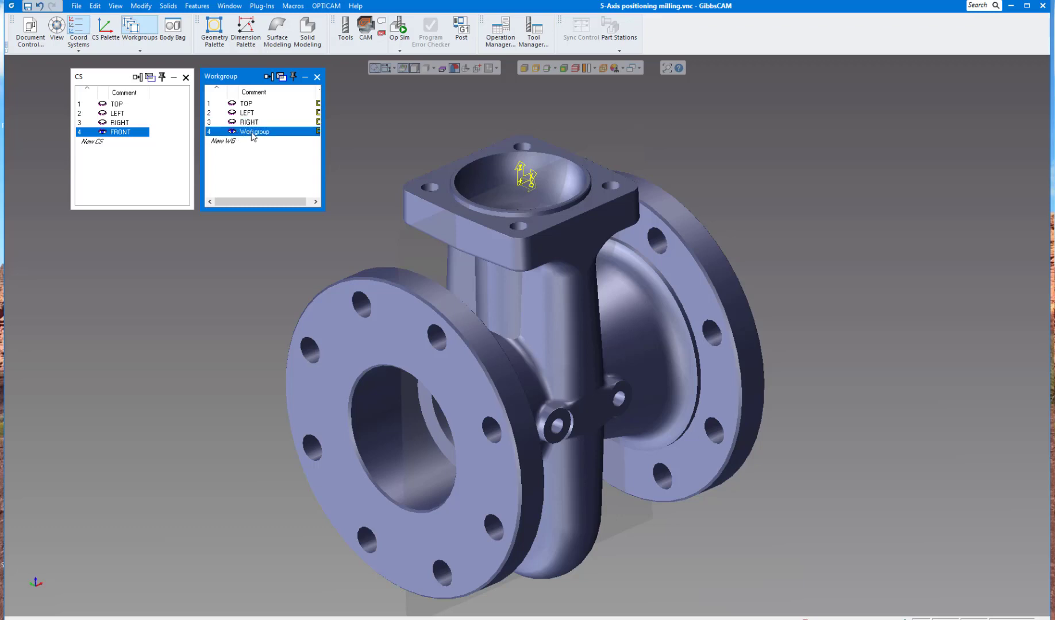
left_click(252, 133)
type("FRO")
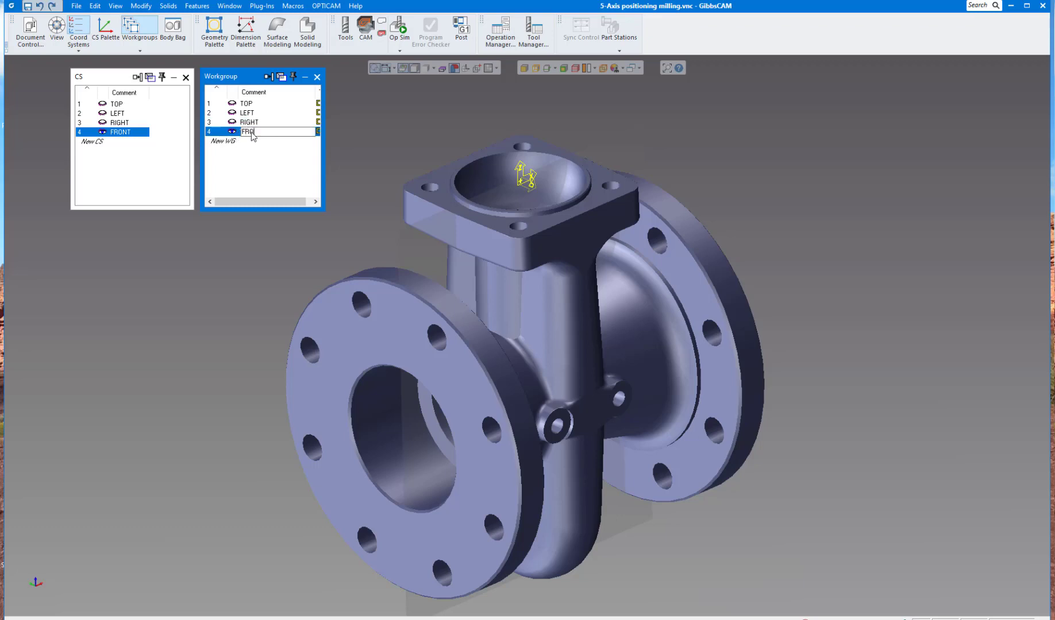
type("NT")
key("Return")
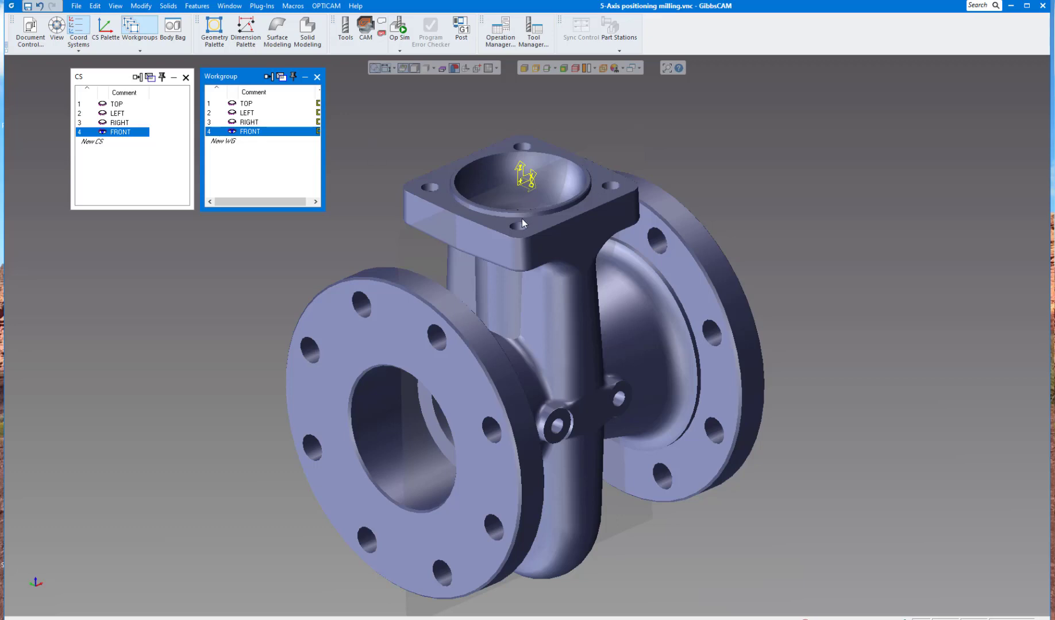
Make TOP the current coordinate system and workgroup, and select the square flange's top face plus the thin rim face around its bore.
left_click(119, 104)
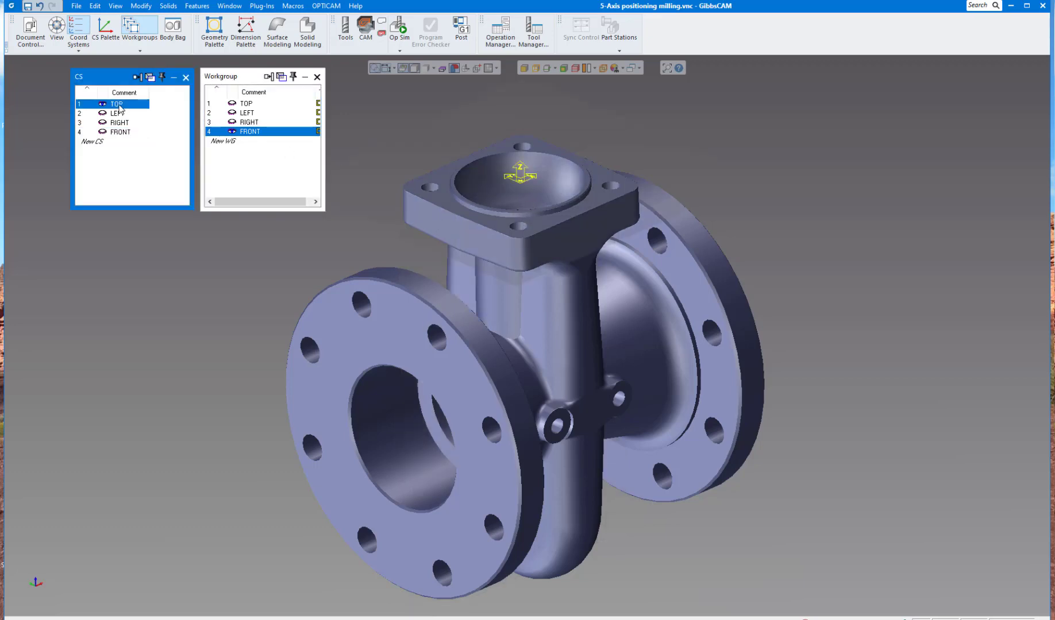
left_click(248, 104)
left_click_drag(365, 107, 636, 279)
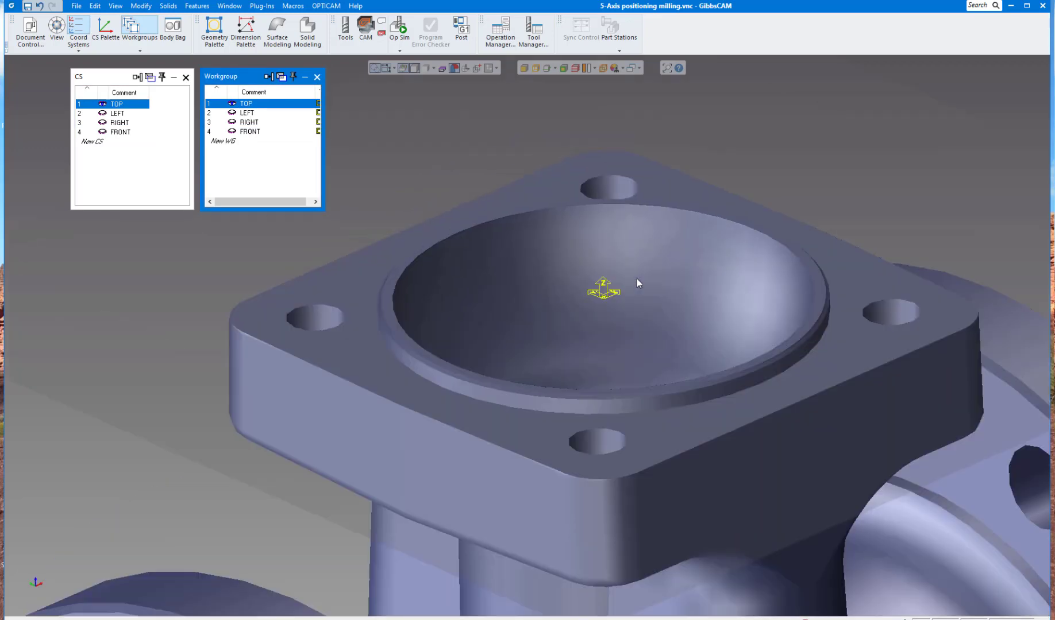
left_click(534, 68)
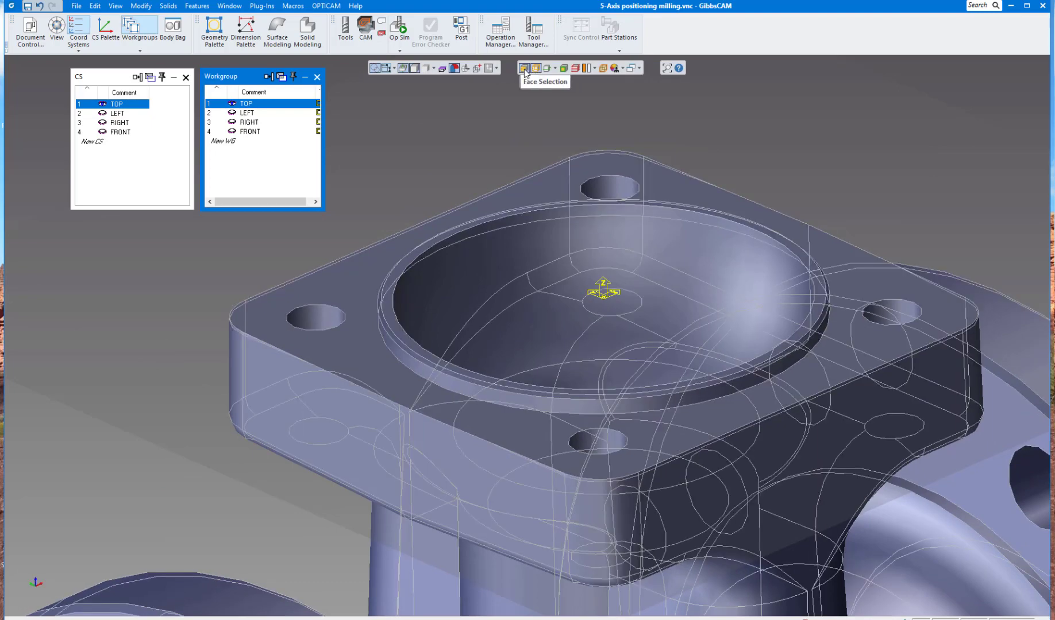
left_click(524, 68)
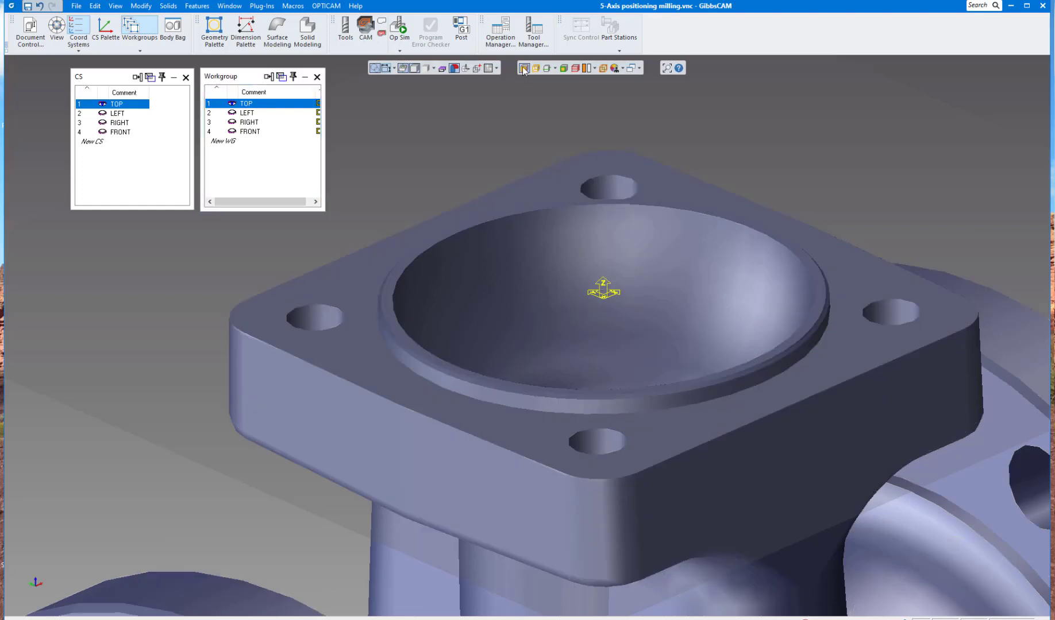
left_click(351, 287)
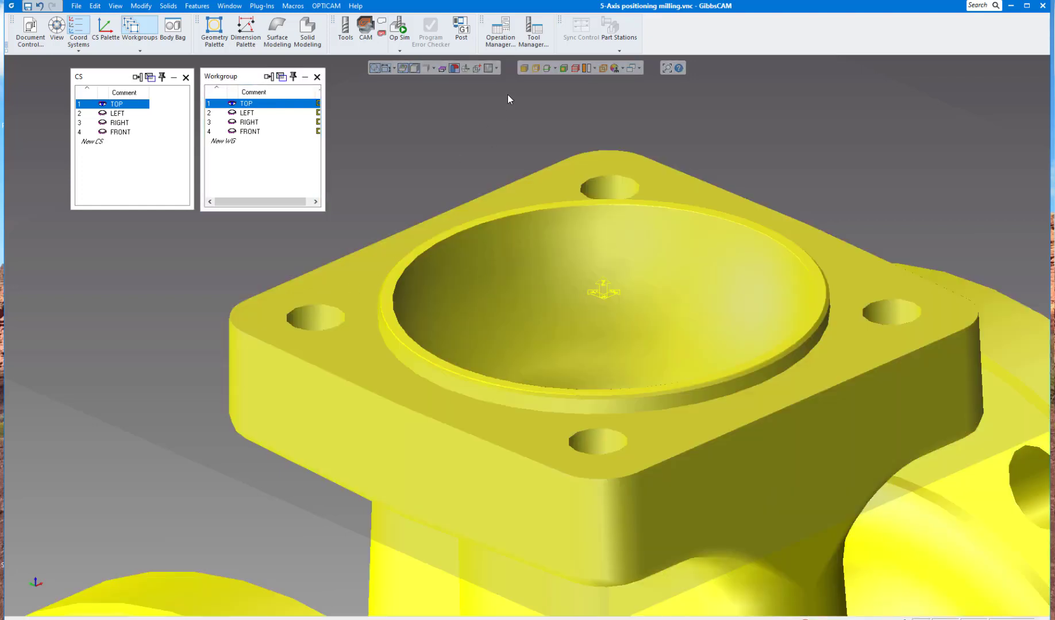
left_click(346, 288)
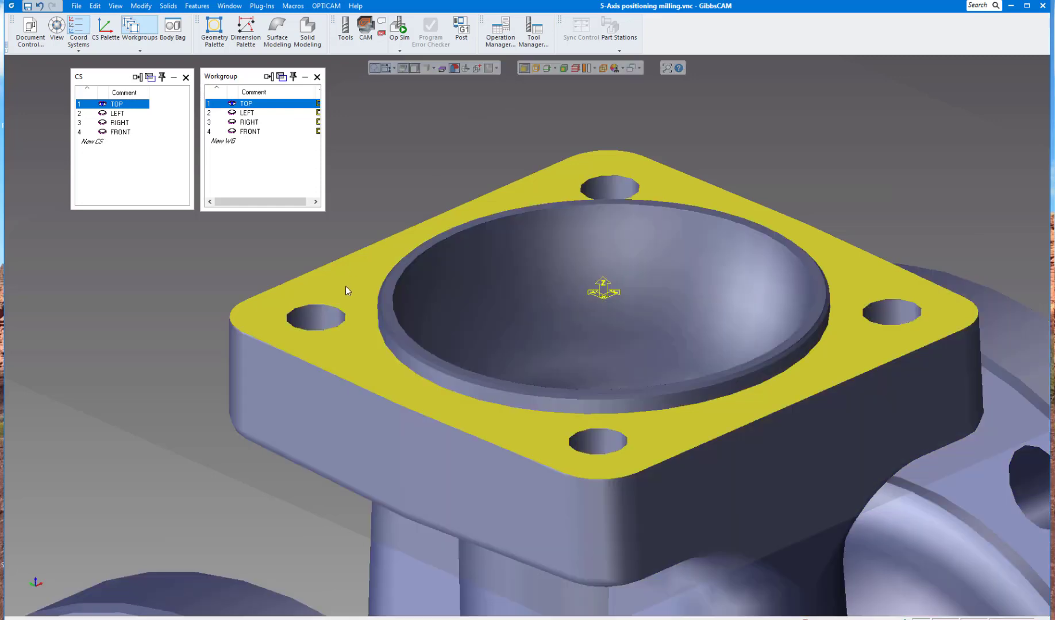
left_click(409, 352, "shift")
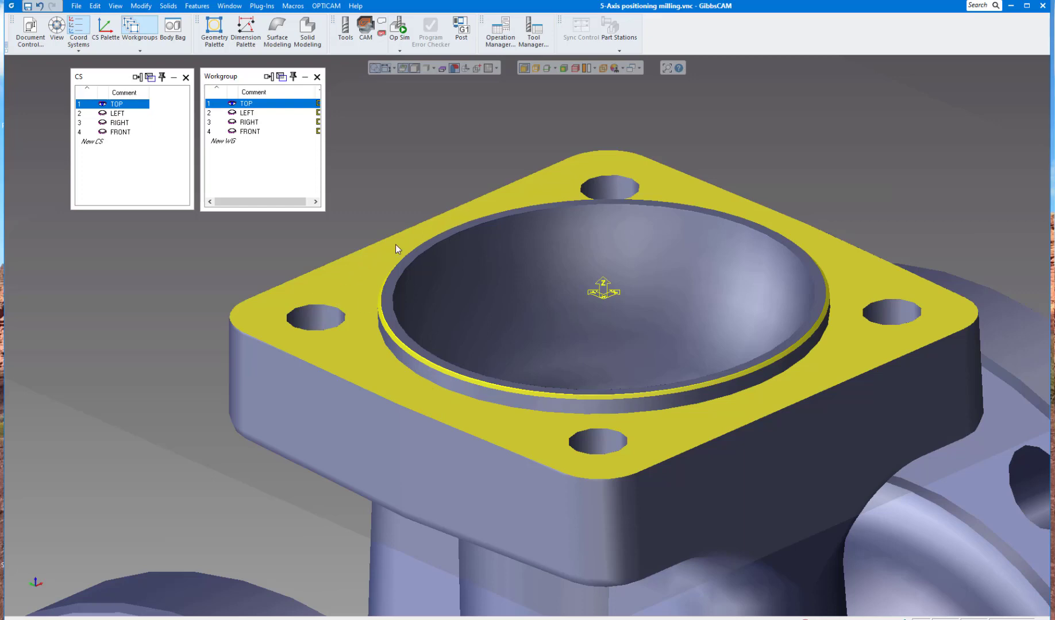
Extract the edges of the selected square flange faces as geometry in the TOP workgroup and clear the selection.
right_click(344, 286)
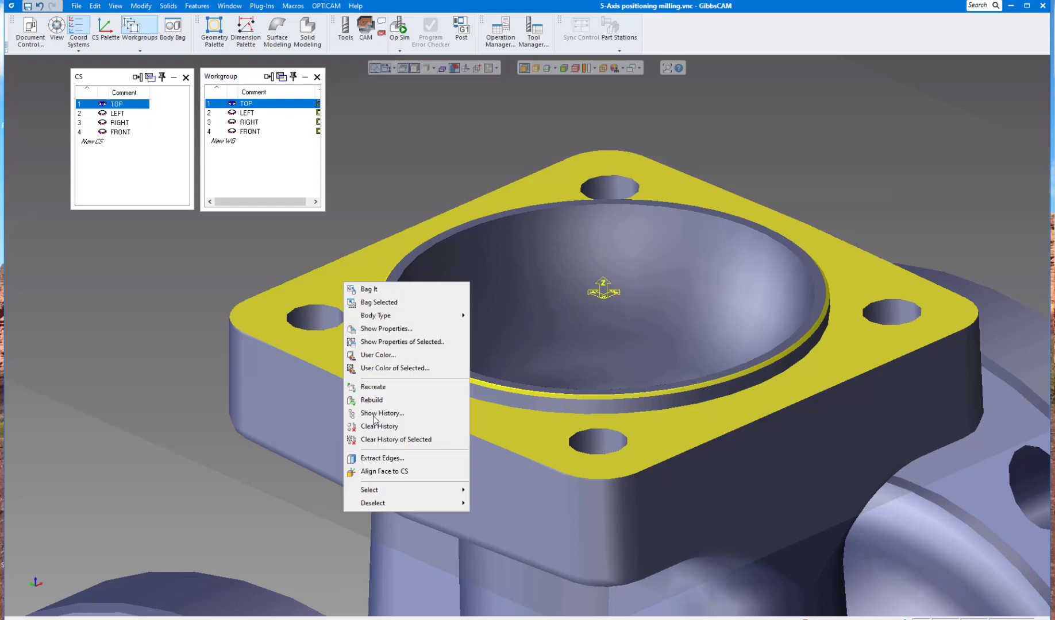
left_click(378, 459)
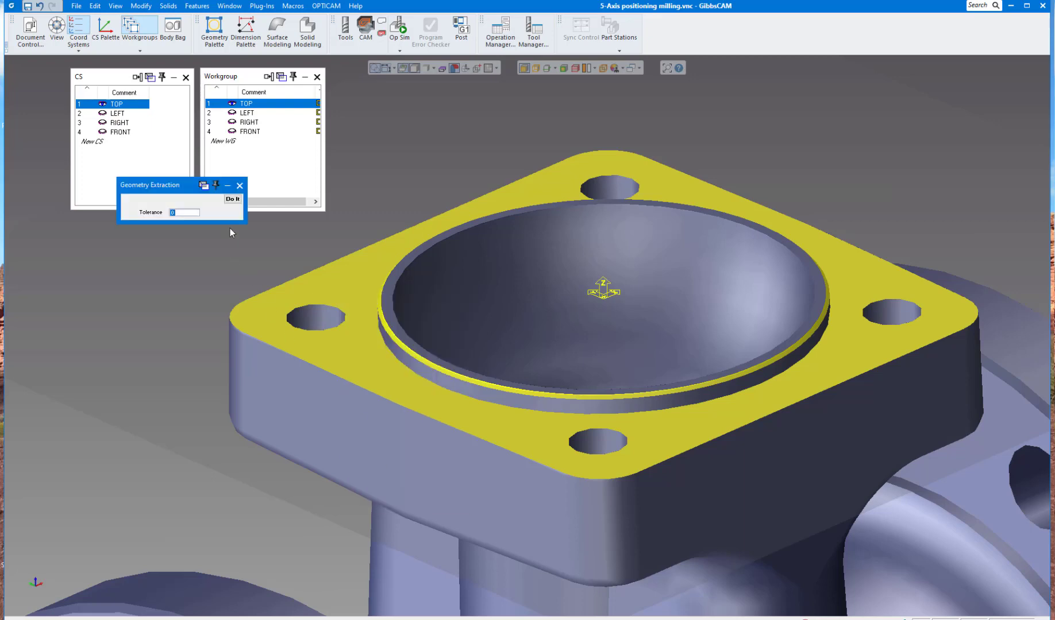
left_click(232, 199)
left_click(239, 185)
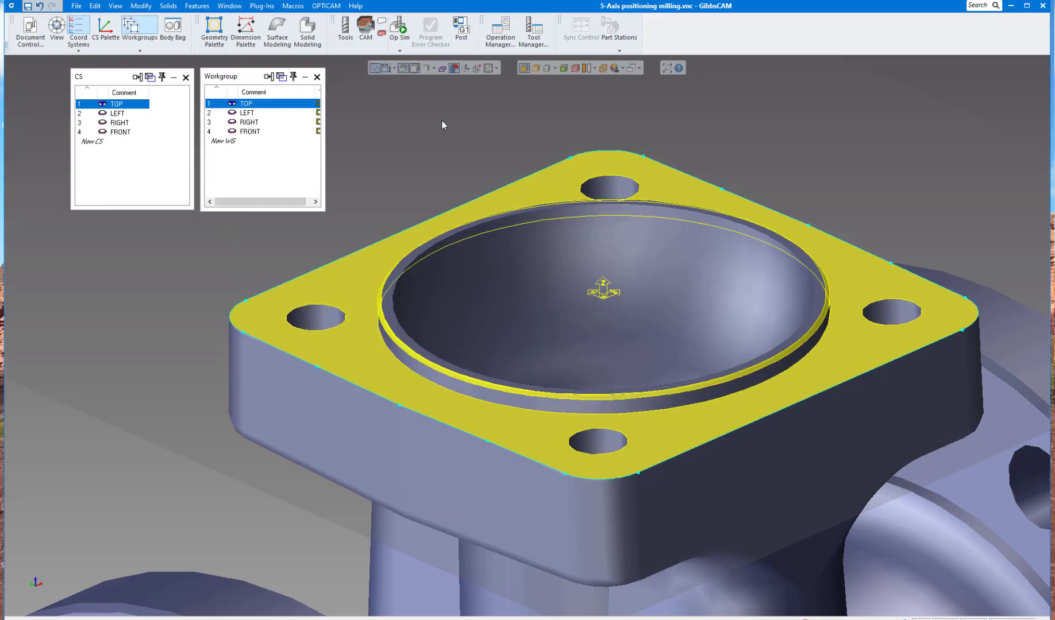
left_click(471, 107)
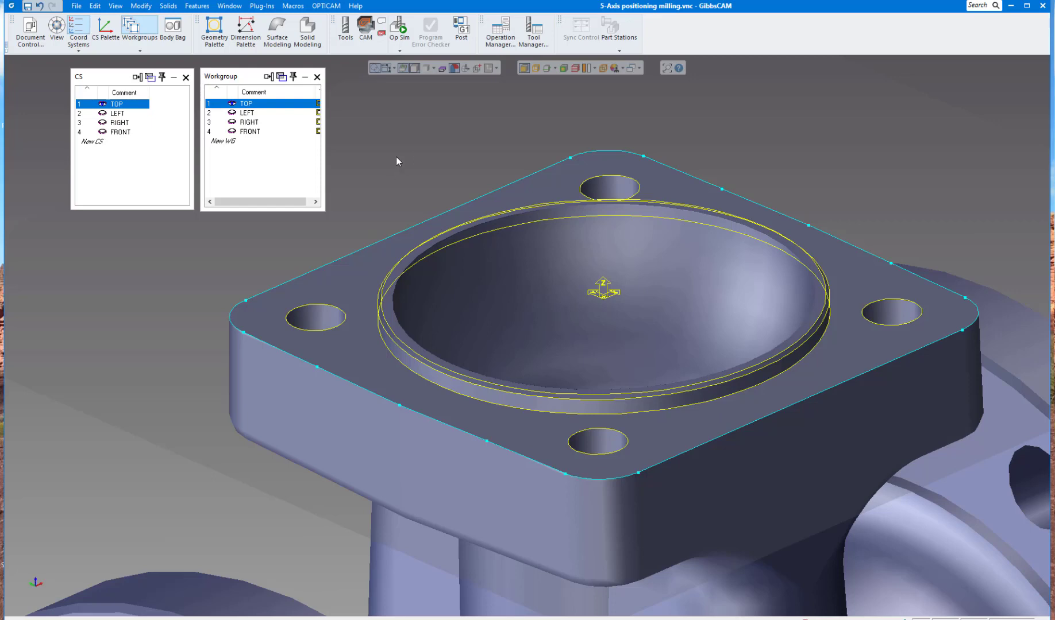
Add a diameter dimension to one bolt hole on the square flange, placing its text outside the flange, and close the Dimensions palette.
left_click(245, 30)
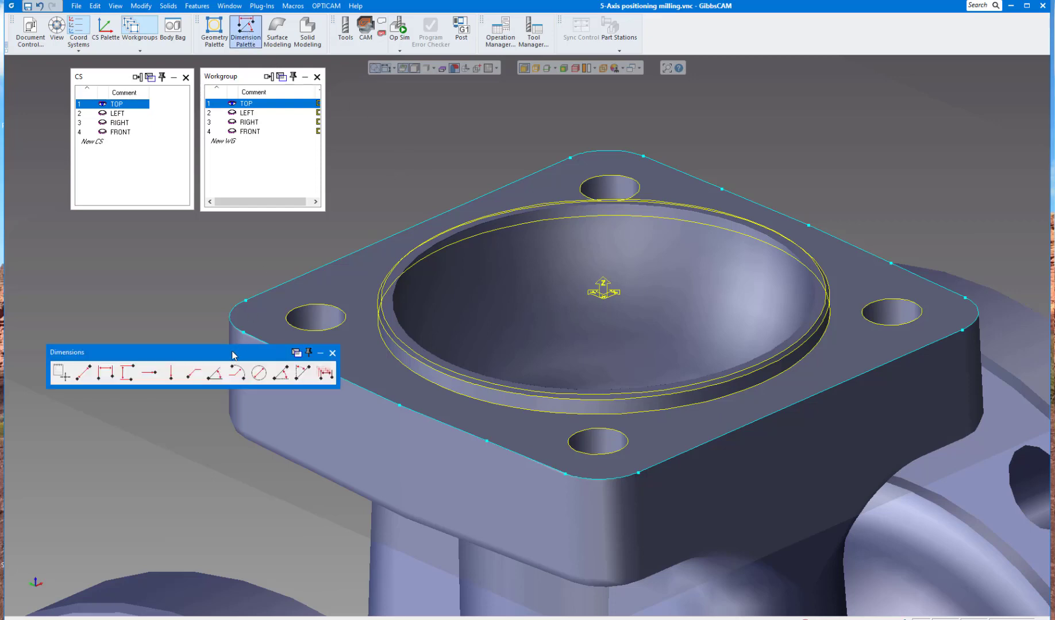
left_click_drag(232, 349, 585, 87)
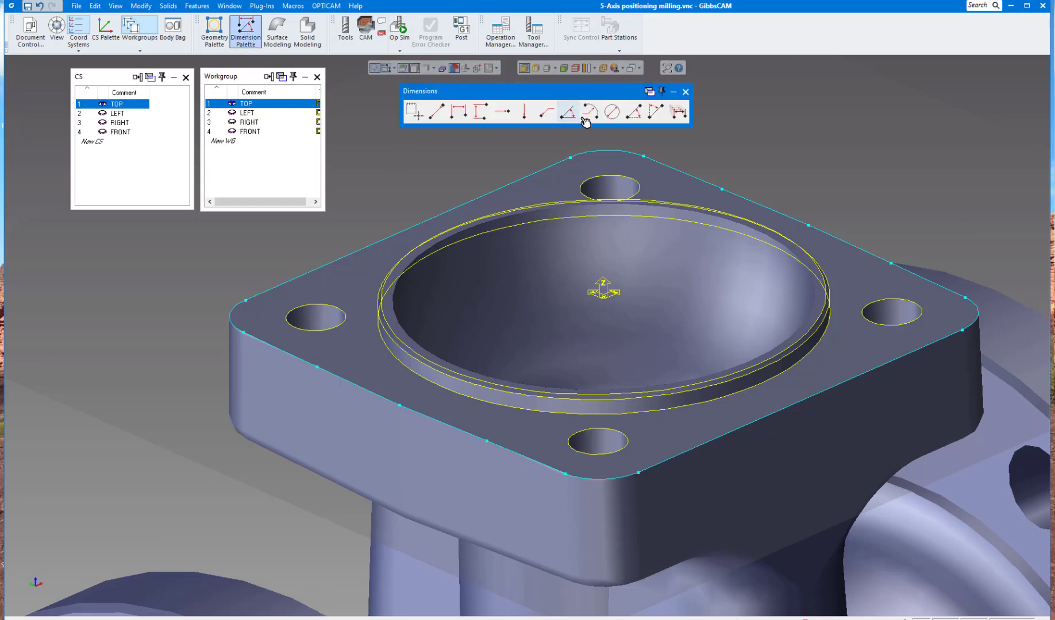
left_click(610, 113)
left_click(337, 330)
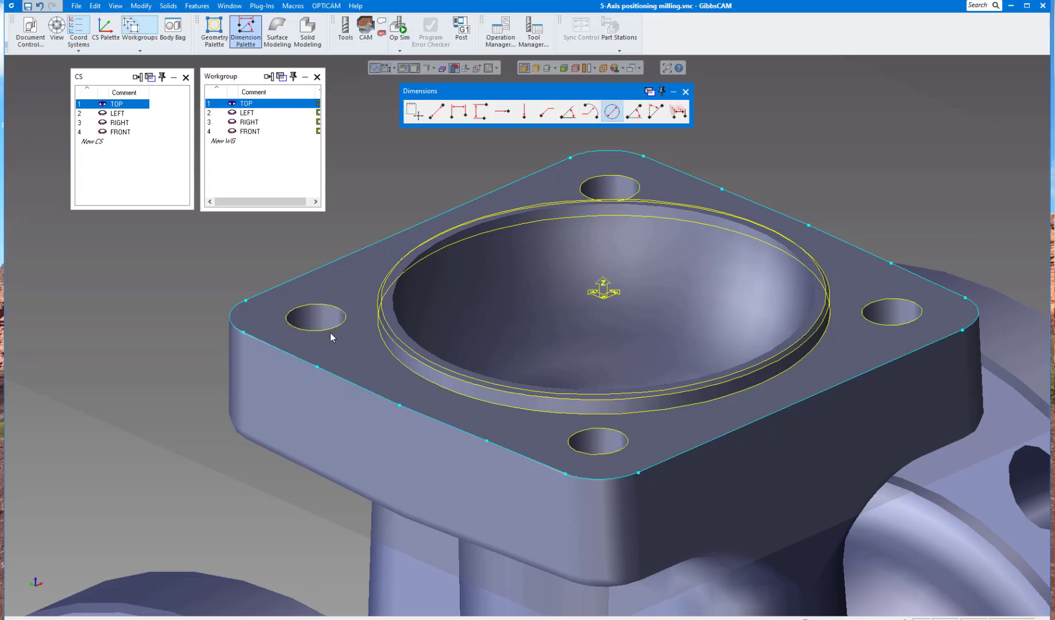
left_click(211, 269)
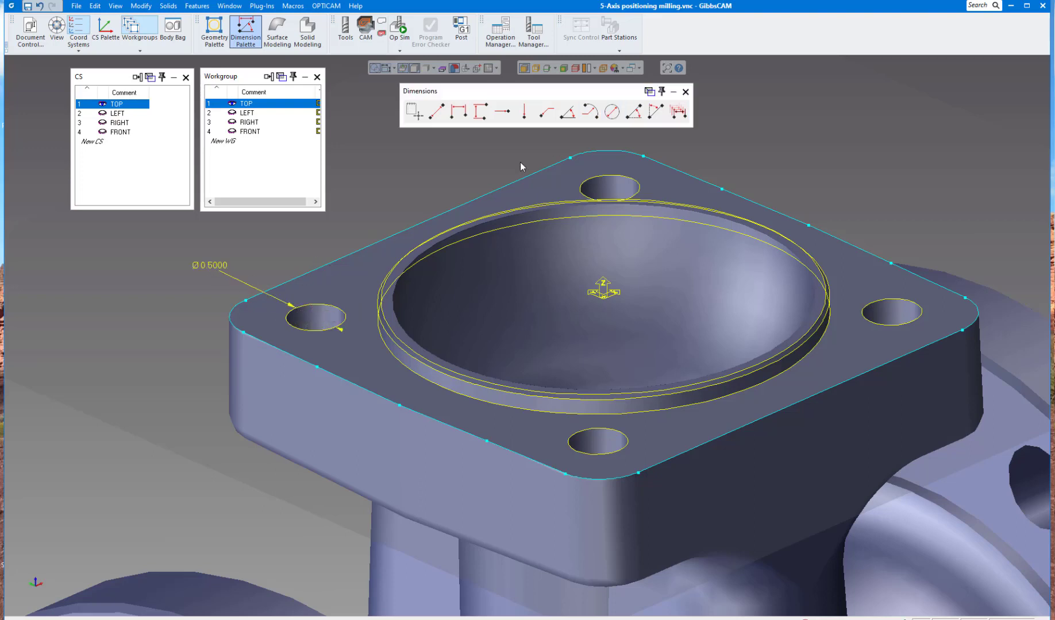
left_click(686, 92)
Make LEFT the current coordinate system and workgroup, briefly switching back to the TOP workgroup to compare their geometry.
scroll(485, 218, "down", 2)
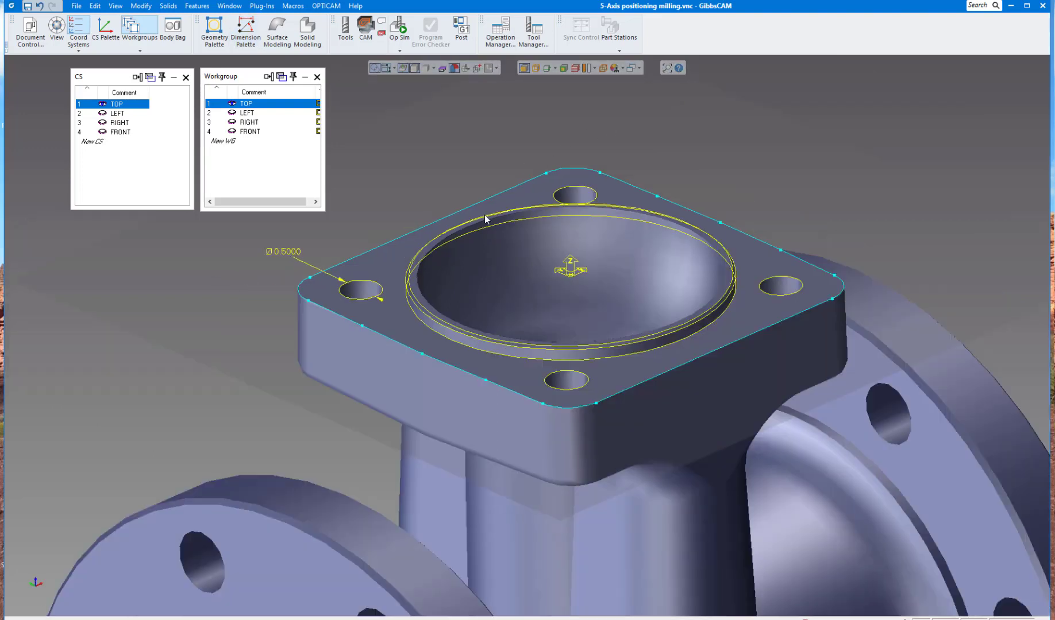
scroll(484, 219, "down", 3)
middle_click_drag(494, 316, 548, 230)
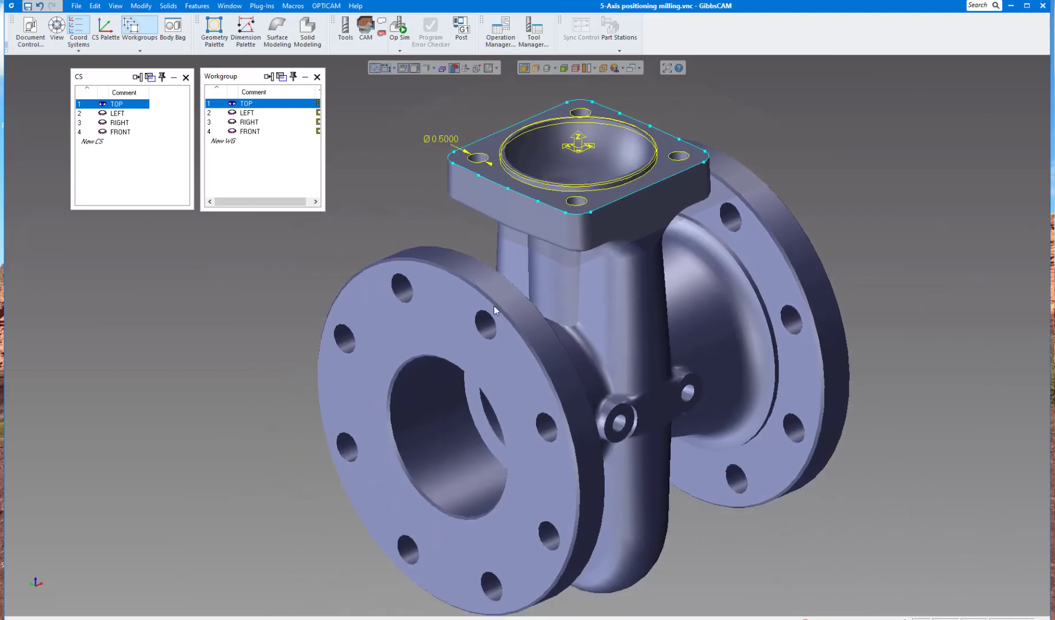
left_click(118, 114)
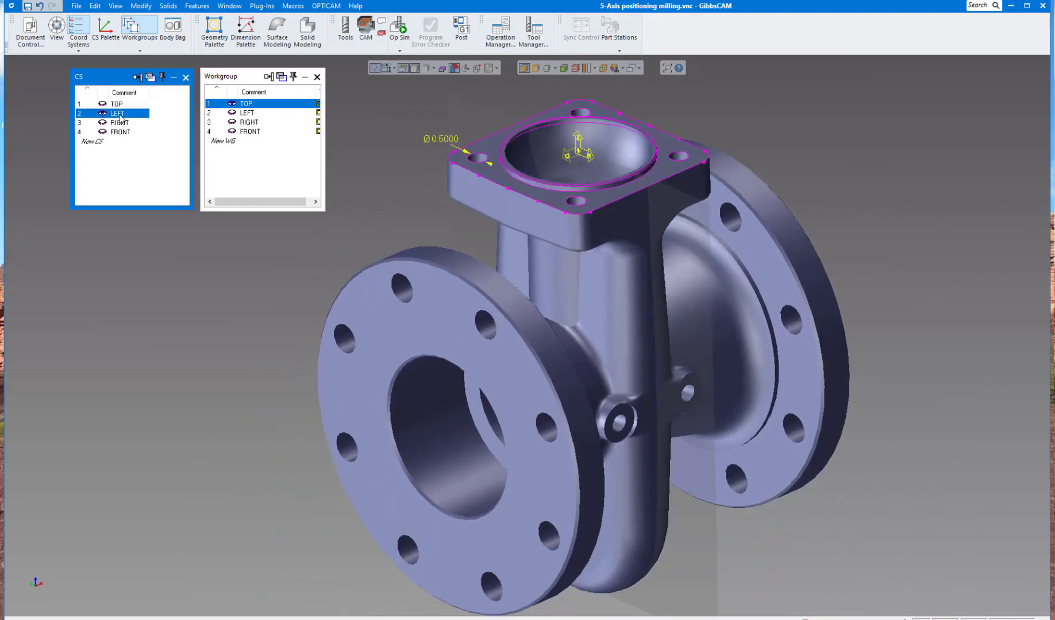
left_click(249, 113)
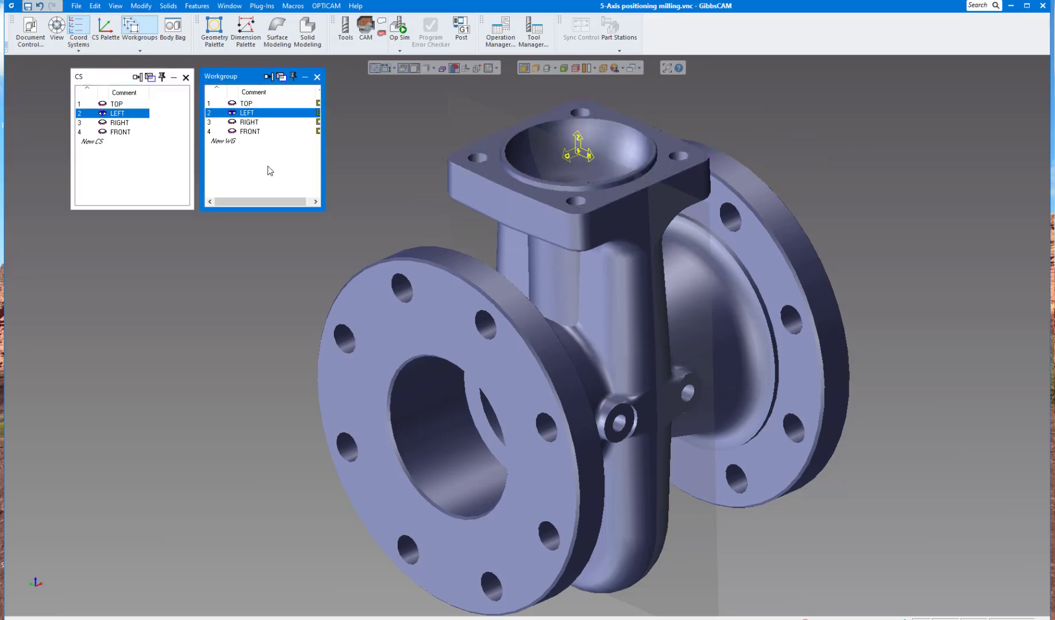
left_click(248, 104)
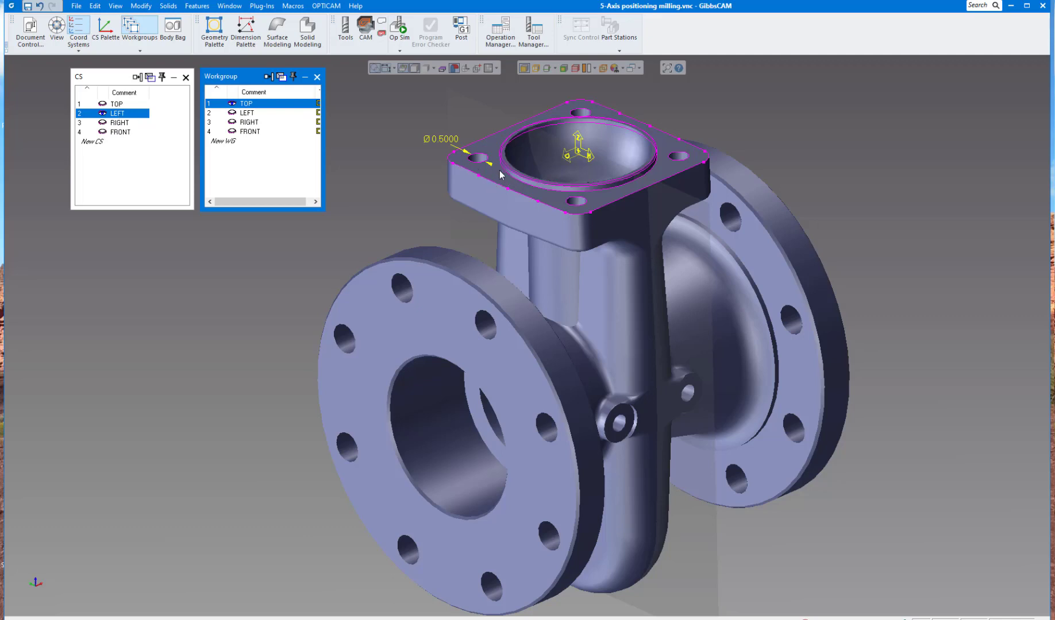
left_click(253, 115)
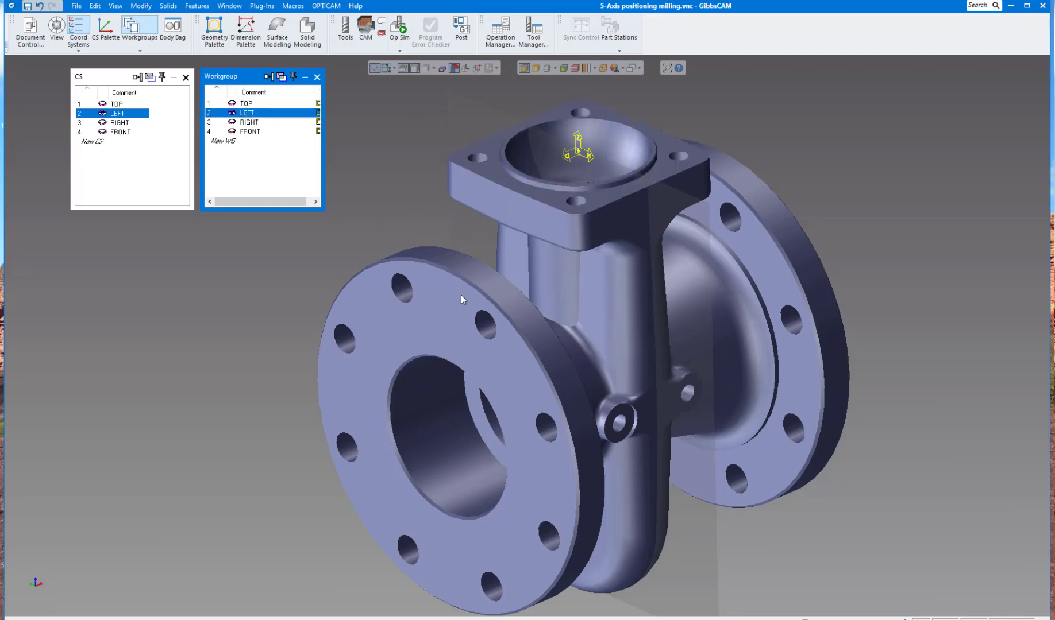
Extract the edges of the LEFT round flange's end face, edge chamfers and inner seat ring as geometry in the LEFT workgroup.
scroll(432, 396, "up", 3)
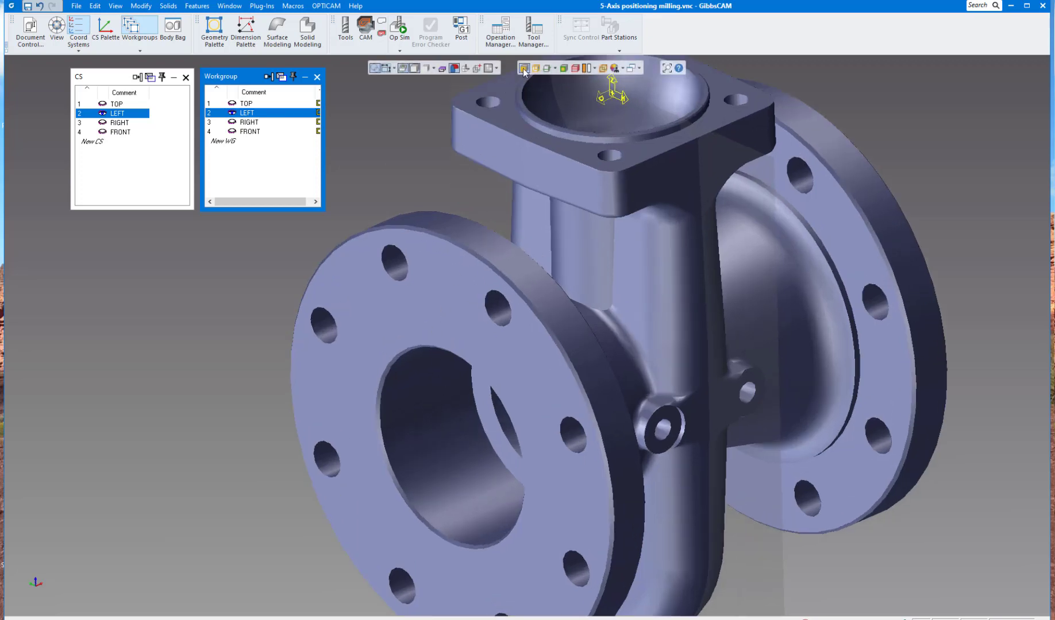
left_click(439, 290)
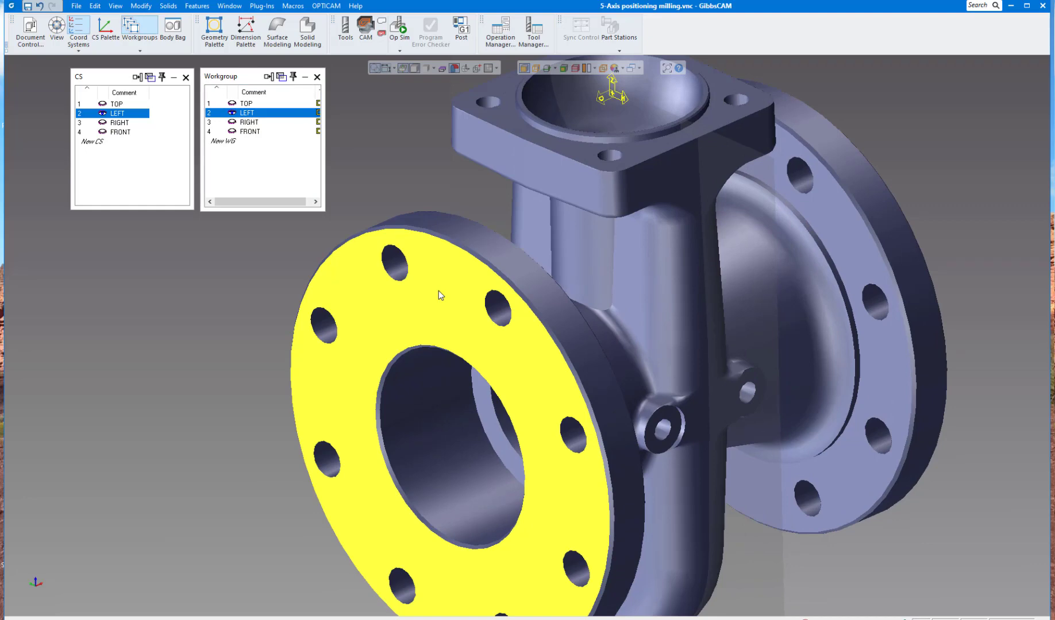
scroll(447, 264, "up", 5)
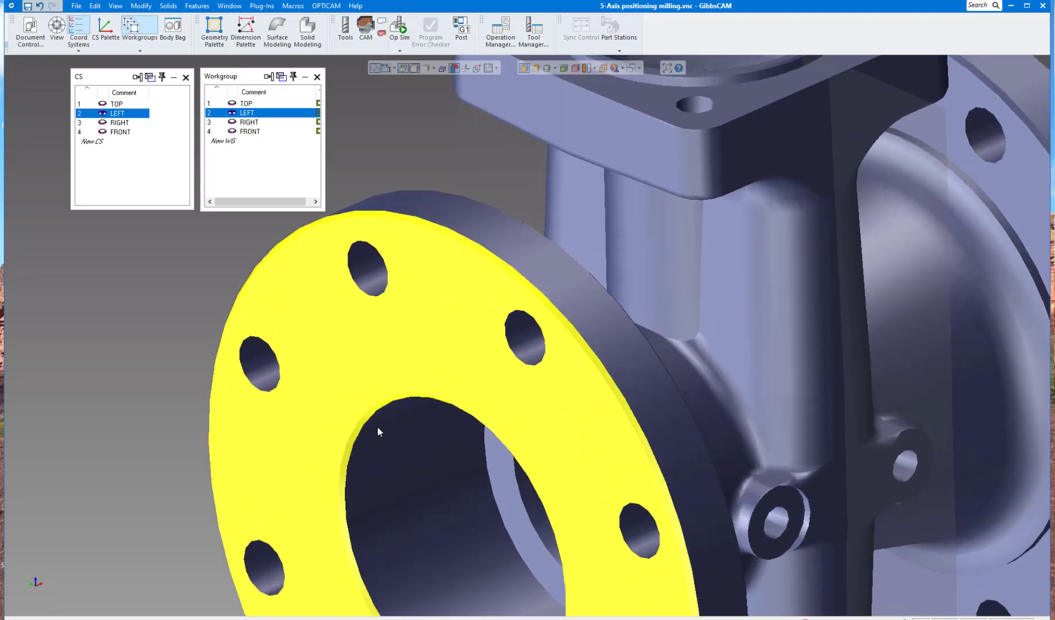
scroll(470, 416, "down", 5)
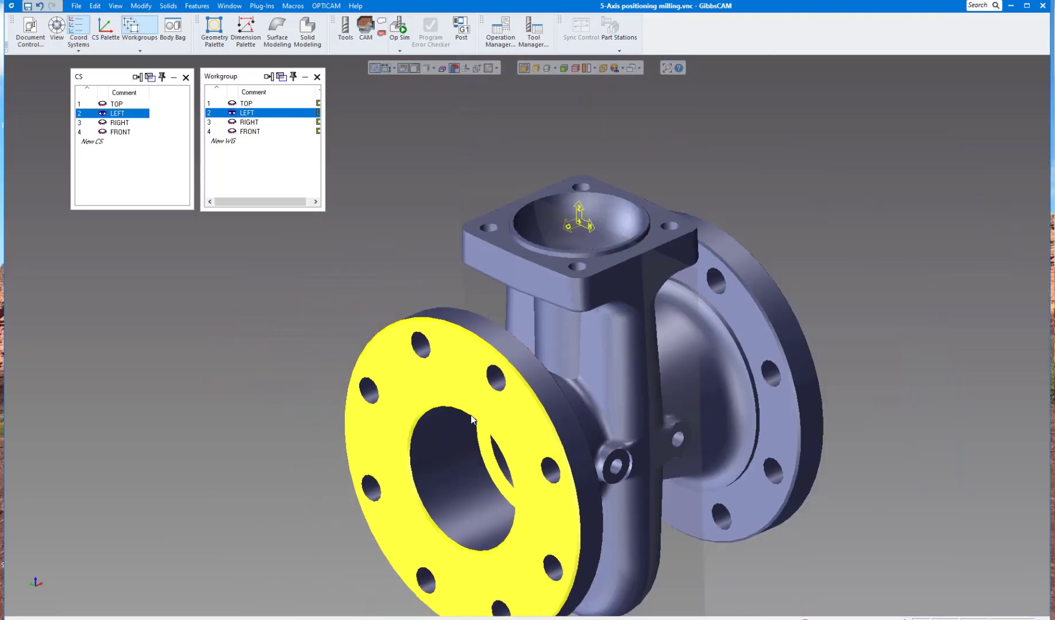
right_click(451, 375)
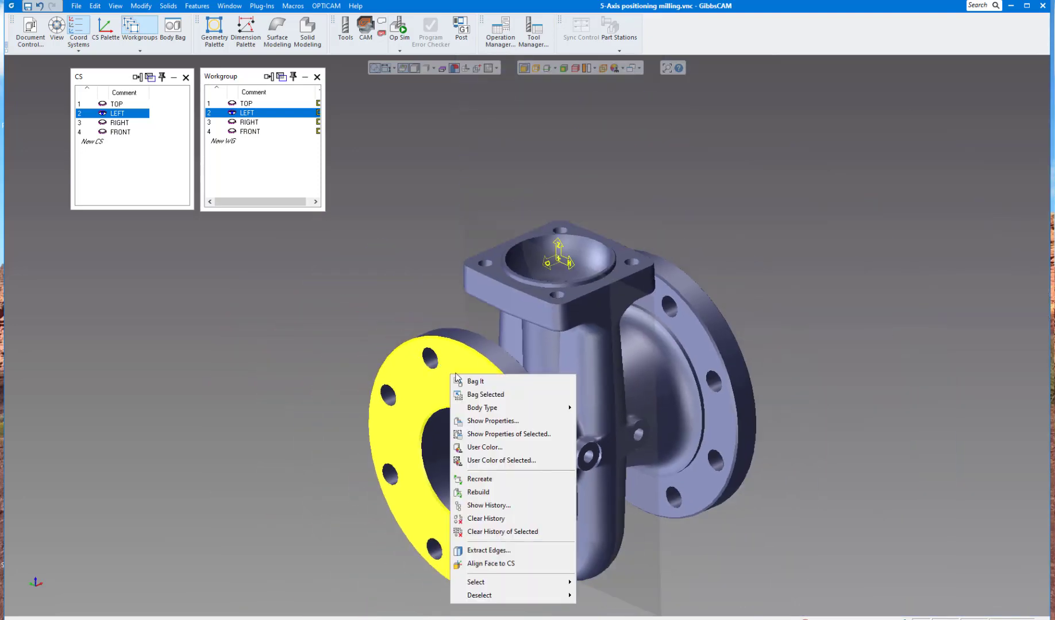
left_click(489, 551)
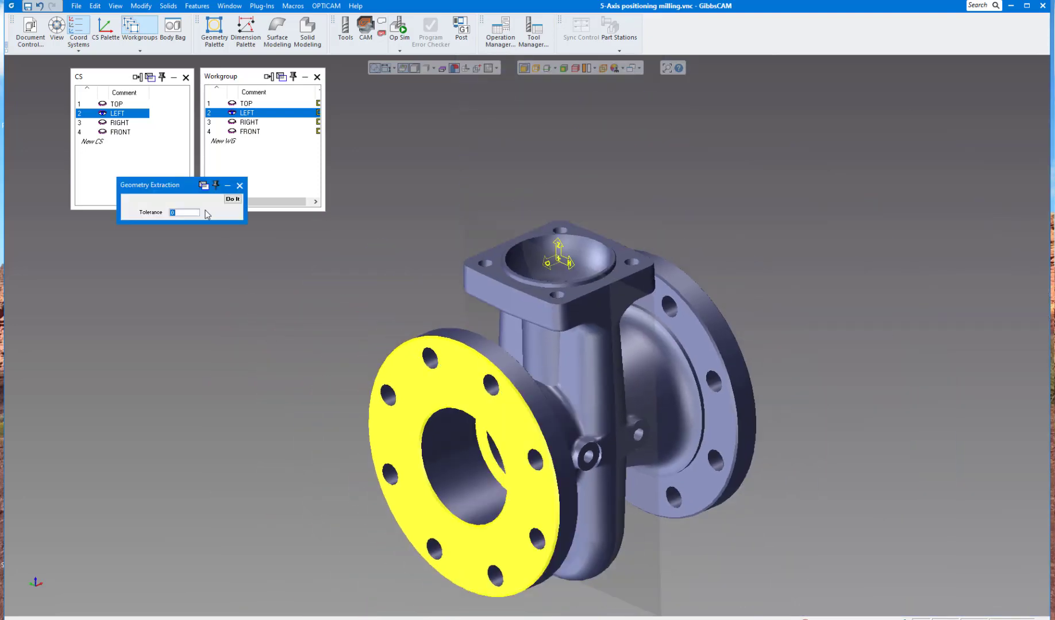
left_click_drag(183, 194, 137, 245)
left_click(188, 250)
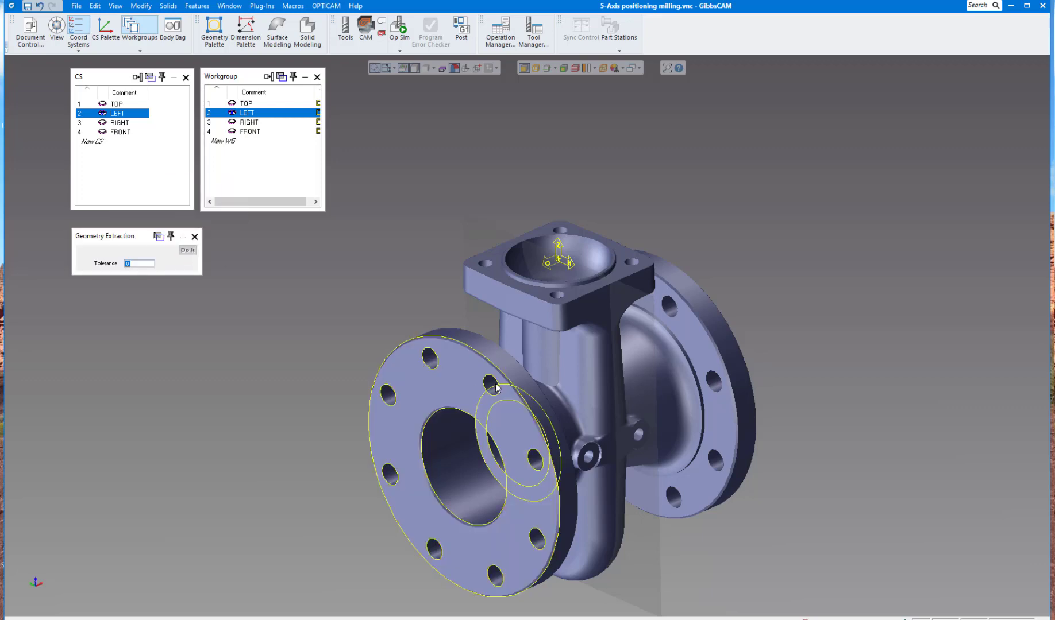
scroll(497, 391, "up", 1)
scroll(497, 394, "down", 1)
In the RIGHT coordinate system and workgroup, extract the edges of the opposite round flange's end face, edge chamfers and inner seat ring as geometry.
left_click(129, 123)
left_click(248, 122)
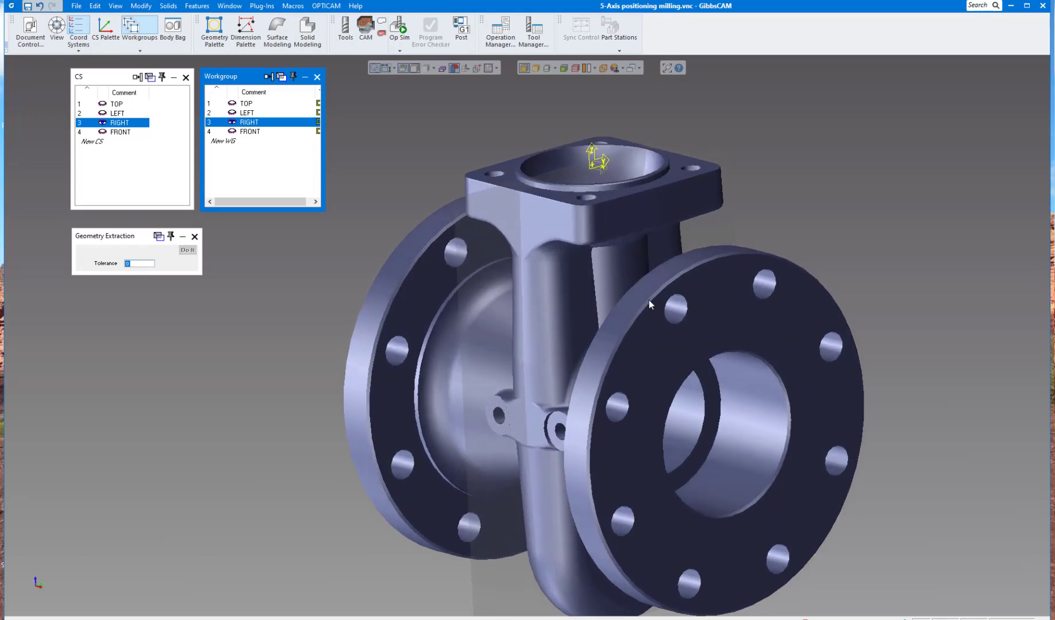
left_click(652, 331)
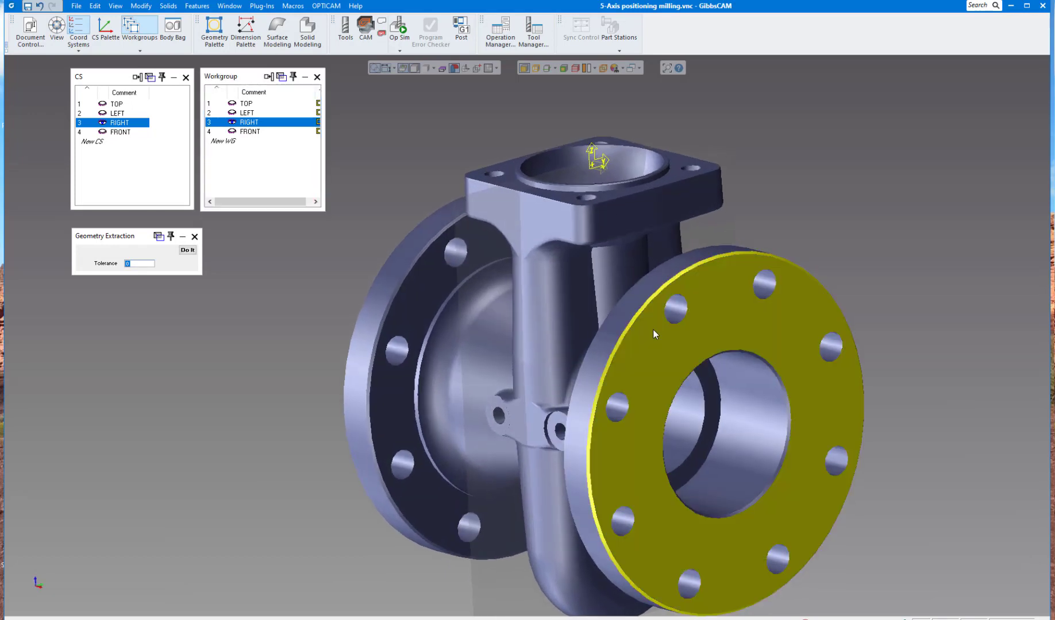
left_click(745, 389, "shift")
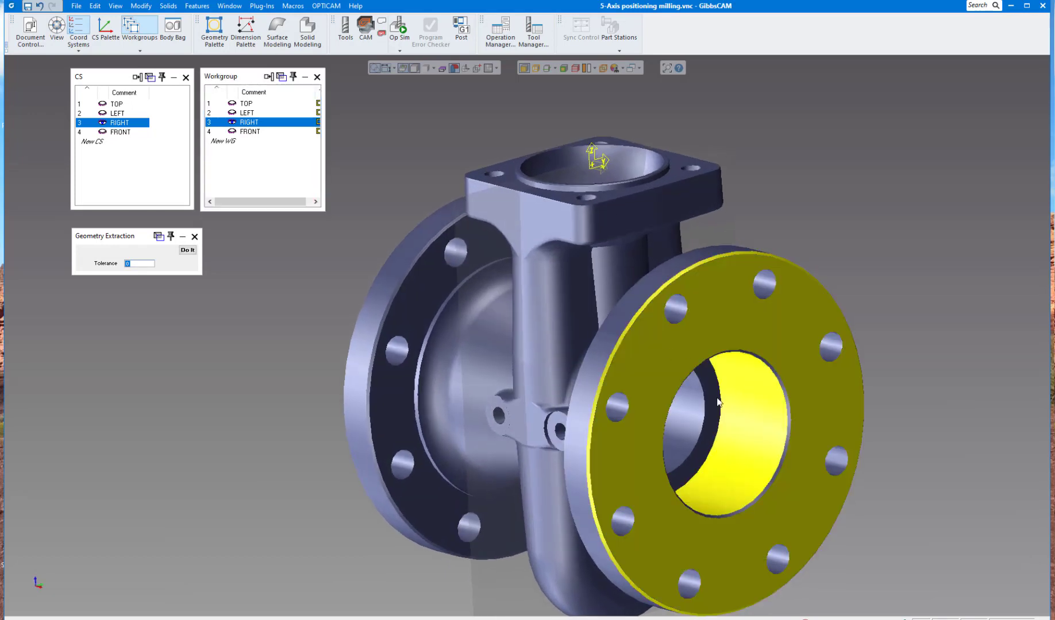
scroll(792, 418, "up", 4)
scroll(796, 427, "up", 1)
left_click(746, 414)
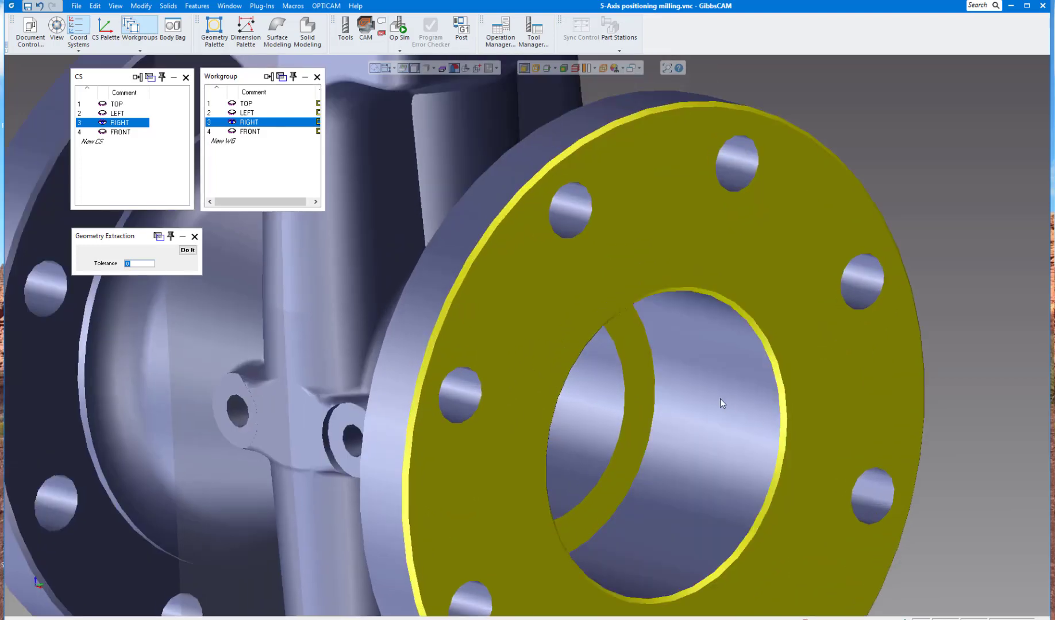
scroll(723, 400, "down", 5)
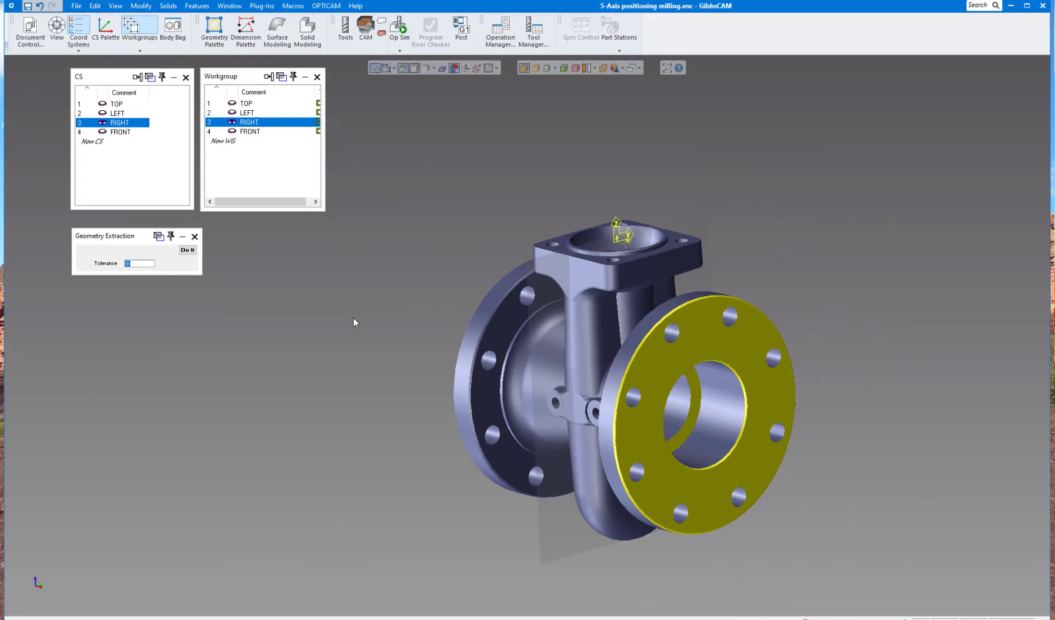
left_click(187, 250)
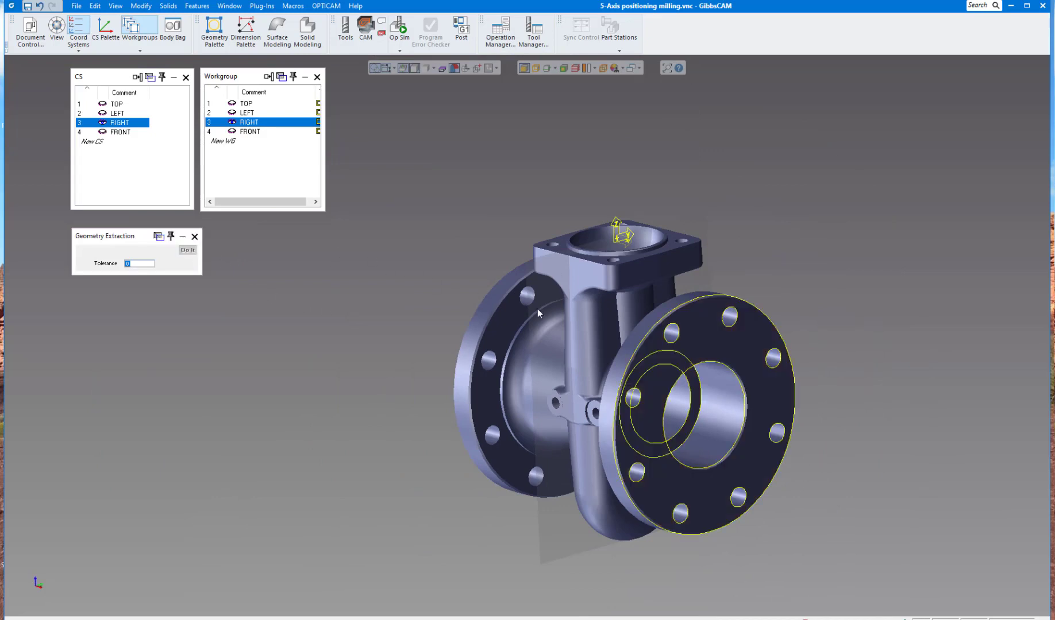
In the FRONT coordinate system and workgroup, extract the edges of the two small boss faces and their stepped holes, and clear the selection.
left_click(250, 131)
left_click(130, 132)
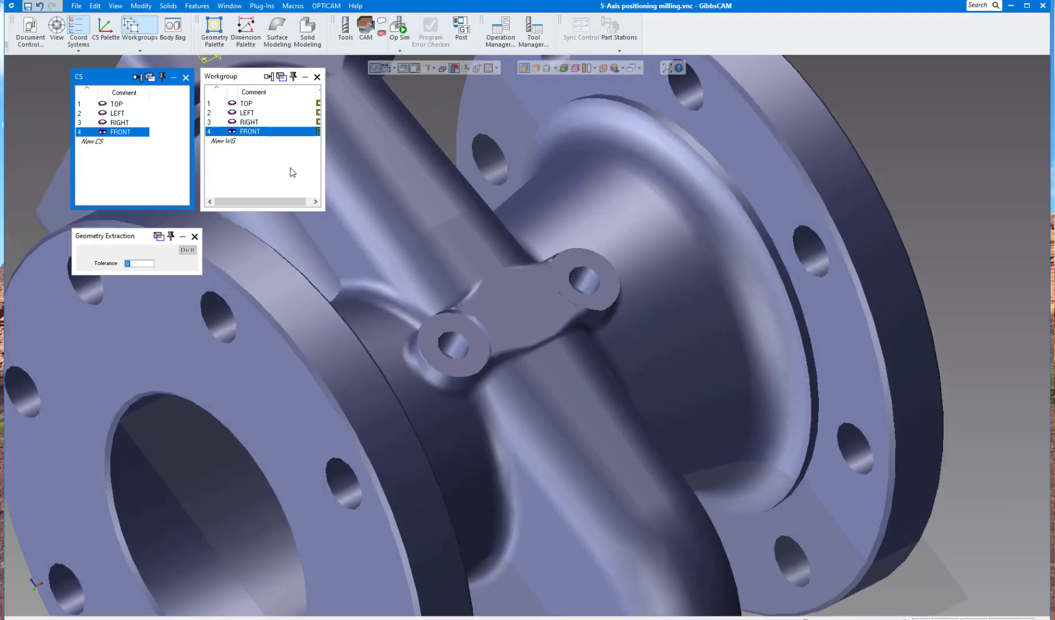
left_click(518, 300)
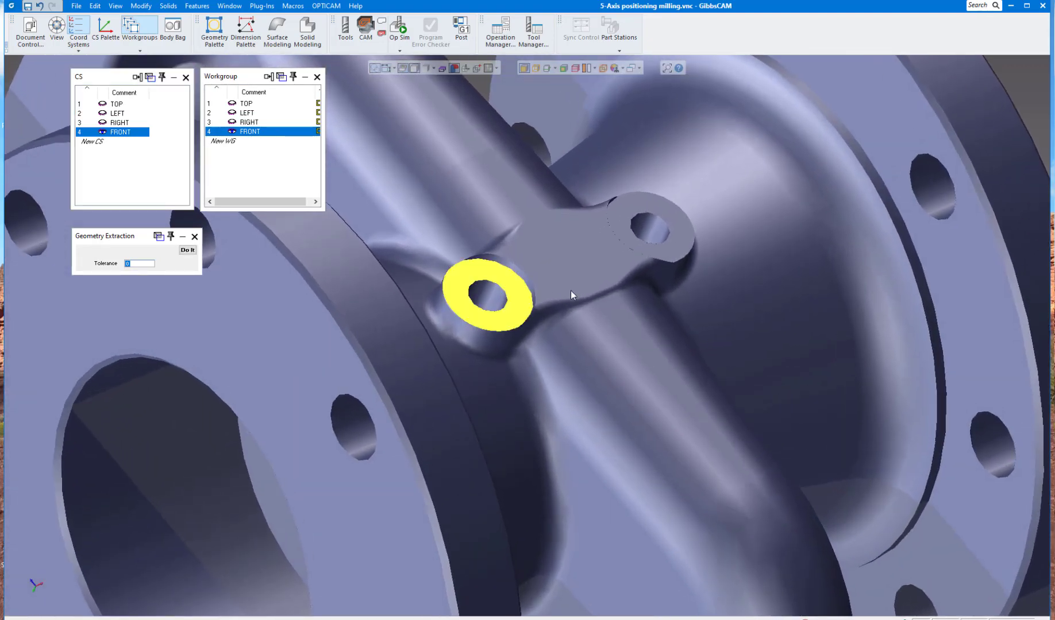
left_click(675, 249, "ctrl")
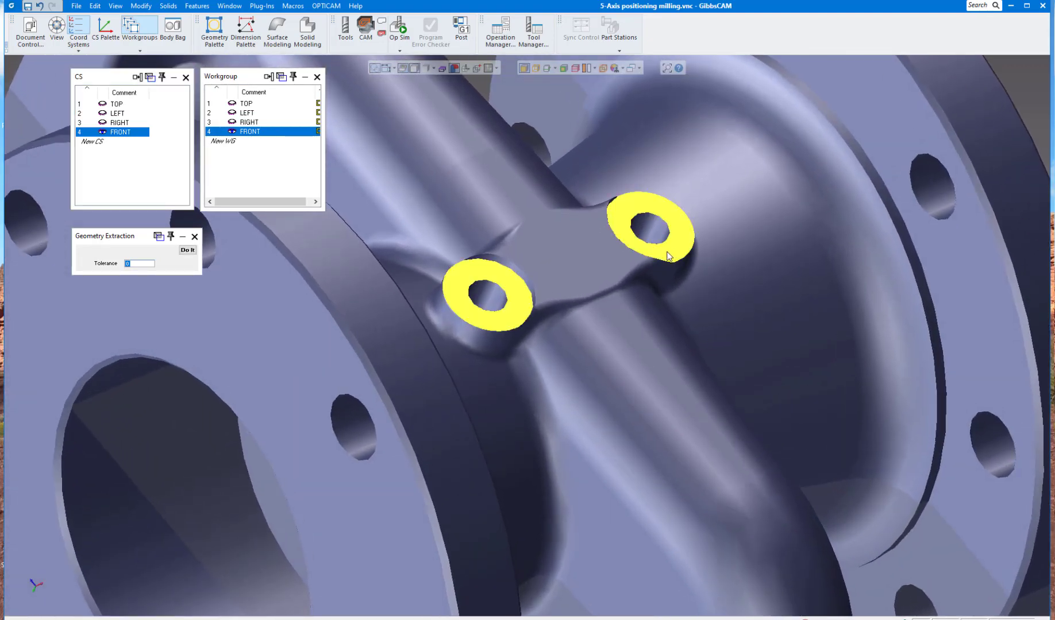
middle_click_drag(667, 253, 541, 487)
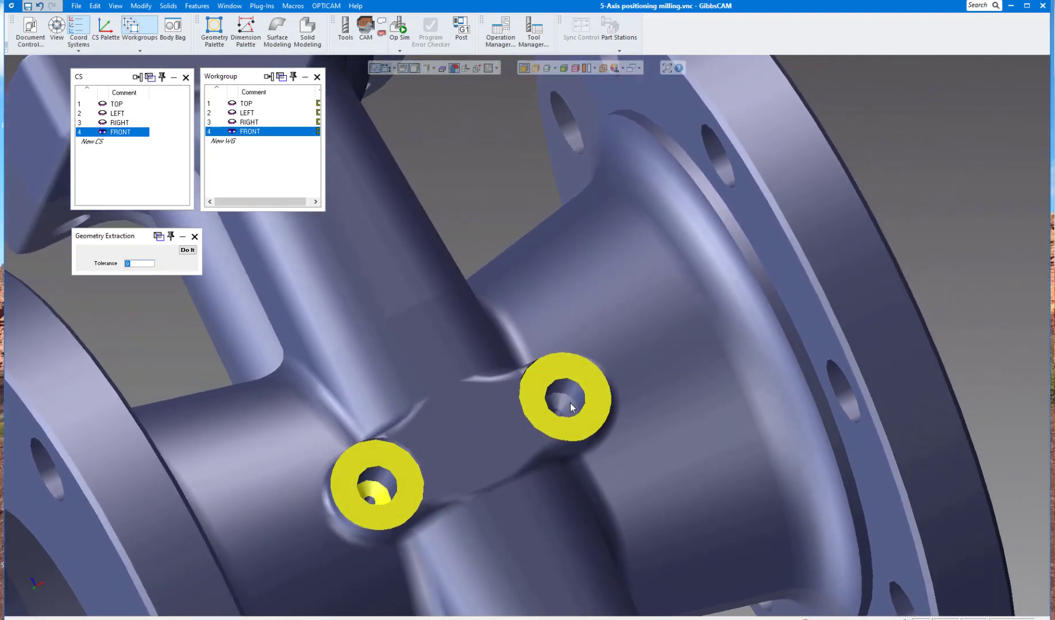
left_click(190, 251)
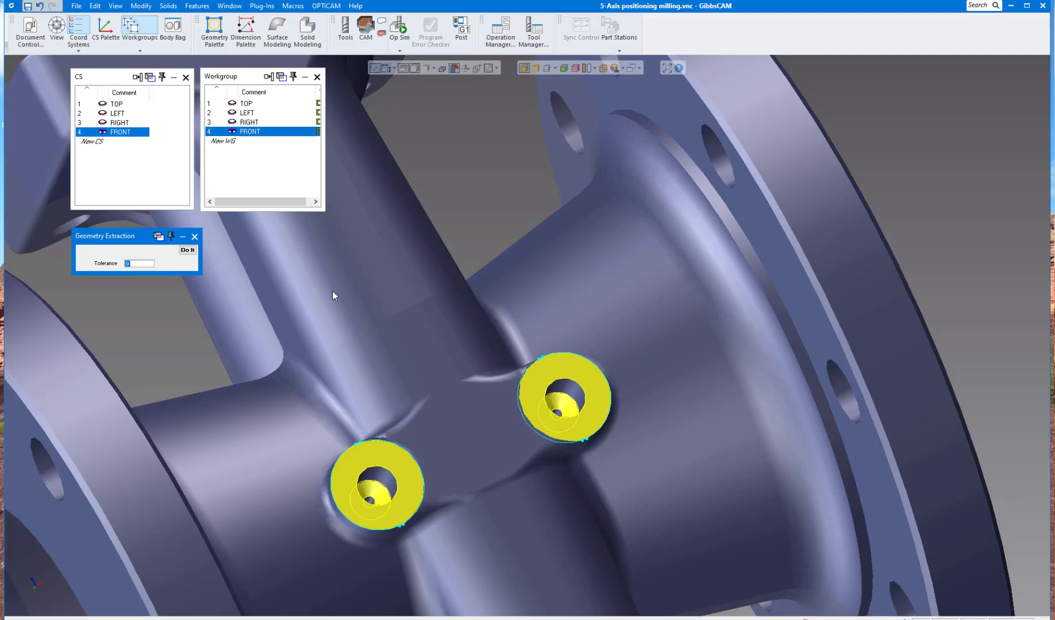
left_click(512, 204)
Display the solid's edges and extract the small boss hole's exit edge inside the flange bore as geometry in the FRONT workgroup.
scroll(512, 203, "down", 5)
middle_click_drag(513, 204, 513, 203)
scroll(513, 203, "up", 3)
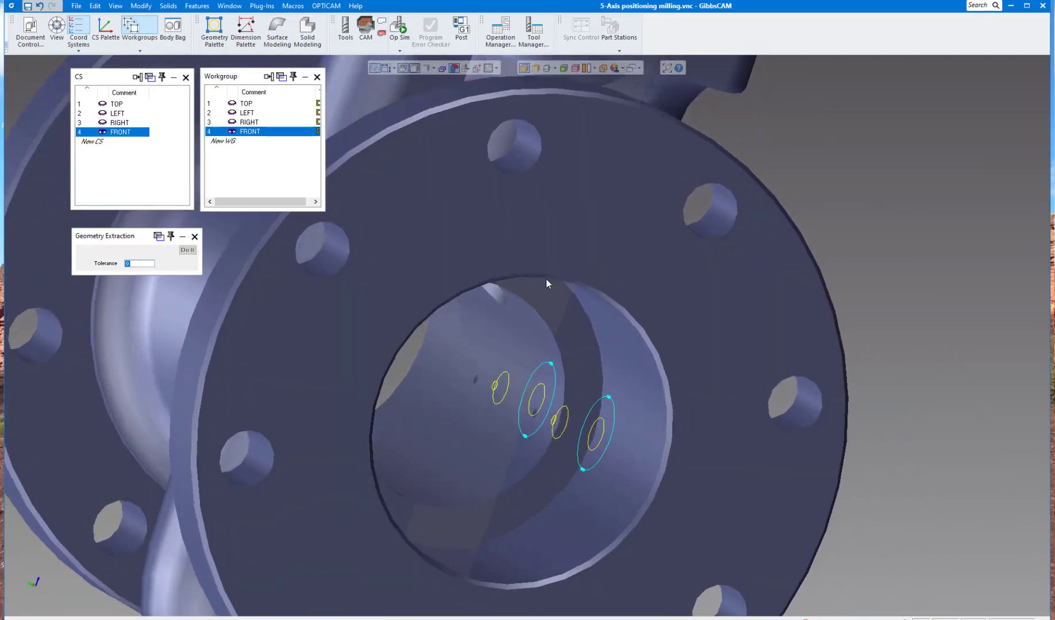
middle_click_drag(546, 279, 470, 448)
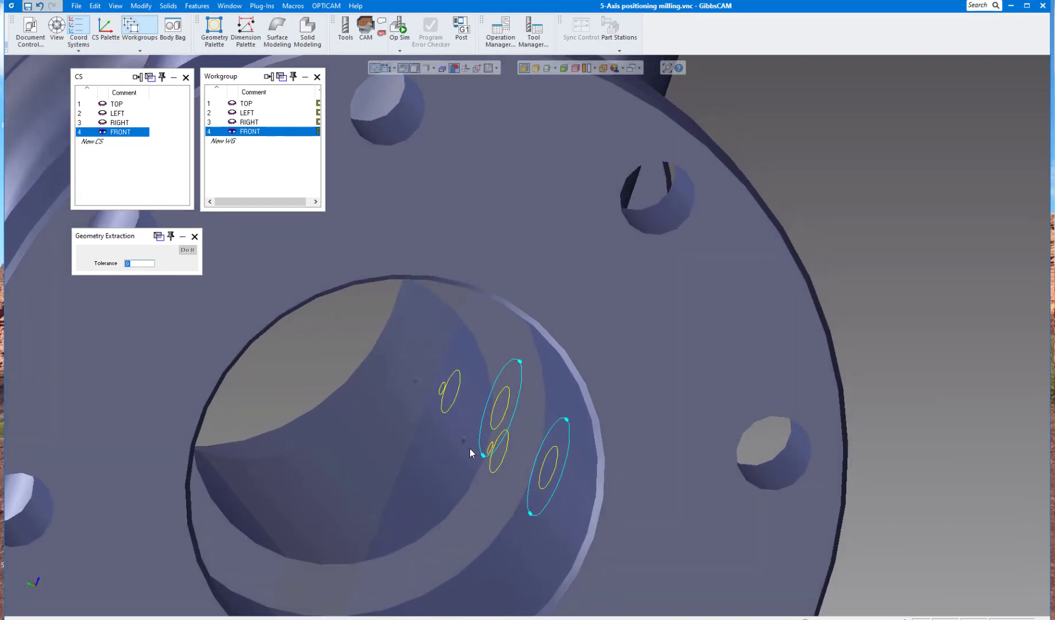
left_click(534, 69)
scroll(465, 432, "up", 1)
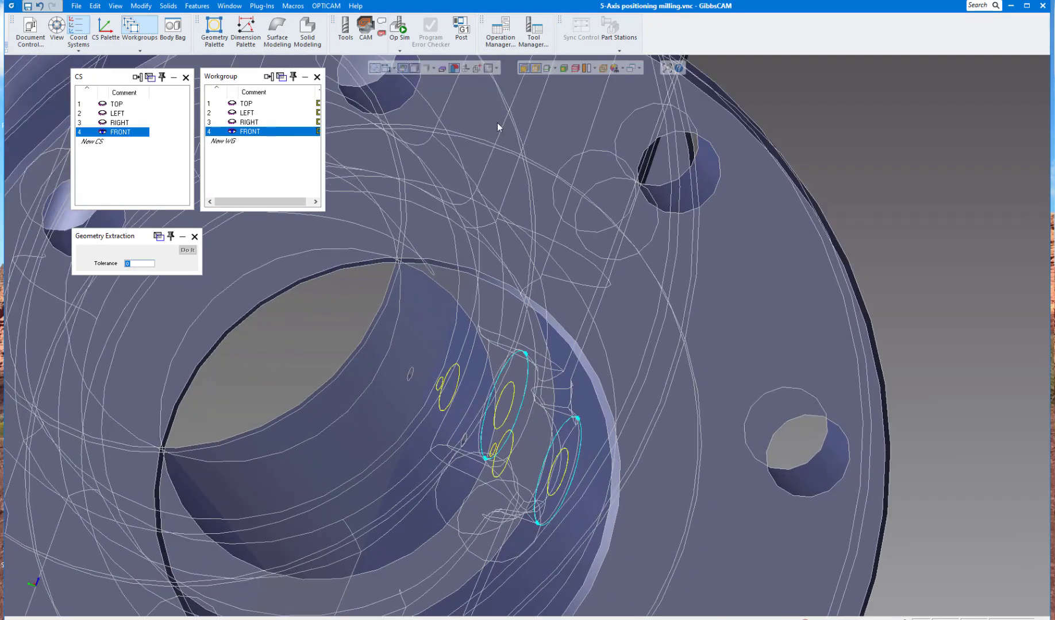
scroll(507, 392, "up", 2)
scroll(440, 407, "up", 2)
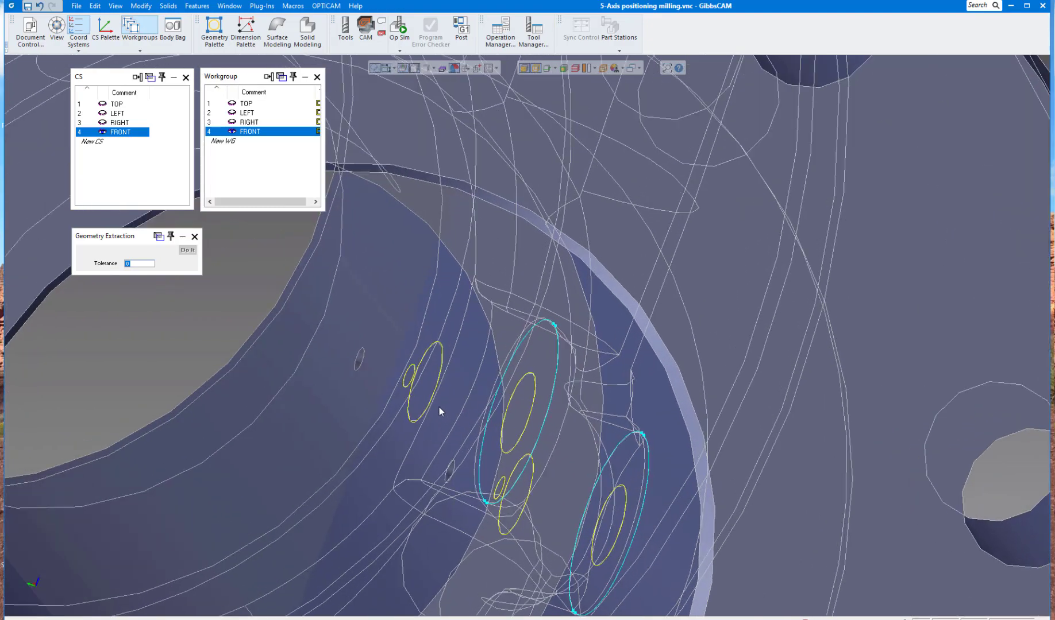
scroll(438, 406, "down", 3)
middle_click_drag(456, 411, 454, 410)
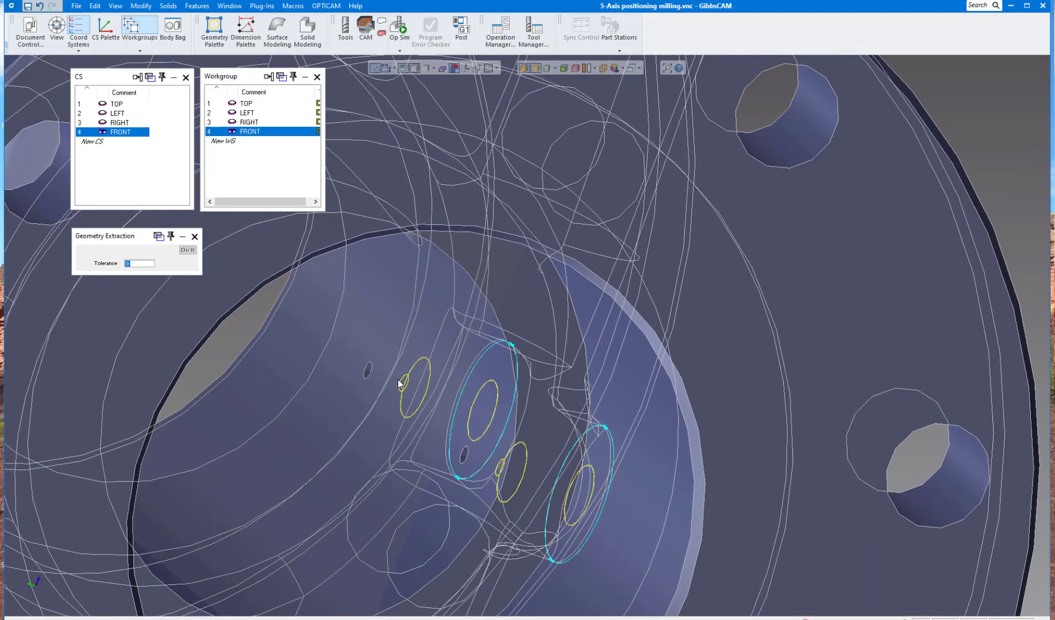
left_click(370, 374)
right_click(370, 374)
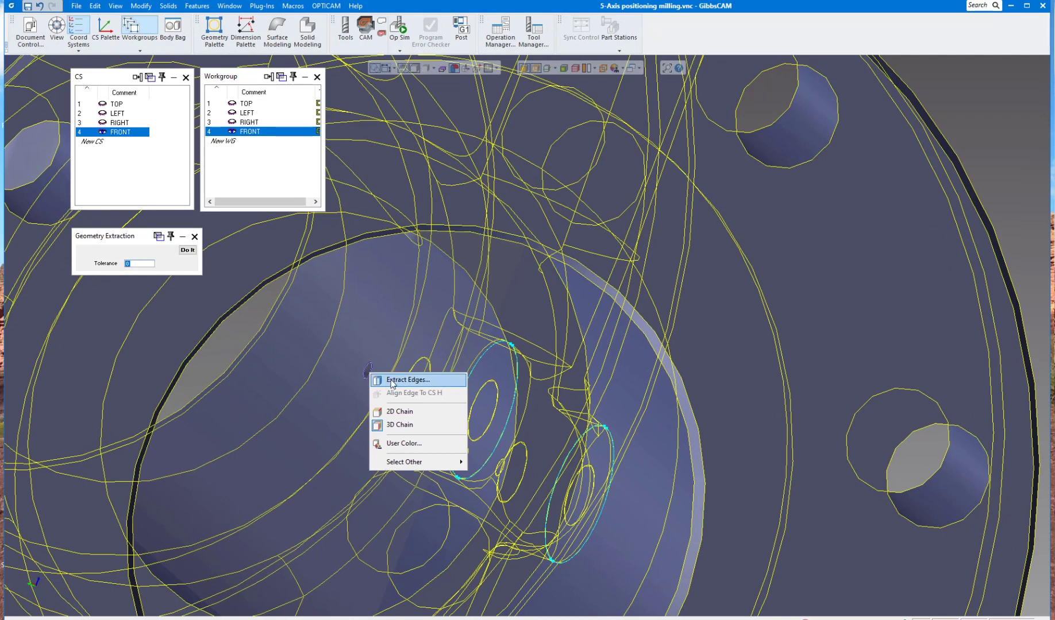
left_click(390, 382)
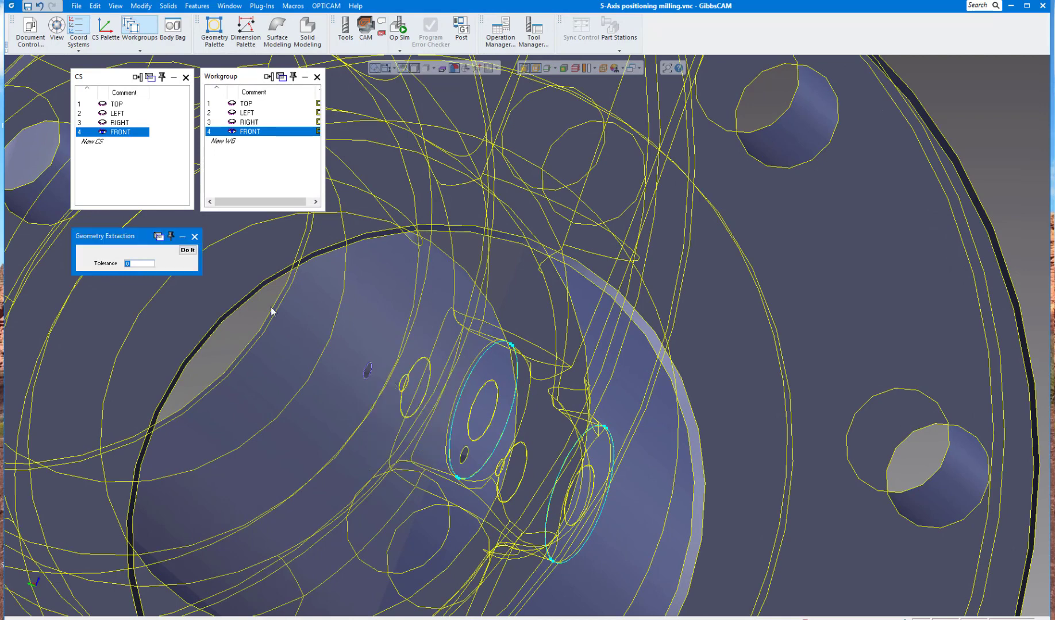
Hide the solid's edges and close the Geometry Extraction dialog.
left_click(535, 68)
middle_click_drag(634, 294, 611, 436)
scroll(620, 444, "down", 5)
scroll(611, 436, "up", 5)
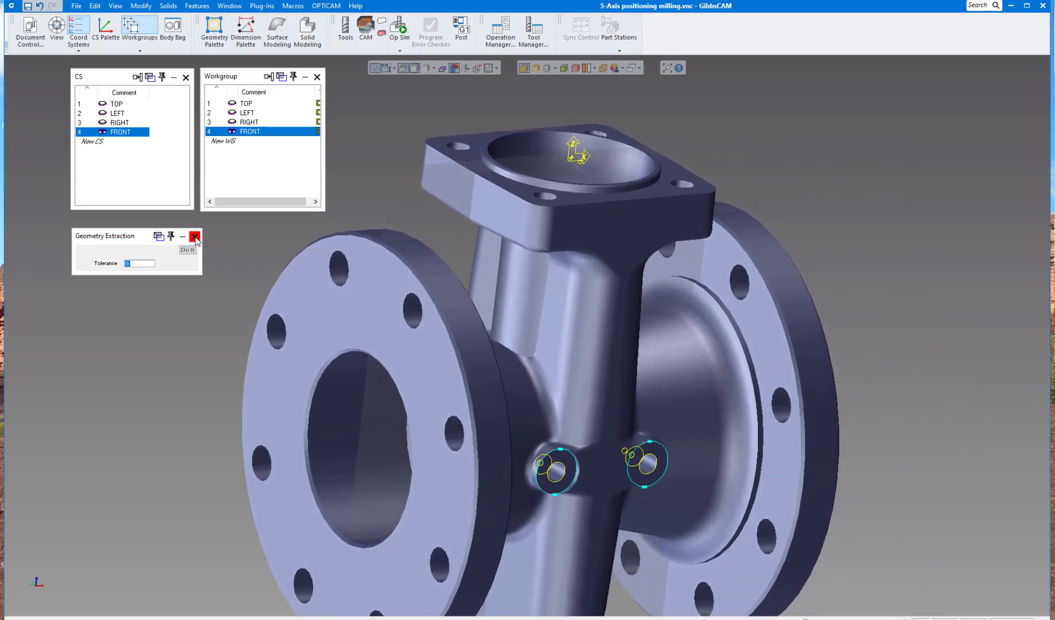
left_click(195, 237)
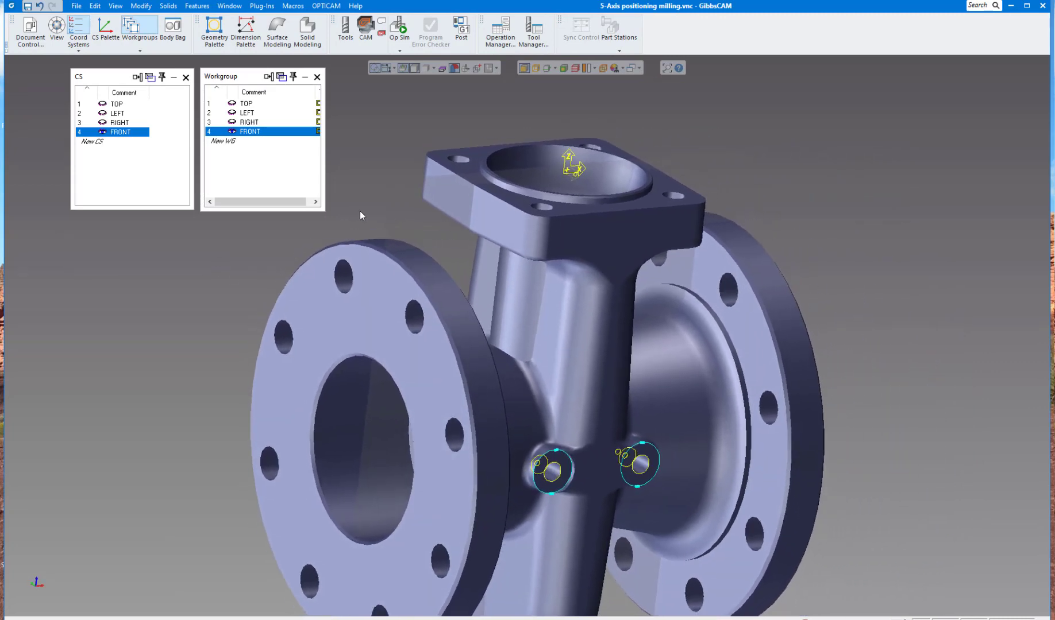
Show the tool list and load the tool file Valve Tools.tlst into it with tool numbers preserved.
left_click(345, 32)
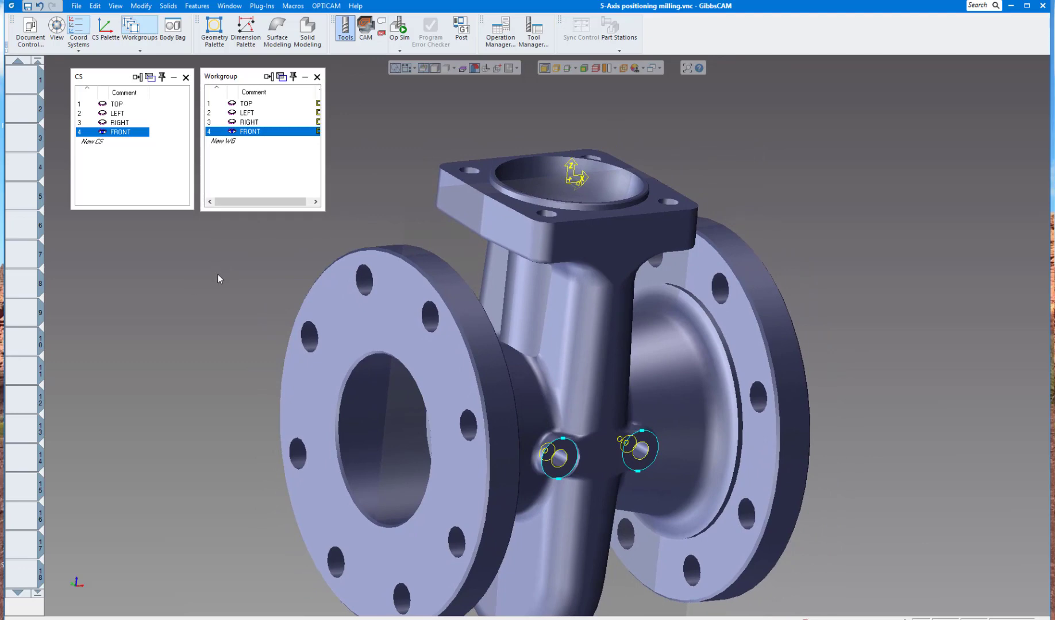
right_click(19, 80)
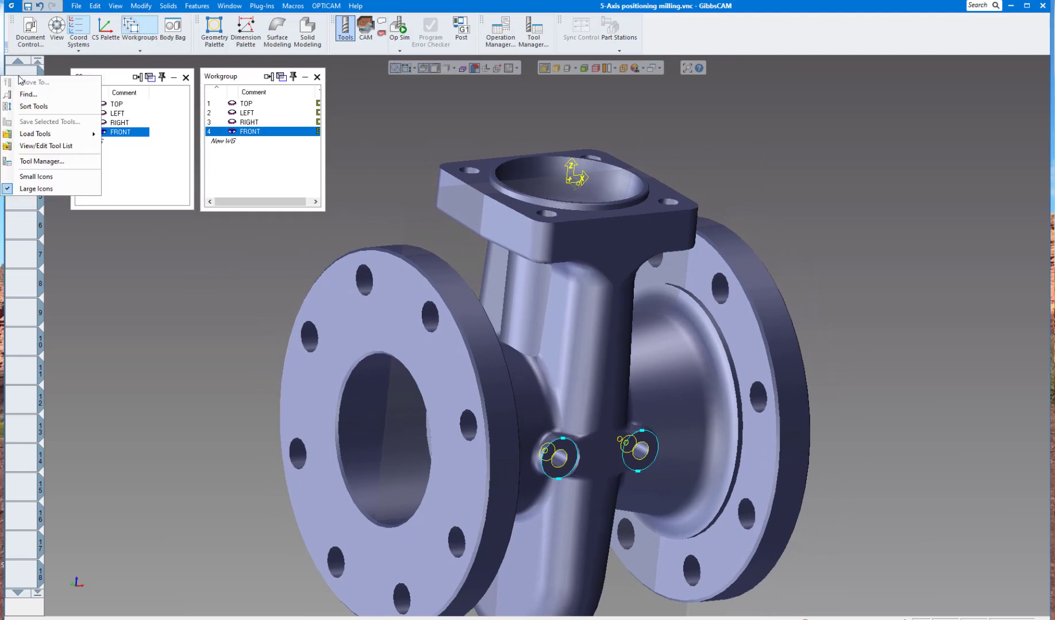
mouse_move(50, 135)
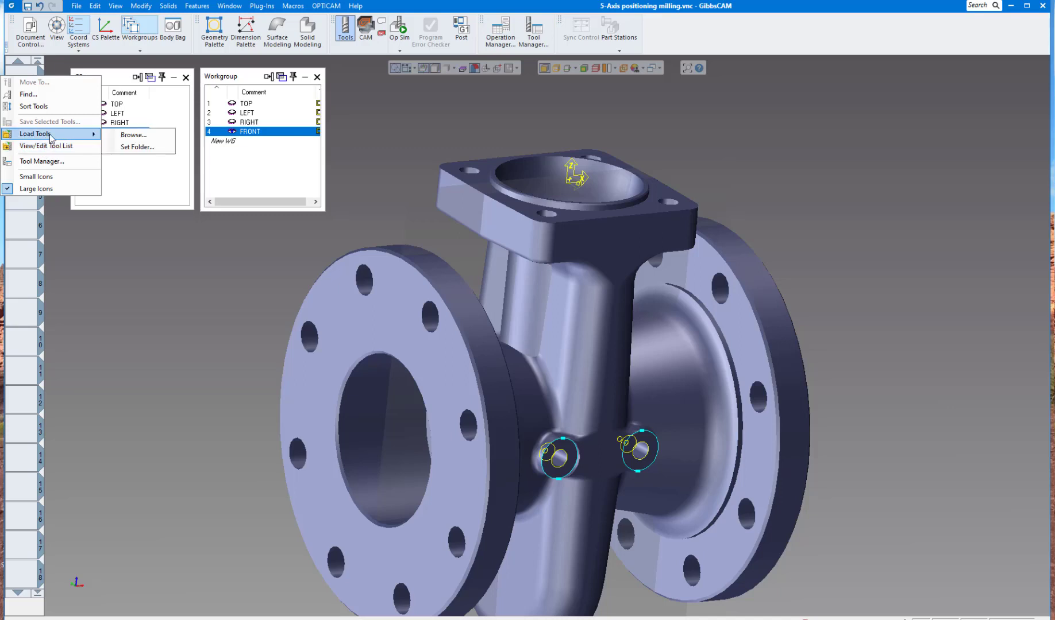
left_click(128, 136)
left_click(104, 114)
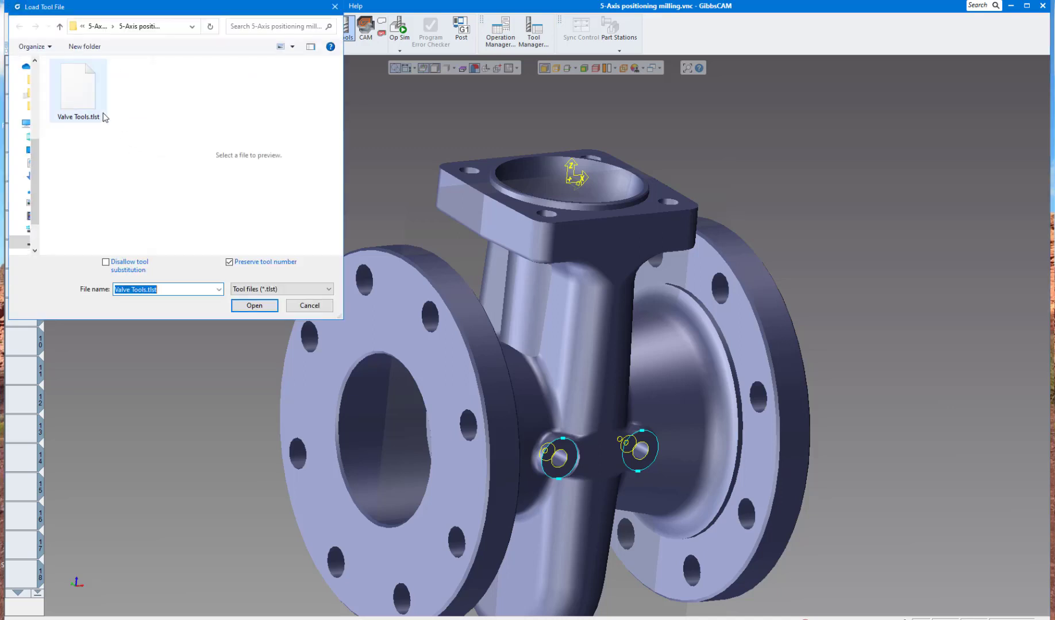
left_click(255, 305)
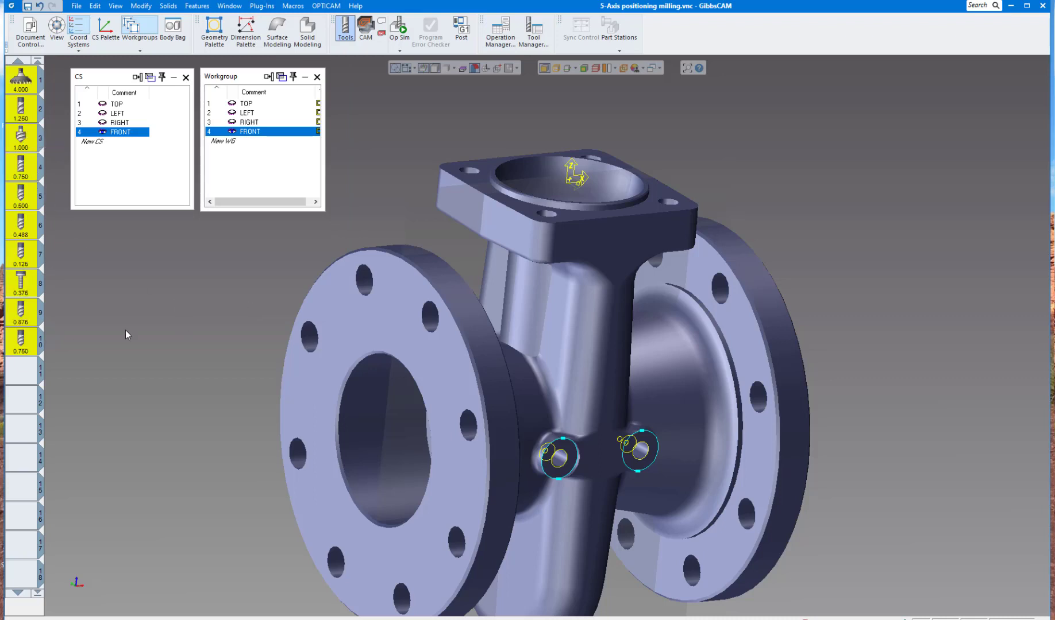
Open the CAM machining palettes and make TOP the current coordinate system and workgroup.
left_click(365, 27)
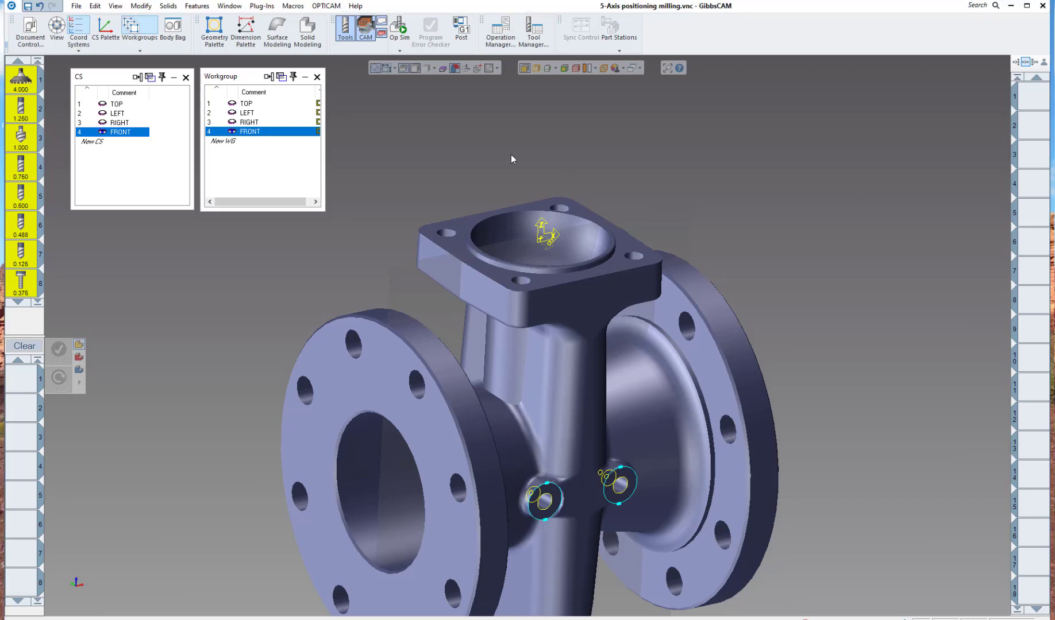
left_click(117, 104)
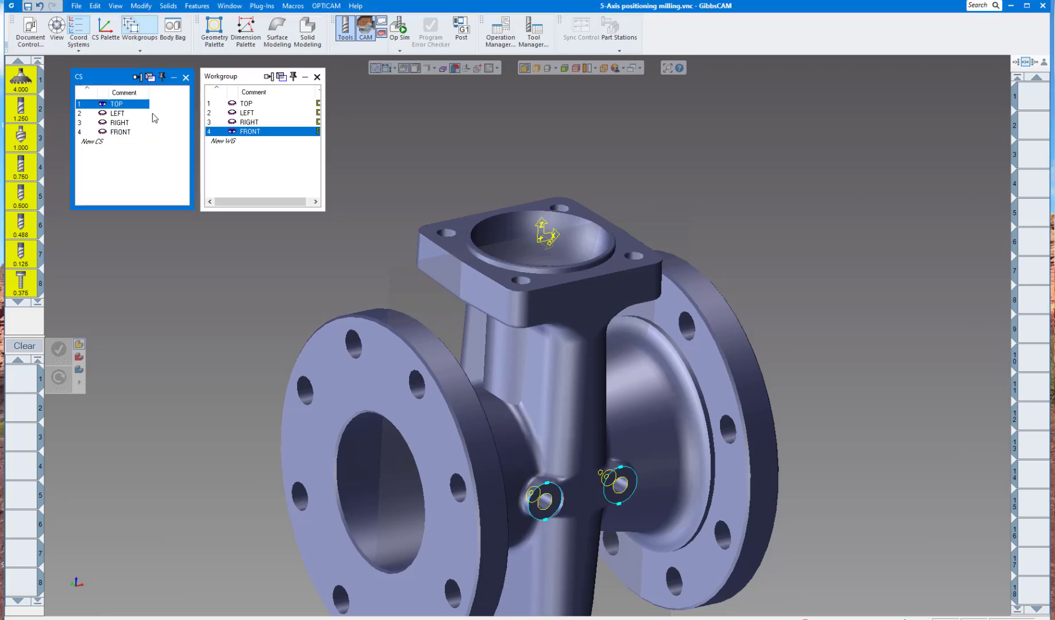
left_click(246, 104)
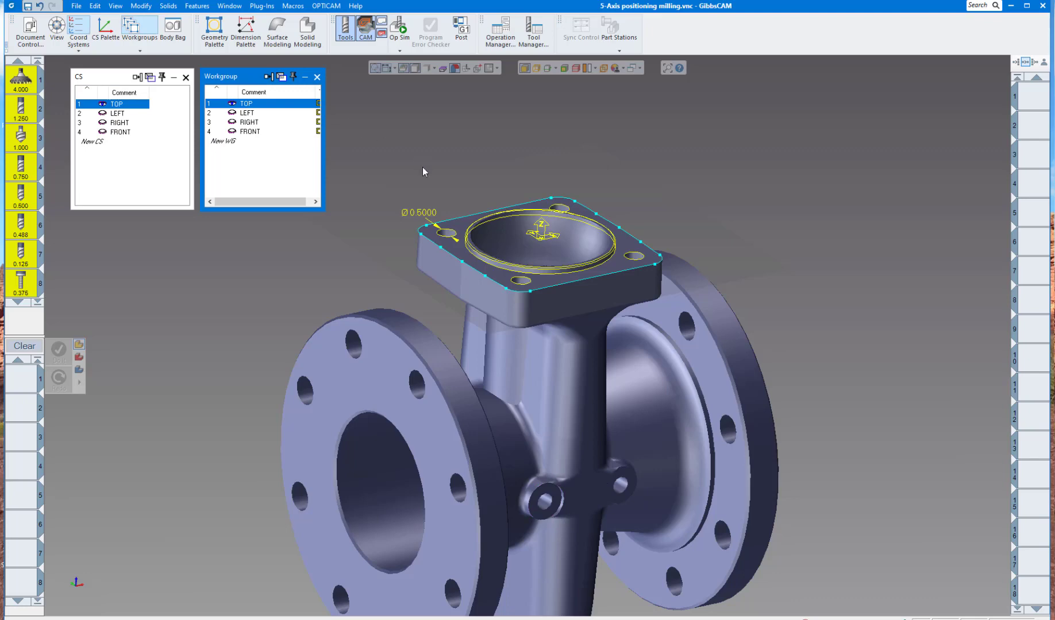
Look straight down on the TOP coordinate system, open the geometry tools and select only the 4.000 face mill.
scroll(435, 176, "up", 5)
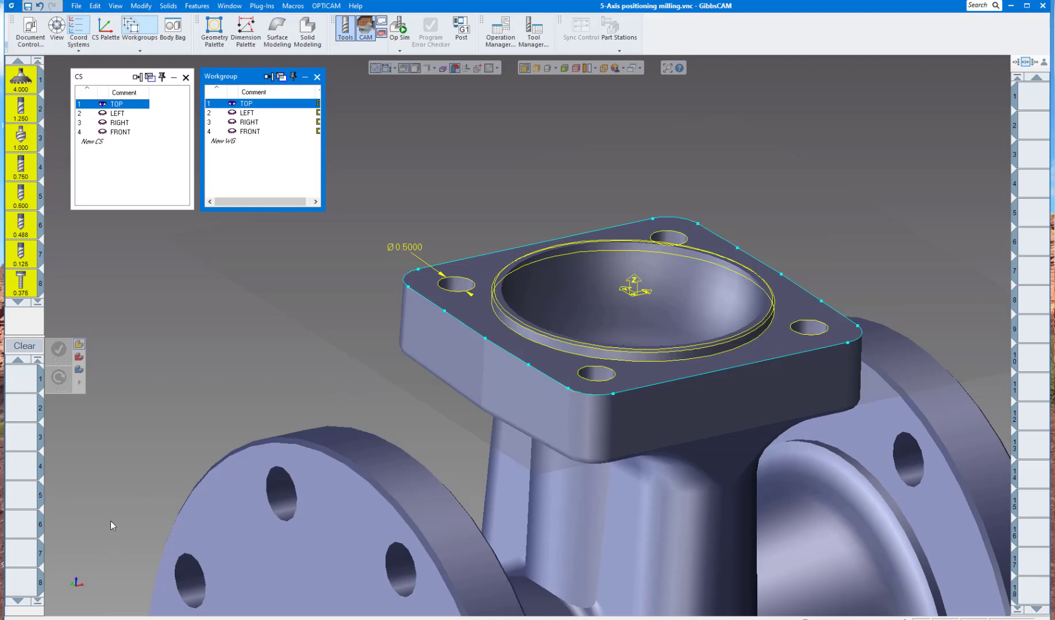
mouse_move(106, 582)
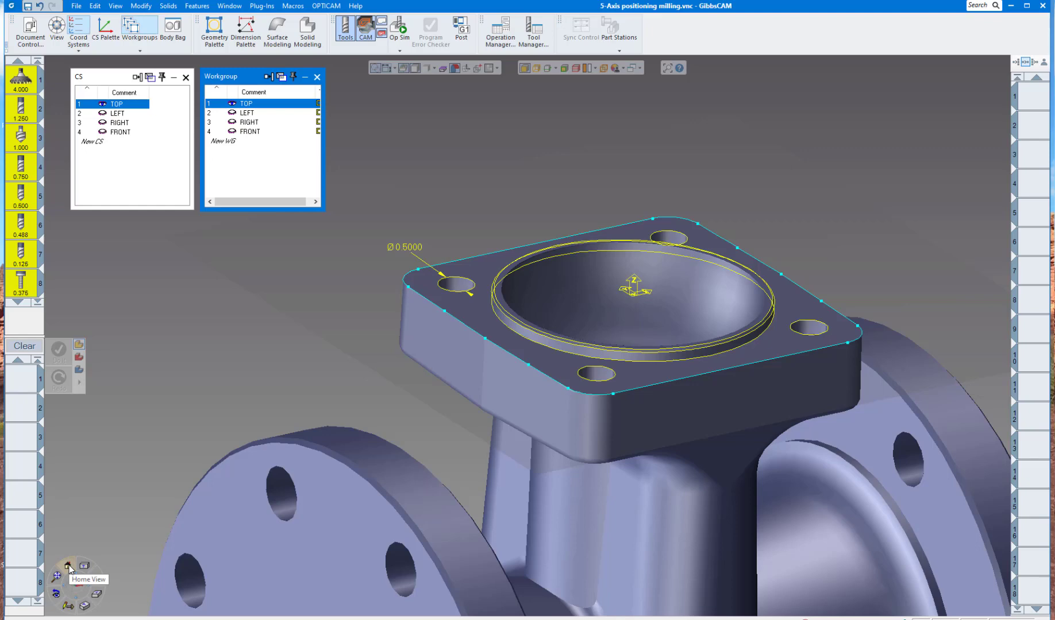
left_click(68, 567)
scroll(435, 448, "up", 5)
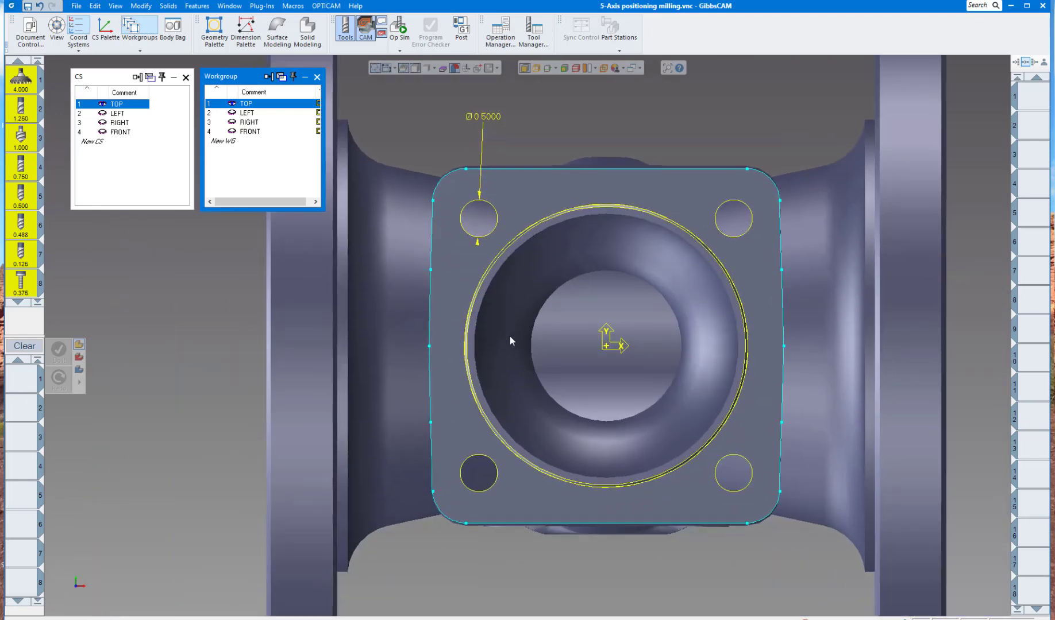
left_click(213, 32)
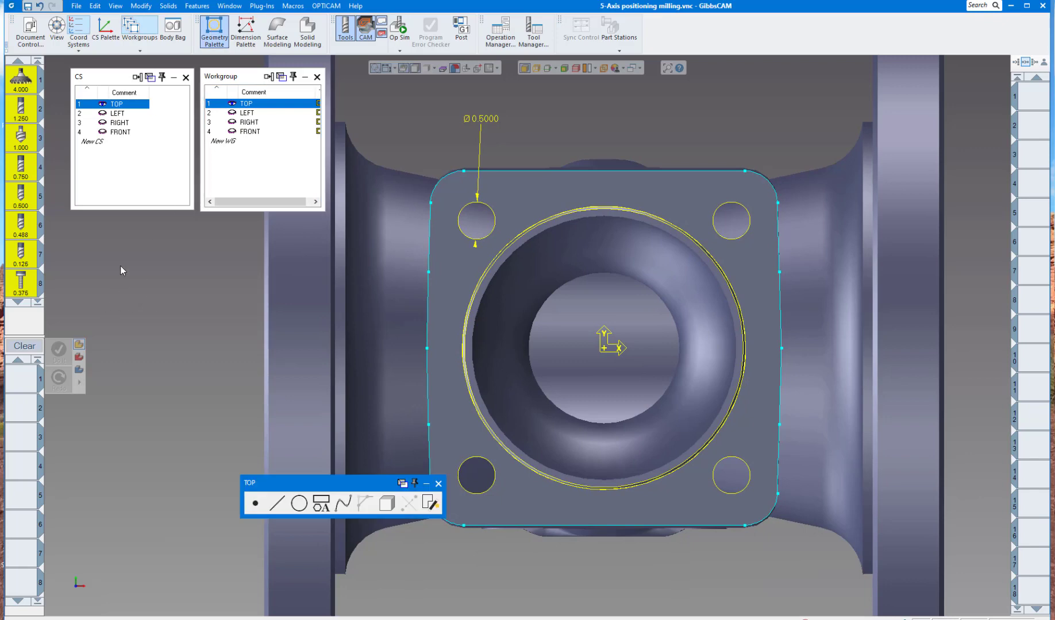
left_click(22, 91)
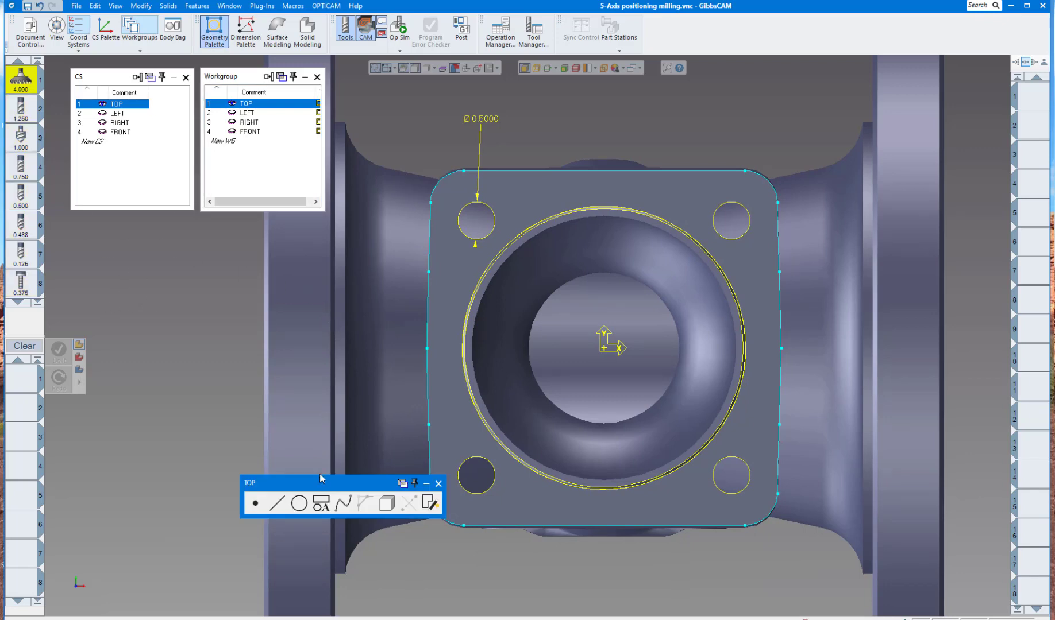
left_click_drag(326, 482, 252, 443)
left_click(203, 464)
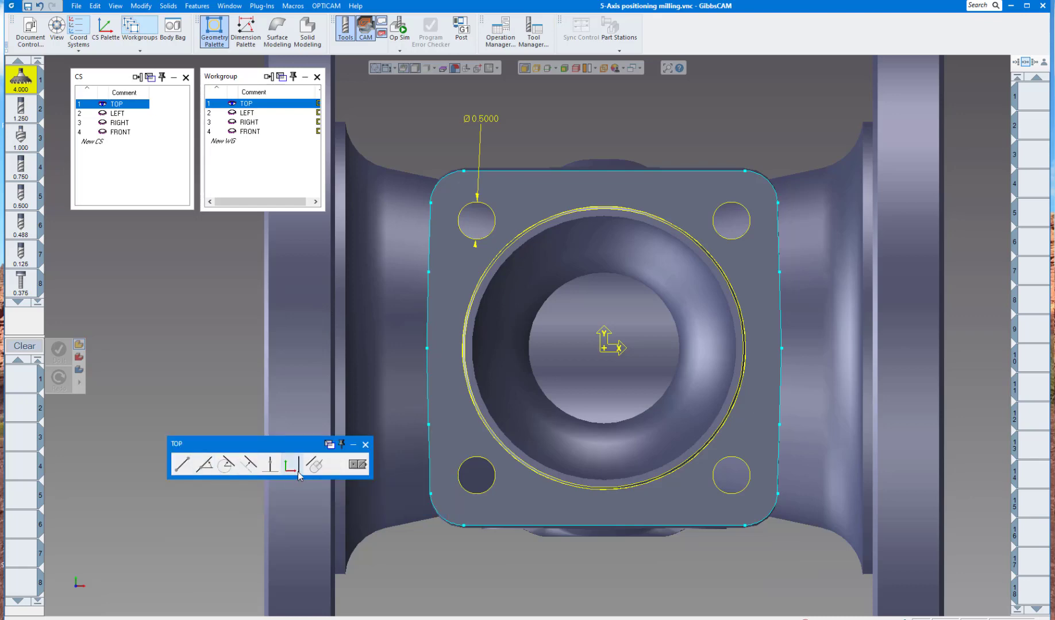
left_click(318, 463)
scroll(272, 391, "down", 3)
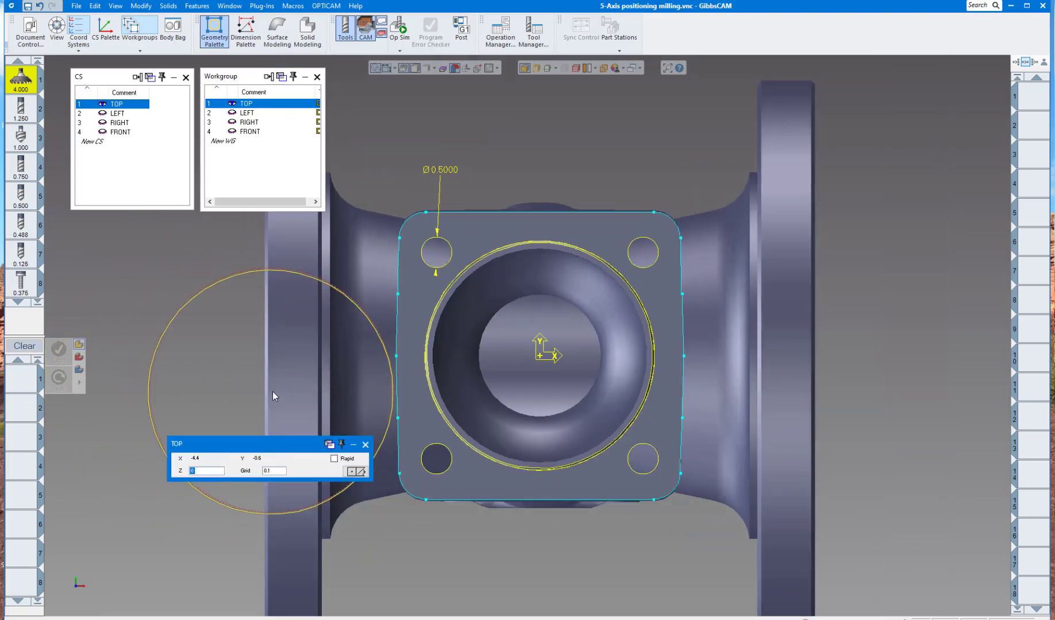
scroll(276, 393, "down", 2)
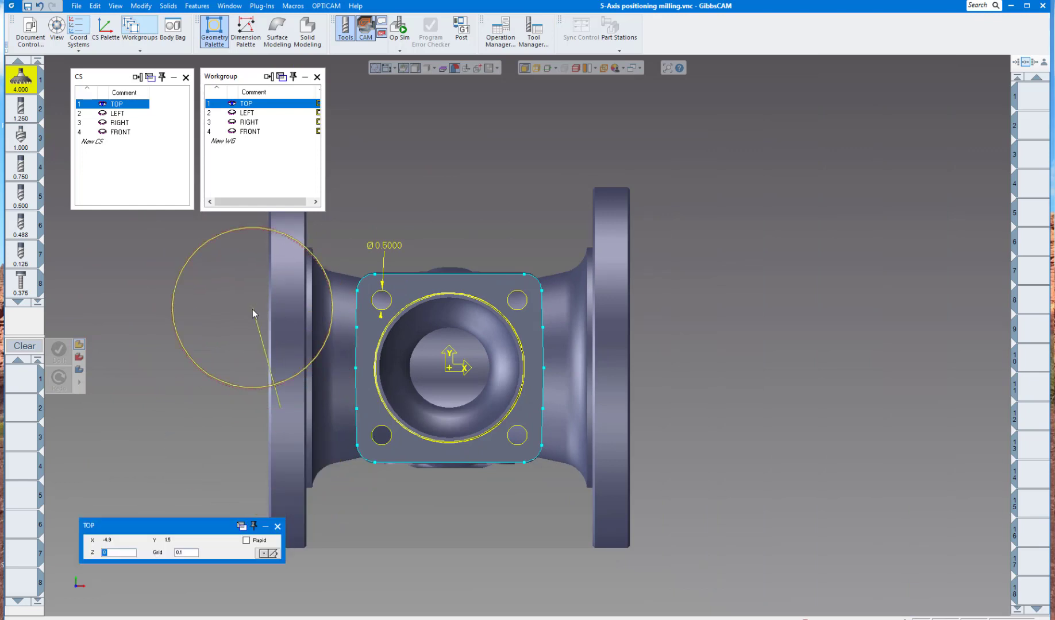
key("Escape")
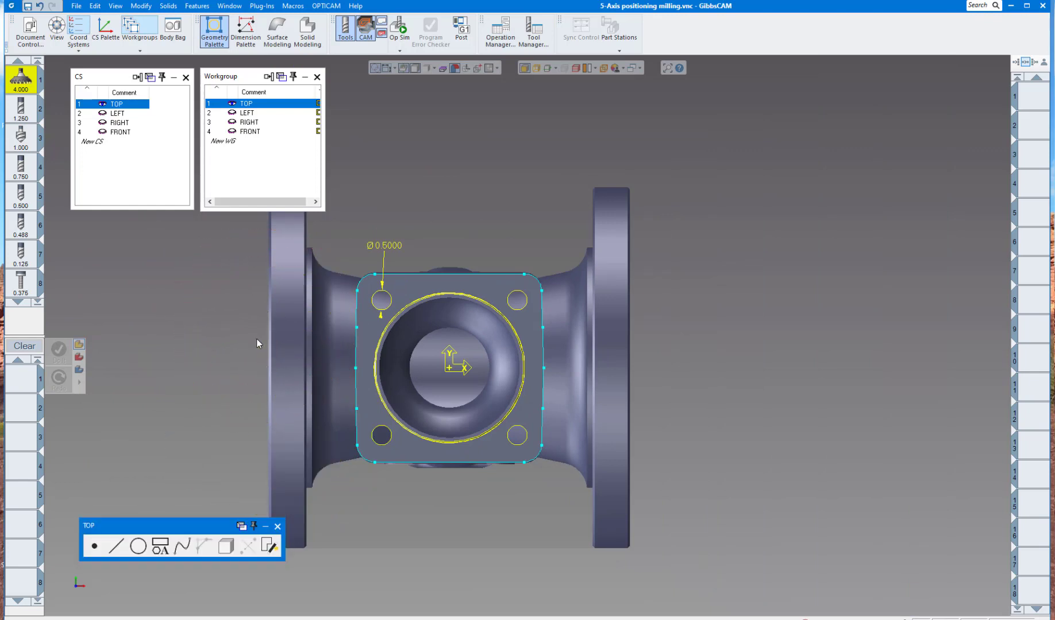
Sketch an open U-shaped facing path across the top flange, reaching about X 5, with its legs at about Y 1.2 and Y -1.2.
left_click(117, 547)
left_click(226, 546)
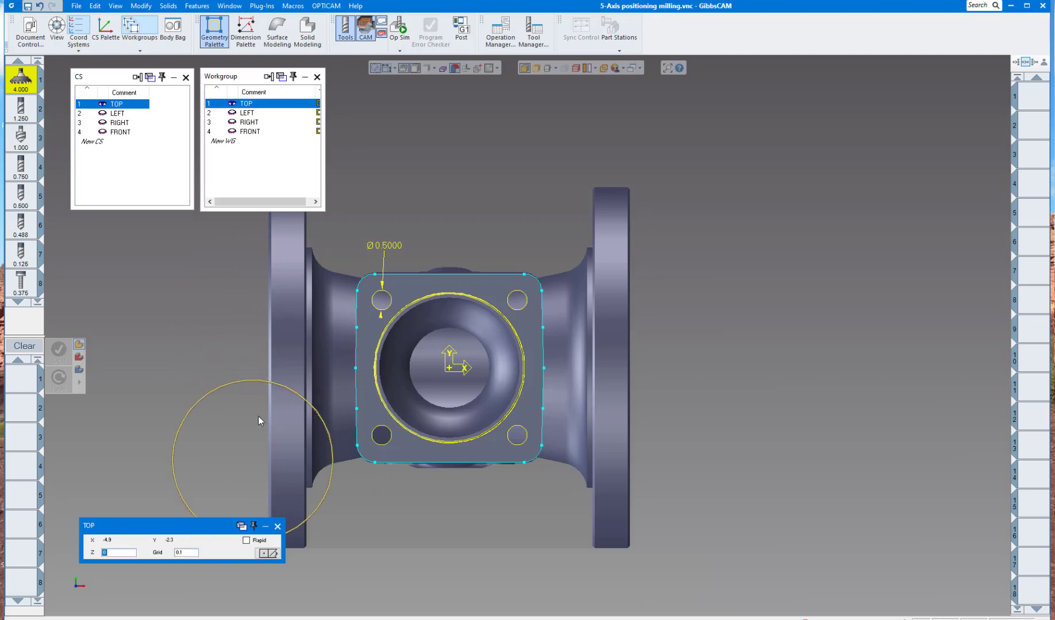
left_click(261, 316)
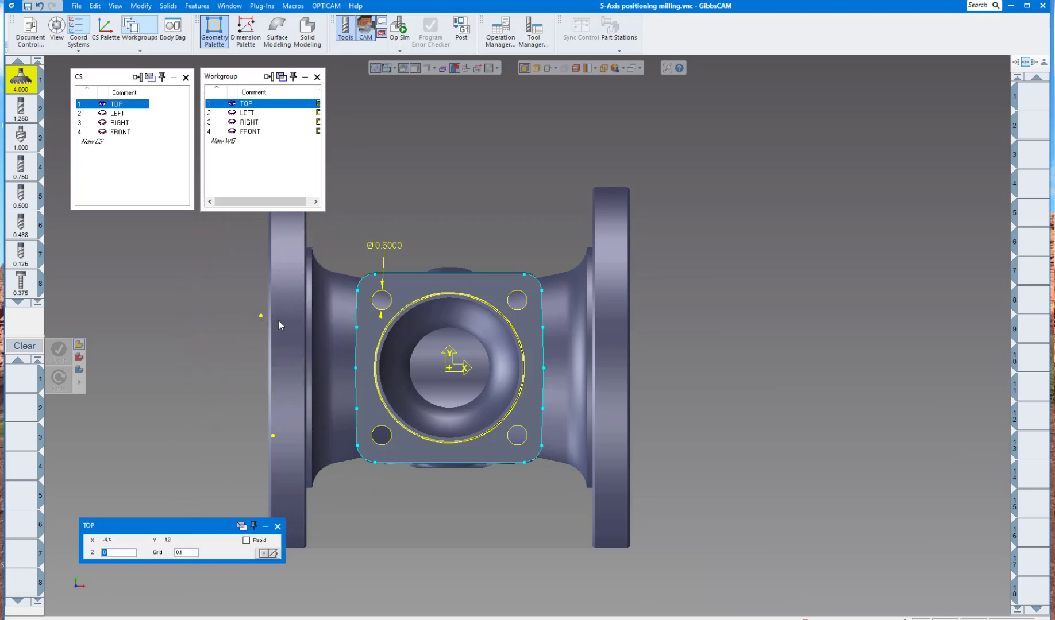
left_click(649, 321)
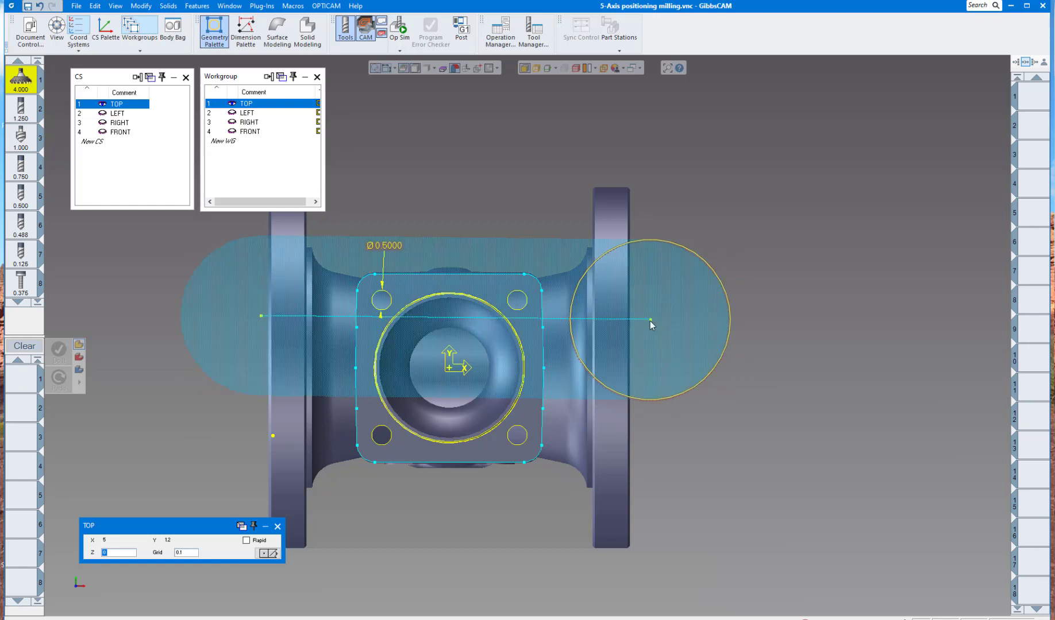
left_click(653, 420)
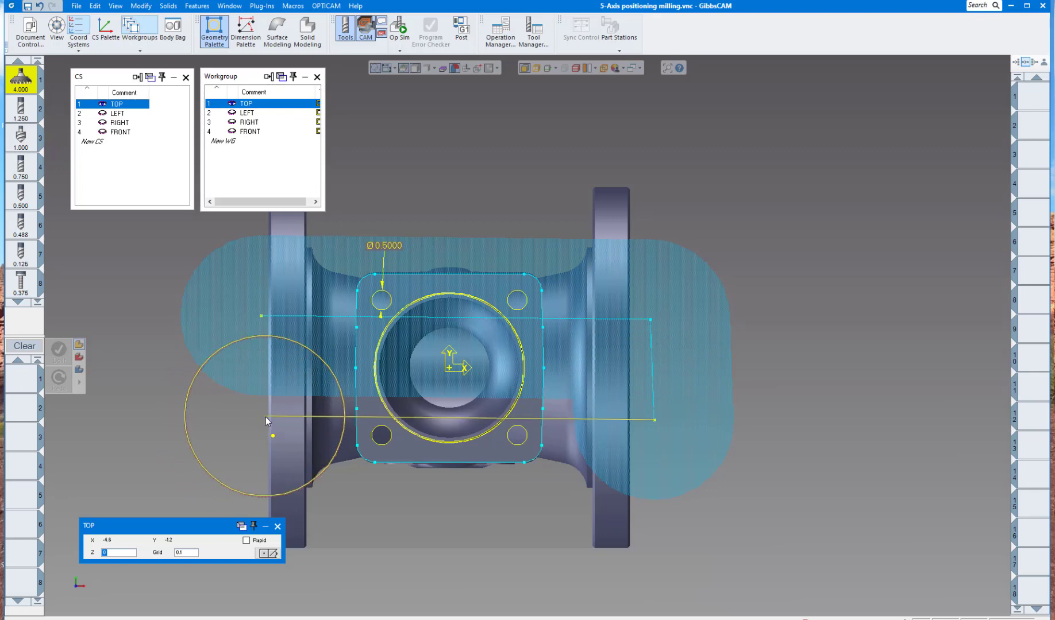
left_click(266, 418)
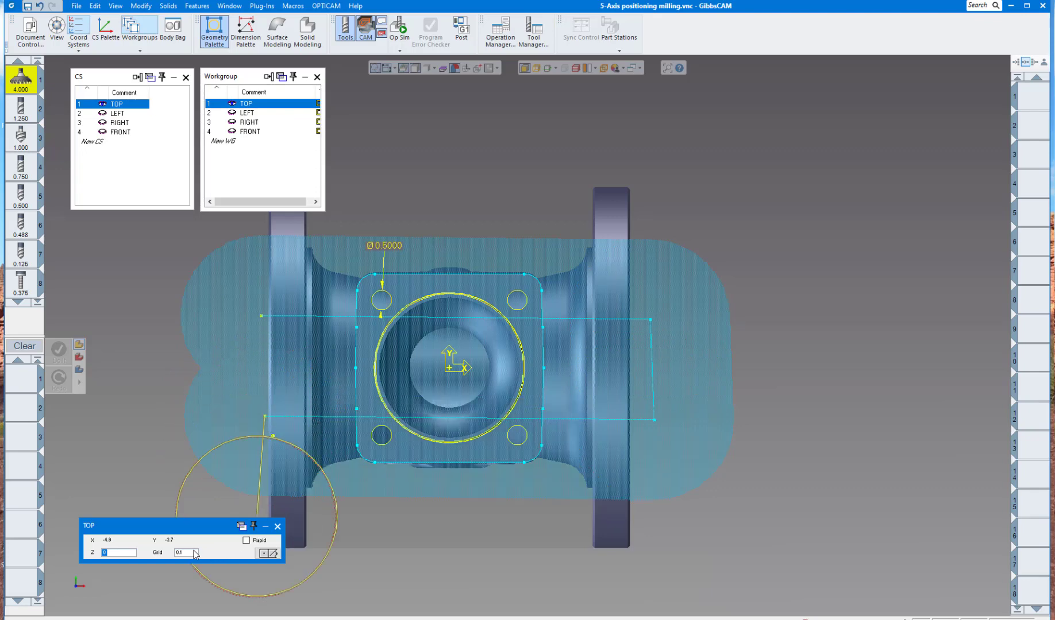
key("Escape")
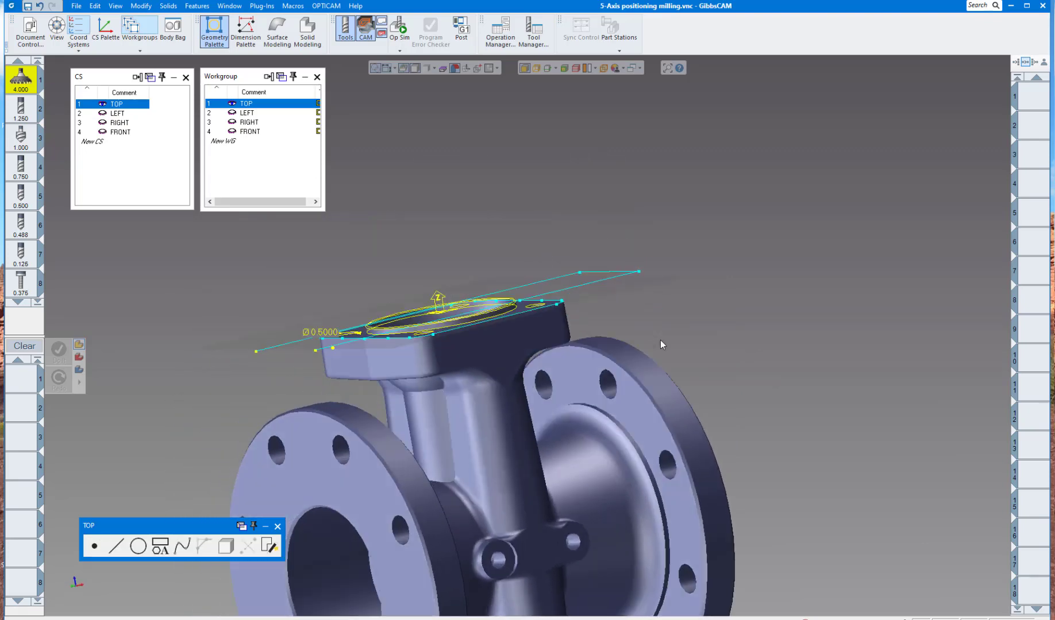
left_click(277, 526)
Create a Contour process with the 4.000 face mill and check its machining coordinate system in the rotation settings.
double_click(18, 380)
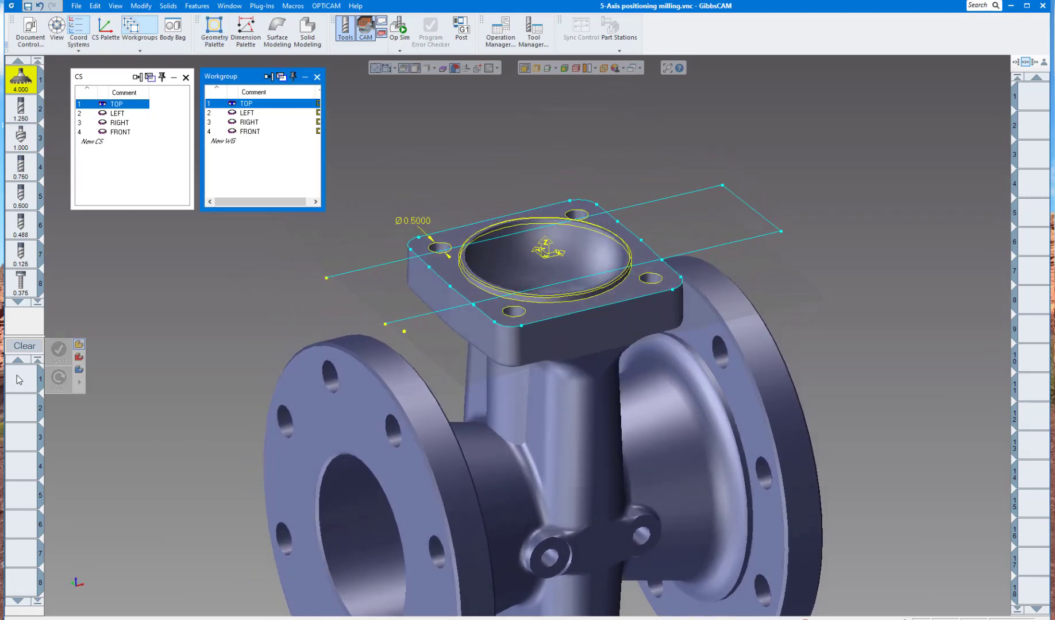
left_click(112, 321)
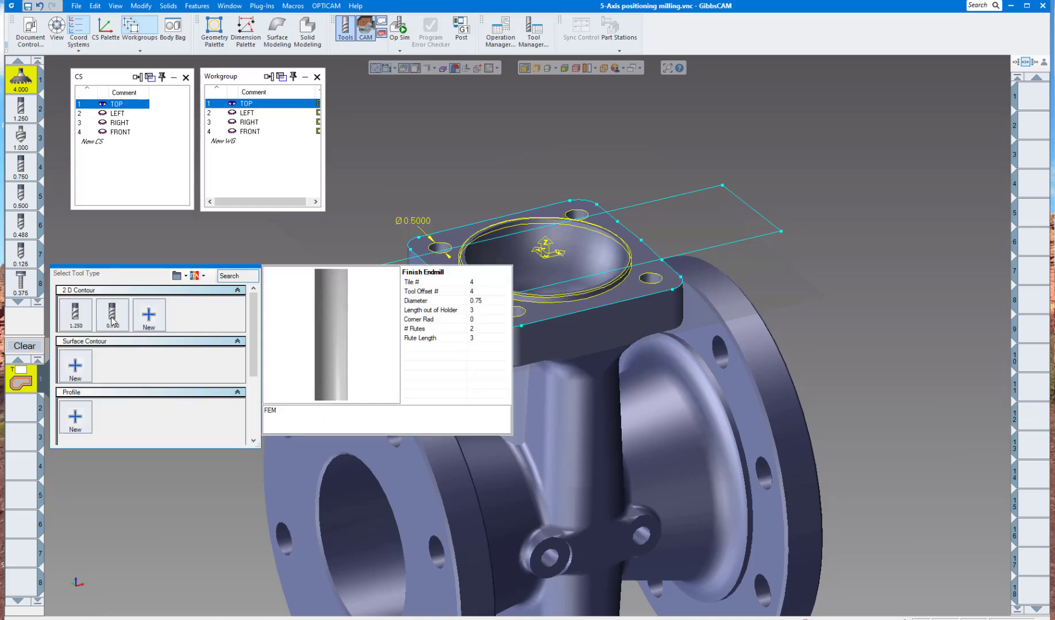
scroll(100, 375, "down", 2)
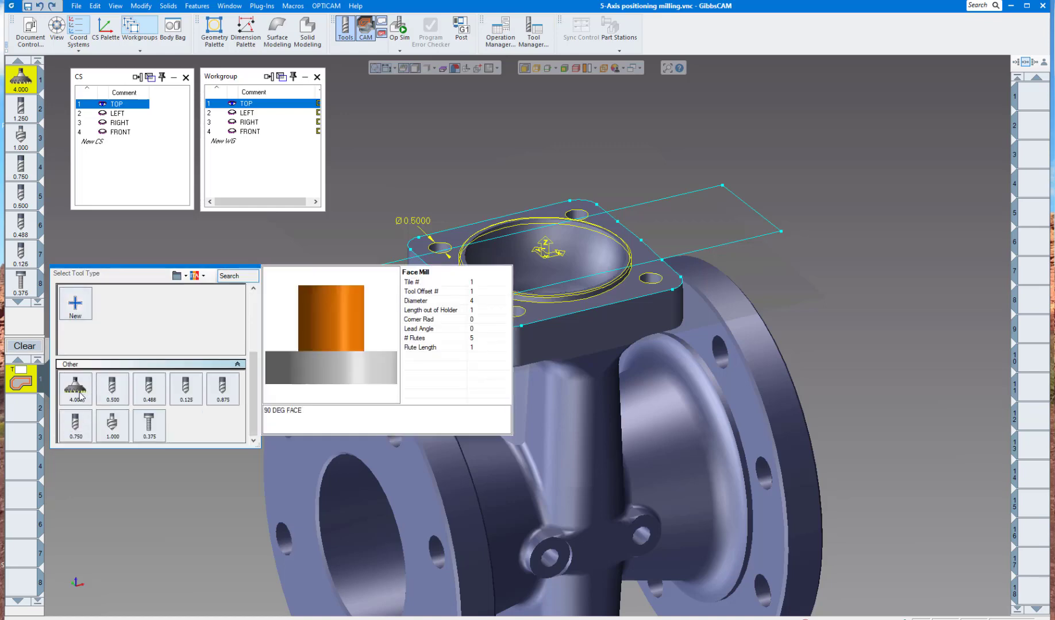
left_click(79, 393)
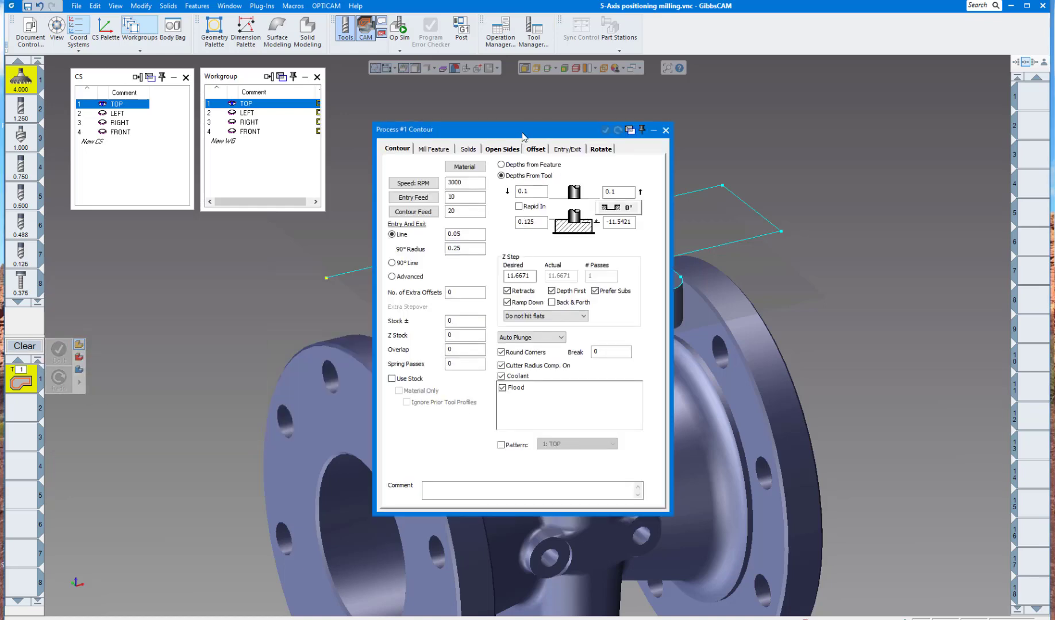
left_click_drag(522, 131, 233, 166)
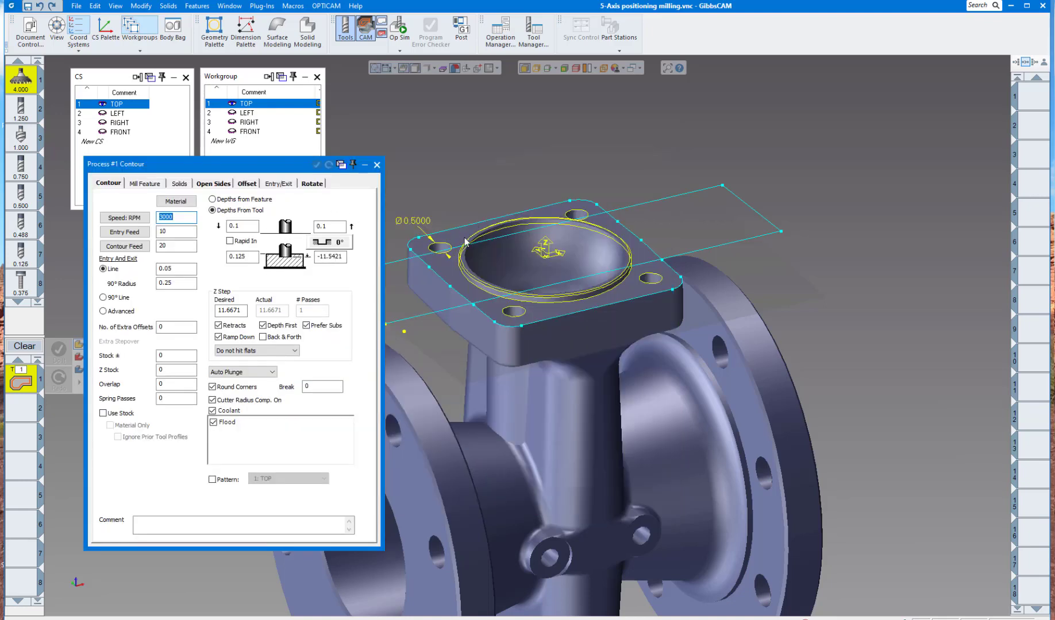
left_click(313, 184)
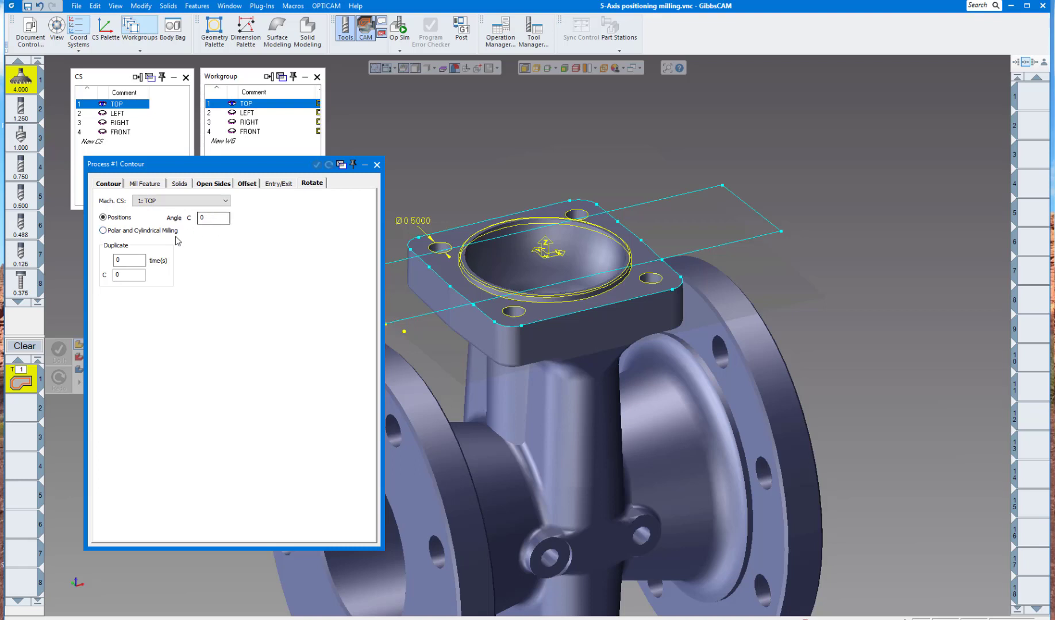
left_click(117, 185)
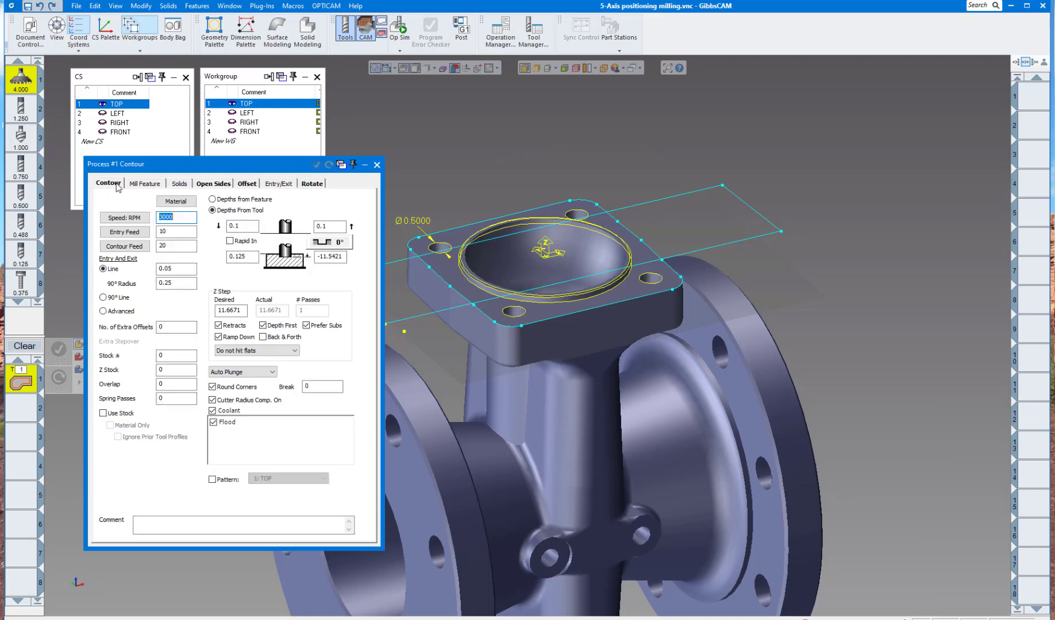
Set the contour process's final depth to 0 and both its entry and exit clearances to 0.5.
left_click(251, 259)
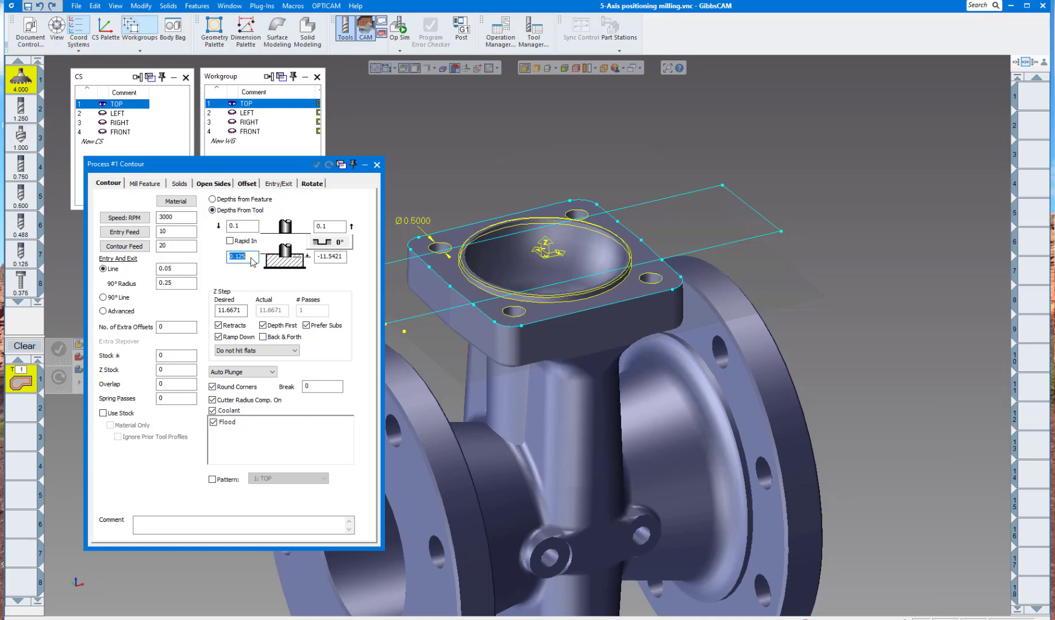
left_click(339, 258)
scroll(481, 269, "up", 5)
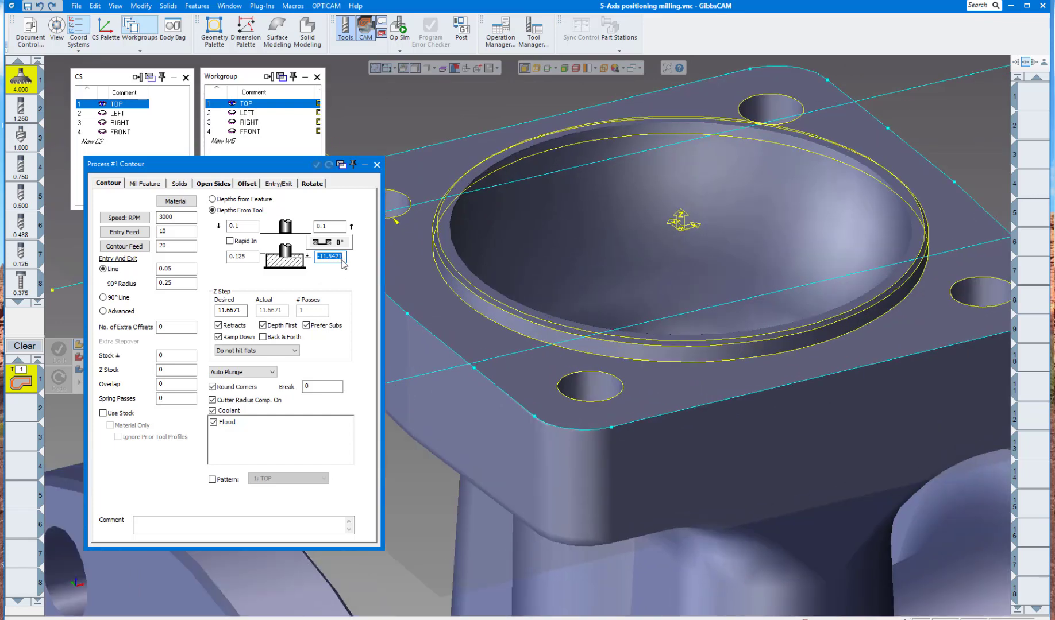
type("0")
left_click(255, 230)
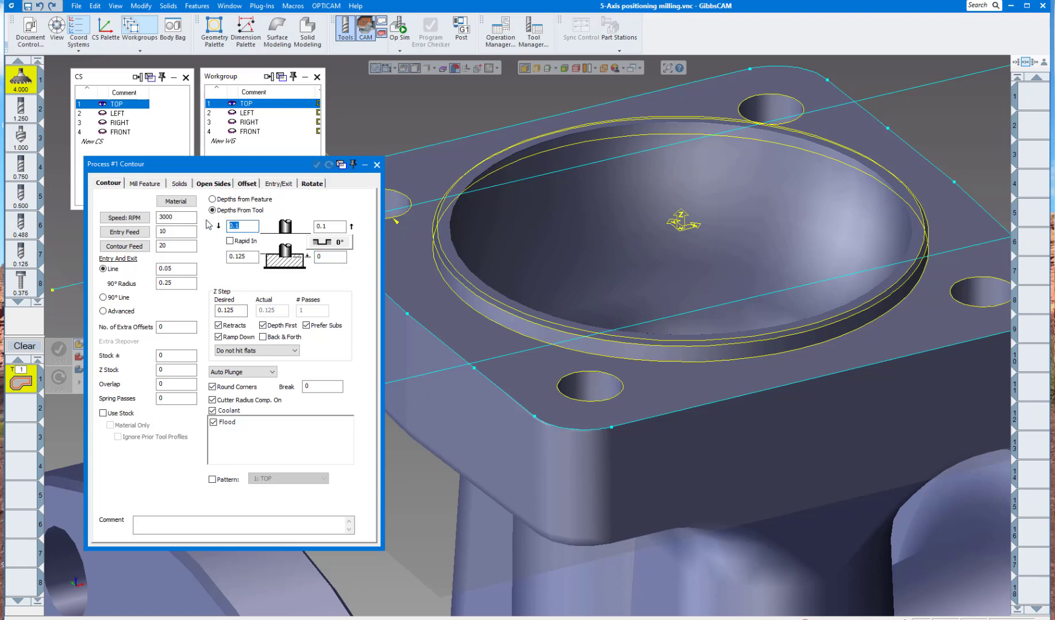
type(".5")
key("Tab")
key("Tab")
type(".")
Set the contour's entry and exit line length and 90° radius to 0.
left_click(195, 269)
type("0")
key("Tab")
type("0")
Calculate the material-based cutting data for the process, giving 95 RPM and entry and contour feeds of 1.9.
left_click(143, 218)
left_click(143, 233)
left_click(138, 247)
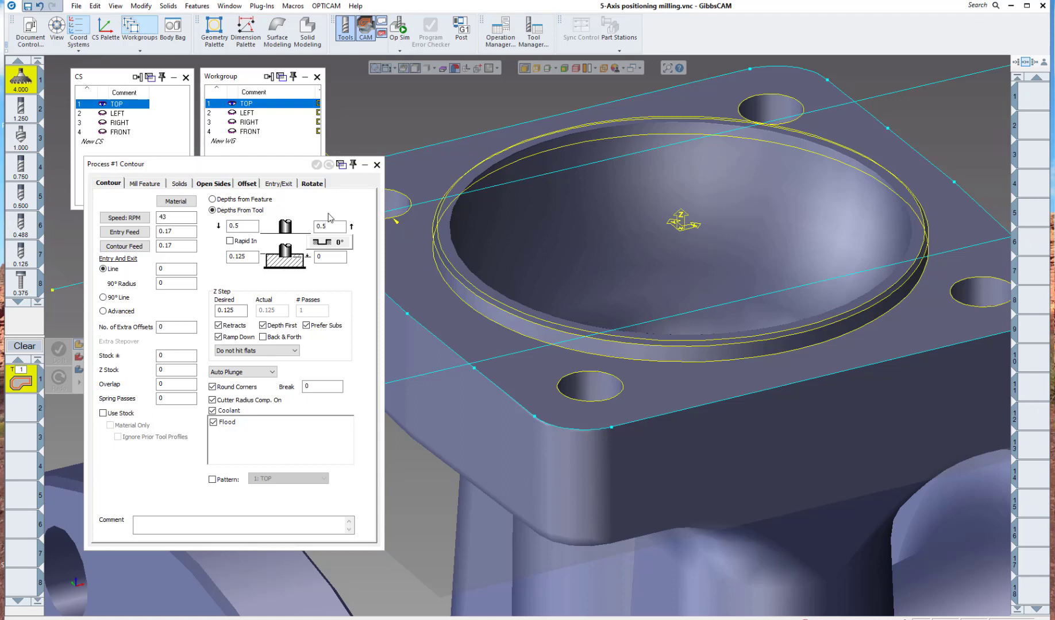
left_click(137, 221)
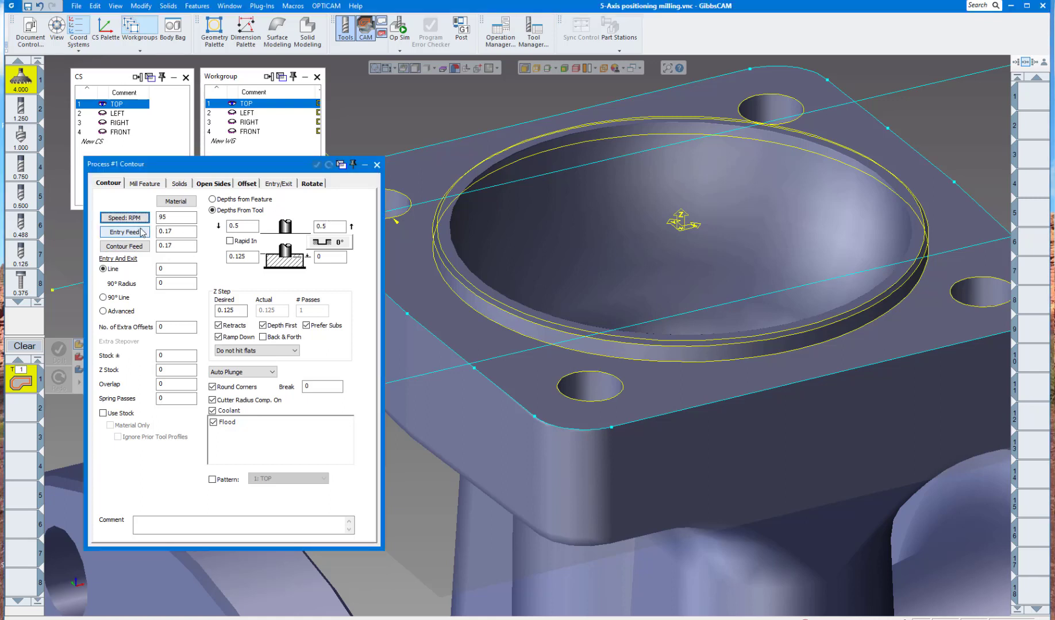
left_click(137, 232)
left_click(136, 246)
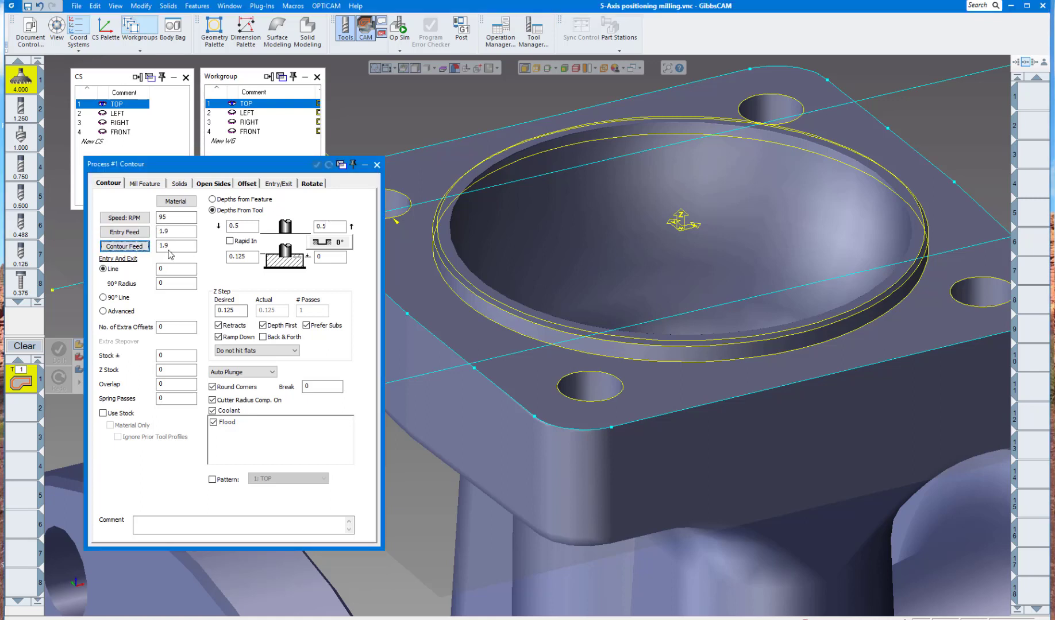
Turn off Ramp Down, Round Corners and Cutter Radius Compensation for the contour process.
left_click(226, 337)
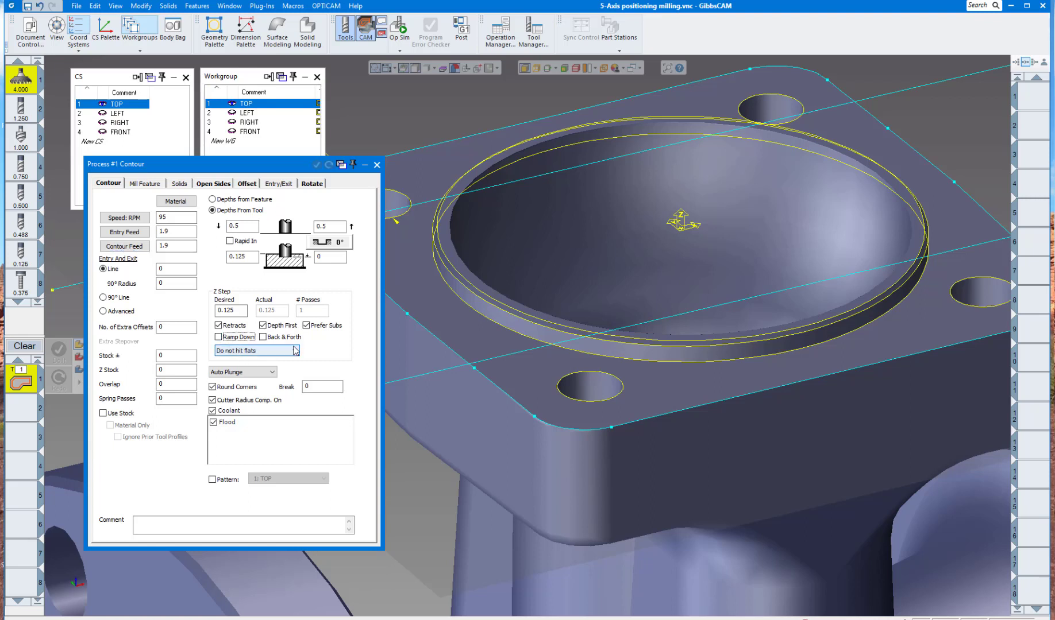
left_click(217, 387)
left_click(214, 400)
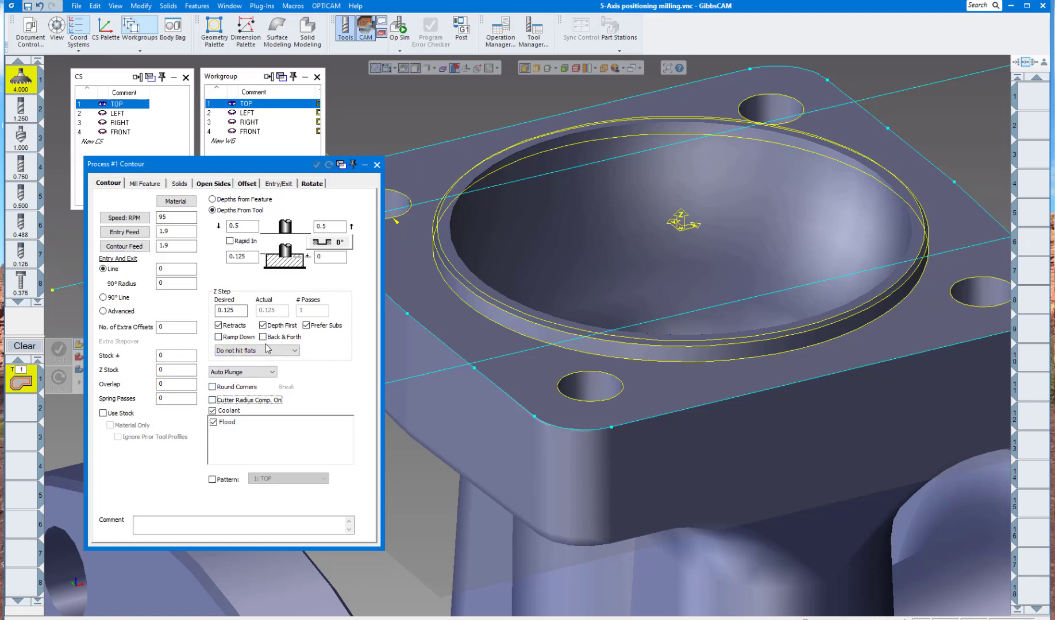
Use the sketched U-shaped path as the contour's cut shape, generate the facing operation and close the process dialog.
scroll(445, 304, "down", 5)
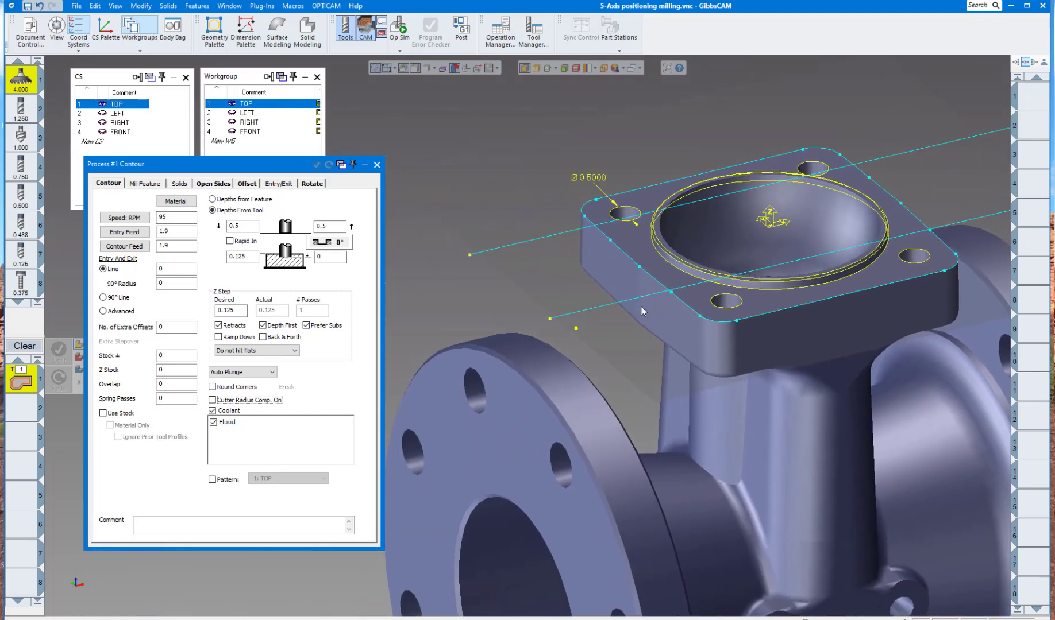
left_click(470, 255)
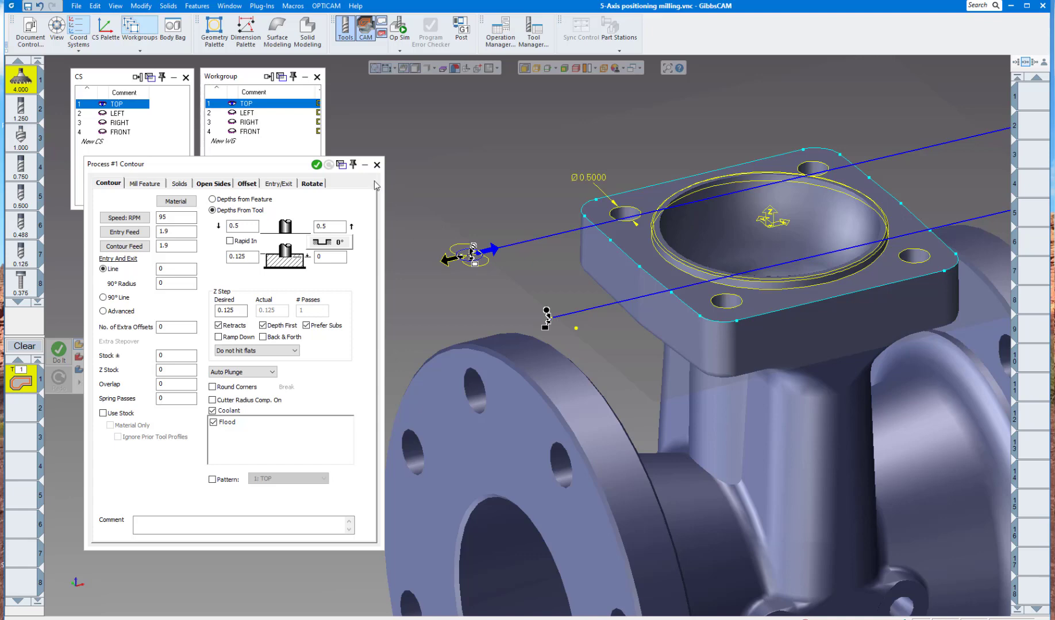
left_click(328, 166)
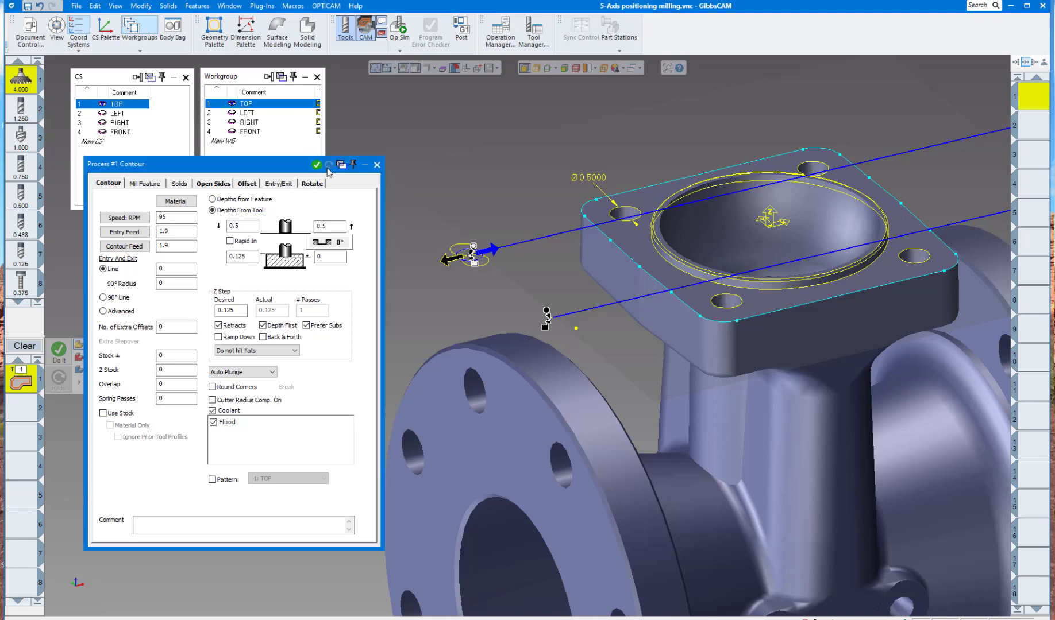
left_click(377, 165)
scroll(763, 308, "up", 2)
middle_click_drag(741, 282, 588, 388)
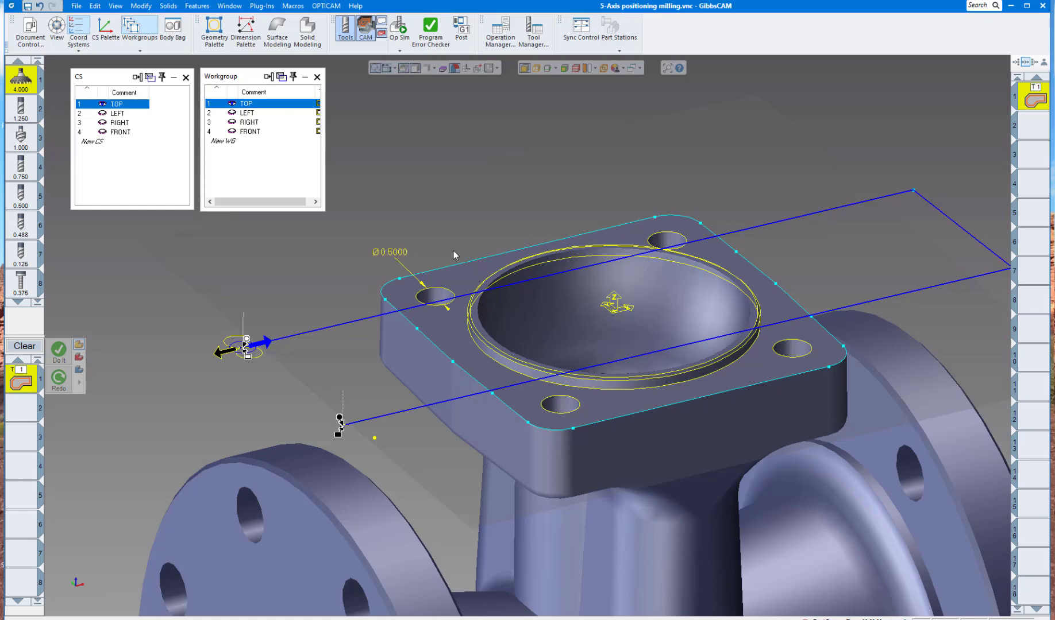
left_click(439, 129)
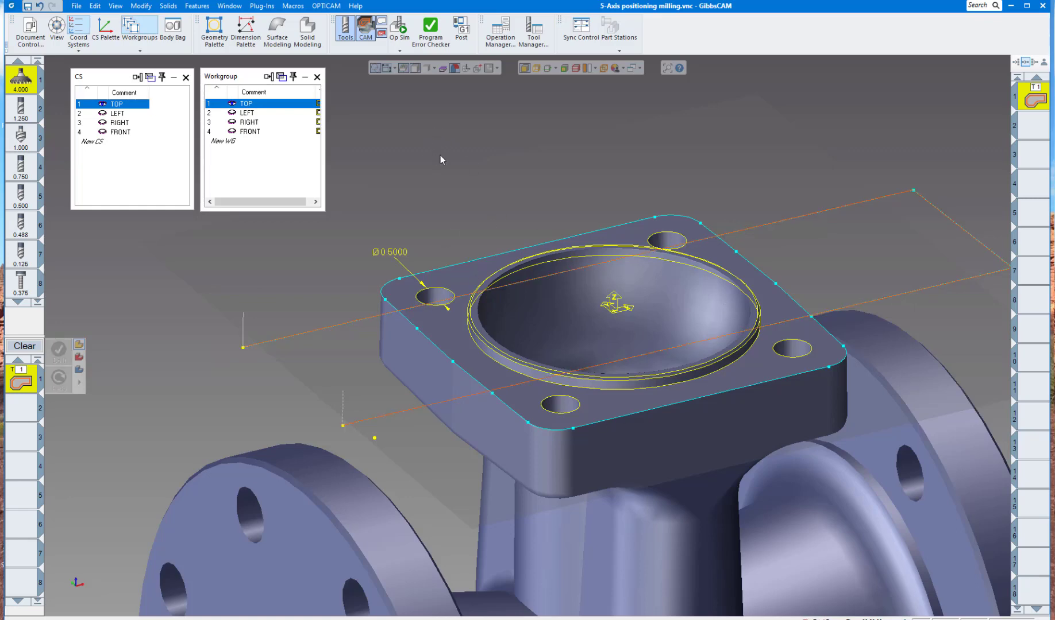
Reopen the contour process and set its surface Z to 0 and final depth to -0.165.
scroll(674, 367, "up", 1)
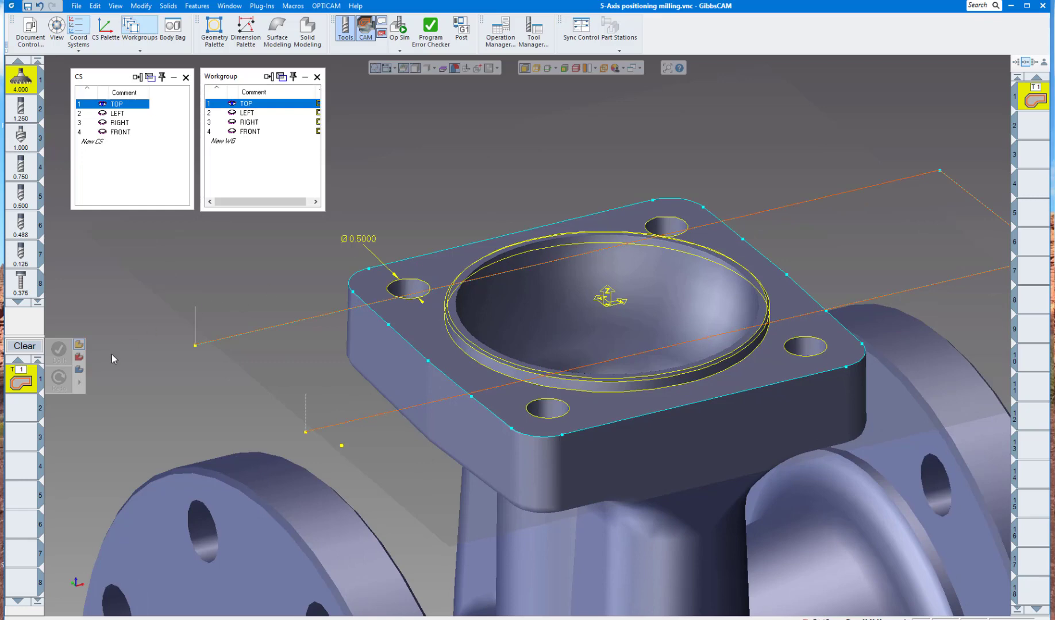
double_click(20, 384)
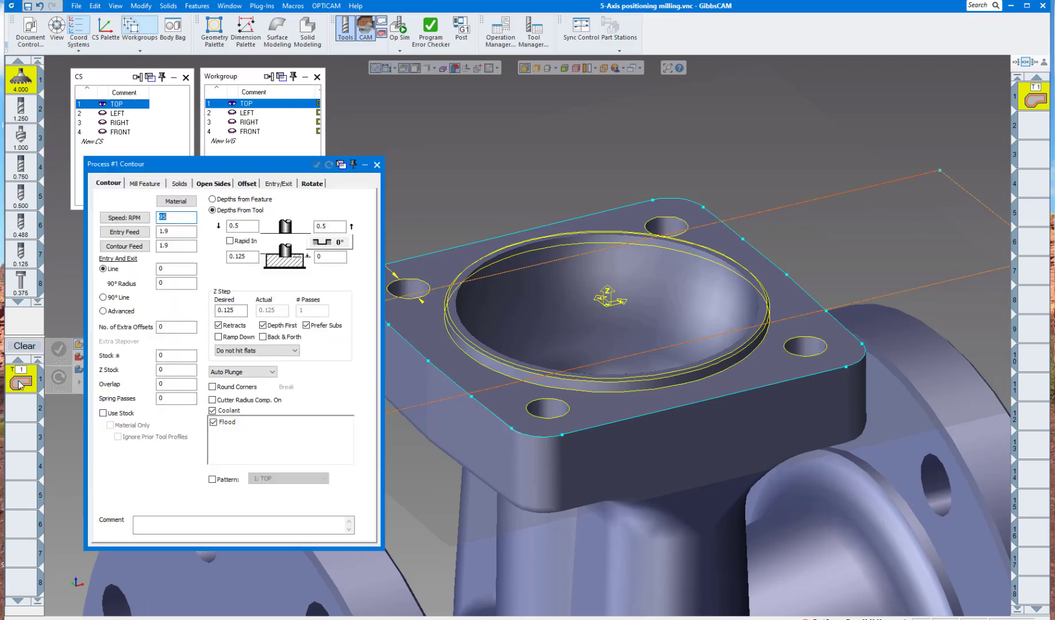
double_click(334, 258)
double_click(246, 258)
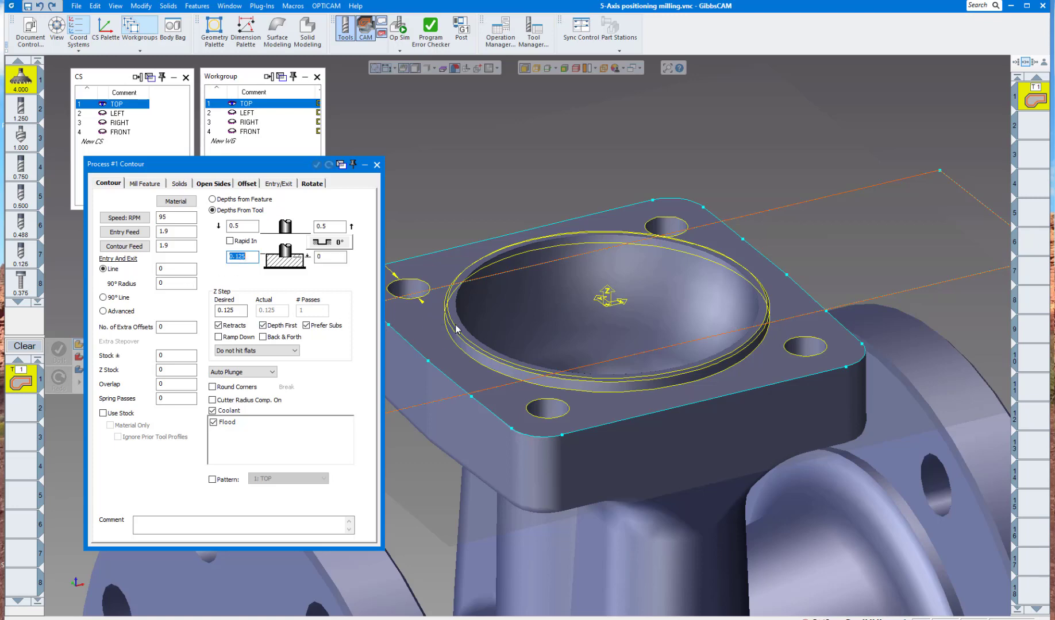
type("0")
double_click(333, 259)
type("-0.165")
Set the contour's entry and exit line length to 1 and close the process.
double_click(173, 269)
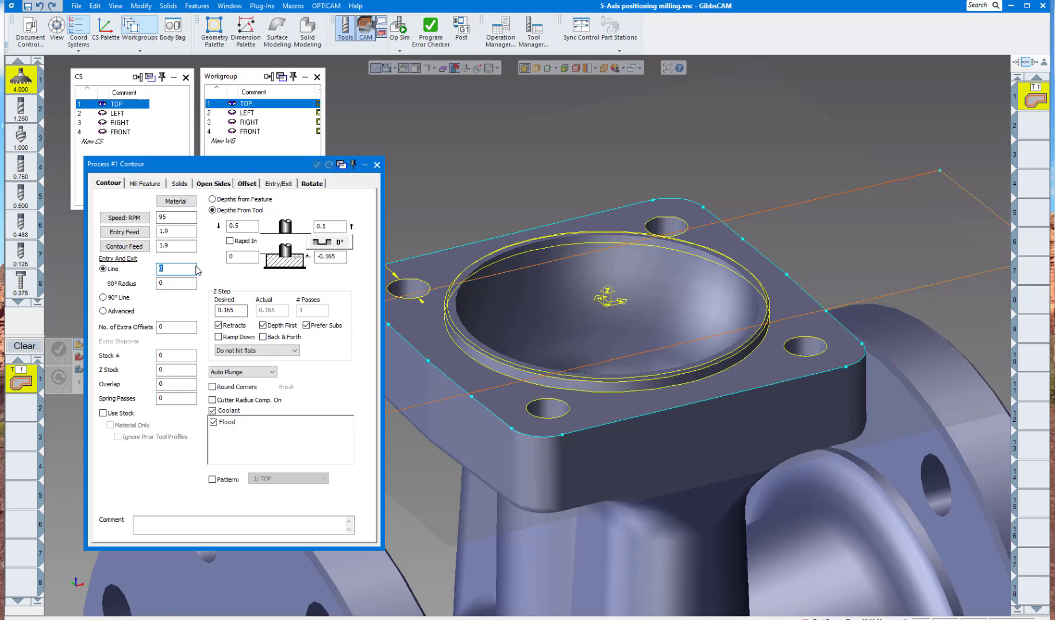
type("1")
key("Tab")
left_click(376, 166)
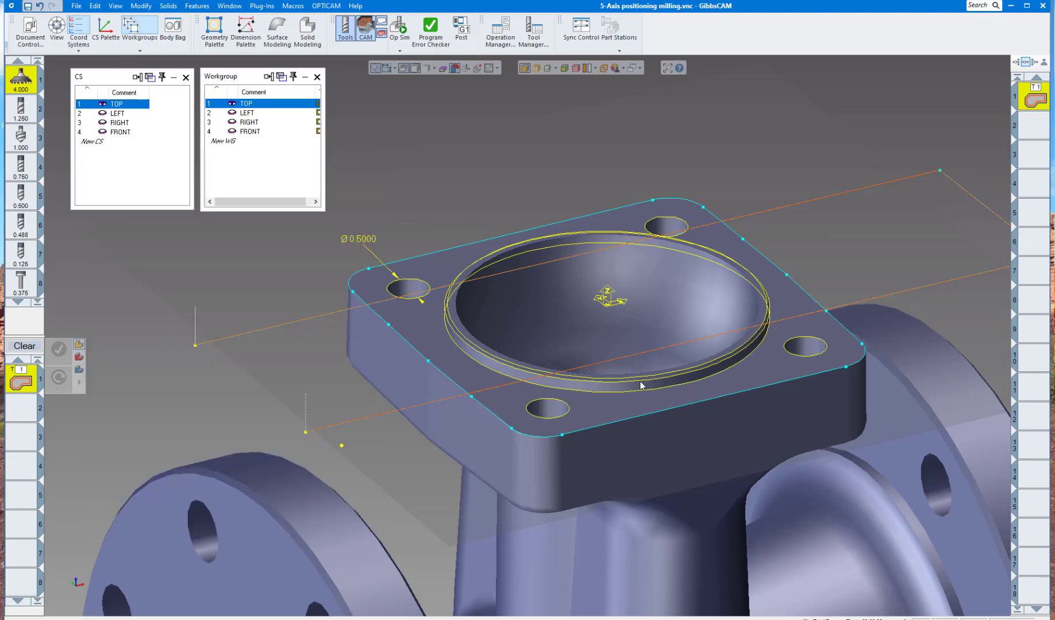
Use the lower circle around the raised ring as the cut shape and generate the second contour operation.
left_click(697, 380)
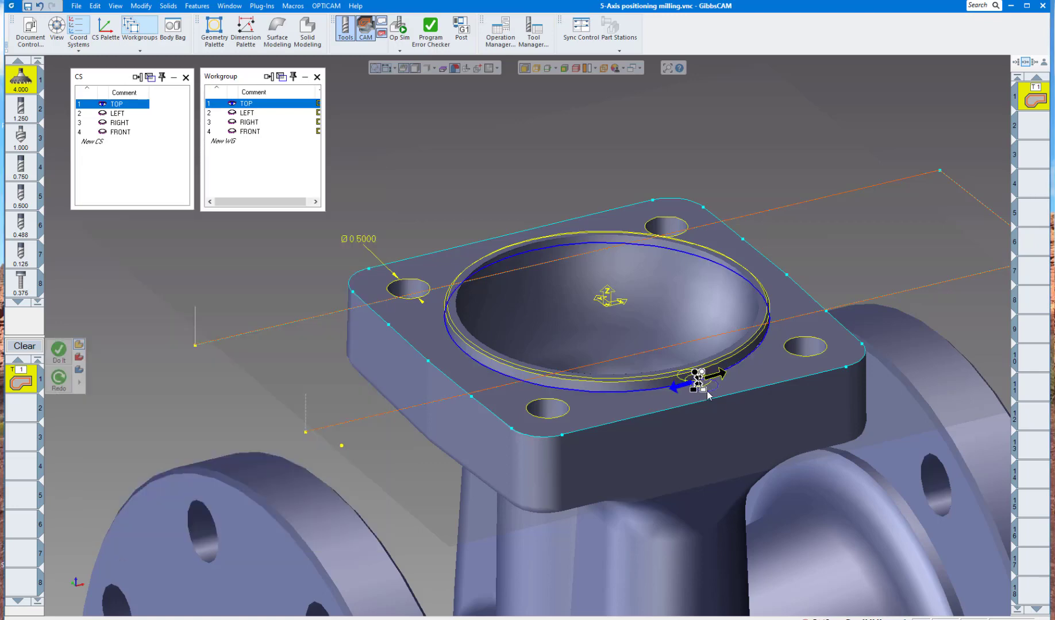
left_click(58, 352)
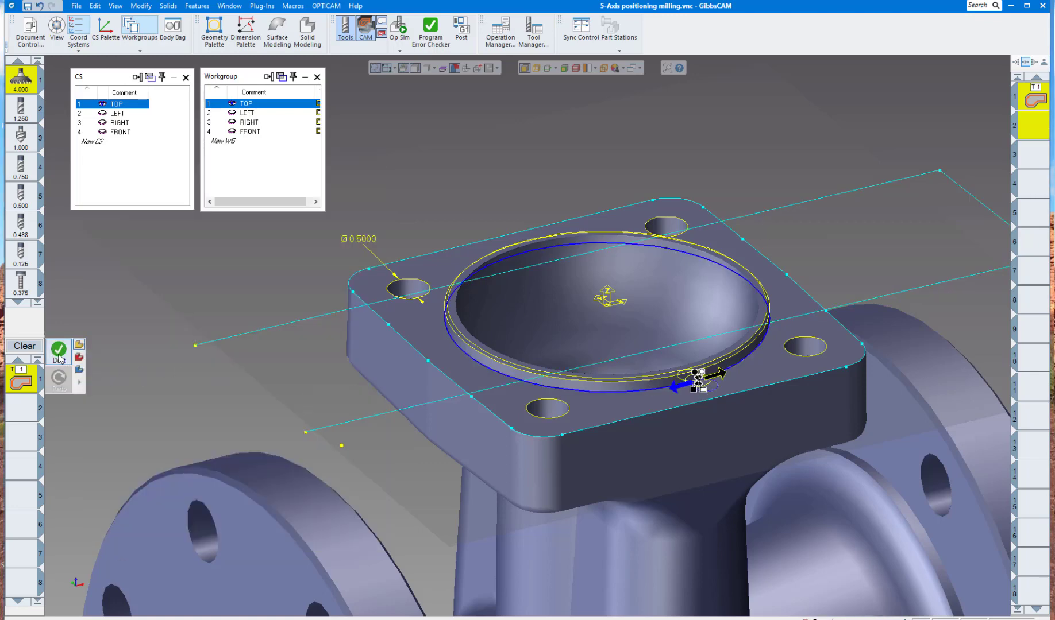
scroll(693, 439, "down", 2)
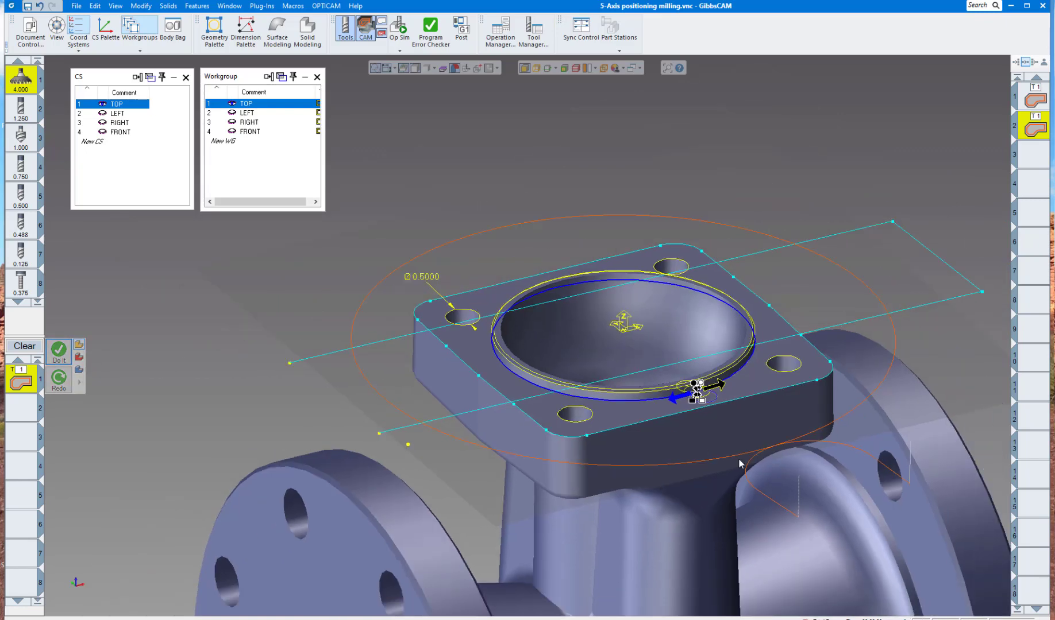
scroll(556, 326, "up", 1)
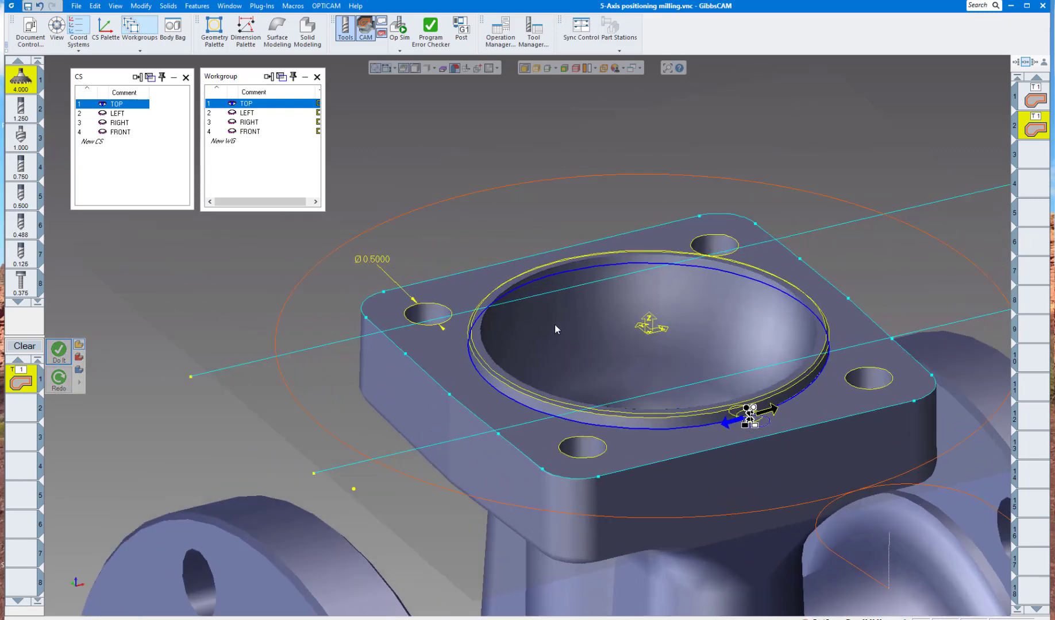
scroll(556, 325, "up", 2)
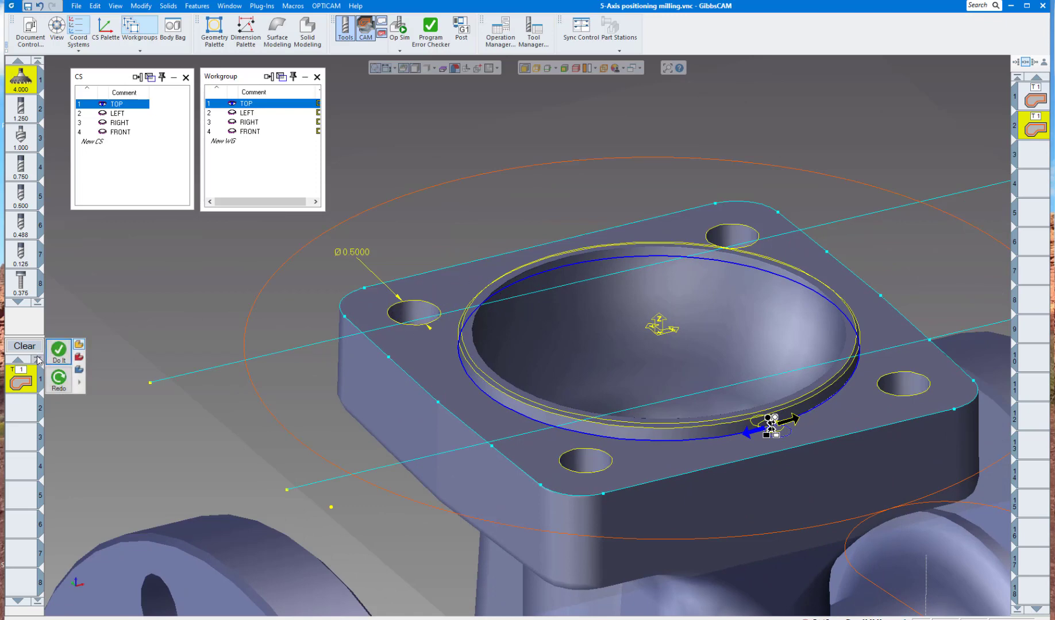
Clear the contour process and create a Holes process with the 0.500 drill.
left_click(24, 346)
left_click(24, 381)
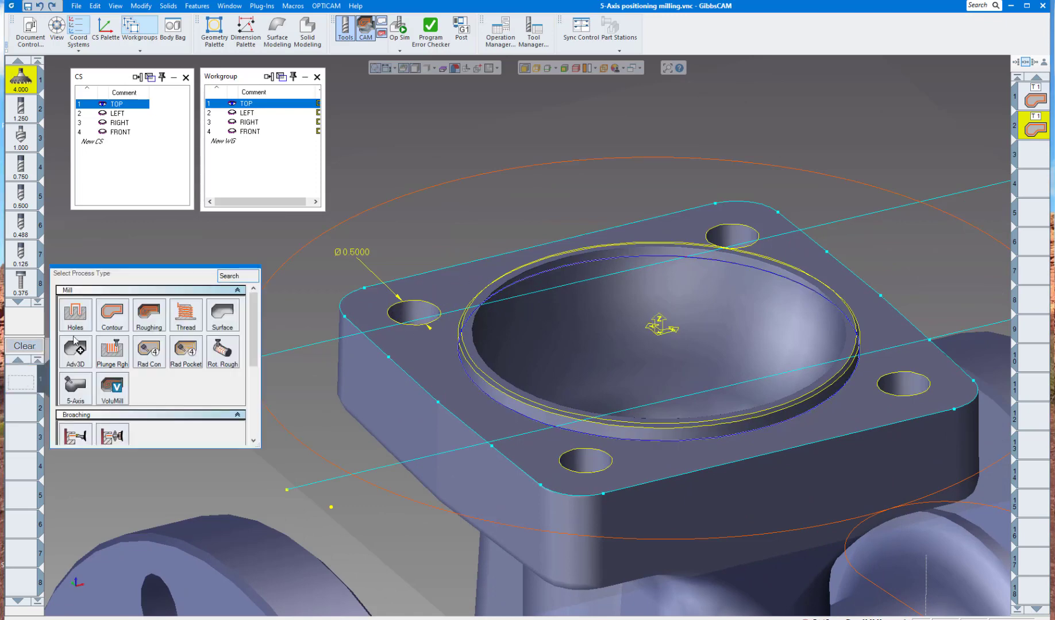
left_click(75, 319)
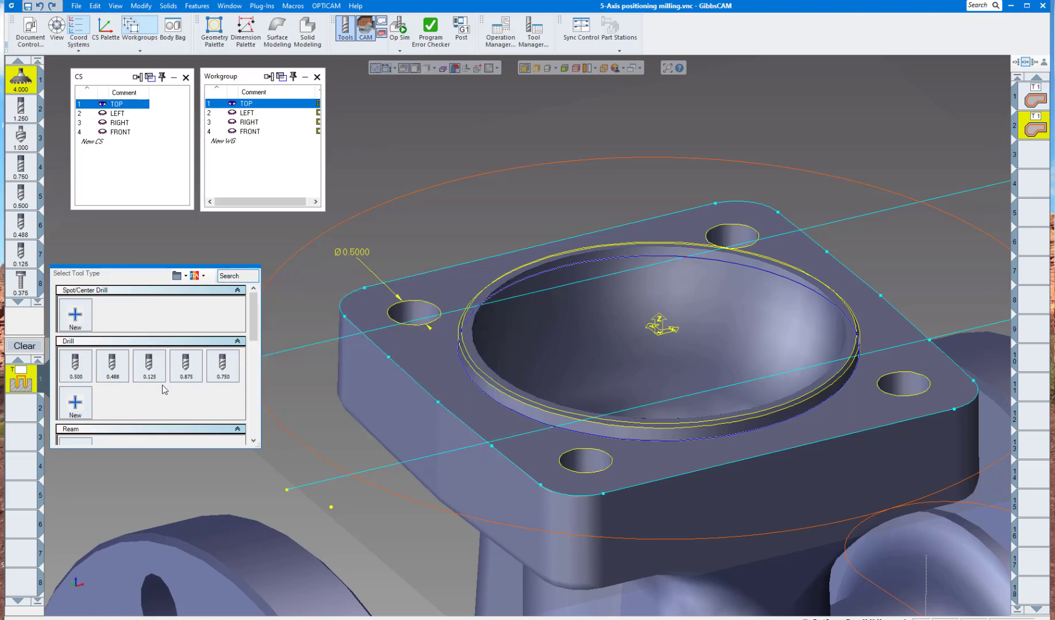
left_click(81, 373)
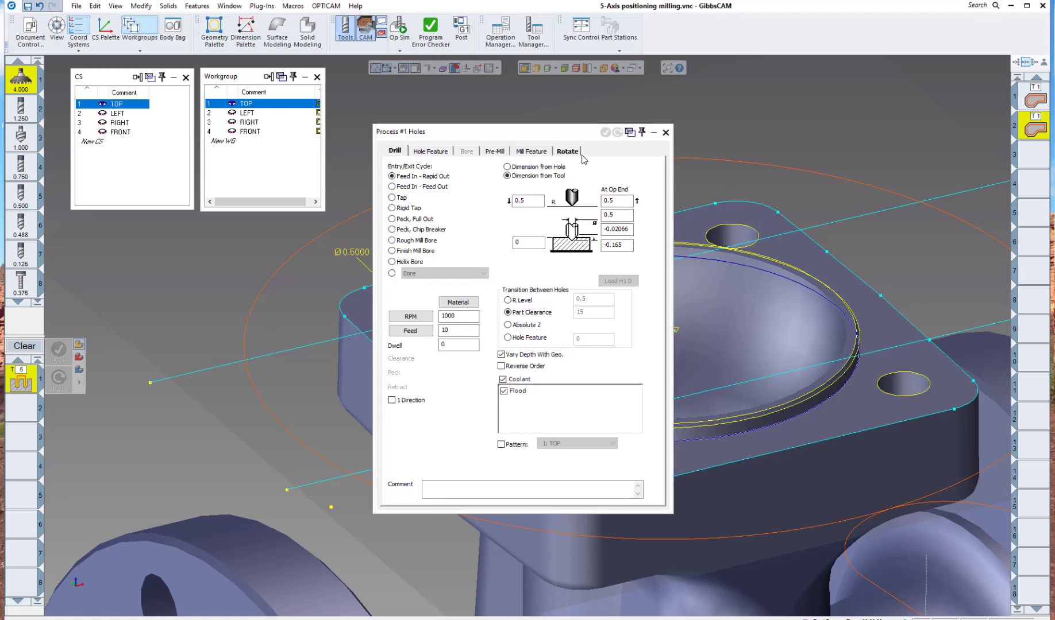
left_click_drag(549, 134, 287, 154)
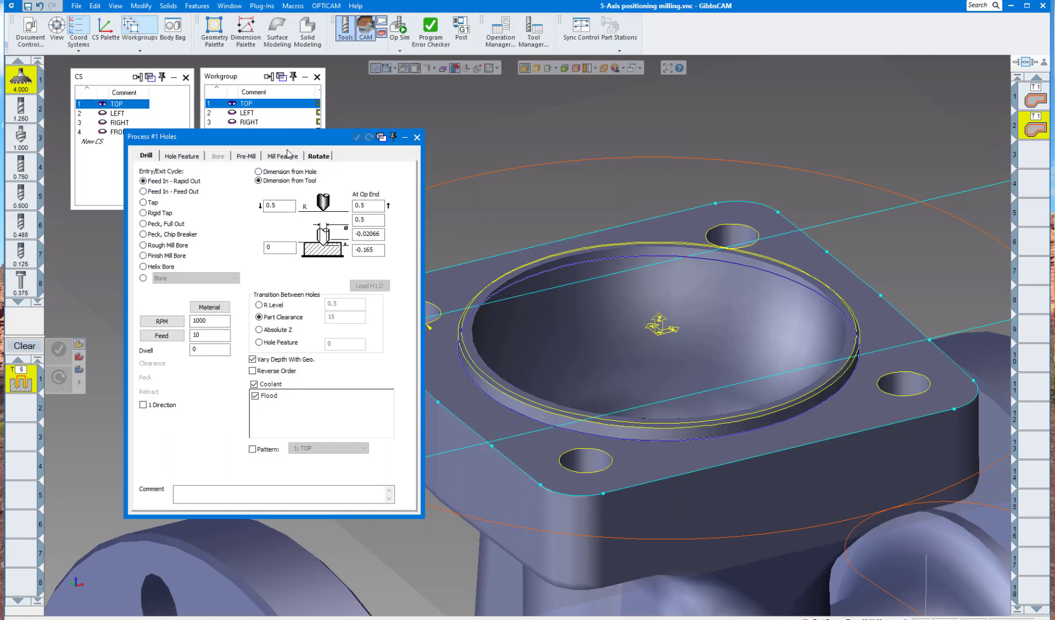
Set the drilling process's entry clearance to 0.1 and its surface Z to -0.165.
double_click(289, 210)
left_click(454, 284)
type(".1")
left_click(282, 249)
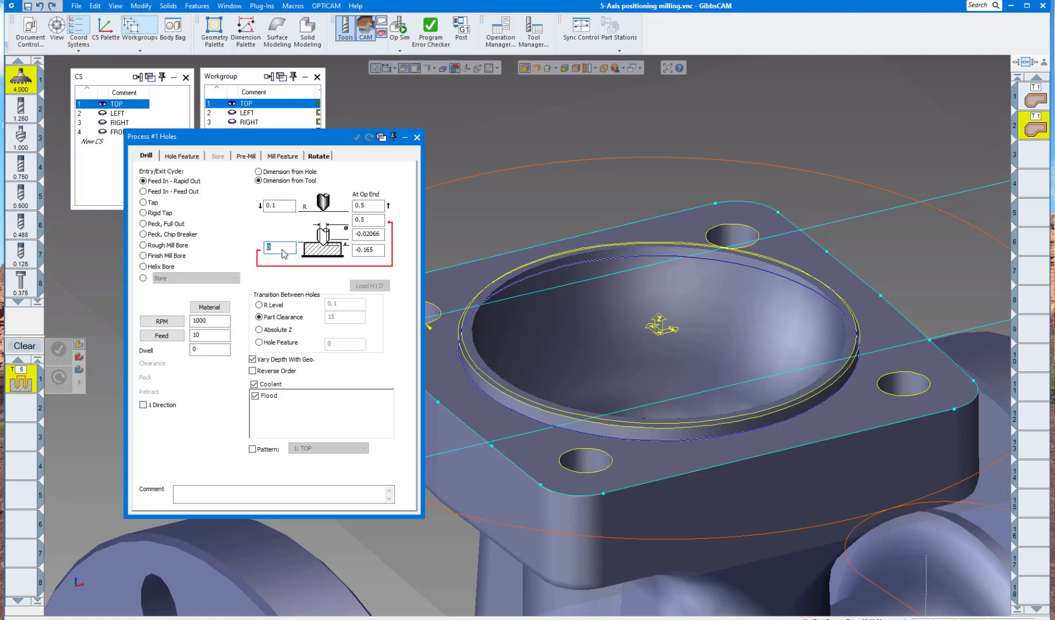
left_click(461, 285)
Set the full-diameter drilling depth to -1.35 so the drill passes through the top flange.
left_click(380, 237)
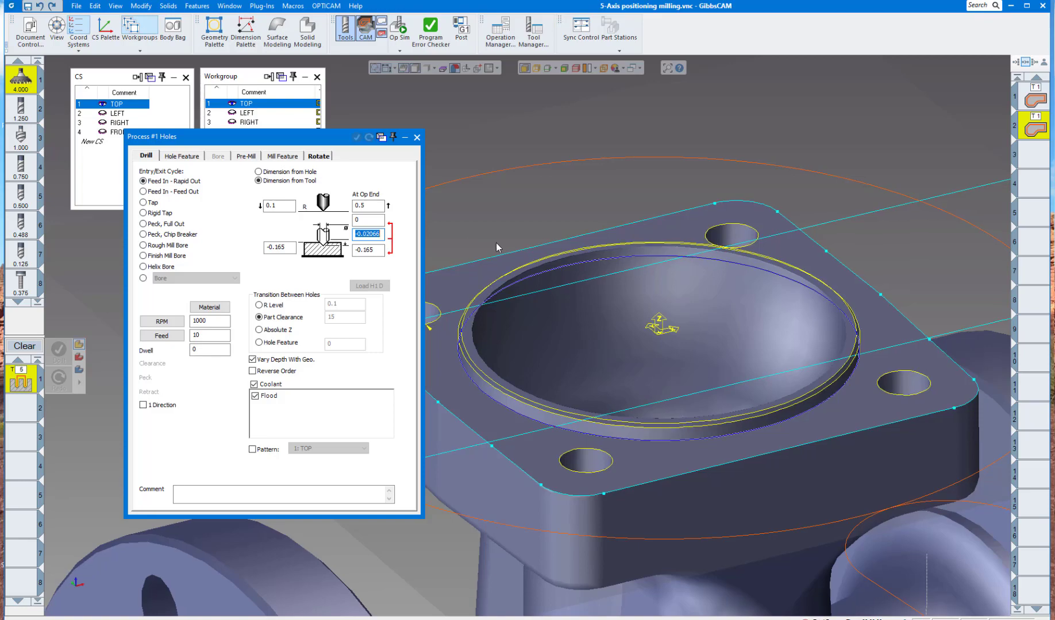
middle_click_drag(507, 240, 507, 246)
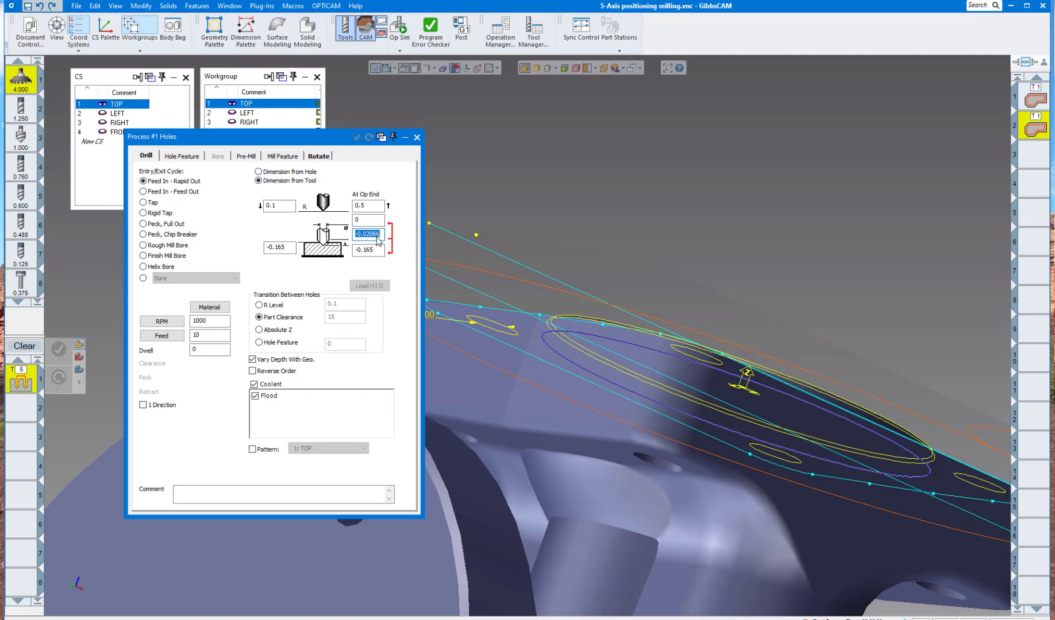
left_click(624, 455, "alt")
left_click_drag(381, 232, 323, 227)
type("-1.35")
Calculate the drill's material-based cutting data, giving 153 RPM and a feed of 0.61, and close the process.
left_click(169, 322)
left_click(172, 335)
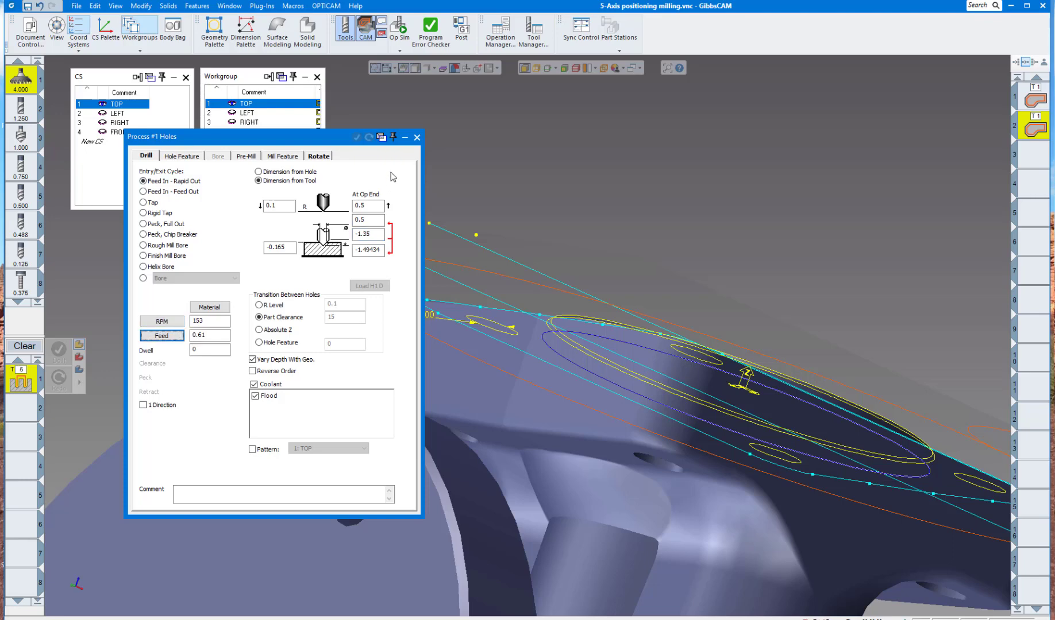
left_click(417, 138)
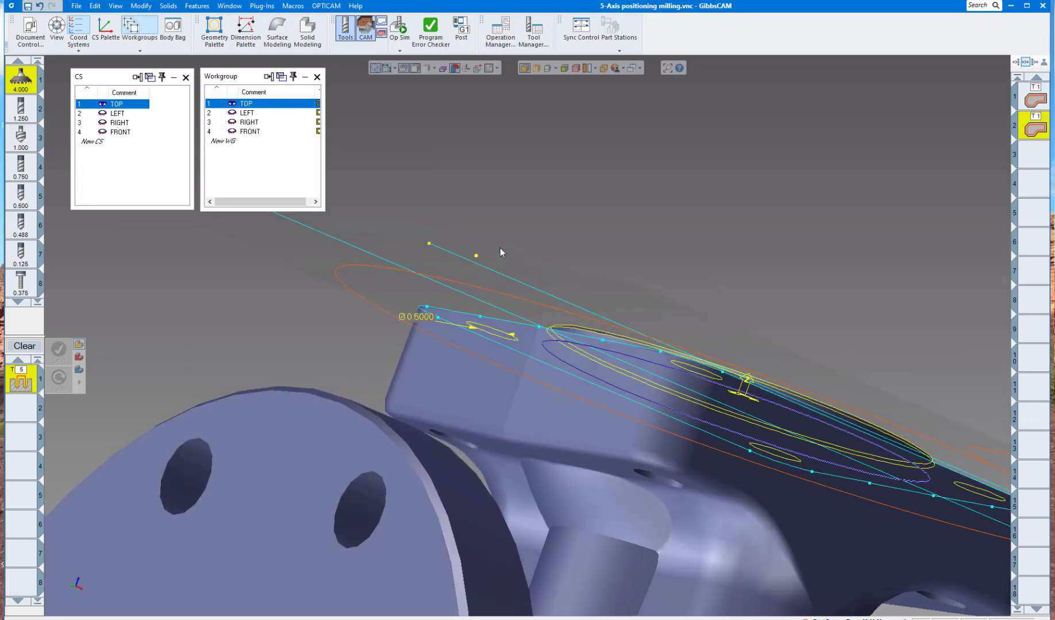
Select the four corner hole circles on the top flange and generate the drilling operation.
left_click(482, 369)
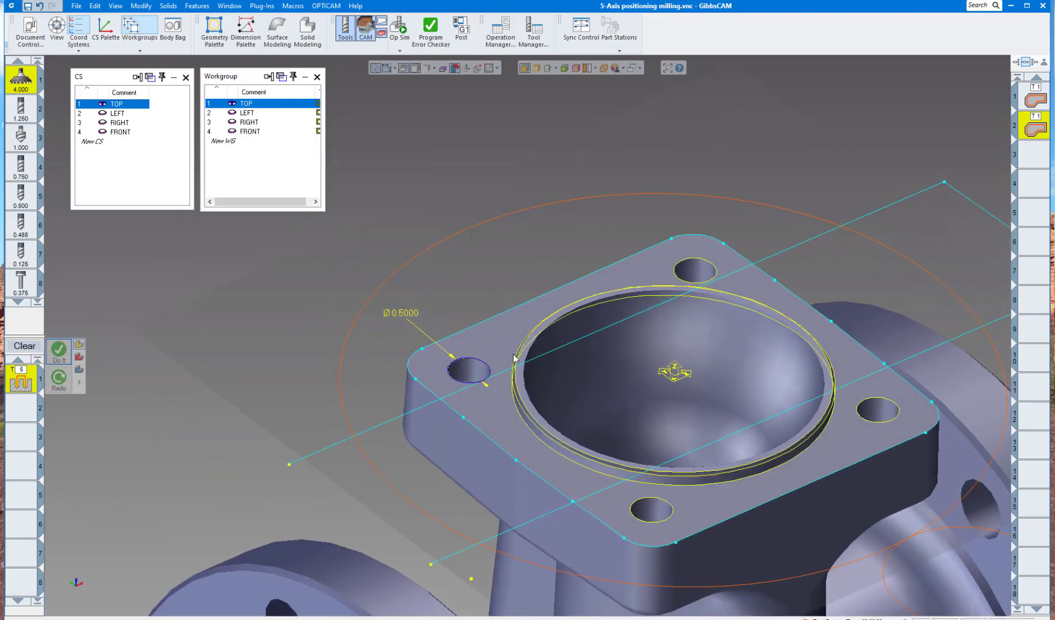
left_click(676, 275, "shift")
left_click(870, 422, "shift")
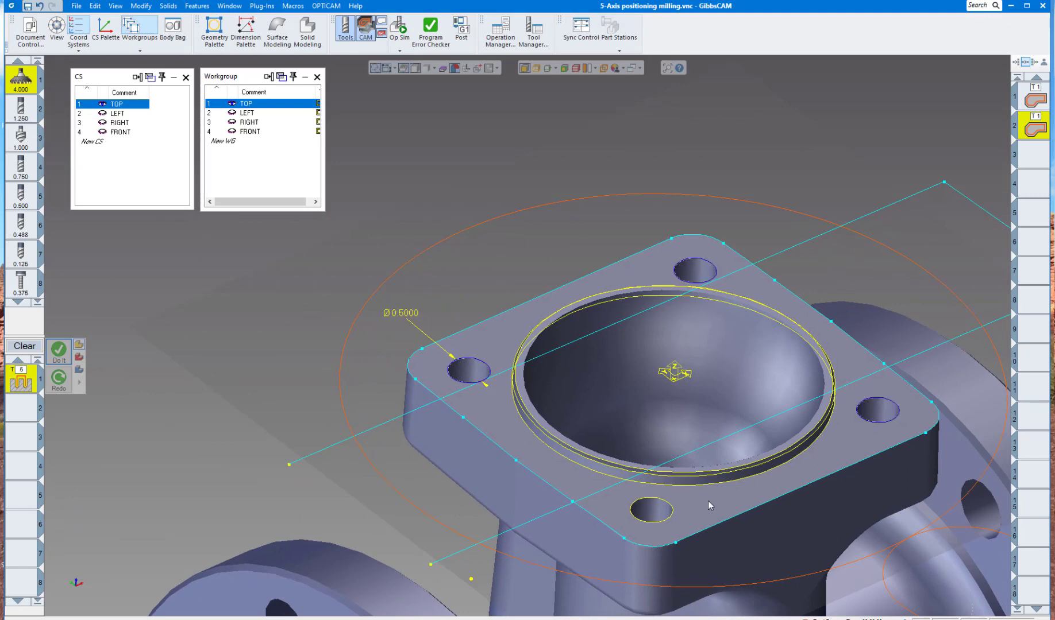
left_click(673, 510, "shift")
left_click(59, 351)
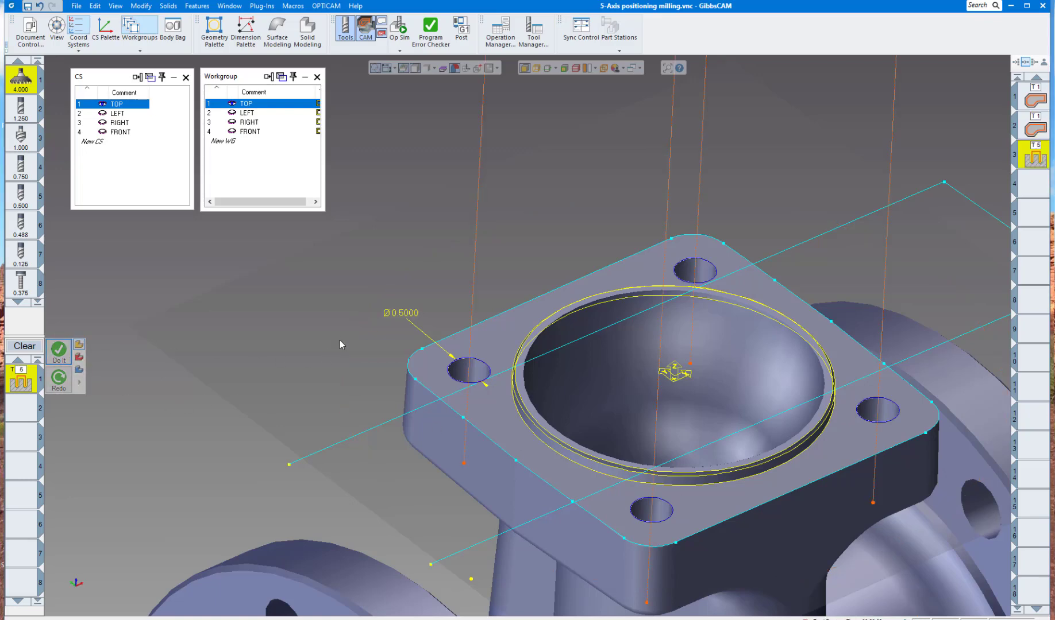
Set the part clearance to 10 in the document settings.
scroll(340, 345, "down", 5)
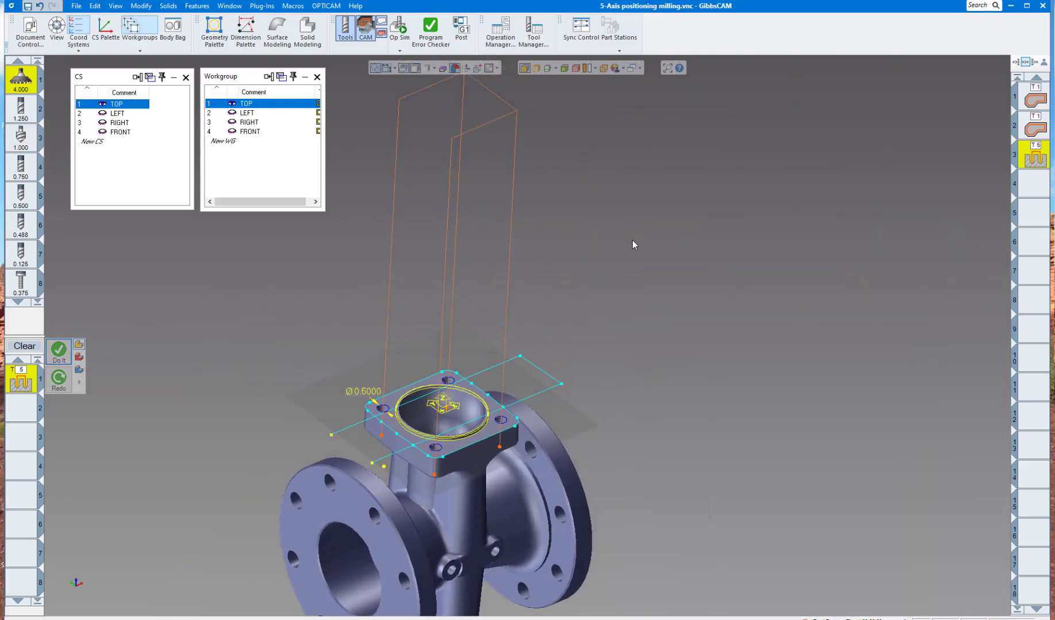
middle_click_drag(632, 239, 583, 169)
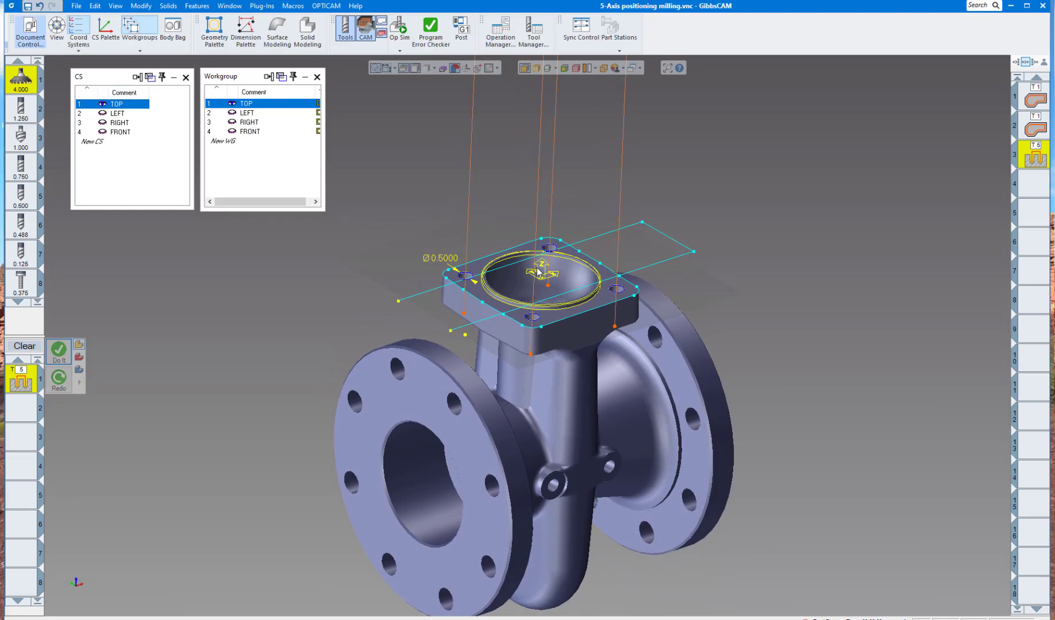
left_click_drag(655, 362, 618, 363)
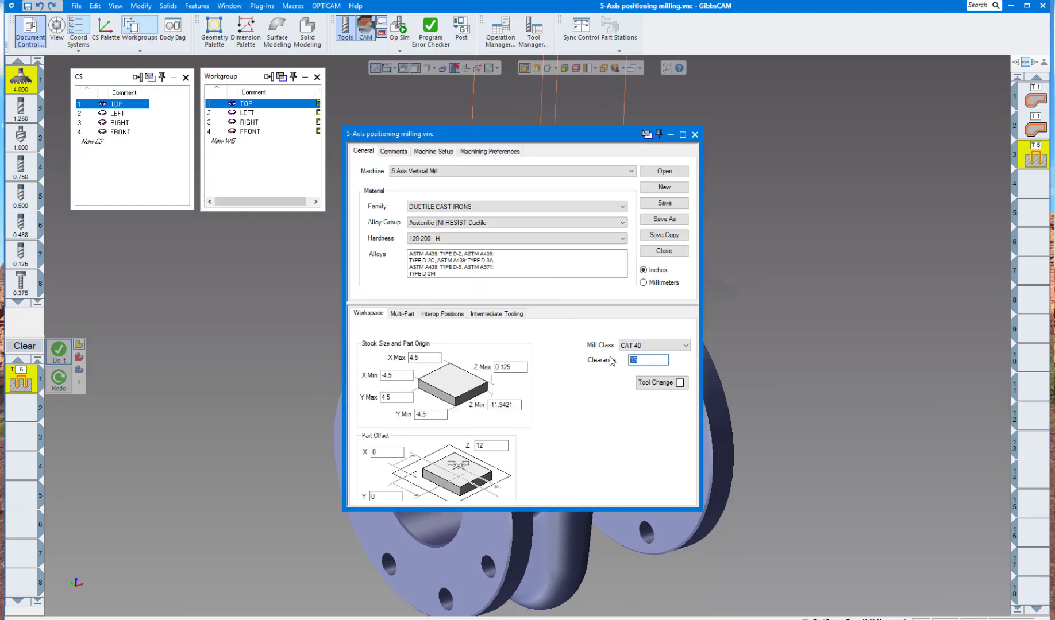
type("10")
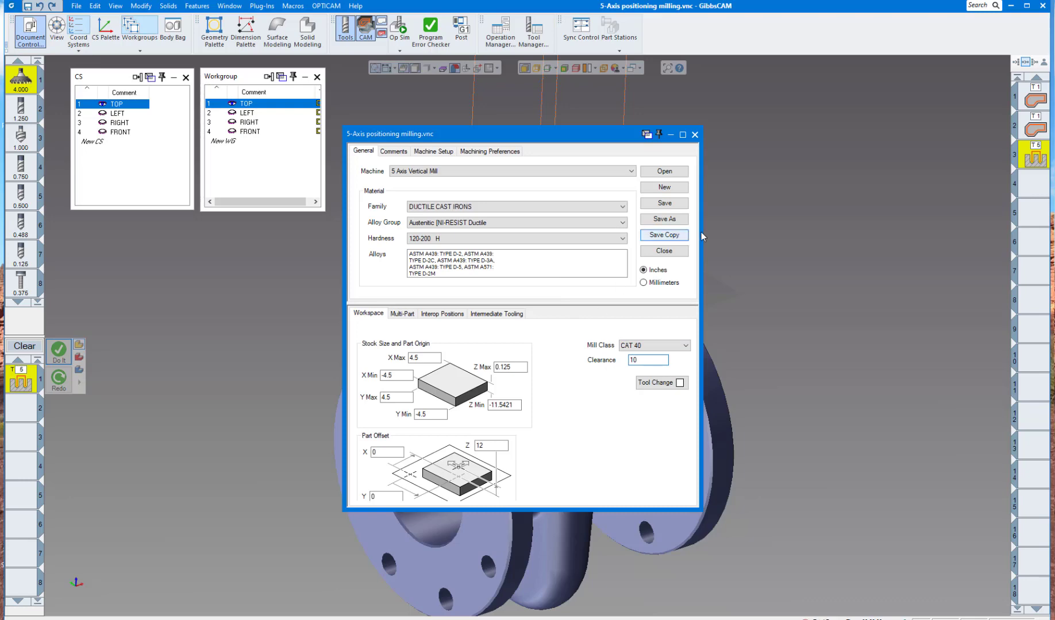
left_click(695, 135)
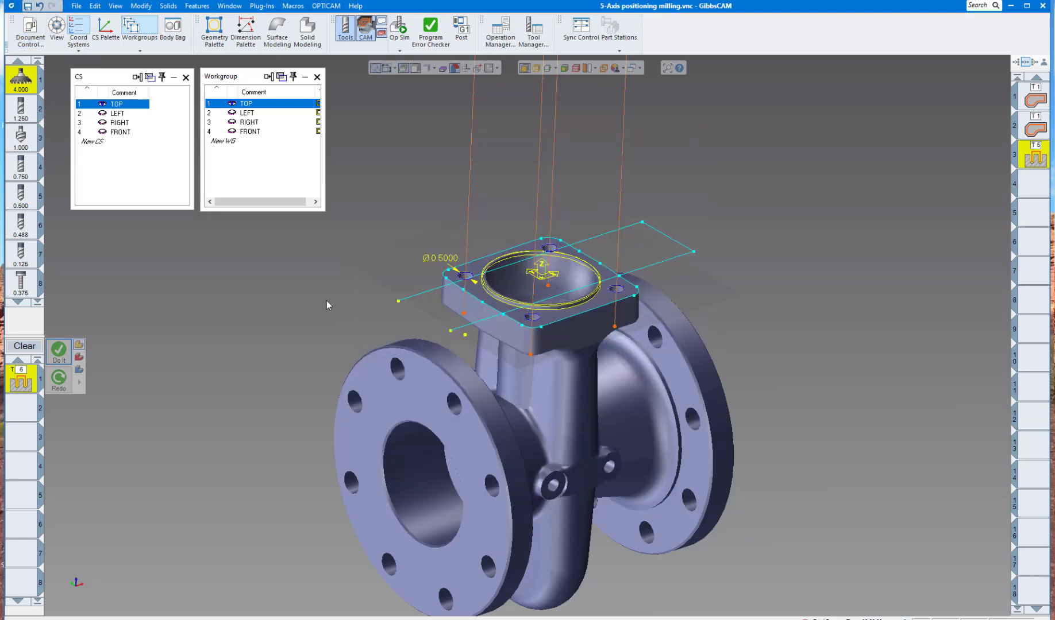
Change the drilling process's transition between holes to R Level and regenerate the drilling operation.
double_click(16, 382)
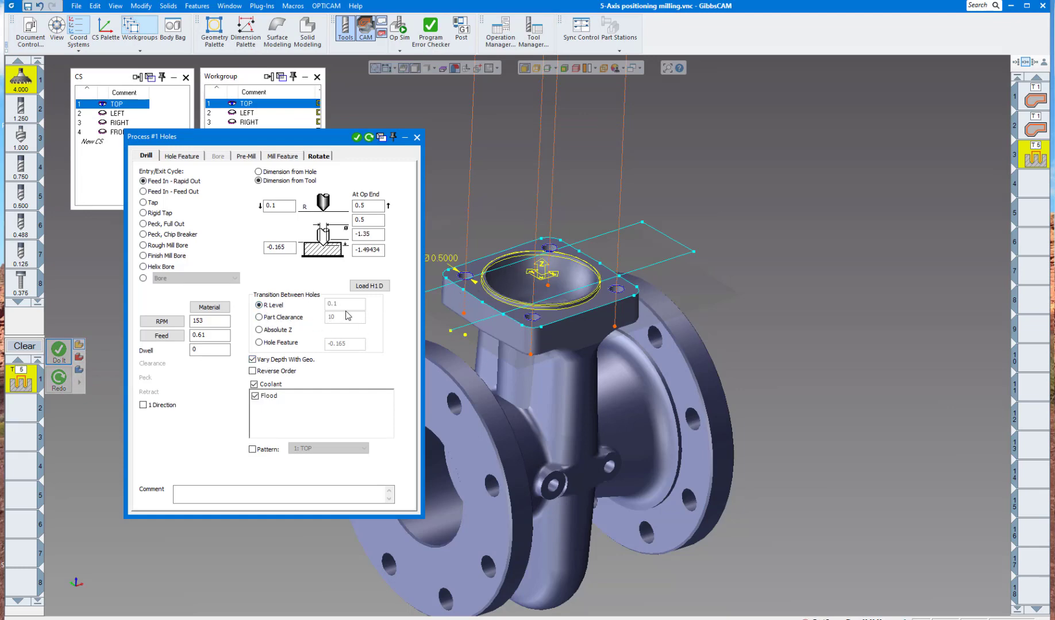
left_click(417, 138)
scroll(547, 286, "up", 6)
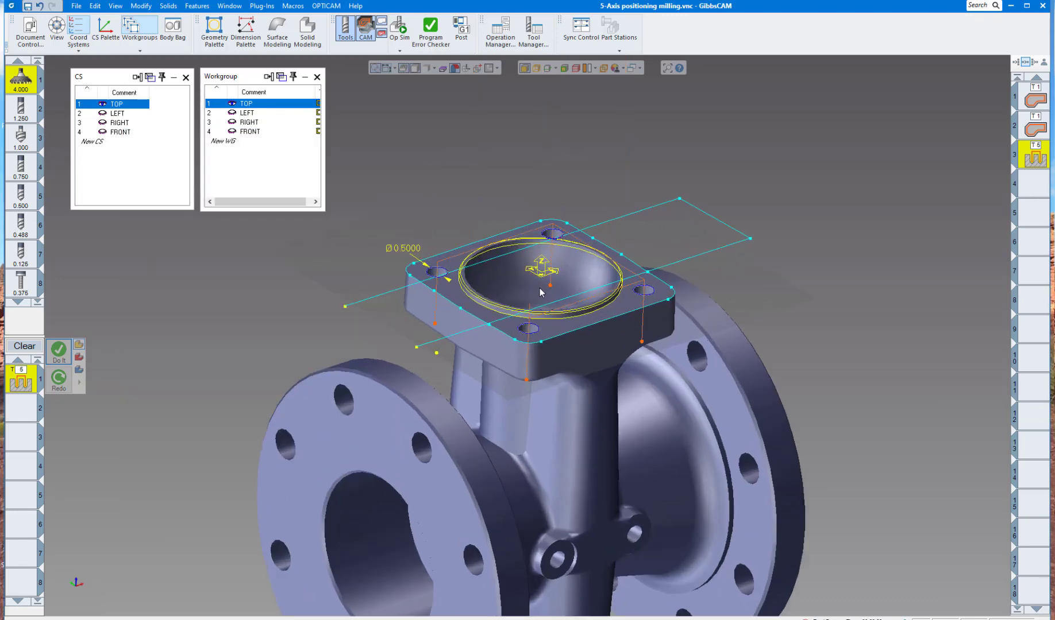
middle_click_drag(541, 288, 551, 287)
scroll(552, 291, "down", 6)
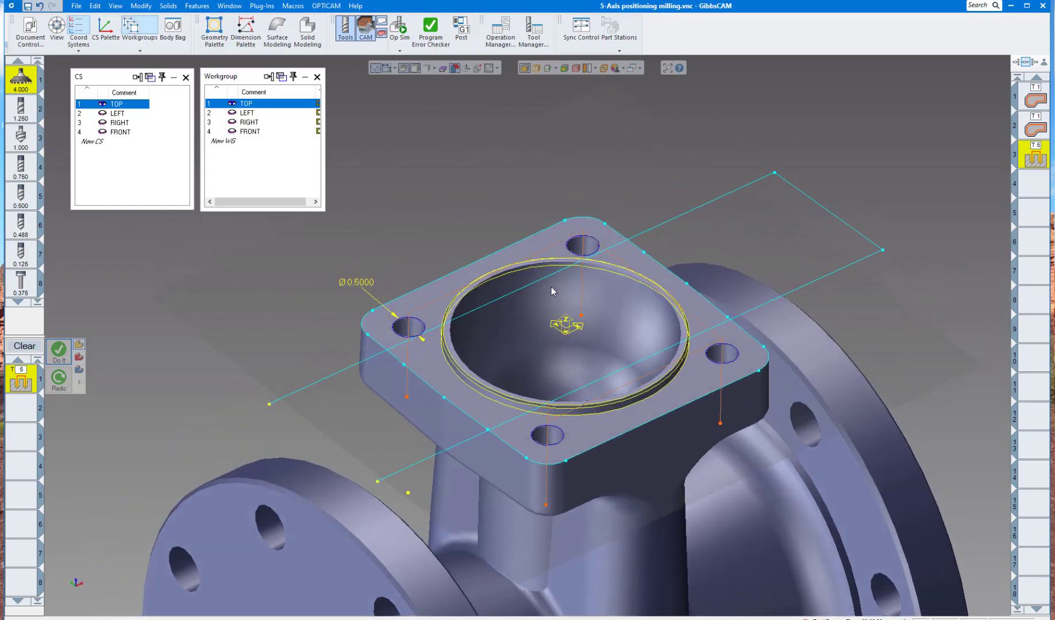
scroll(549, 291, "down", 2)
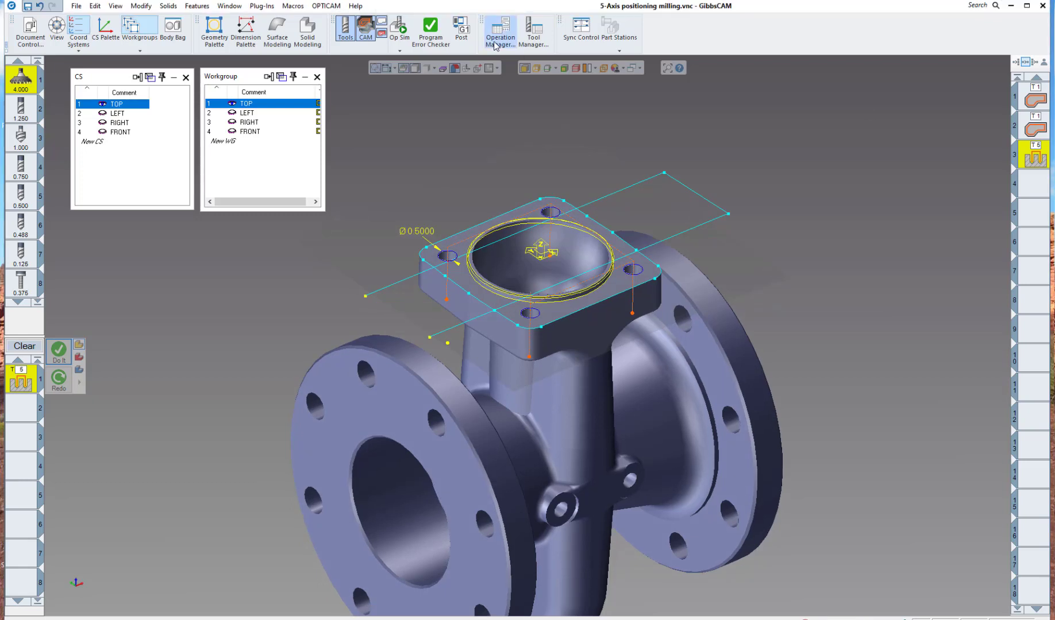
View the operations in Op Sim with the current stock, then close the simulation.
left_click(401, 24)
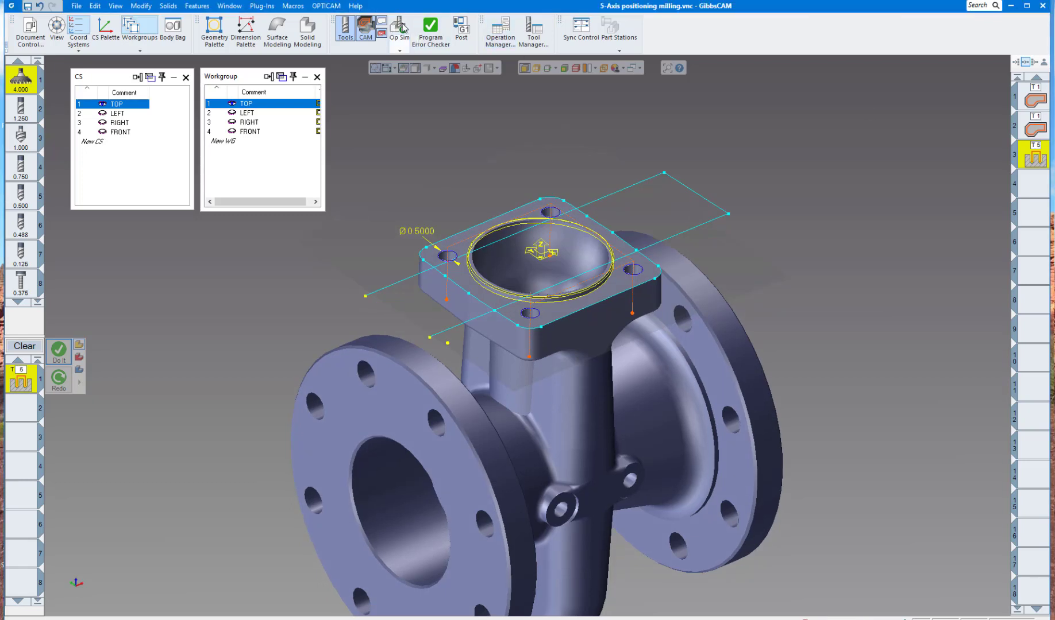
left_click(398, 33)
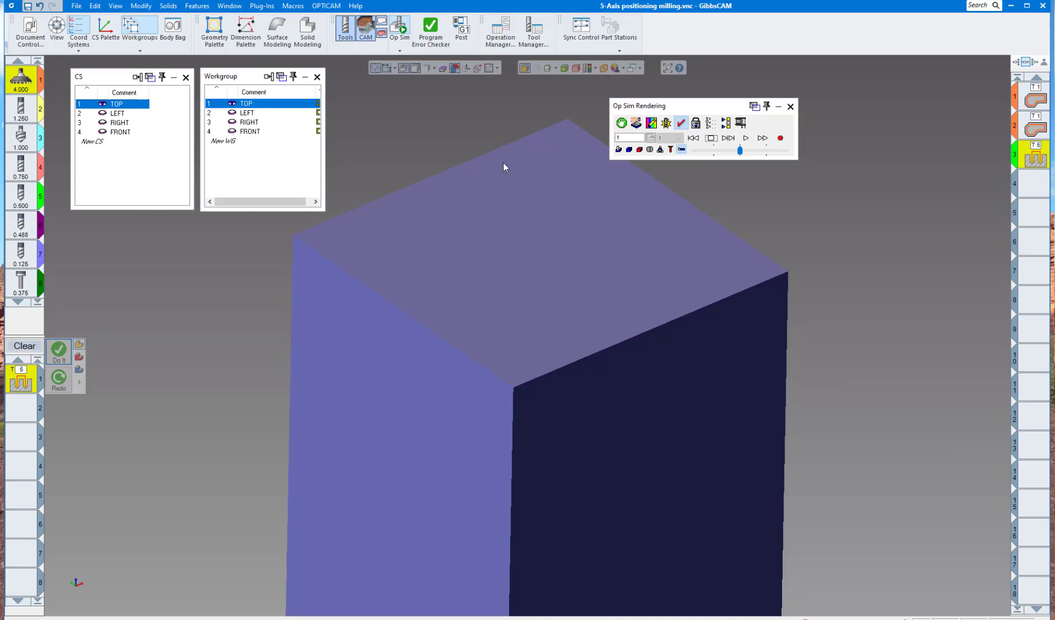
left_click(790, 106)
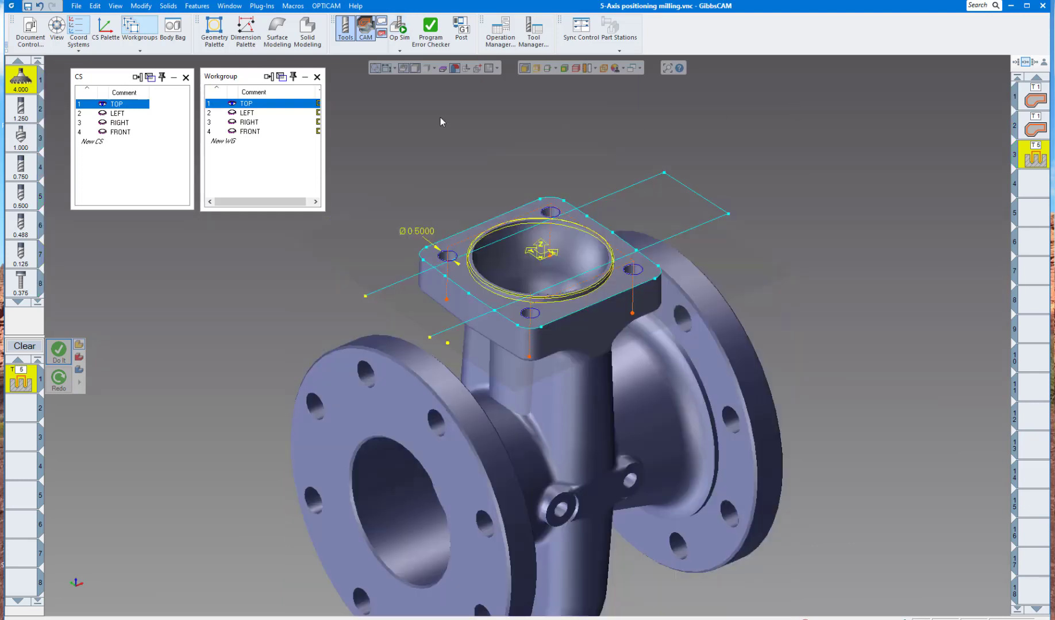
Change the bagged CASTING body's type to Stock (Display Only).
left_click(173, 28)
left_click(809, 164)
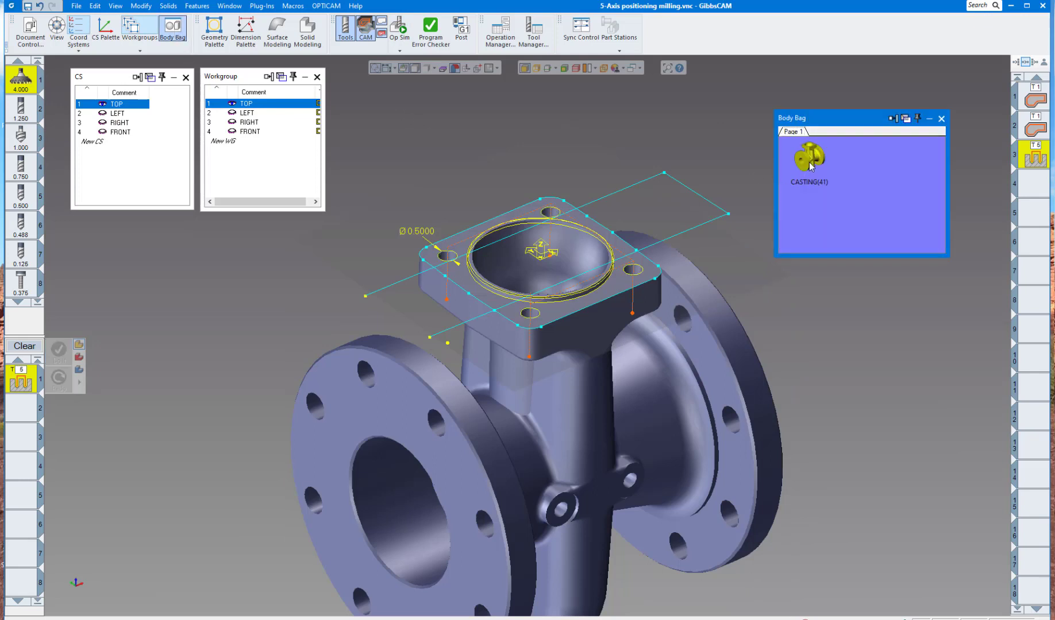
right_click(810, 165)
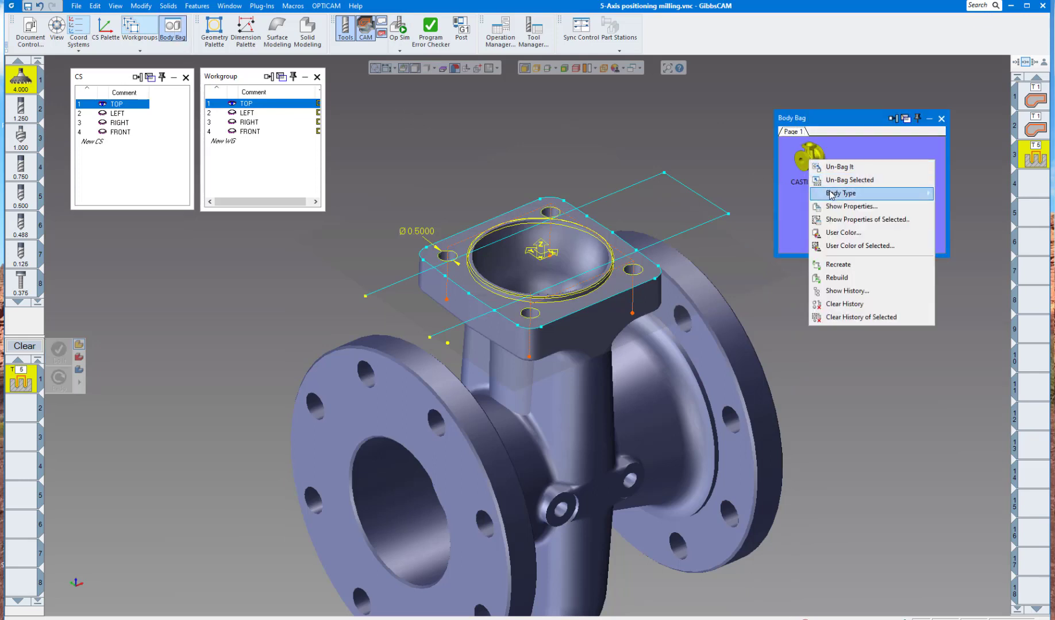
mouse_move(831, 195)
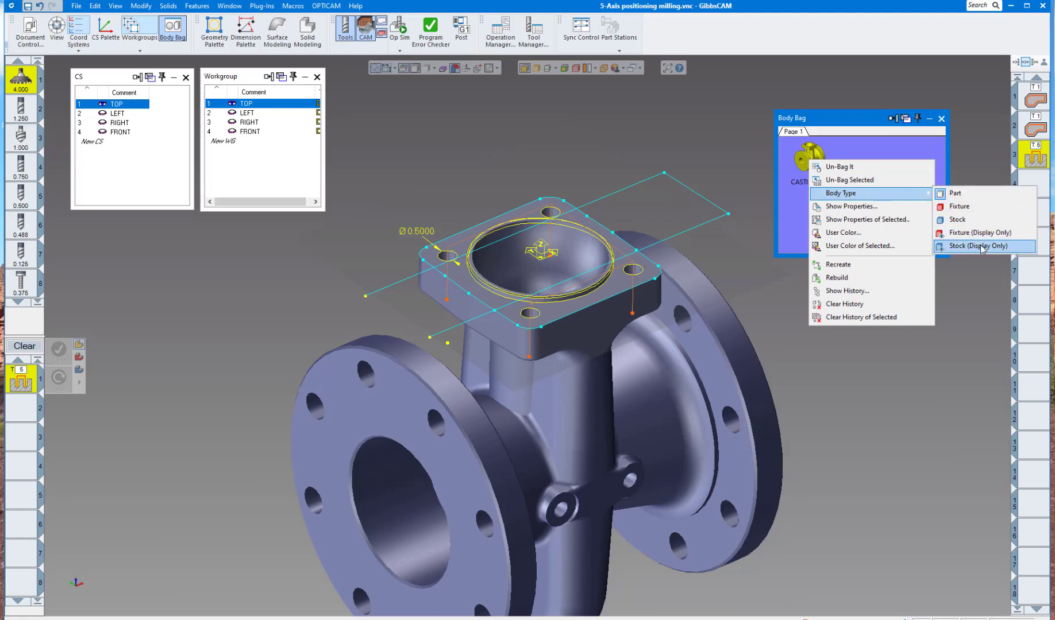
left_click(980, 246)
left_click(941, 118)
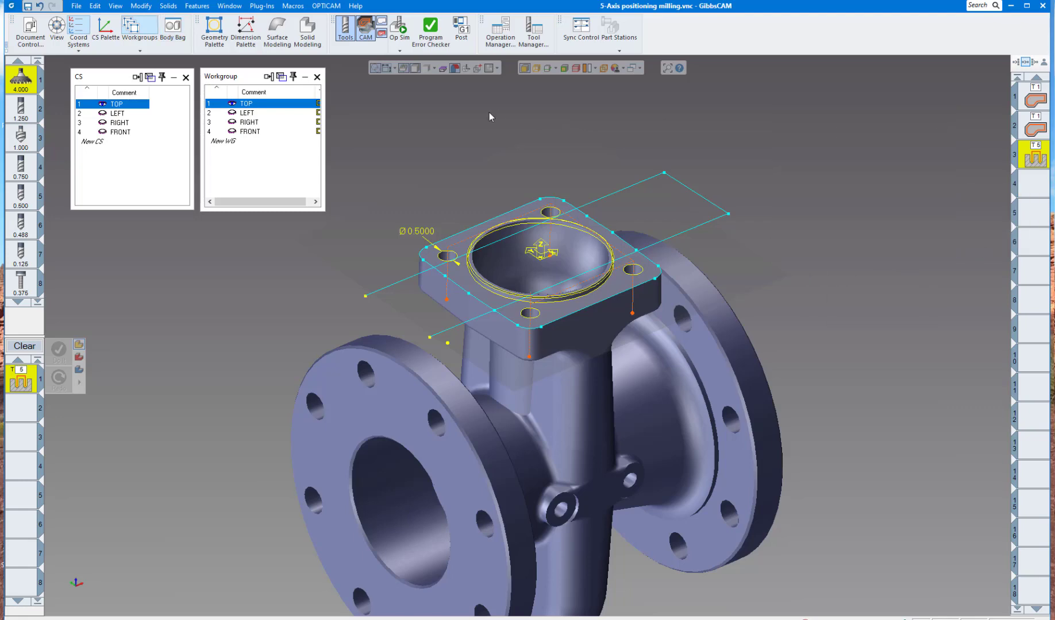
Run the Op Sim of the top flange operations with the casting, adjusting the playback speed, and close the simulation.
left_click(405, 31)
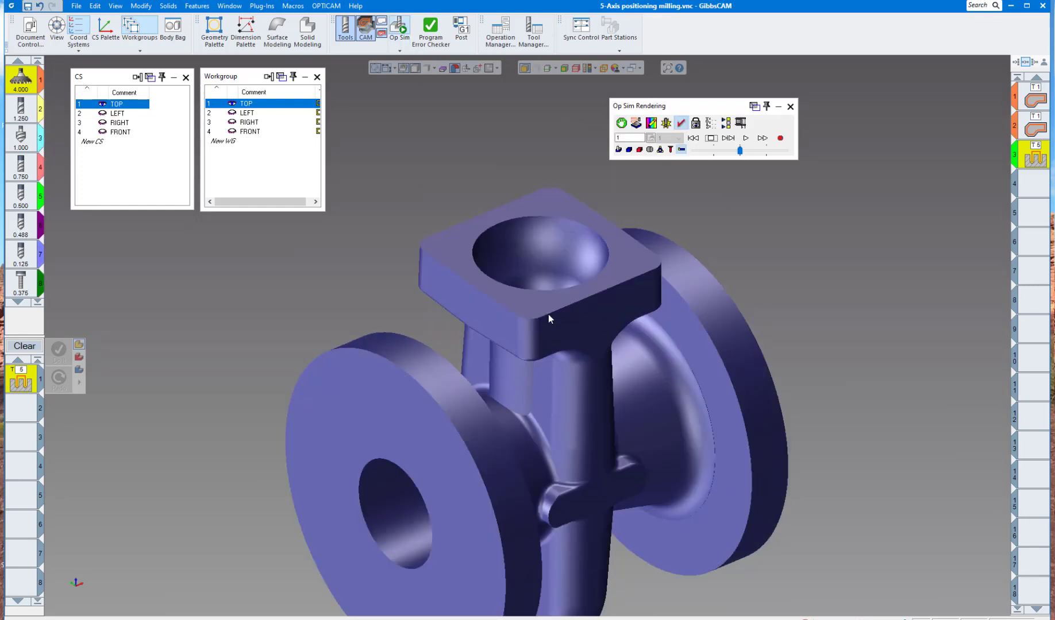
left_click(719, 151)
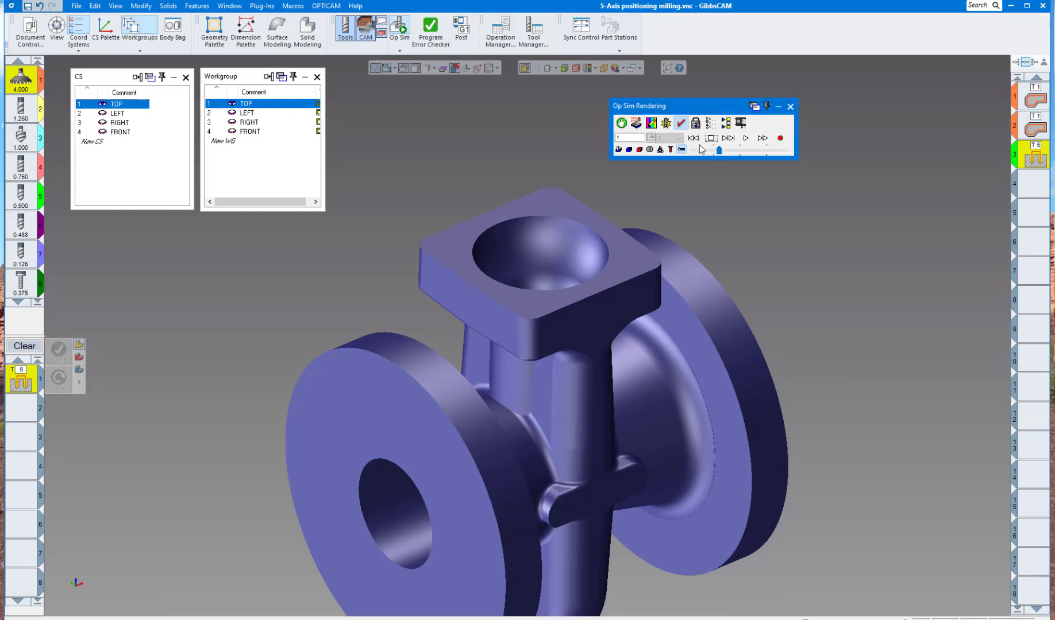
left_click(746, 139)
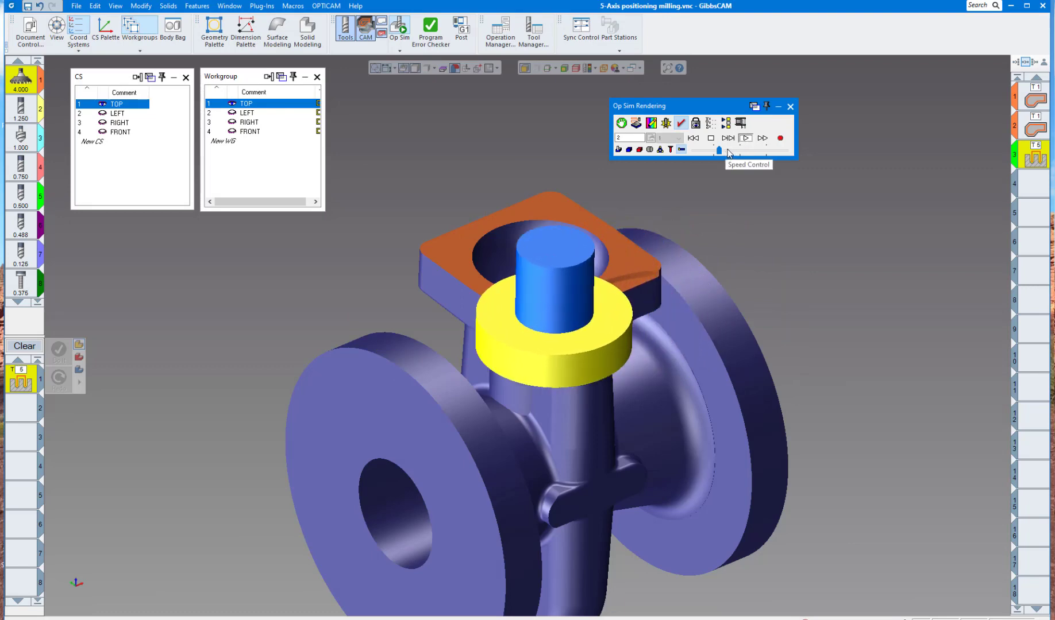
left_click(728, 151)
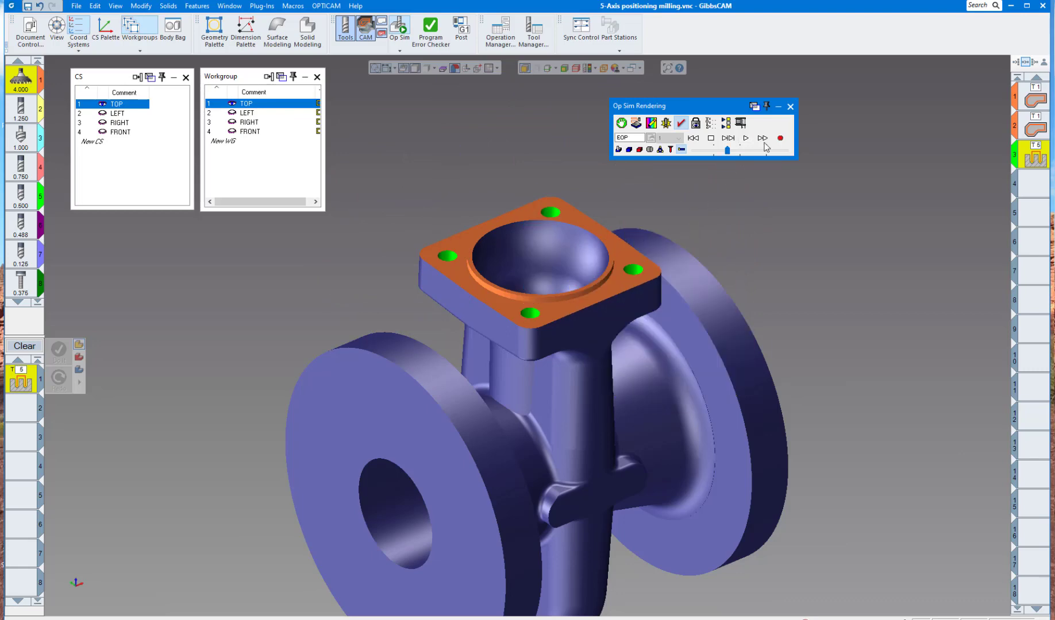
left_click(790, 107)
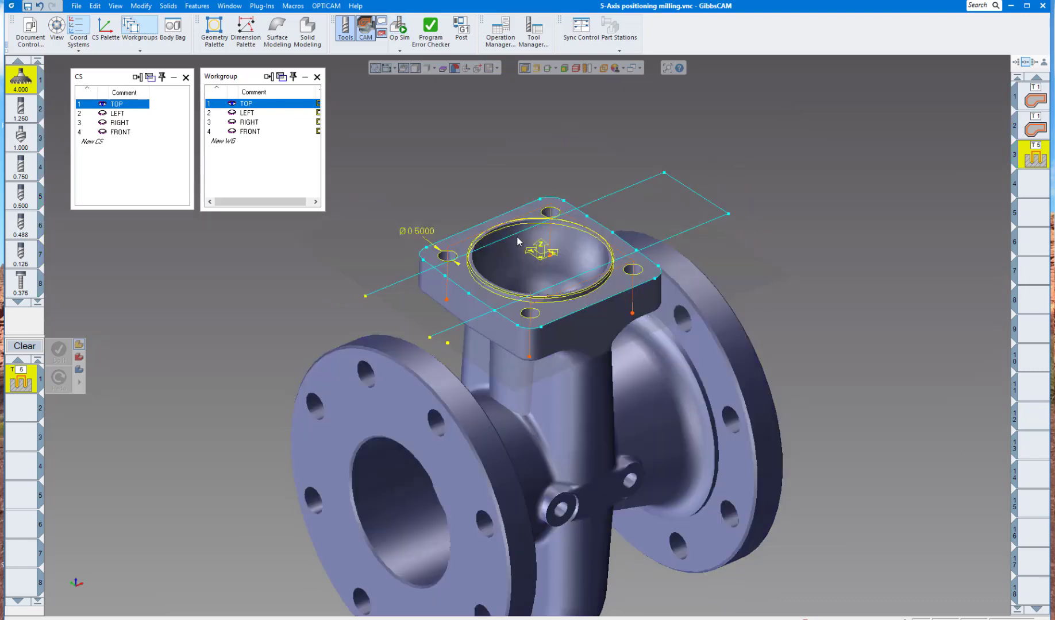
Clear the process list and create a new Contour process using the existing 1.000 tool.
scroll(517, 241, "up", 5)
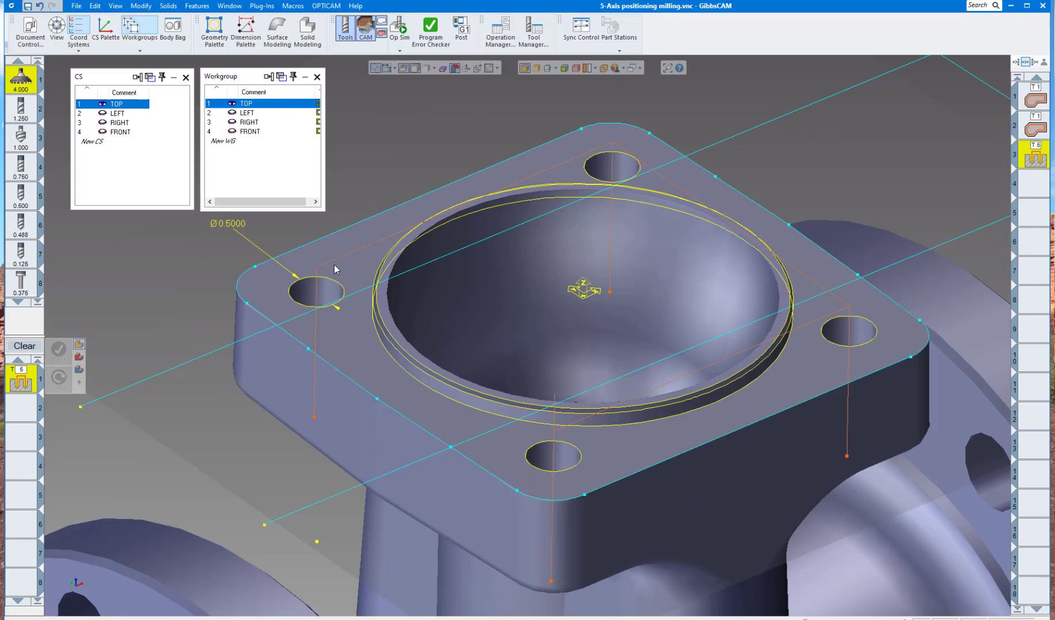
left_click(28, 346)
left_click(24, 382)
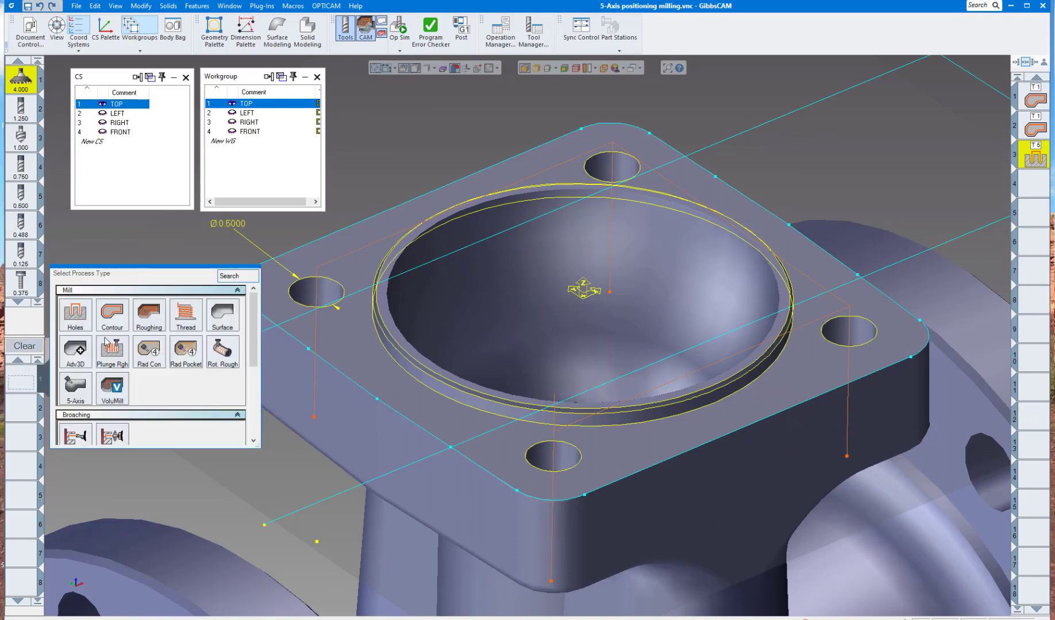
left_click(111, 319)
scroll(123, 346, "down", 3)
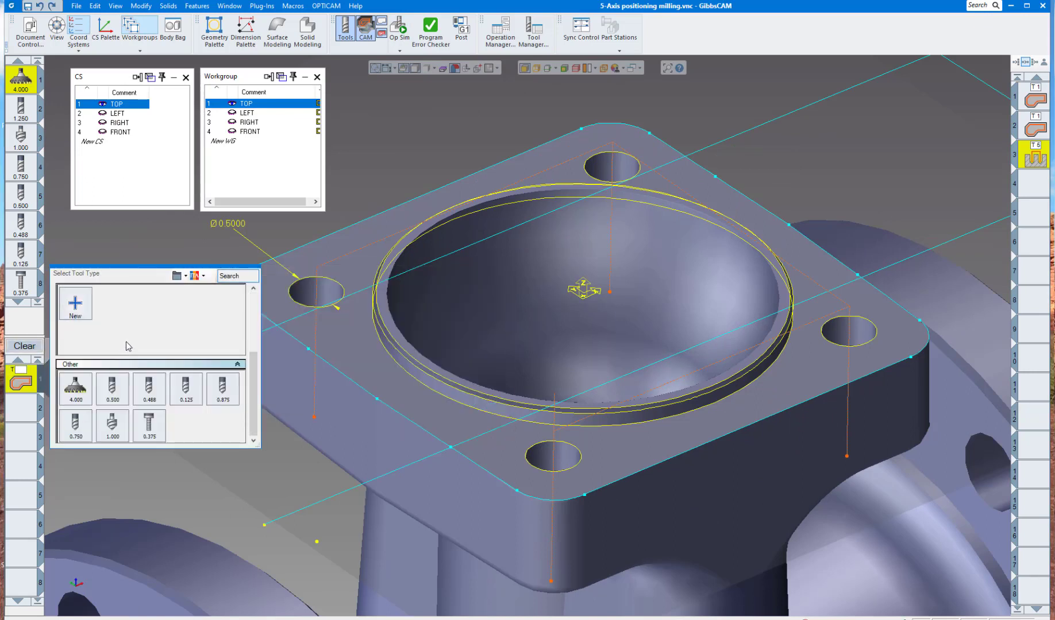
left_click(113, 426)
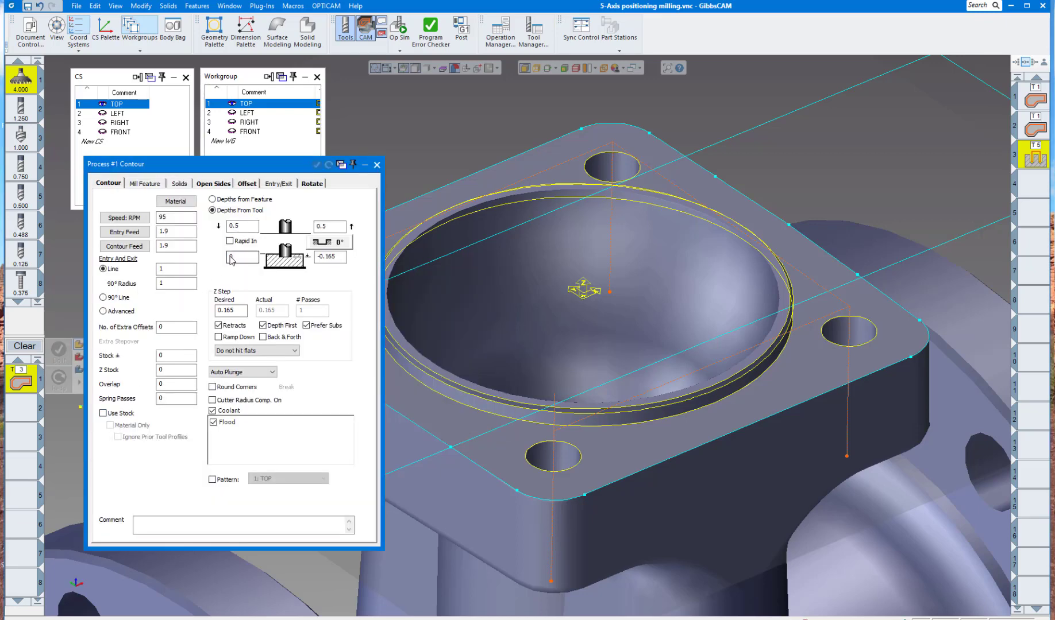
Set the contour's final depth to -0.125 and calculate its spindle speed, accepting the chosen tool.
double_click(338, 259)
type("-1")
left_click(145, 218)
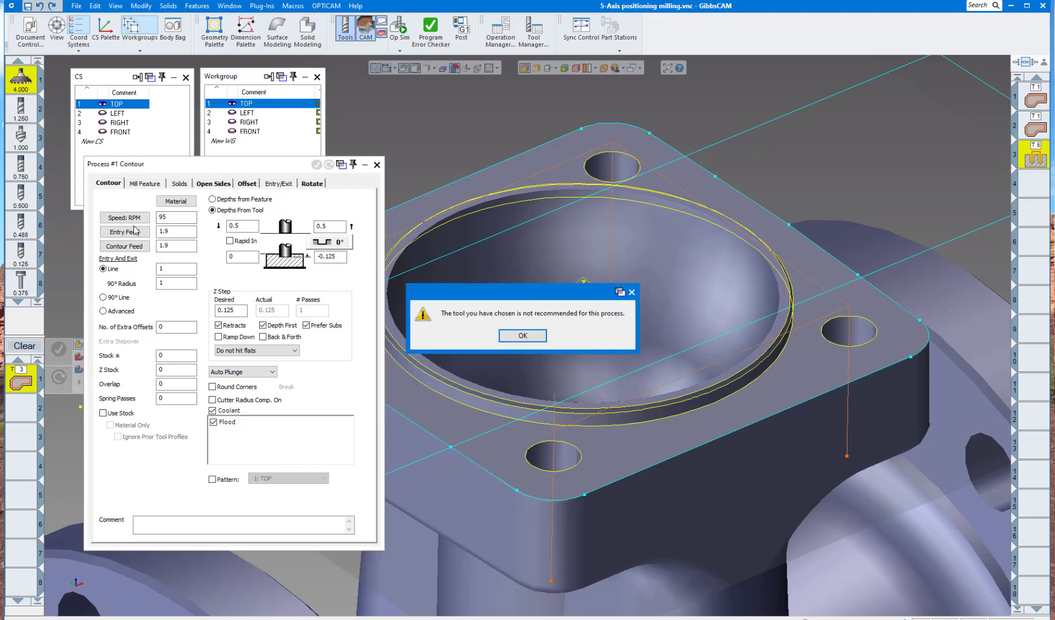
left_click(511, 341)
left_click(377, 166)
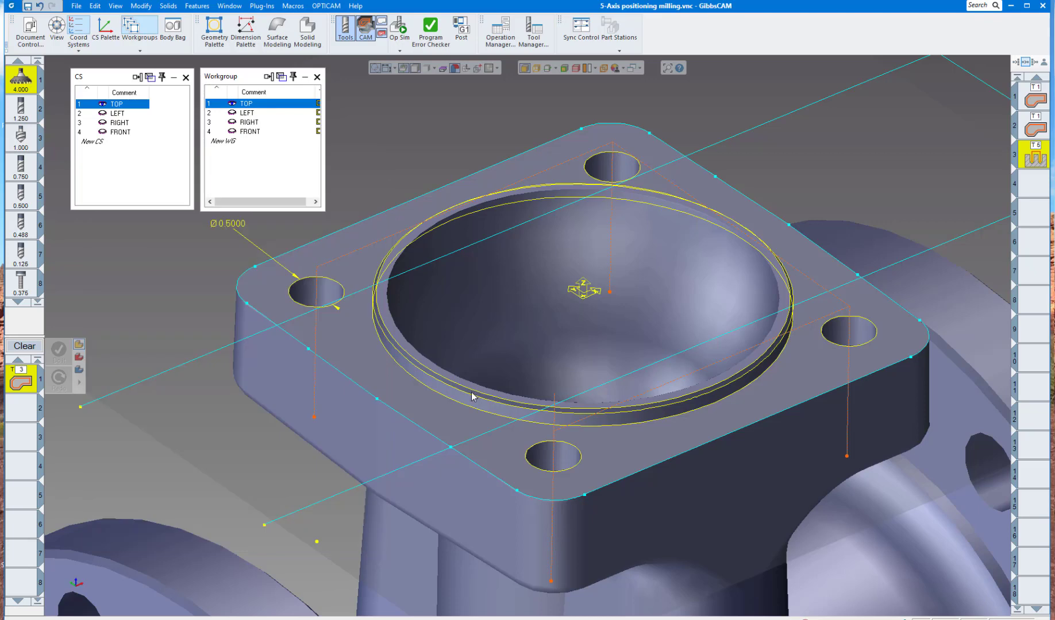
Select the circle on the raised rim of the top flange's bore and generate the contour operation.
left_click(450, 384)
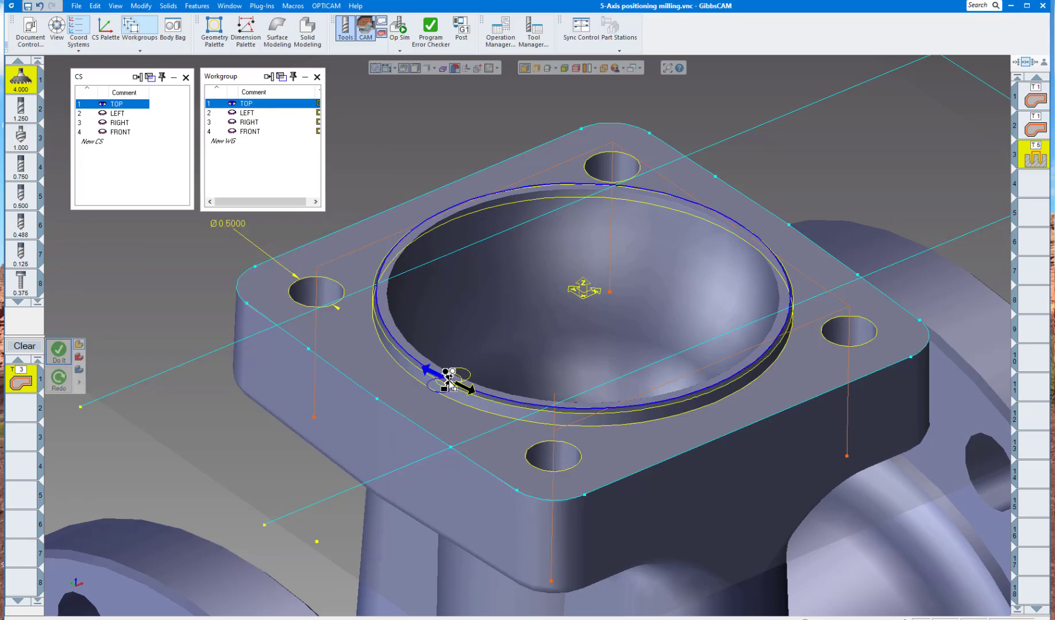
left_click(64, 356)
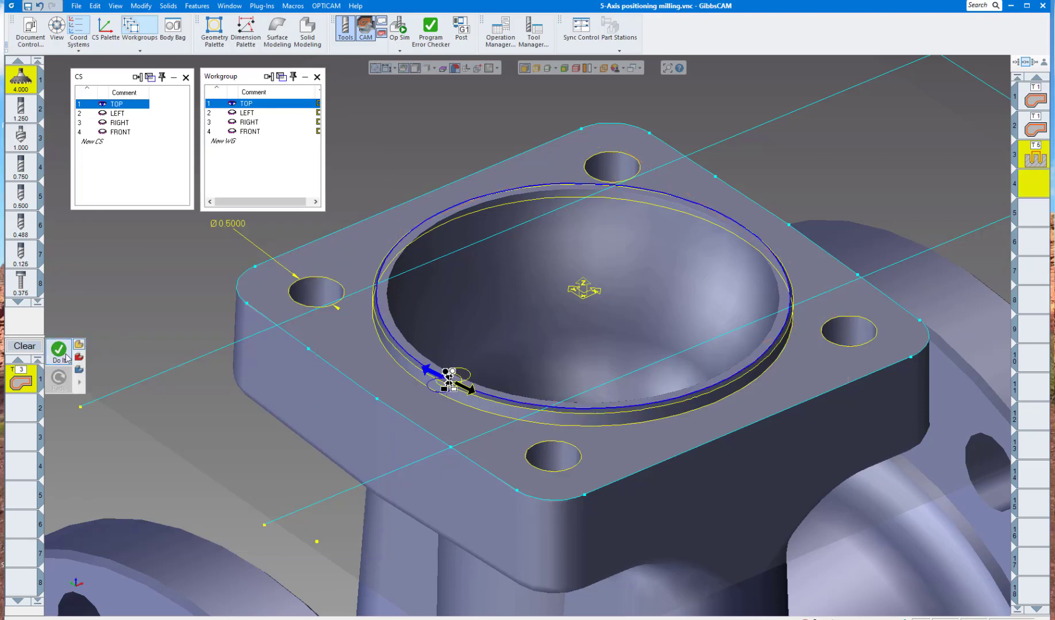
scroll(343, 345, "down", 2)
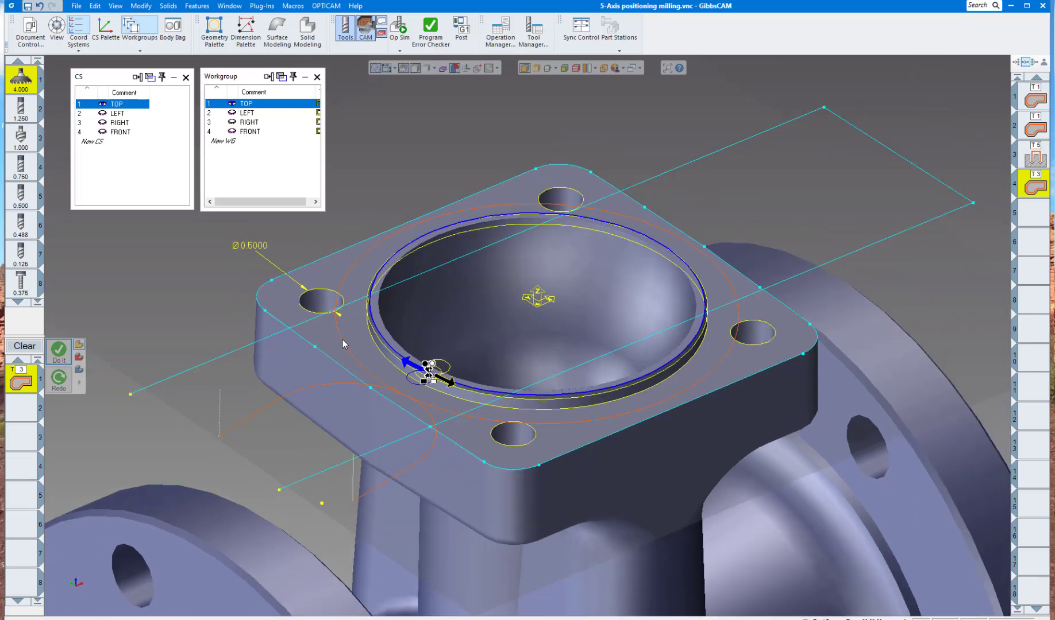
Set the contour's entry and exit line and 90° radius to 0.2 and regenerate the operation.
double_click(23, 381)
double_click(173, 269)
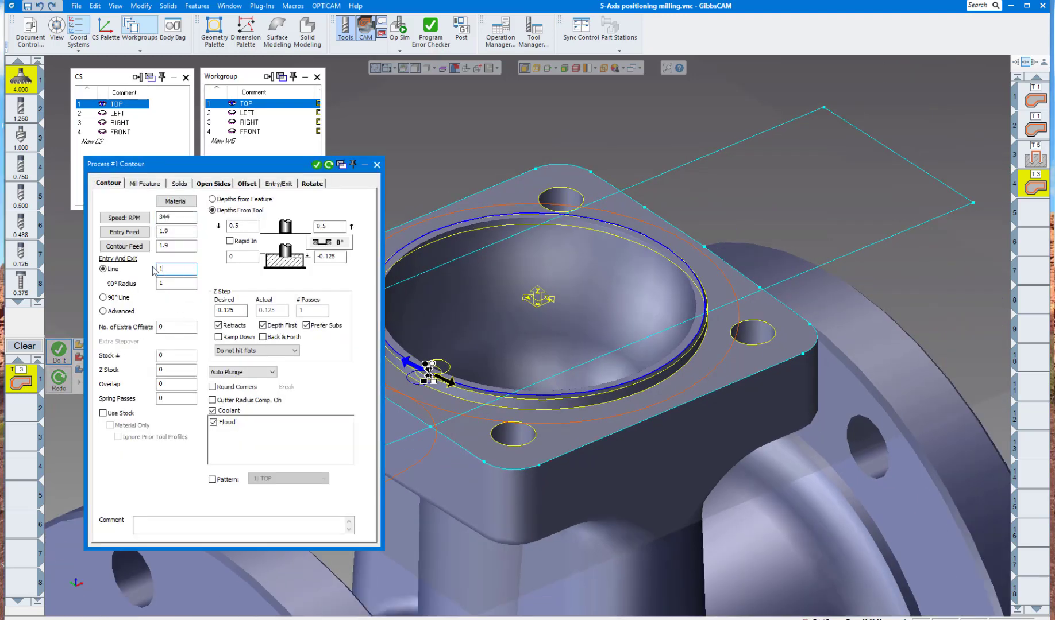
type(".2")
key("Tab")
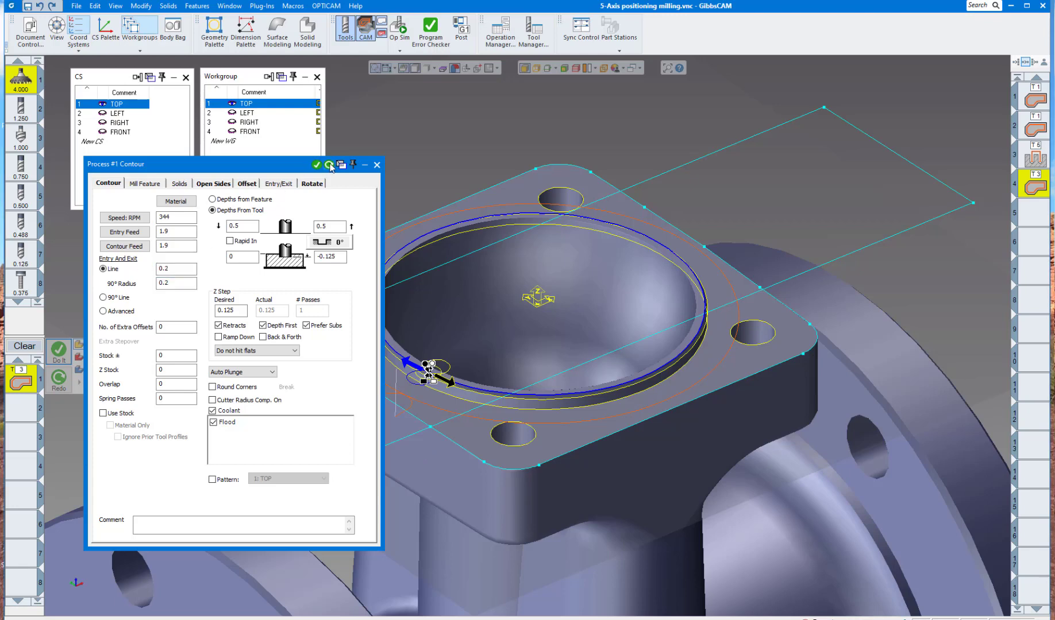
left_click(377, 166)
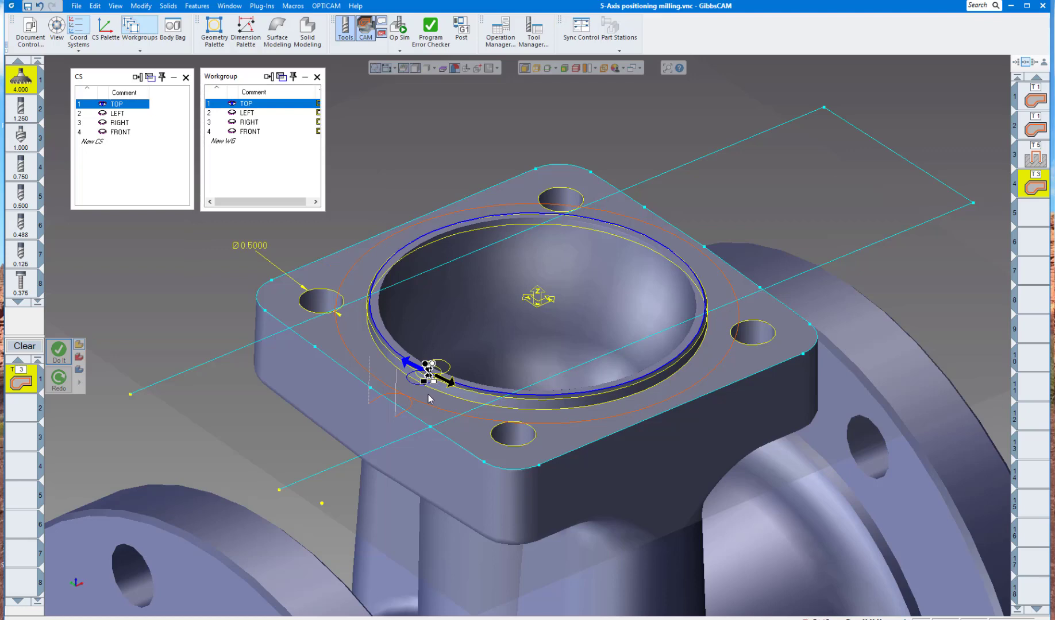
Switch both the active workgroup and the coordinate system to LEFT and bring the left flange into view.
middle_click_drag(480, 161, 529, 139)
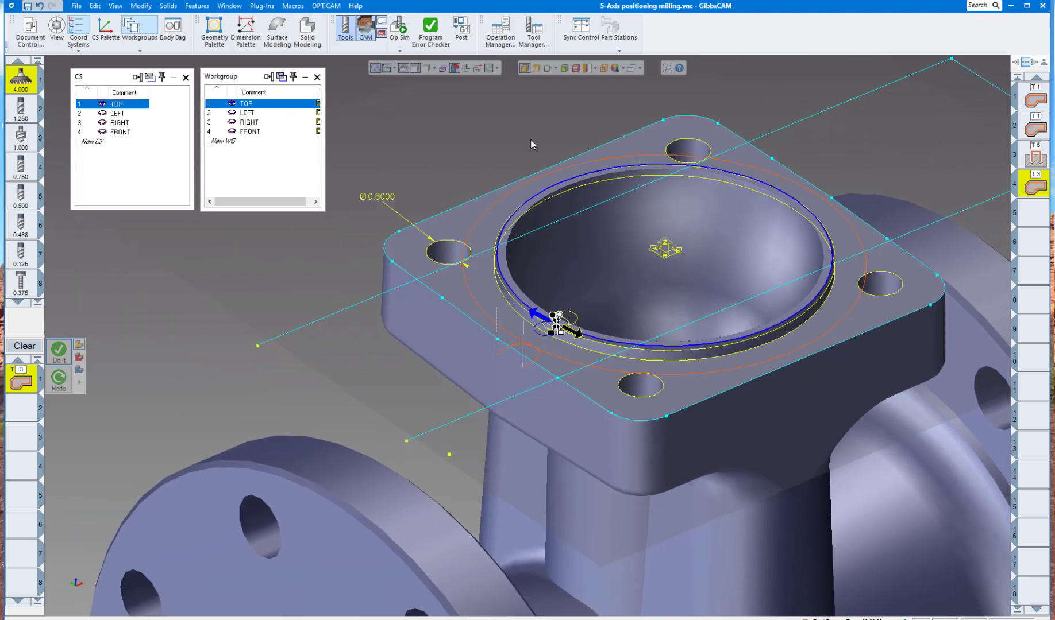
scroll(529, 151, "up", 3)
scroll(530, 150, "down", 5)
scroll(530, 151, "down", 4)
middle_click_drag(549, 297, 540, 256)
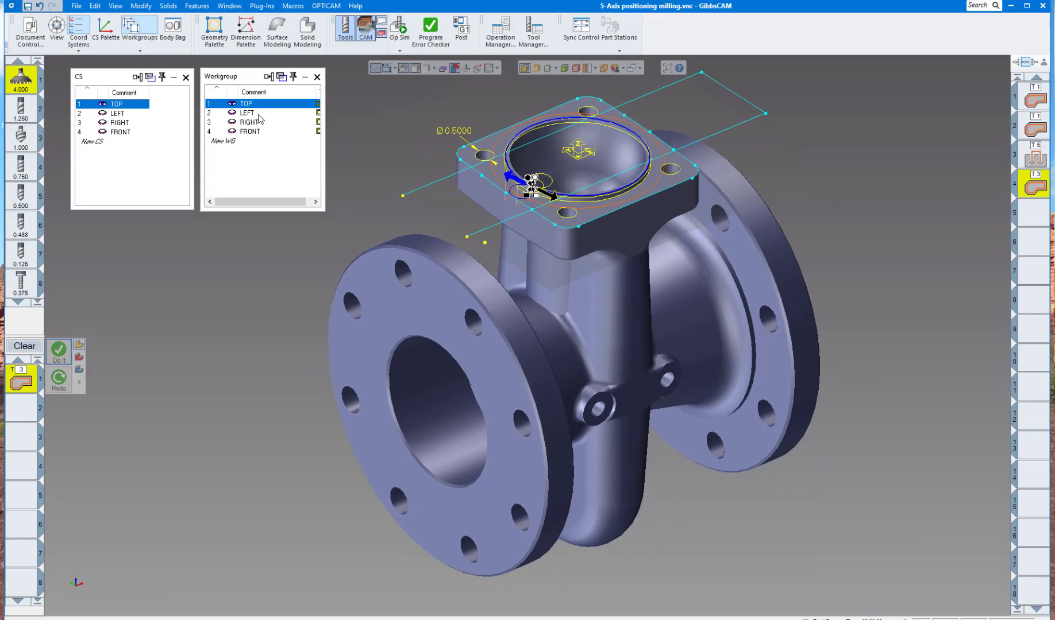
left_click(253, 116)
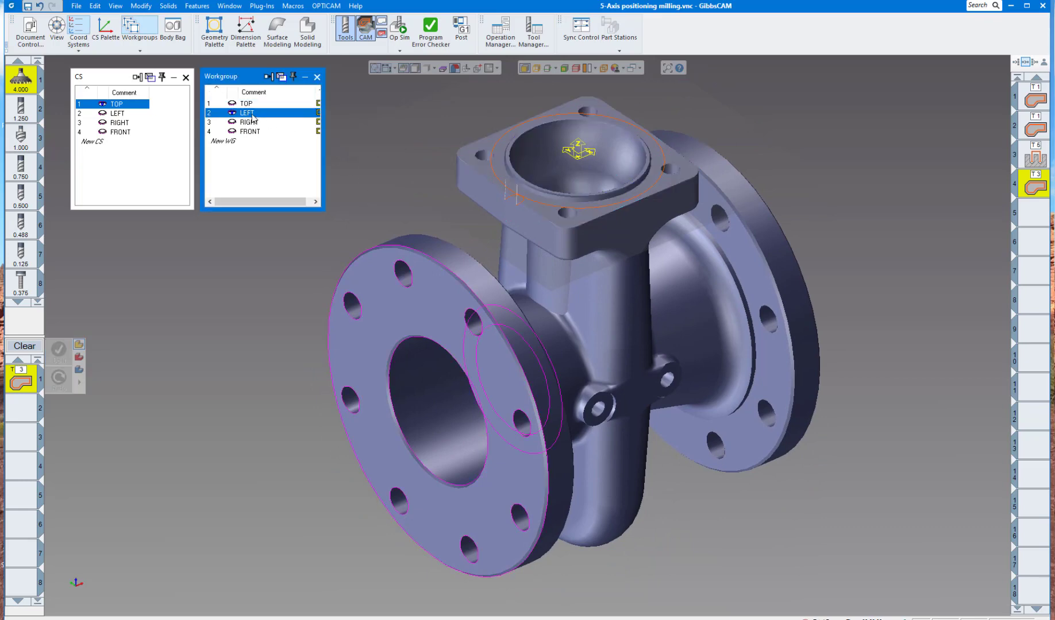
left_click(119, 115)
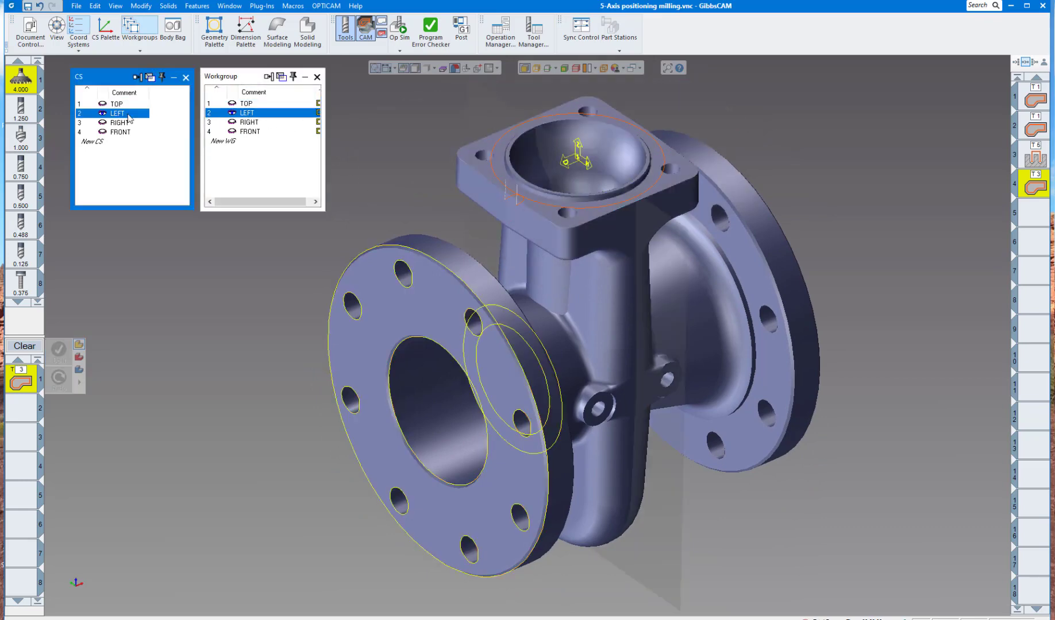
scroll(382, 238, "up", 4)
scroll(390, 239, "down", 3)
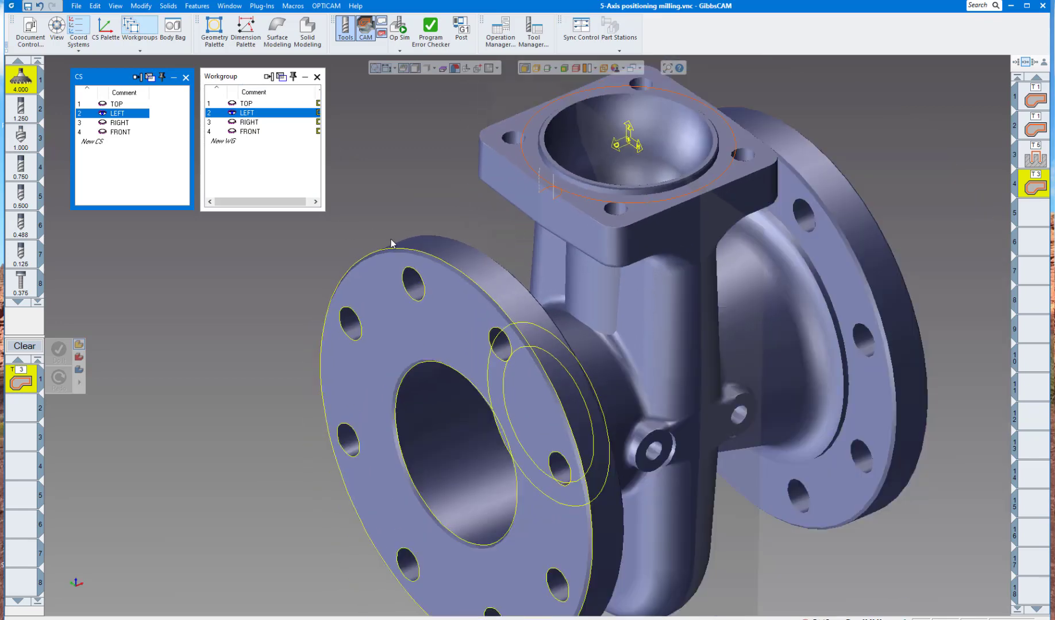
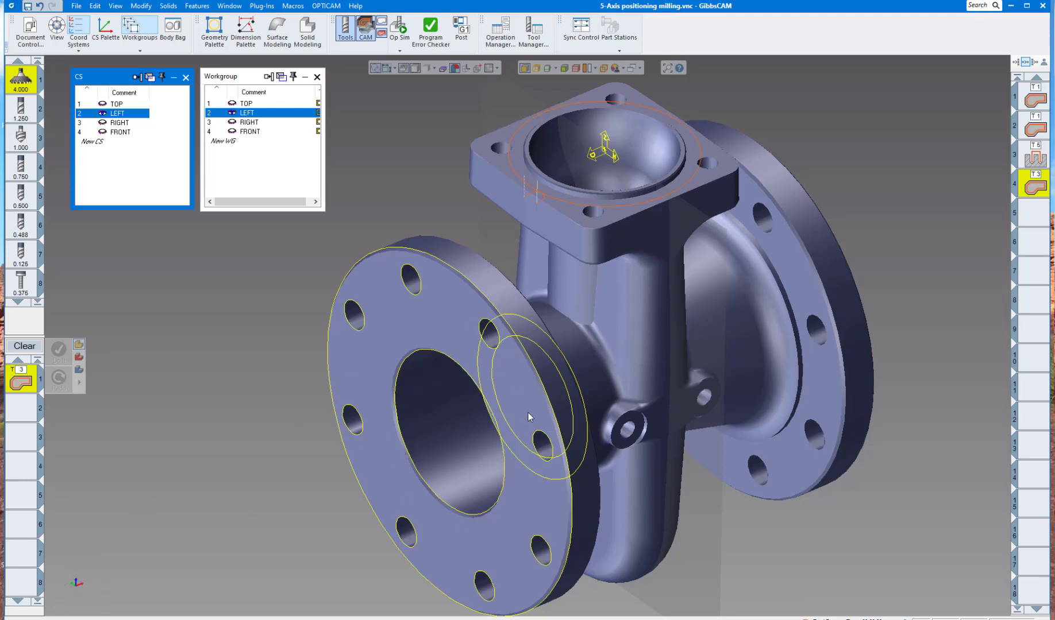
Create a point at the center of the left flange's bore circle.
scroll(451, 423, "up", 3)
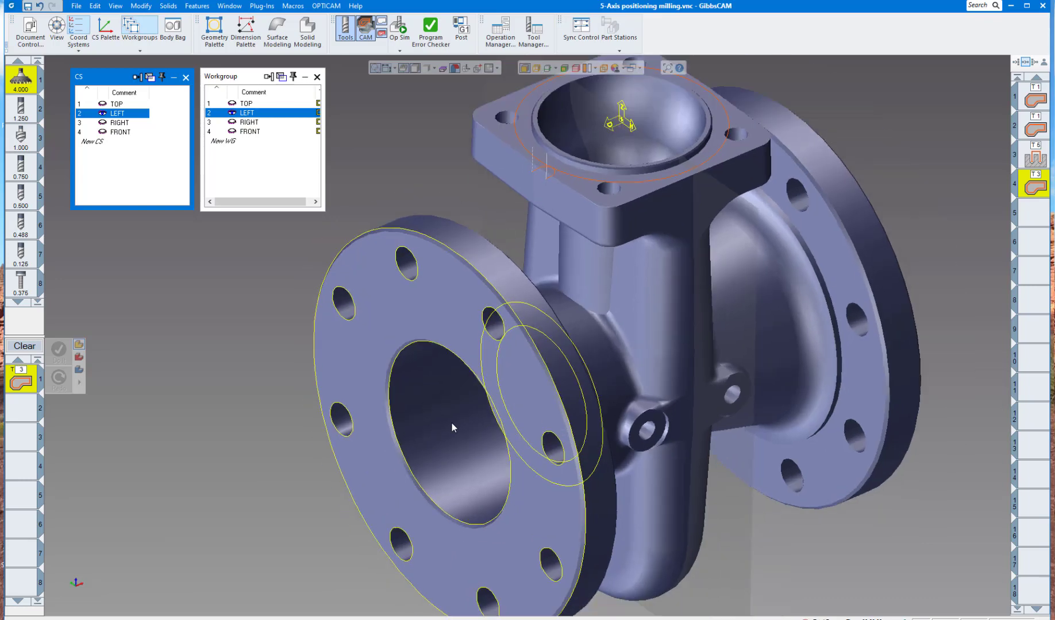
left_click(214, 32)
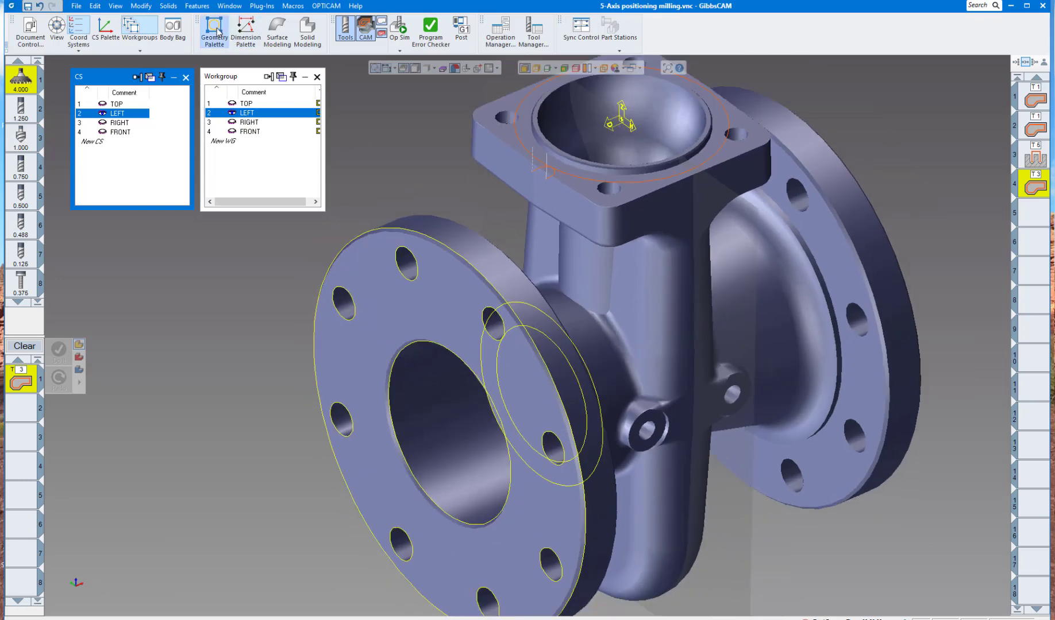
left_click(94, 546)
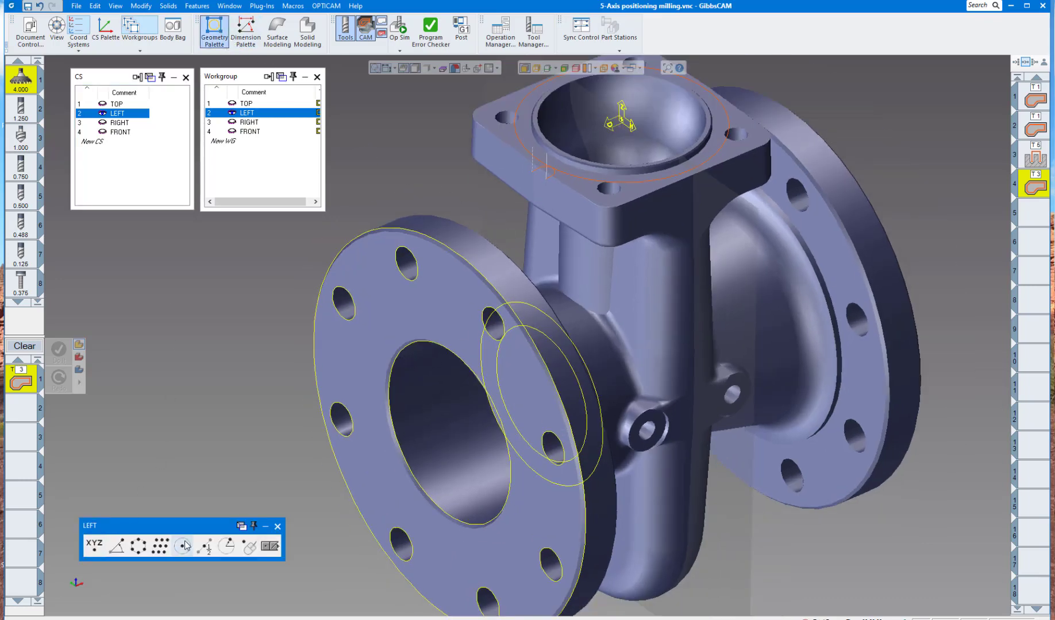
left_click(391, 389)
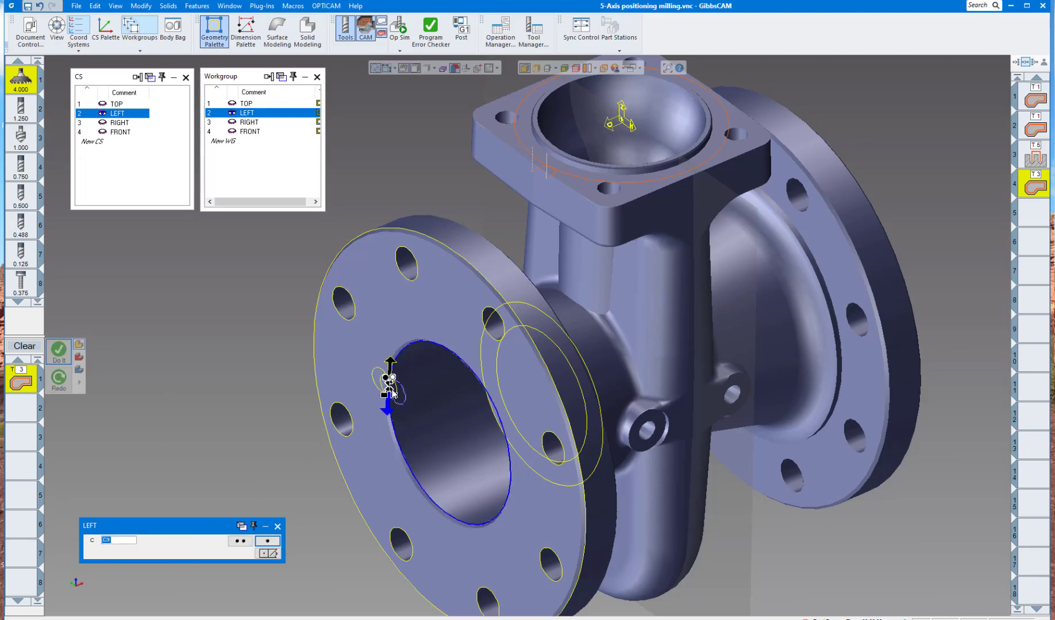
left_click(277, 527)
Use the Dimension Palette to read the coordinates of the point at the left flange's bore center.
left_click(258, 36)
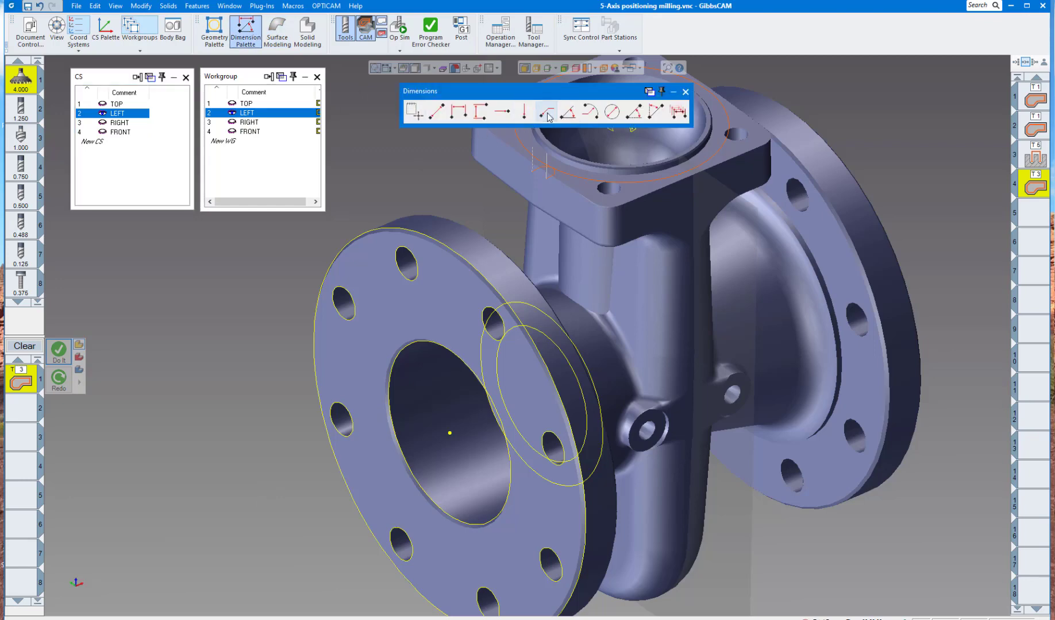
left_click(546, 112)
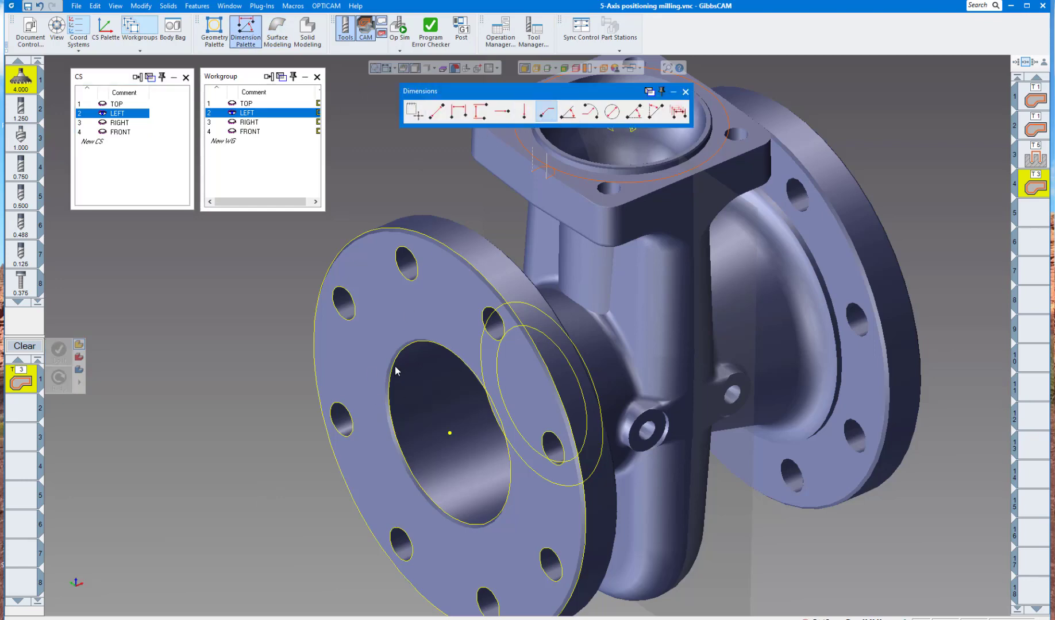
left_click(472, 443)
left_click(451, 435)
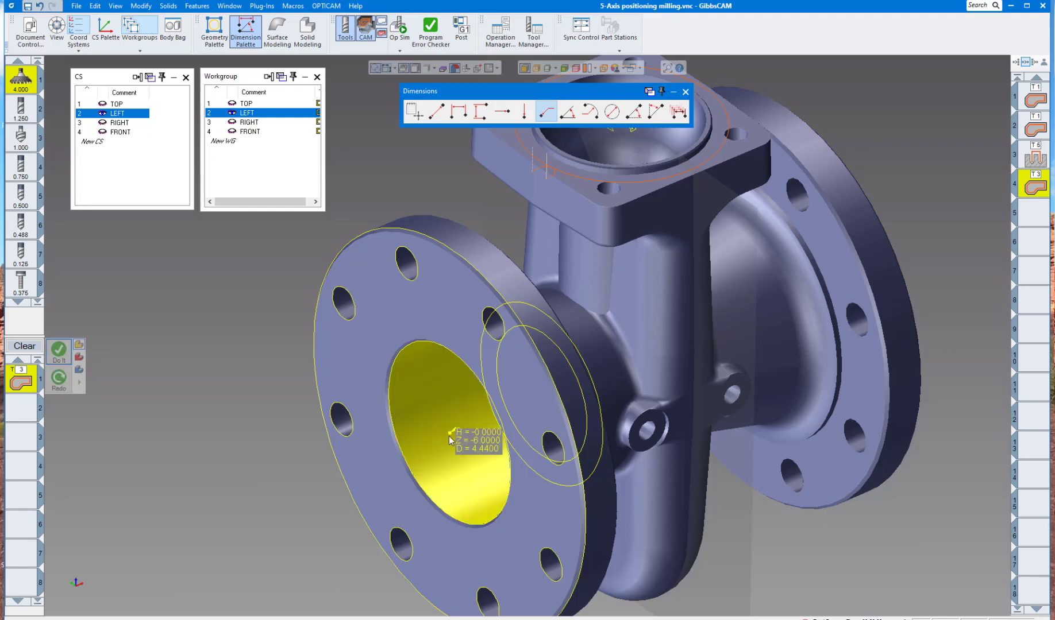
Place the coordinate label for the centre of the left flange's bore beside the bore.
left_click(529, 389)
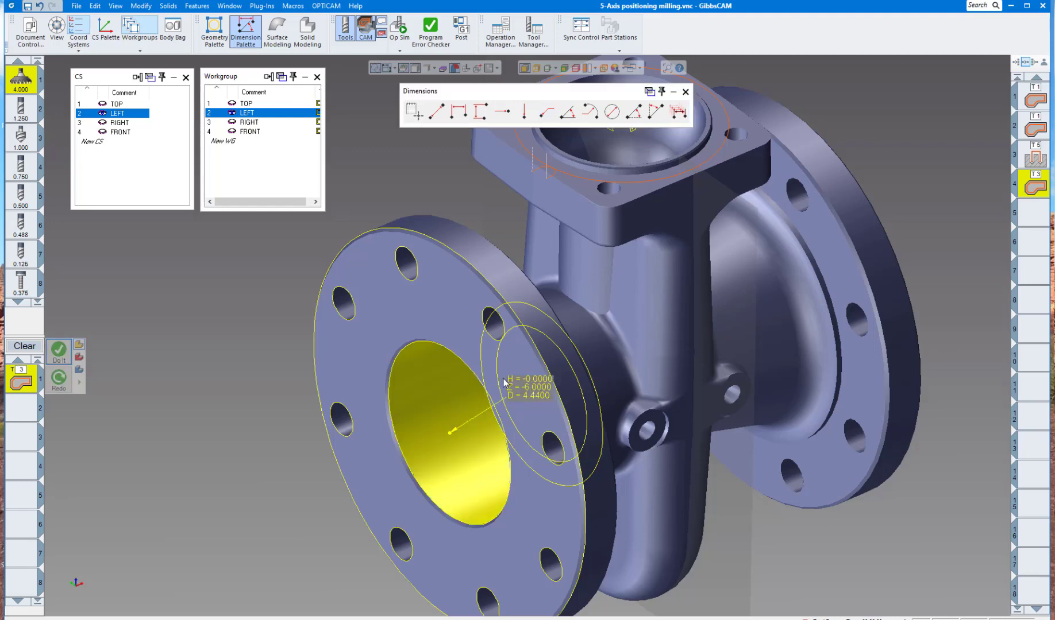
left_click(374, 161)
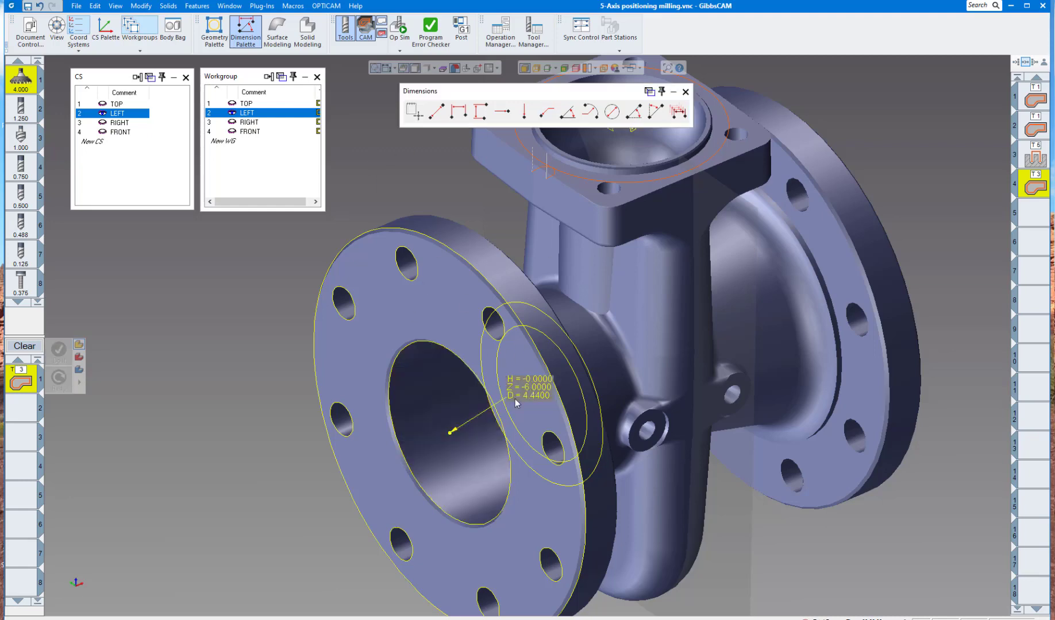
Create a spiral centred at X 0, Y -6 with inner radius 2, outer radius 6 and spacing 1.
left_click(261, 6)
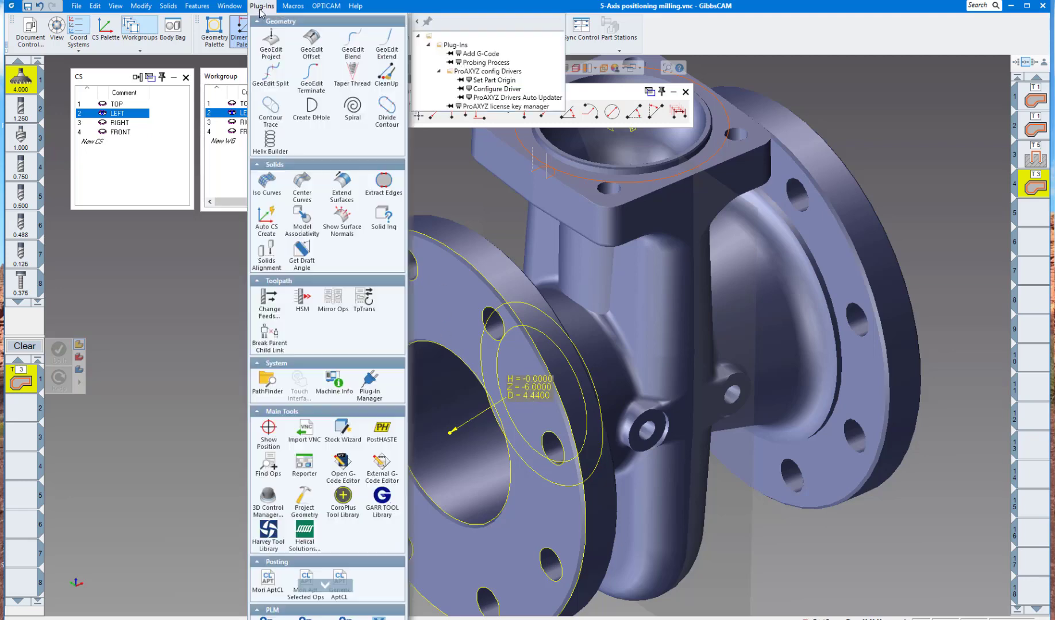
left_click(359, 109)
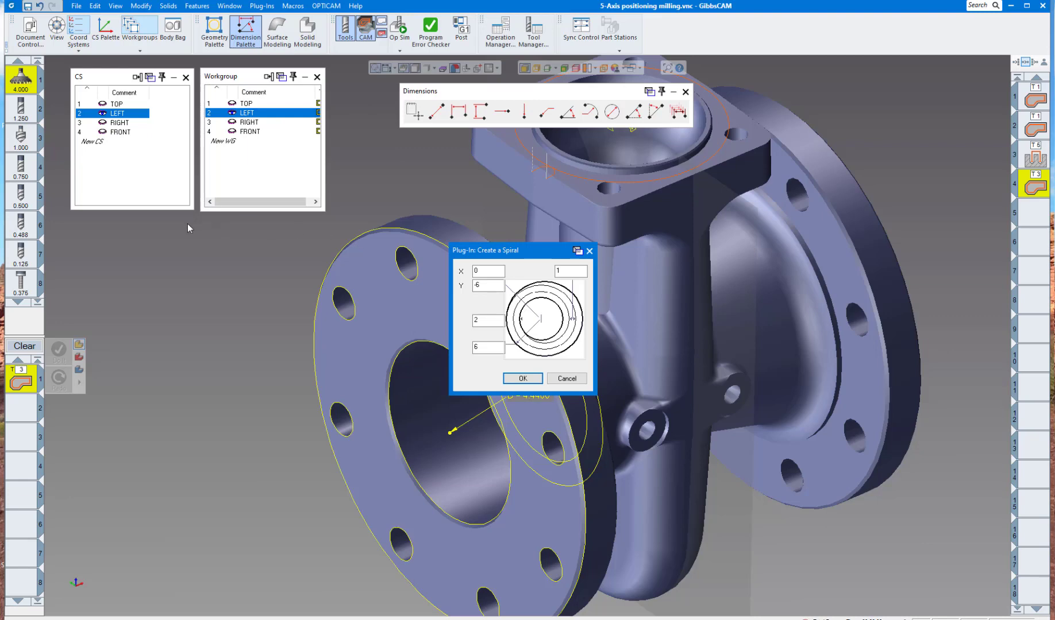
left_click_drag(579, 246, 264, 250)
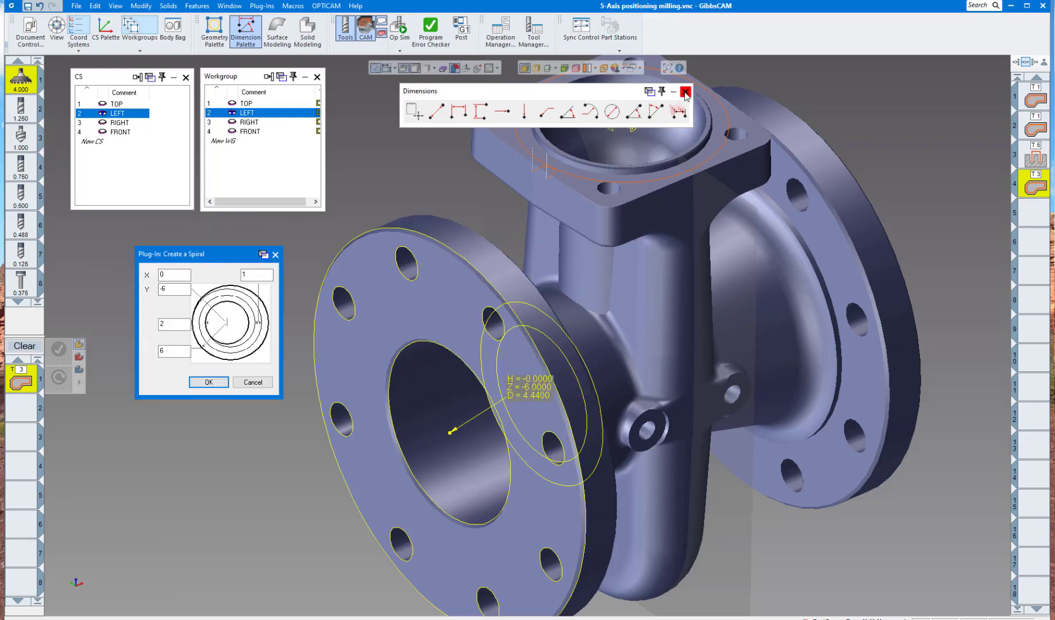
left_click(686, 92)
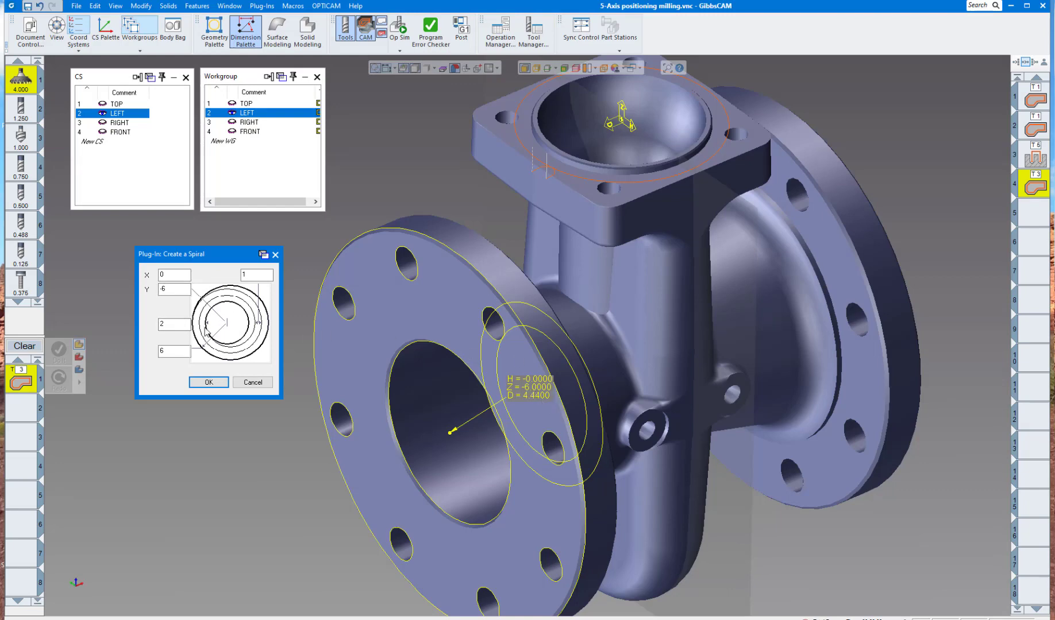
double_click(167, 326)
left_click(209, 382)
Force the depth of the whole spiral so it lies at the left flange's face.
scroll(486, 297, "down", 2)
middle_click_drag(486, 296, 626, 338)
middle_click_drag(476, 332, 405, 307)
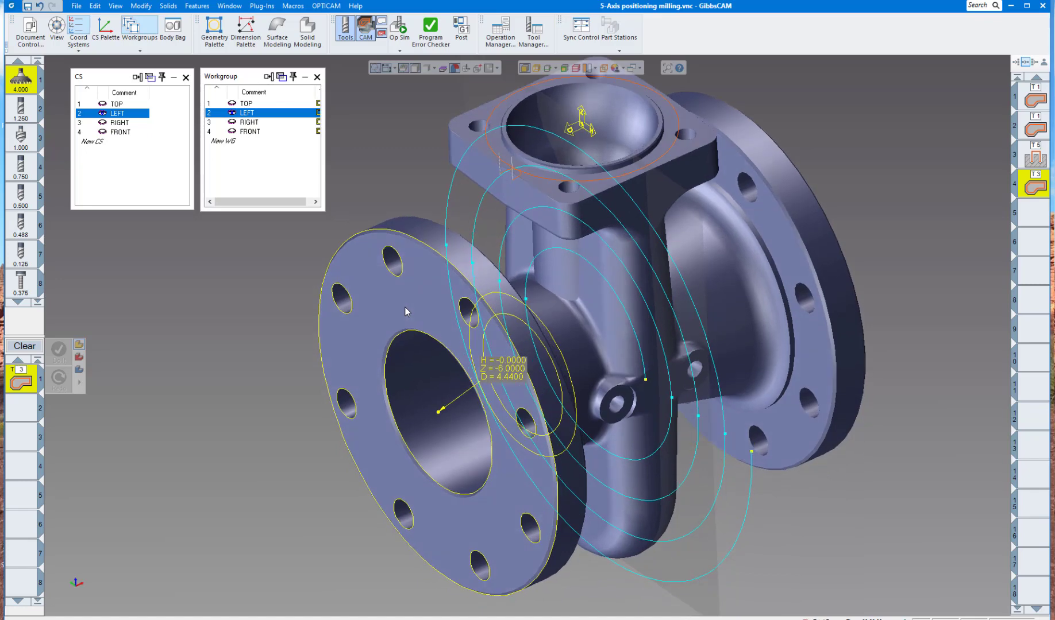
left_click(753, 471)
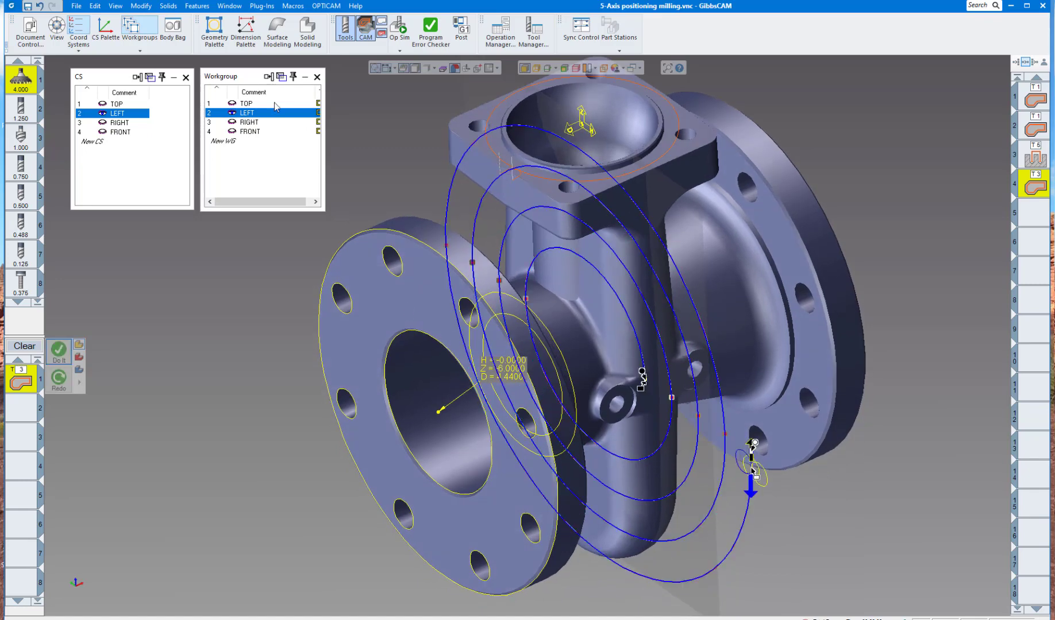
left_click(142, 7)
left_click(155, 41)
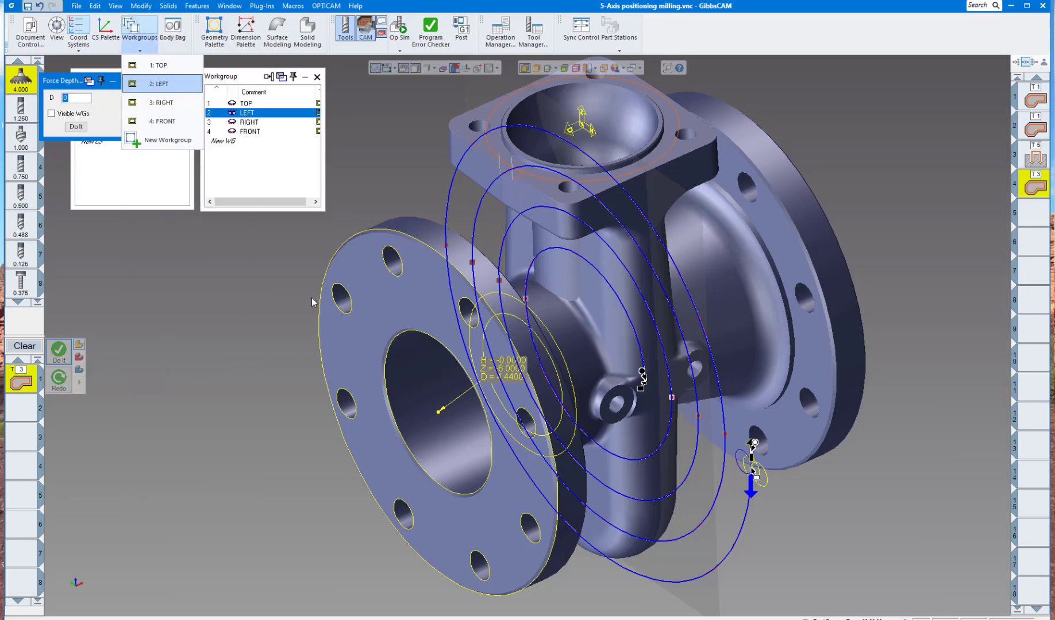
left_click(75, 126)
left_click(124, 82)
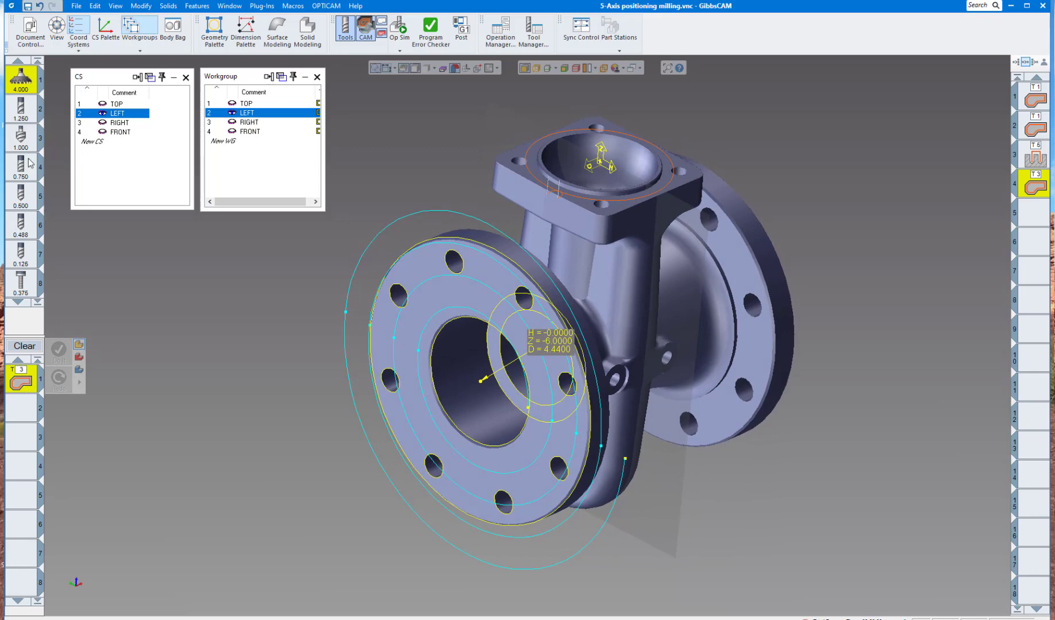
Switch the Contour process to the 4.000 face mill, tool 1, and set its machining coordinate system to 2: LEFT.
left_click_drag(13, 77, 34, 383)
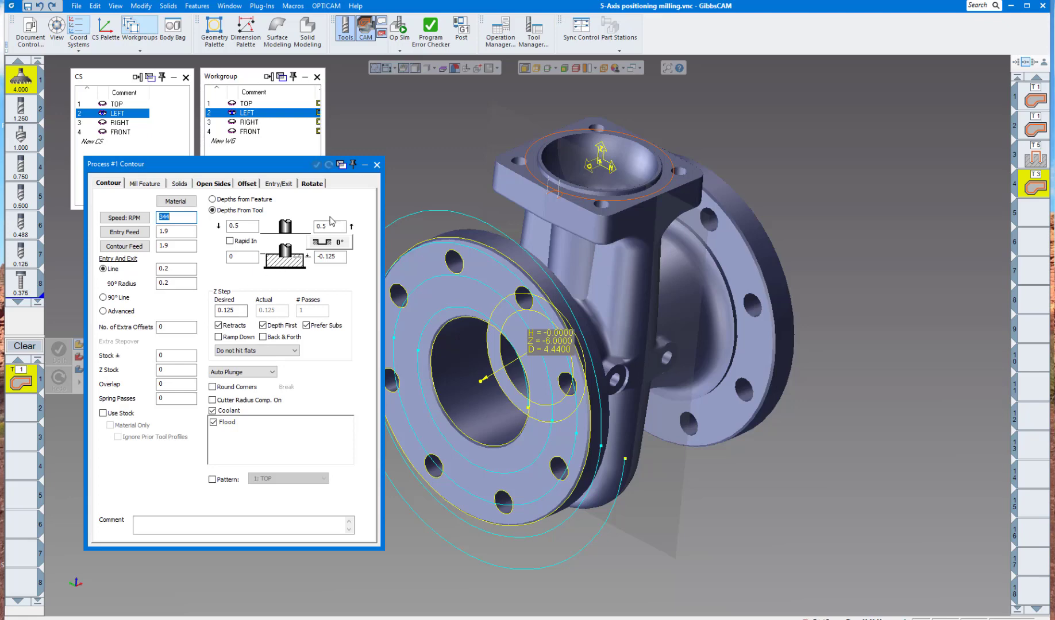
left_click(312, 184)
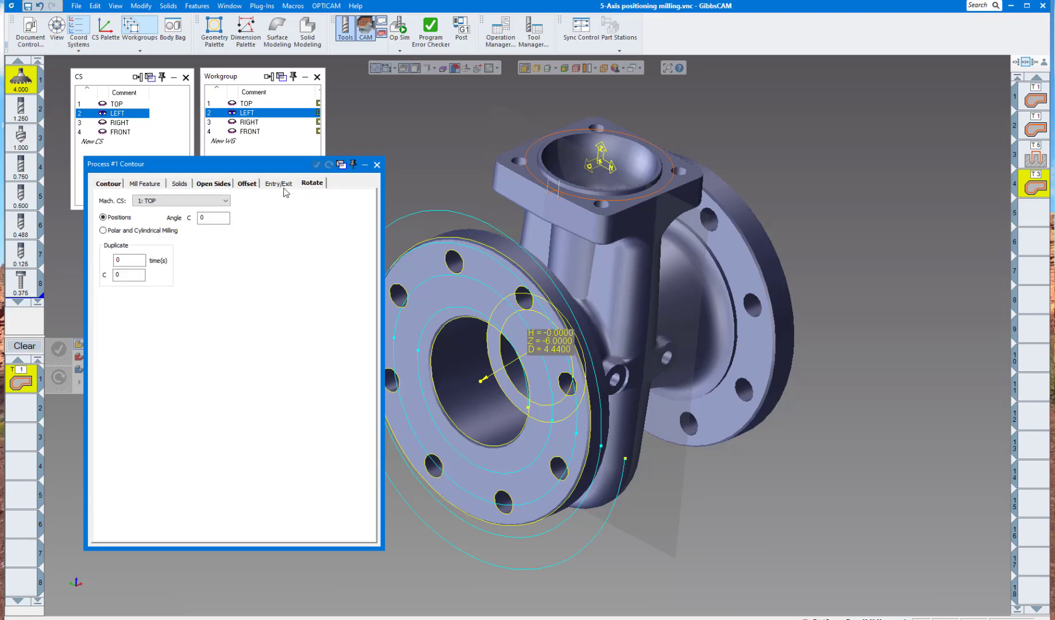
left_click(169, 201)
left_click(164, 214)
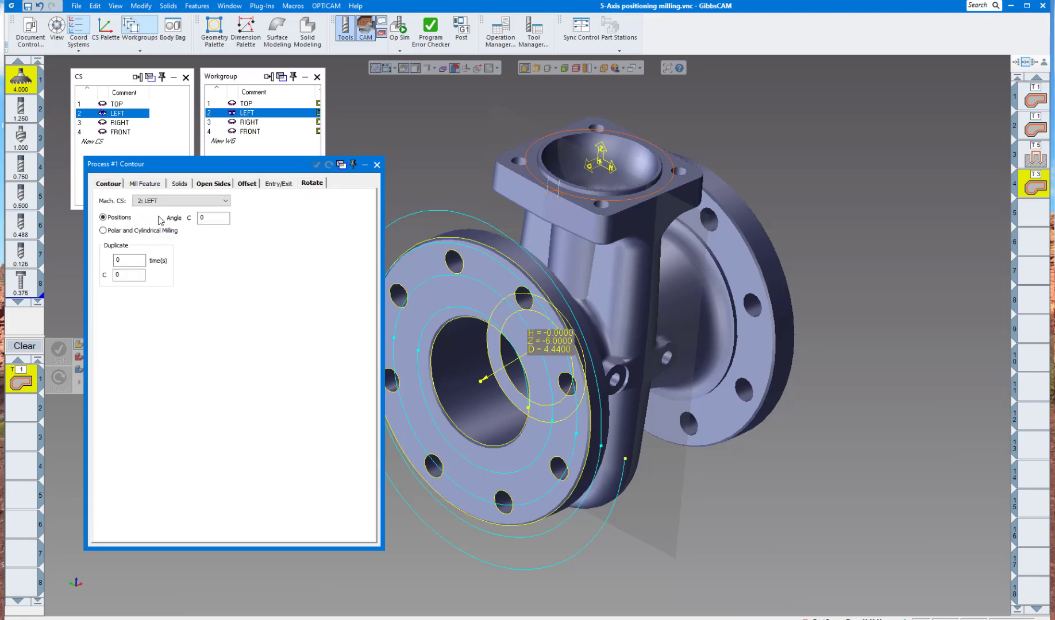
left_click(108, 184)
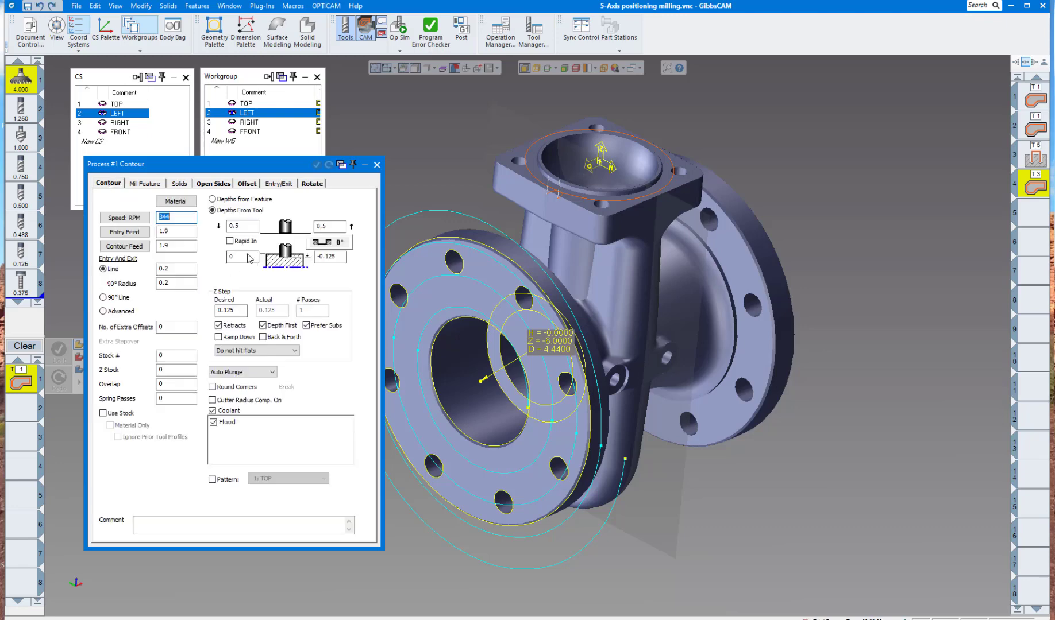
Set the contour's entry and exit clearances to 5, its top surface depth to 4.625 and its final depth to 4.5.
left_click(243, 226)
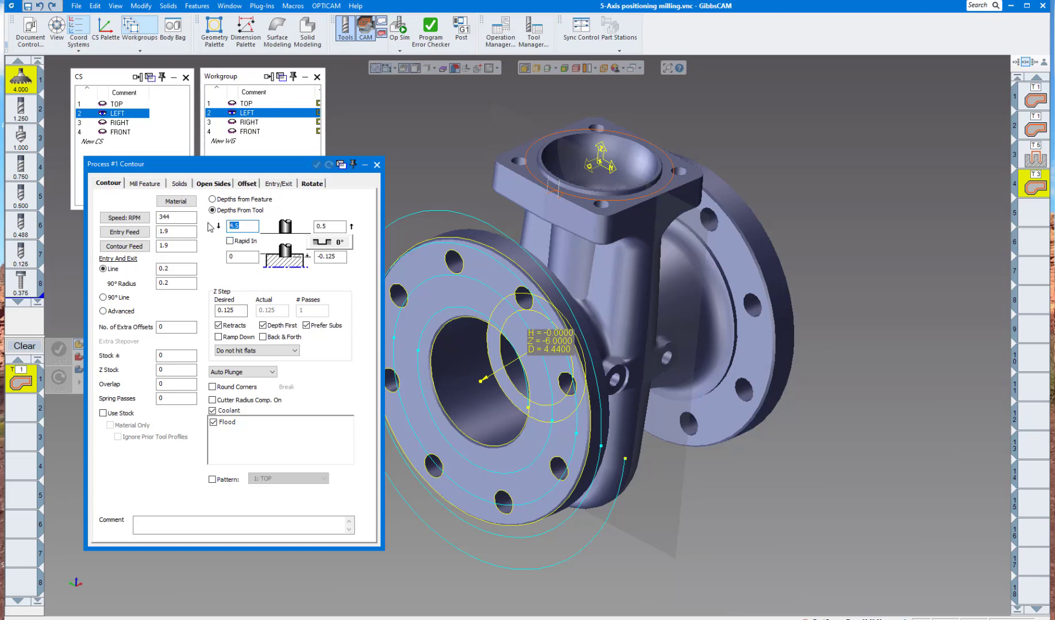
left_click(249, 228)
left_click(328, 229)
left_click(250, 265)
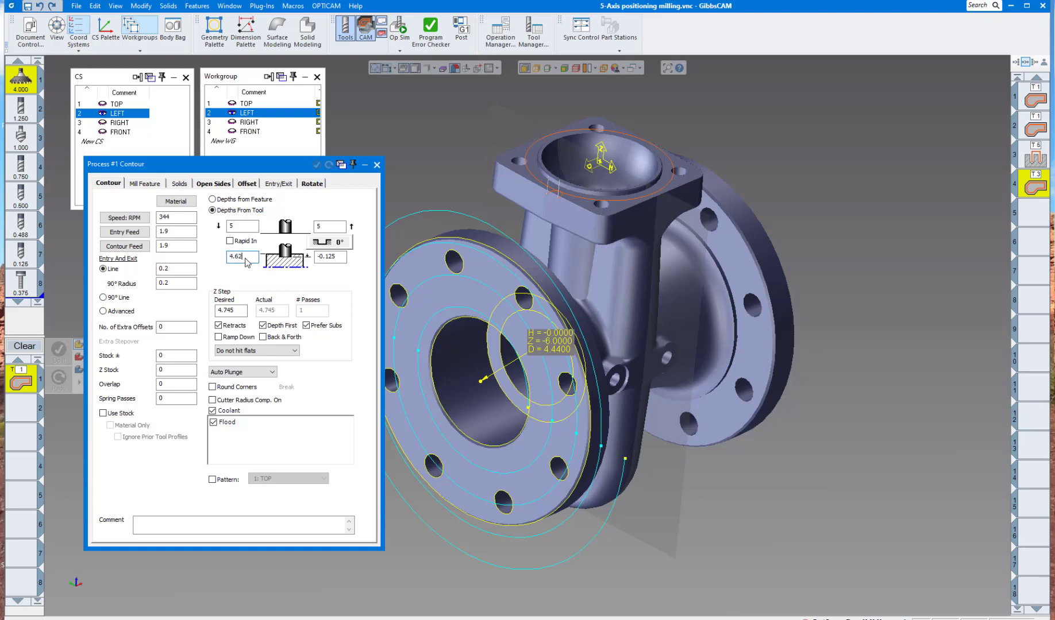
type("5")
left_click(173, 28)
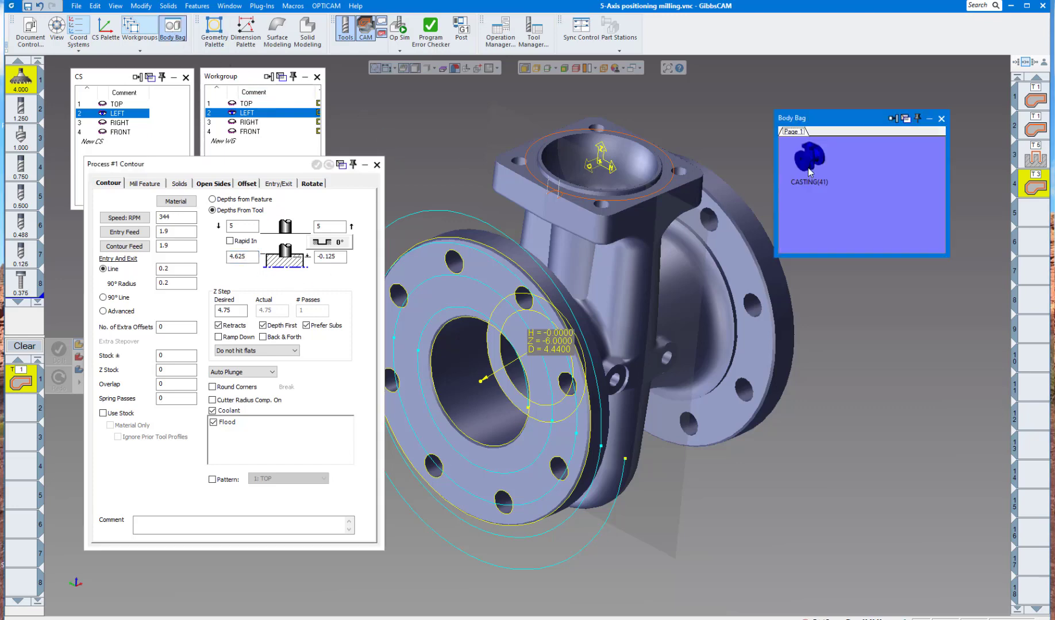
left_click(941, 118)
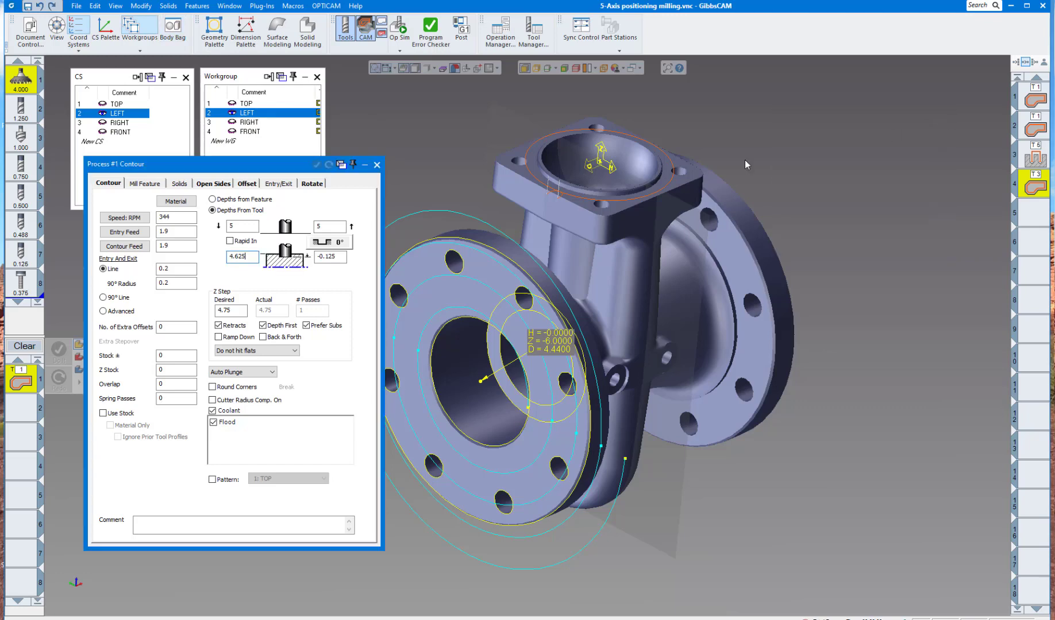
left_click(343, 259)
type("4.5")
Recalculate the contour's spindle speed, entry feed and contour feed, and close the process settings.
left_click(124, 218)
left_click(131, 233)
left_click(130, 246)
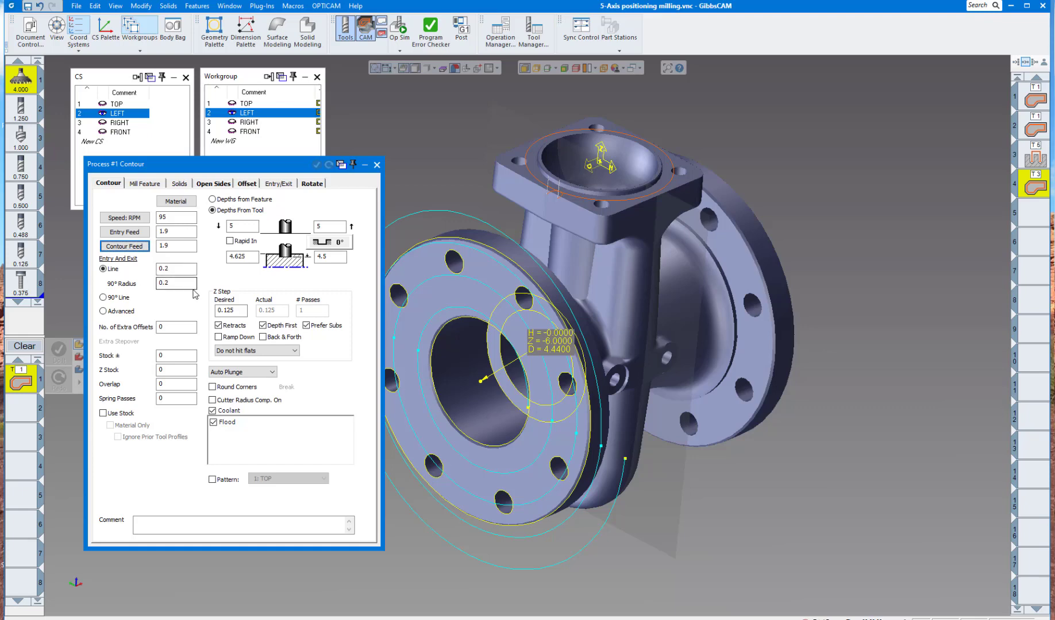
left_click(377, 165)
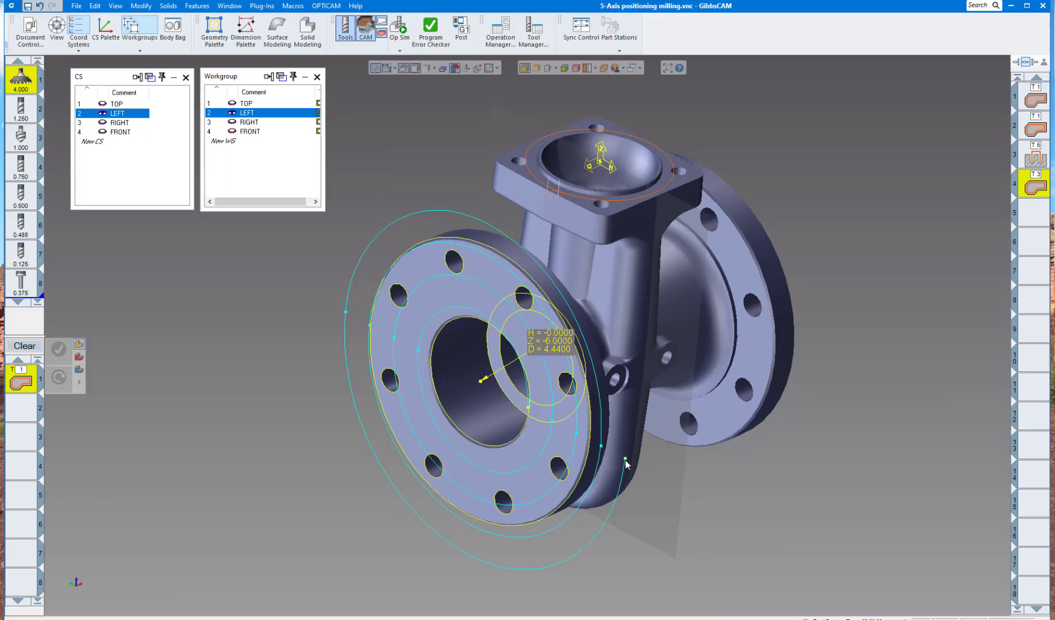
Select the spiral from its outer end as the cut shape and generate the contour facing operation.
left_click(626, 460)
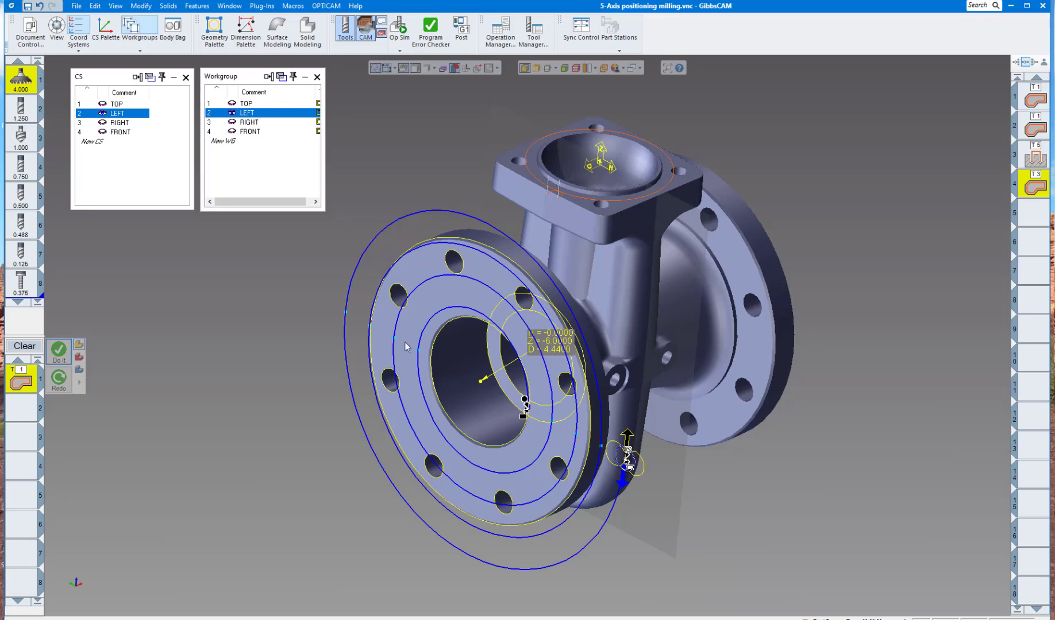
left_click(60, 352)
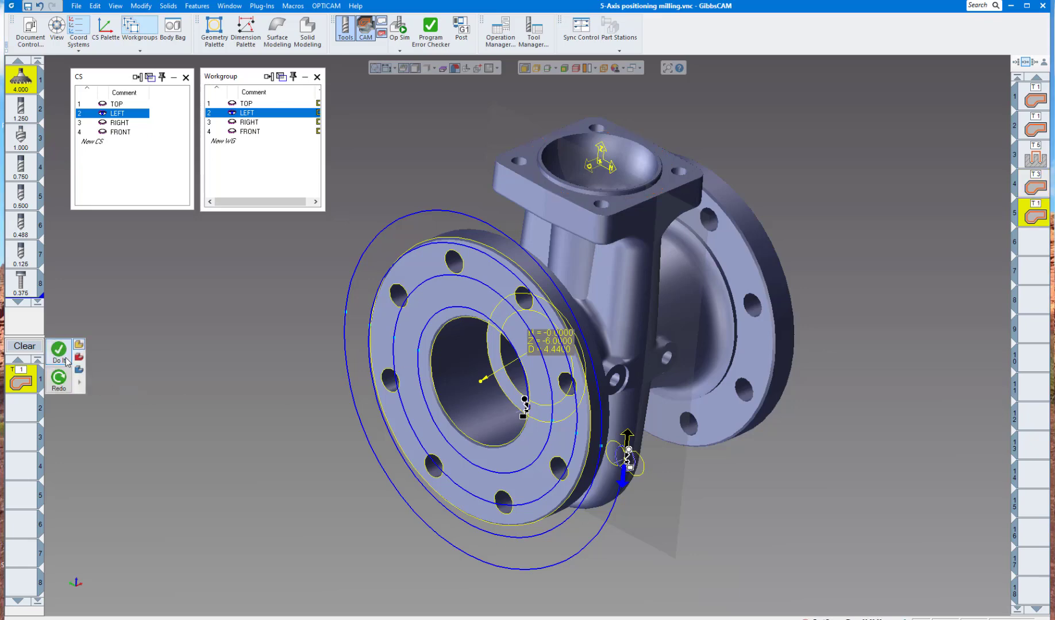
scroll(396, 351, "up", 3)
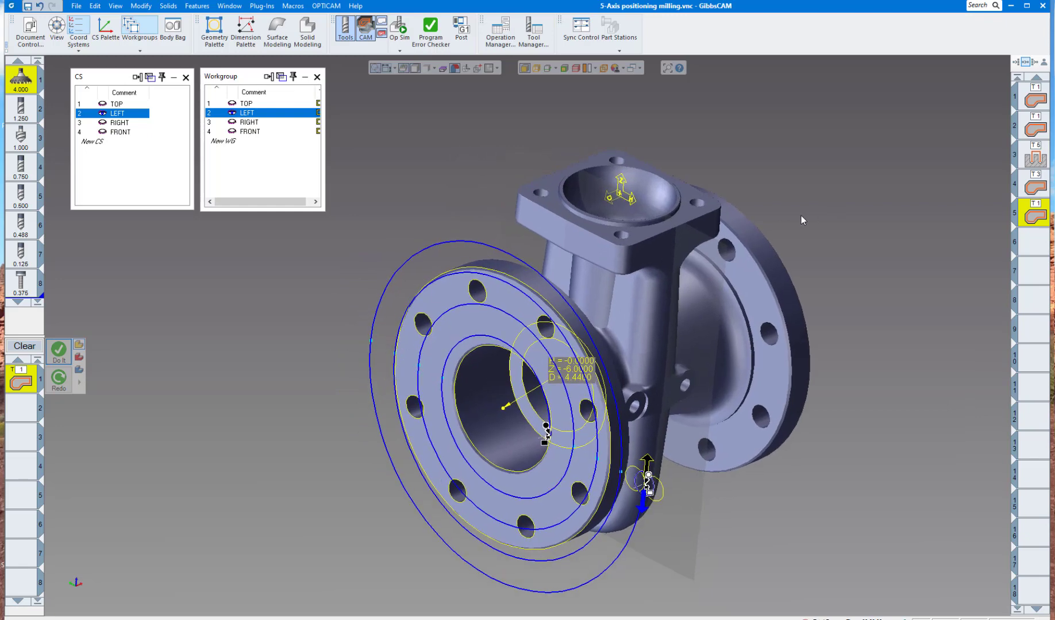
Clear the finished contour process and start a new Holes process.
left_click(24, 346)
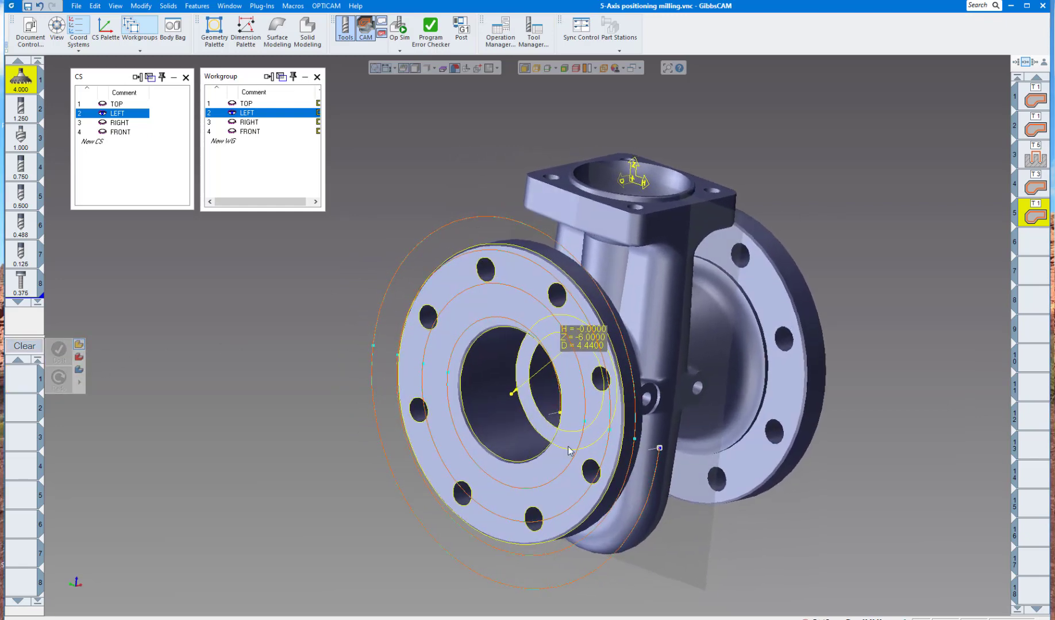
left_click(18, 386)
left_click(83, 320)
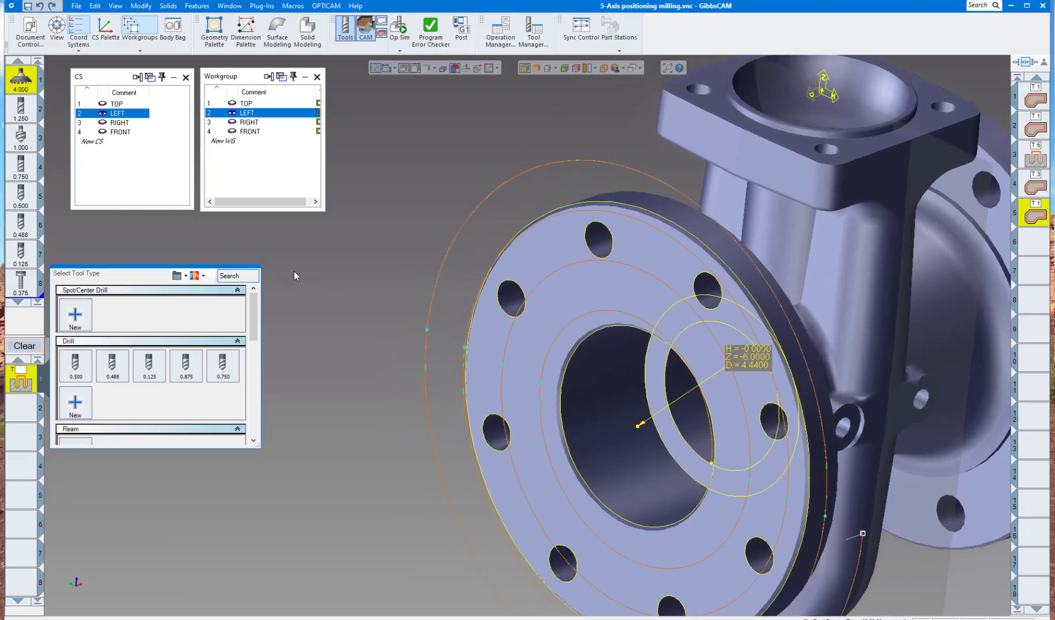
Dimension the diameter of a bolt hole on the left flange.
left_click(365, 28)
left_click(245, 32)
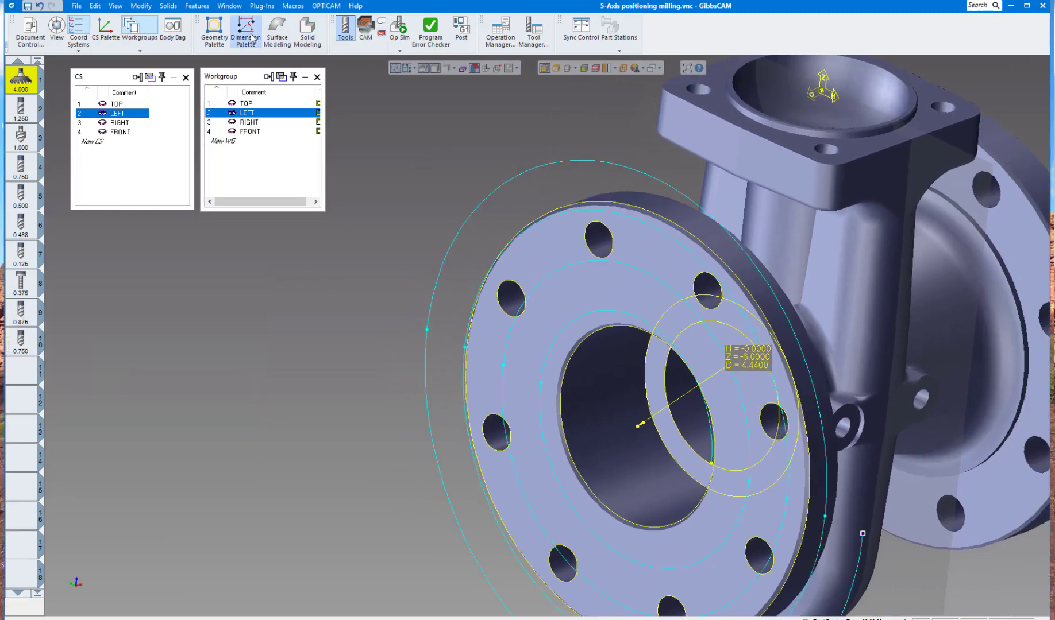
left_click(611, 111)
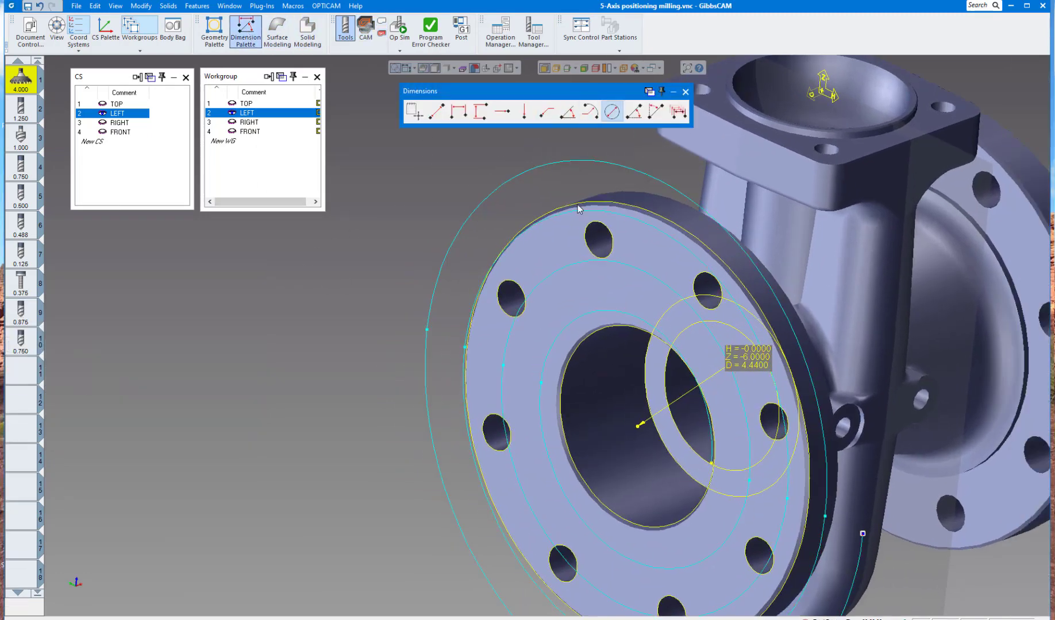
left_click(511, 295)
left_click(441, 266)
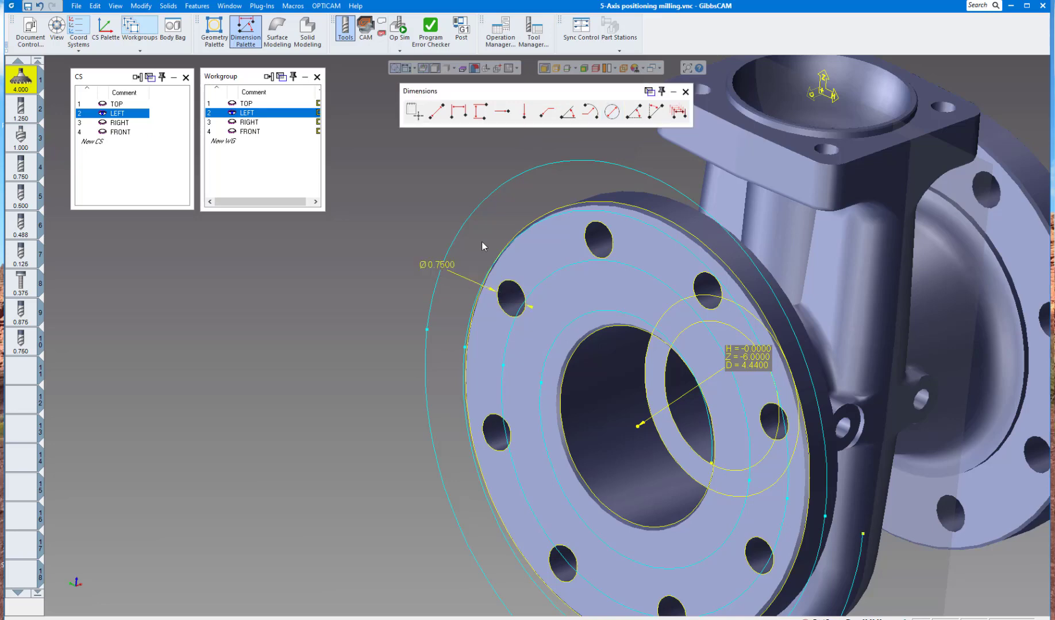
left_click(685, 91)
Assign the 0.750 drill, tool 10, to the Holes process and set its machining coordinate system to 2: LEFT.
left_click(366, 29)
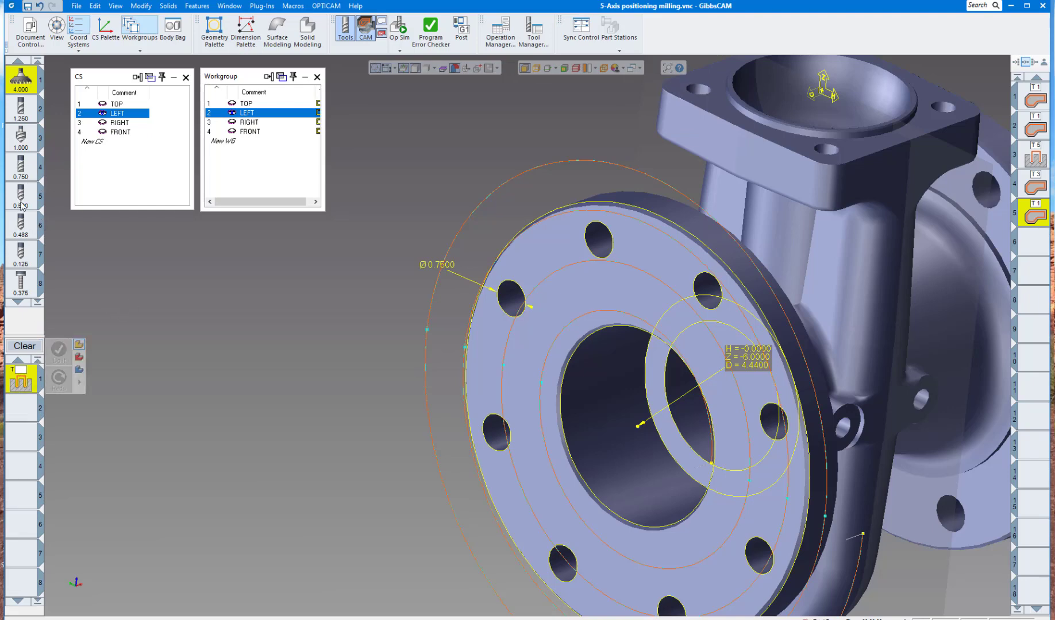
scroll(28, 260, "down", 3)
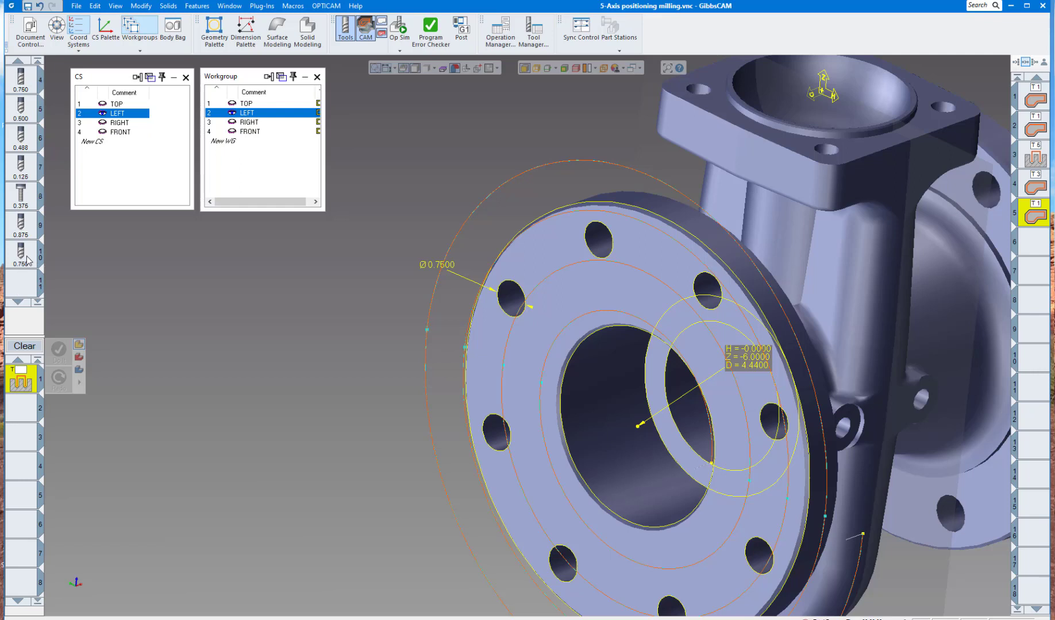
left_click(27, 263)
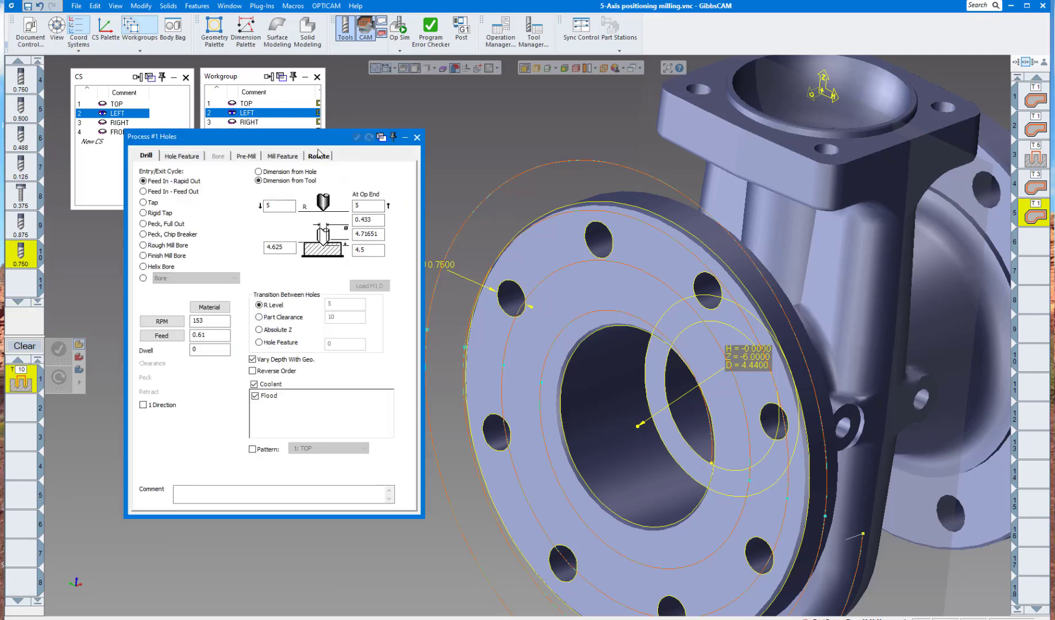
left_click(318, 155)
left_click(207, 173)
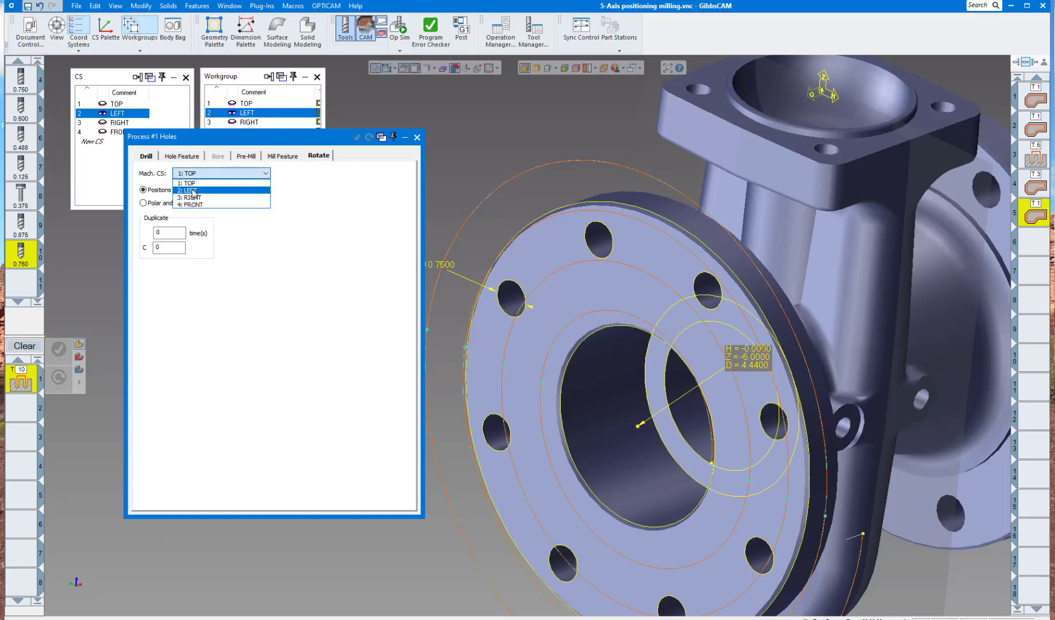
left_click(186, 173)
left_click(153, 156)
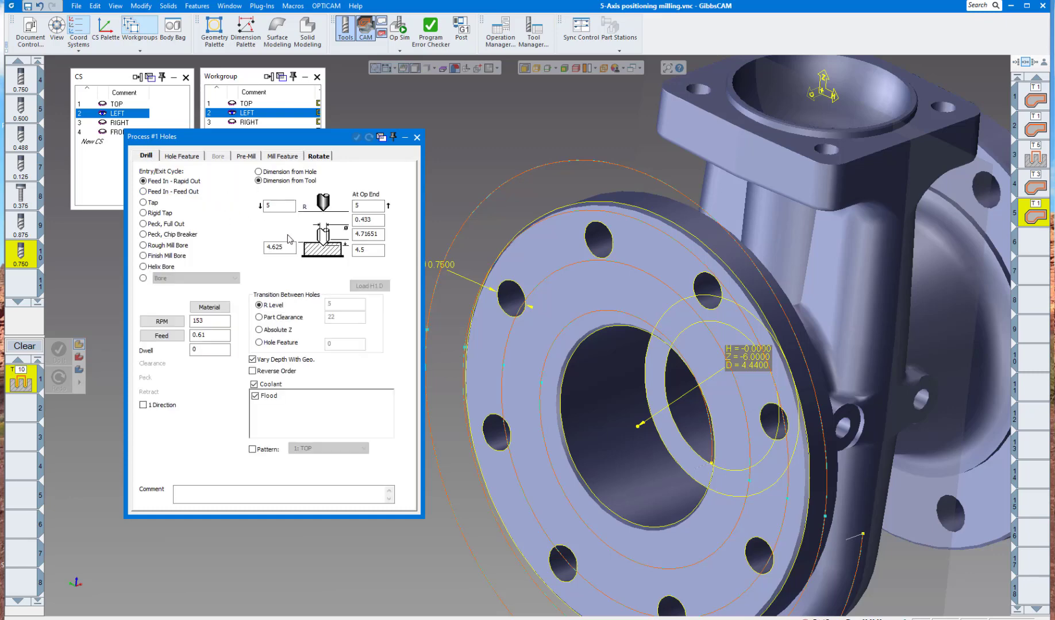
Set the drill's hole diameter to 0.75 with its depth at 3.5, and recalculate the Holes process's spindle speed and feed.
left_click(289, 251)
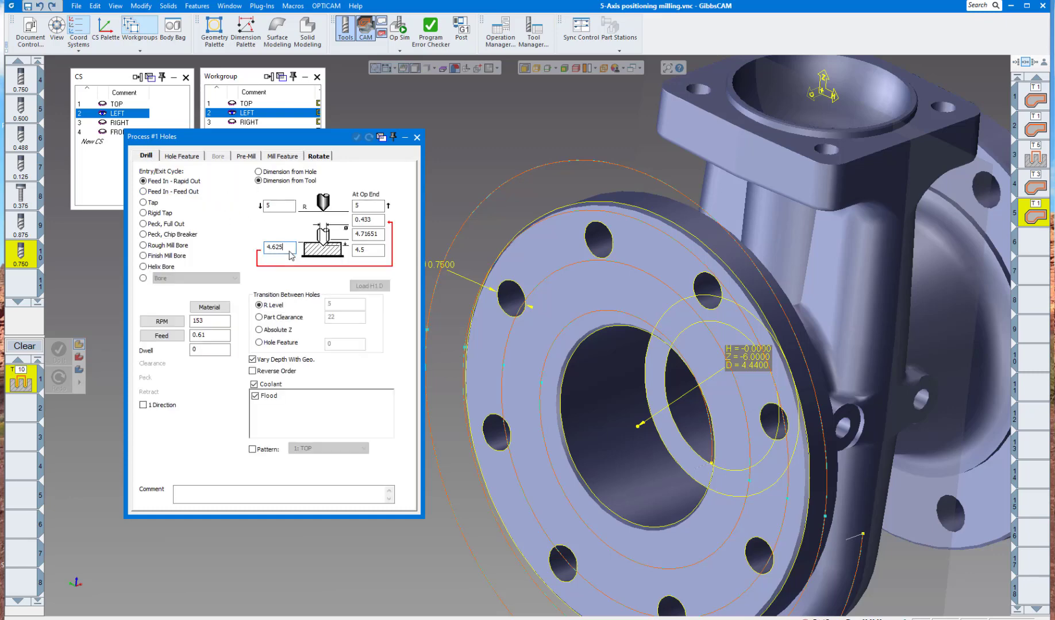
double_click(374, 235)
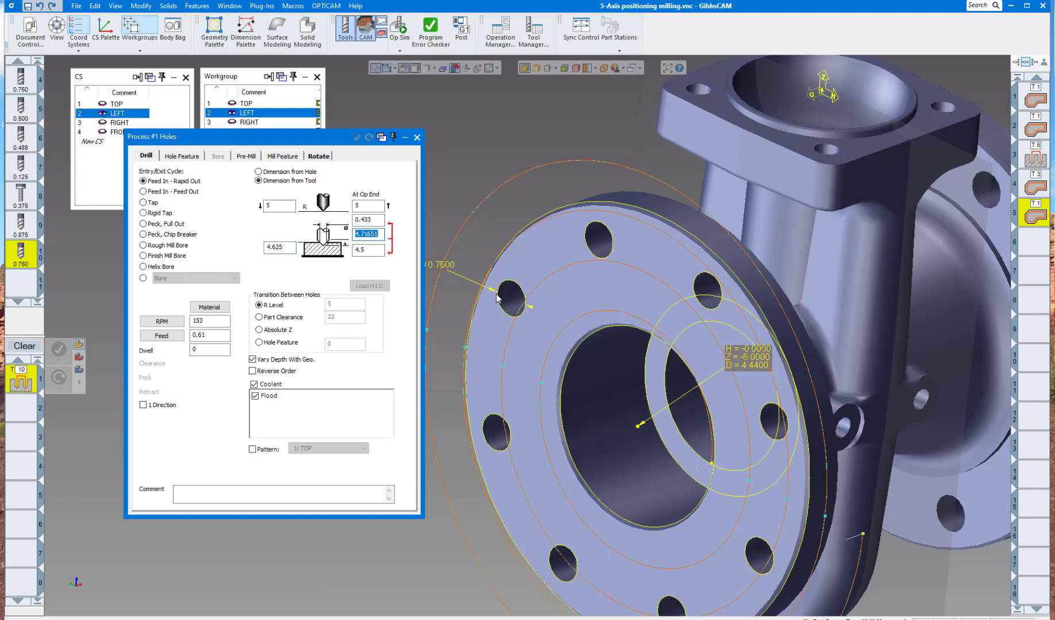
middle_click_drag(497, 294, 515, 344)
left_click(377, 235)
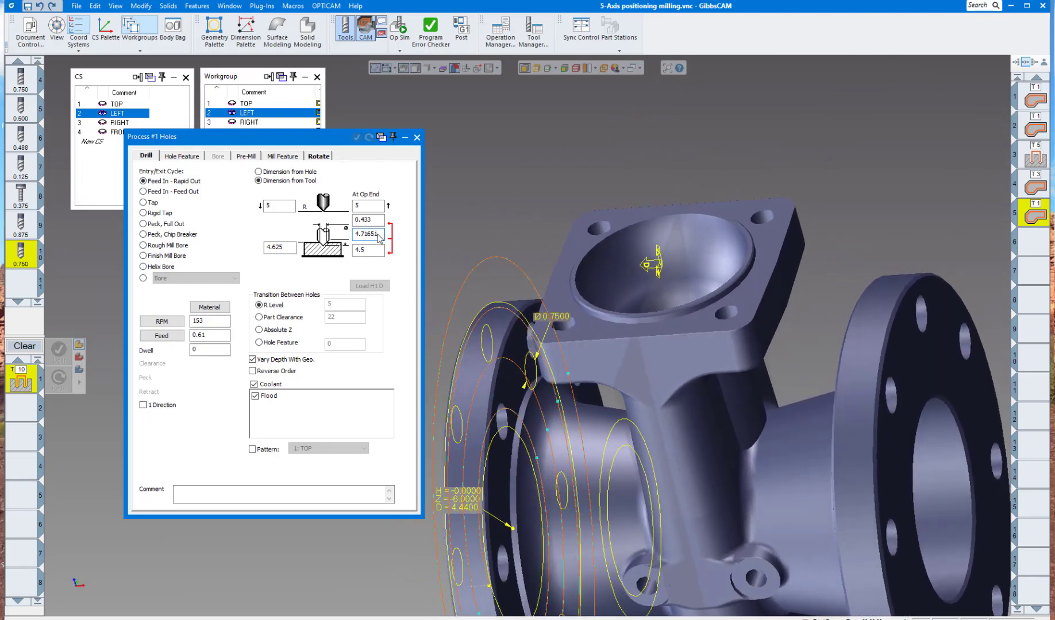
double_click(379, 237)
left_click(506, 382, "alt")
left_click_drag(375, 235, 329, 229)
type("3.5")
left_click(161, 321)
left_click(174, 339)
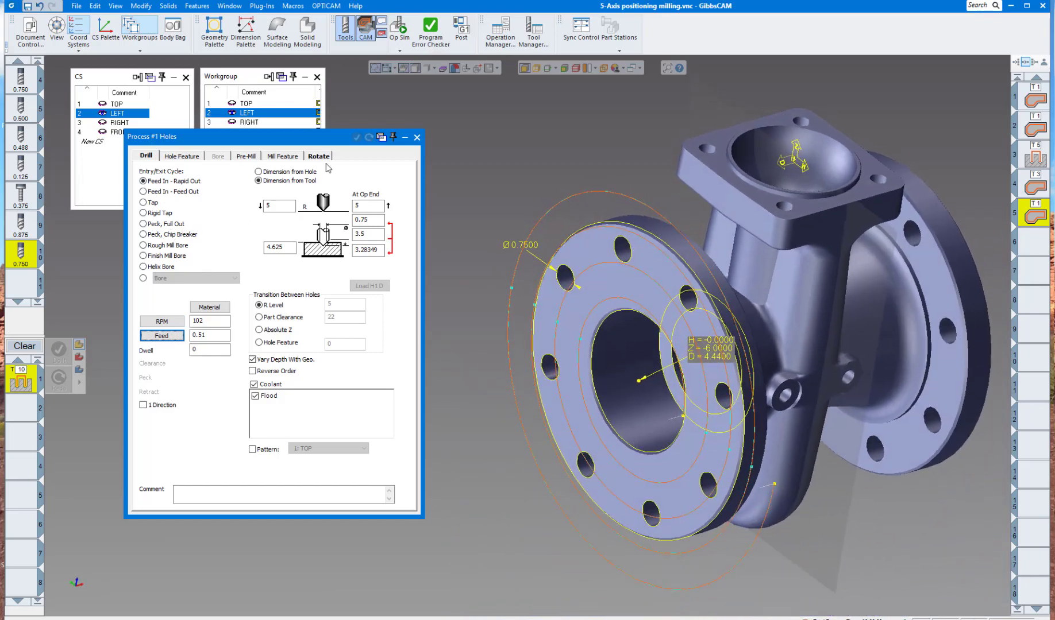
left_click(417, 137)
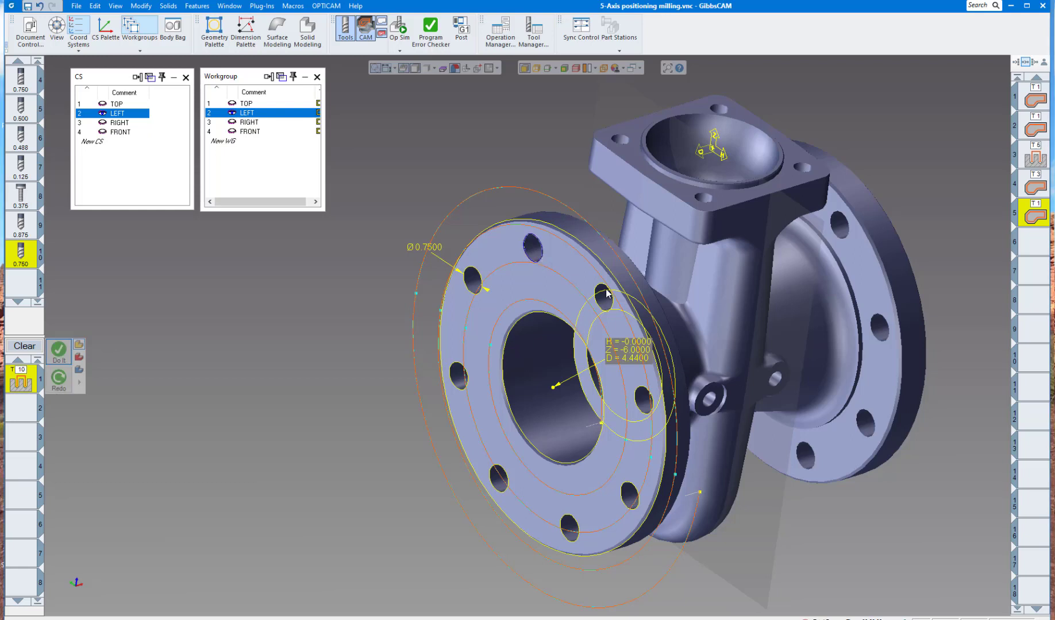
Select all eight bolt holes on the left flange and generate the drilling operation.
left_click(602, 290)
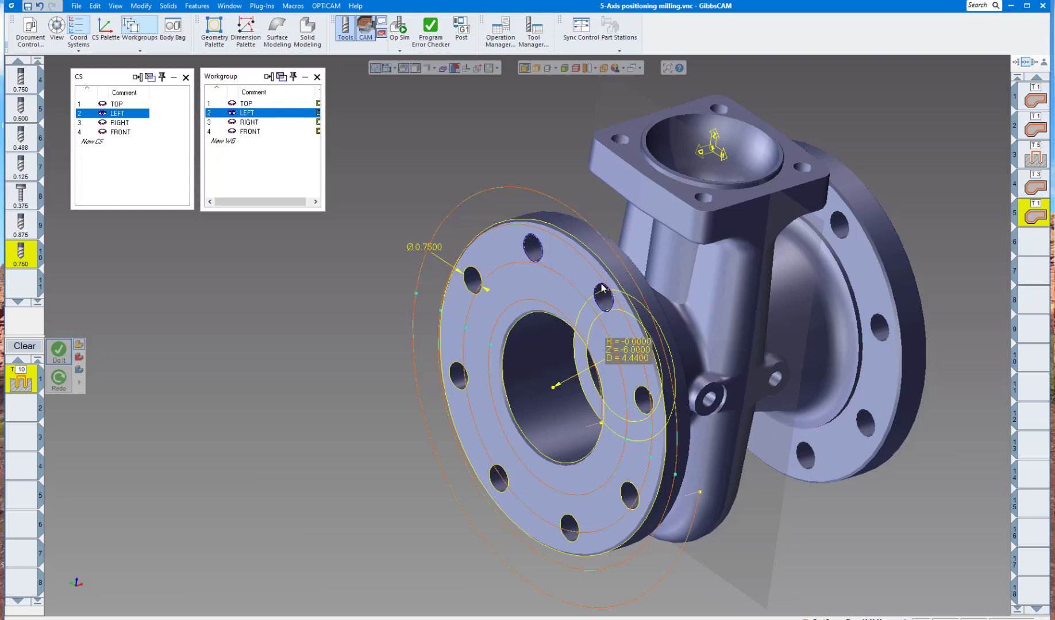
left_click(637, 394)
left_click(631, 489)
left_click(572, 522)
left_click(506, 480)
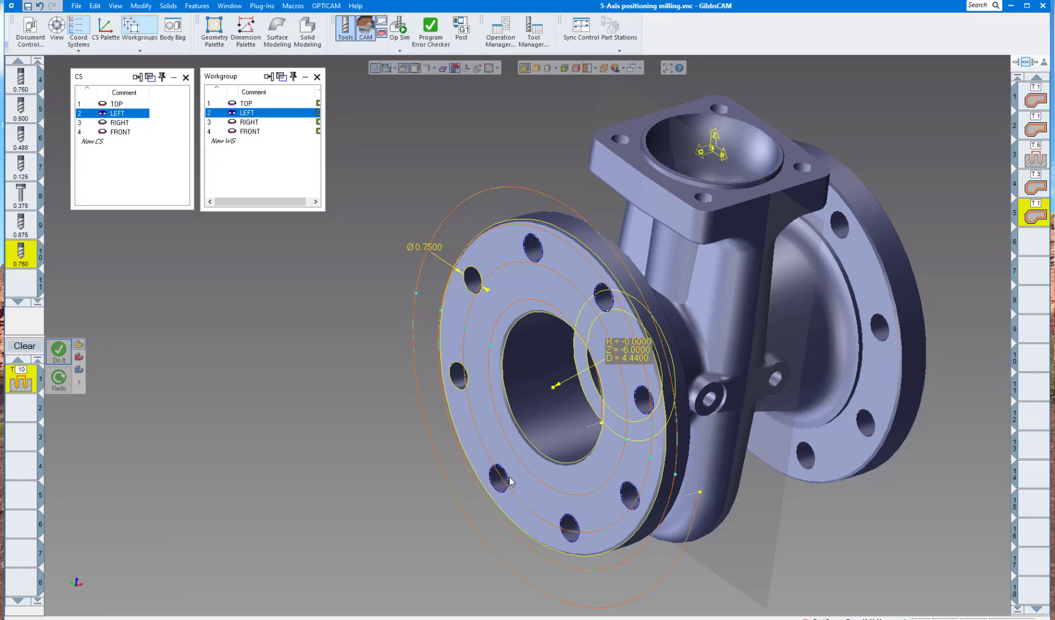
left_click(455, 382)
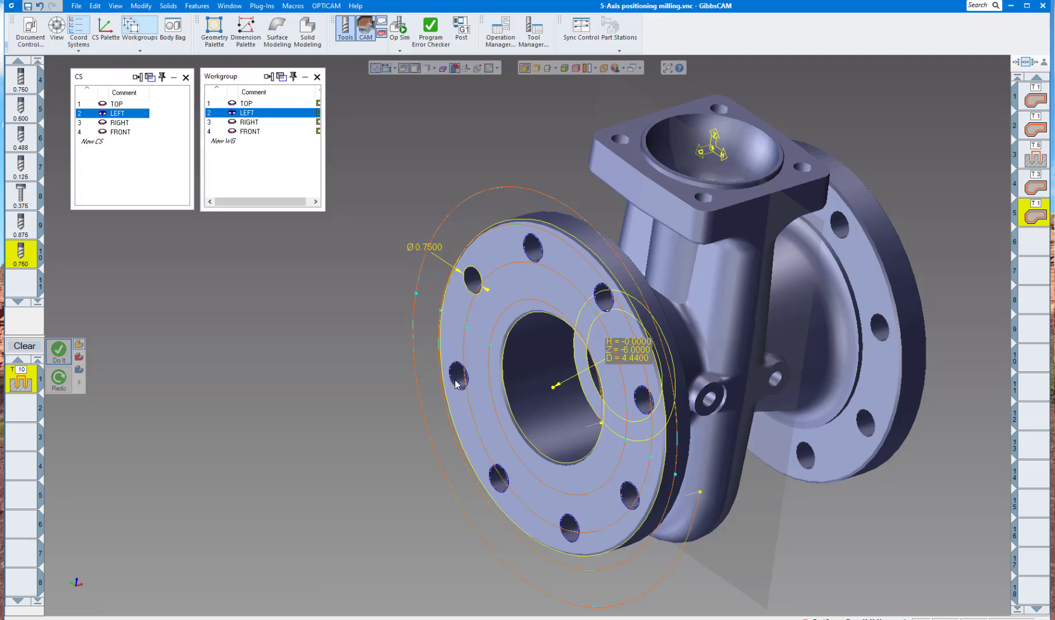
left_click(468, 289)
left_click(59, 350)
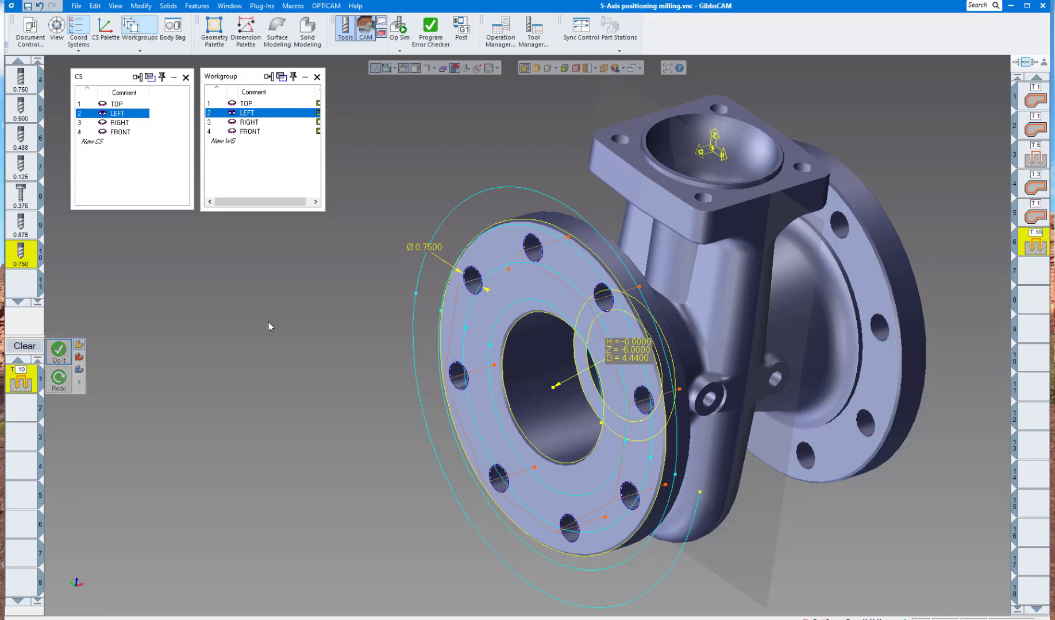
Clear the finished Holes process and start a new Contour process with the 1.000 chamfering tool, tool 3.
scroll(281, 330, "up", 1)
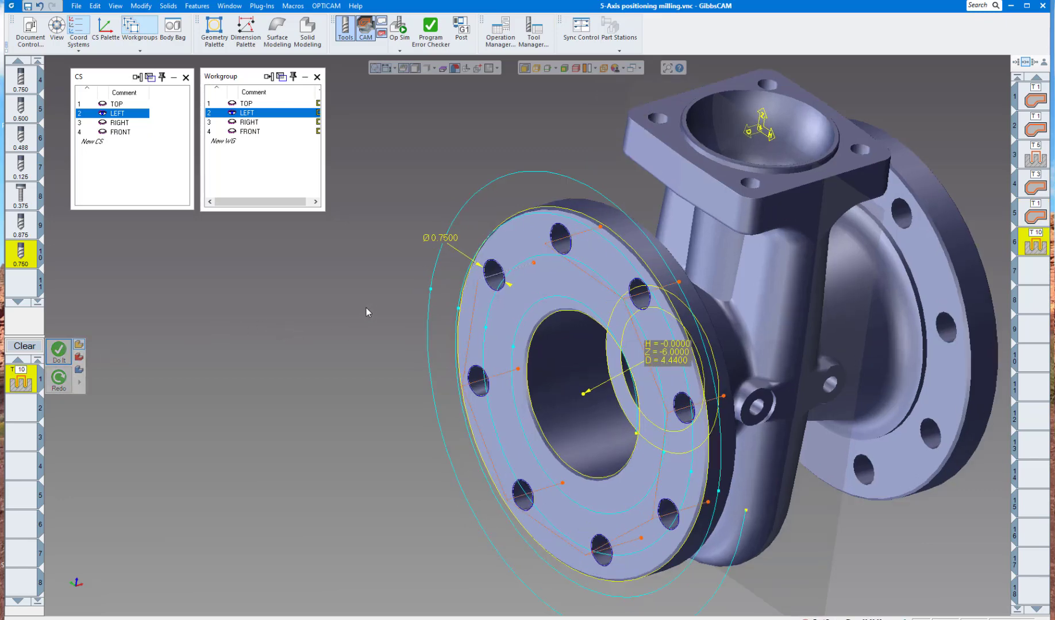
left_click(28, 347)
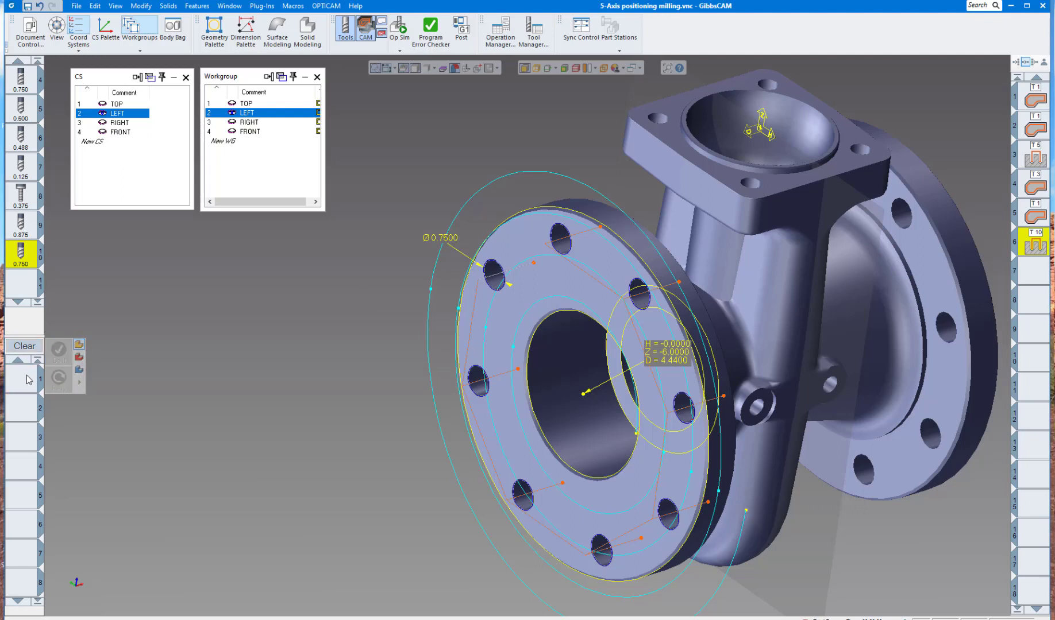
left_click(27, 379)
left_click(118, 324)
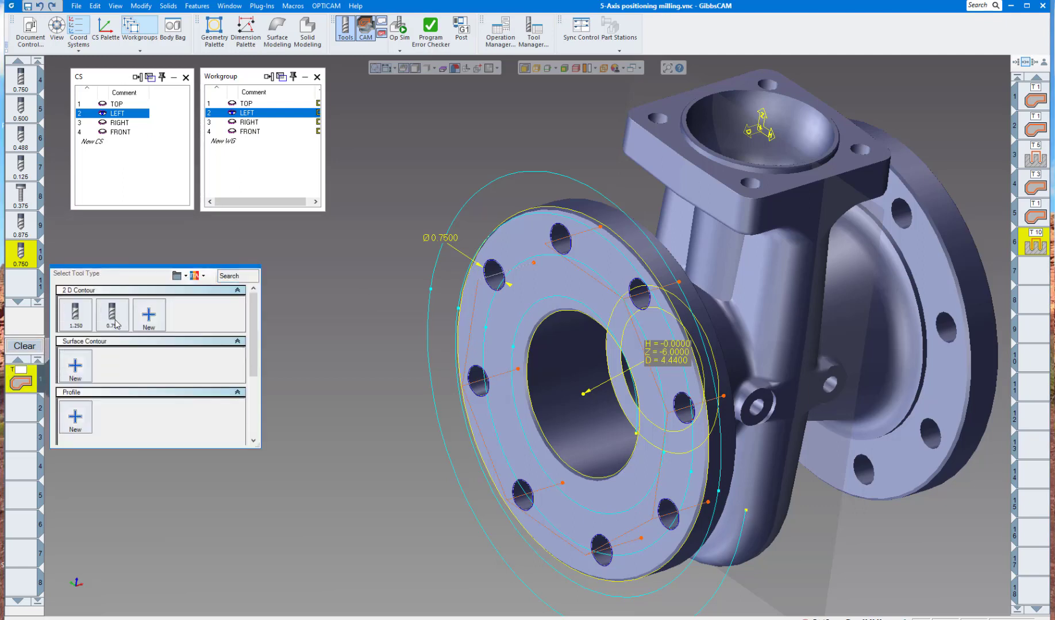
scroll(121, 356, "down", 3)
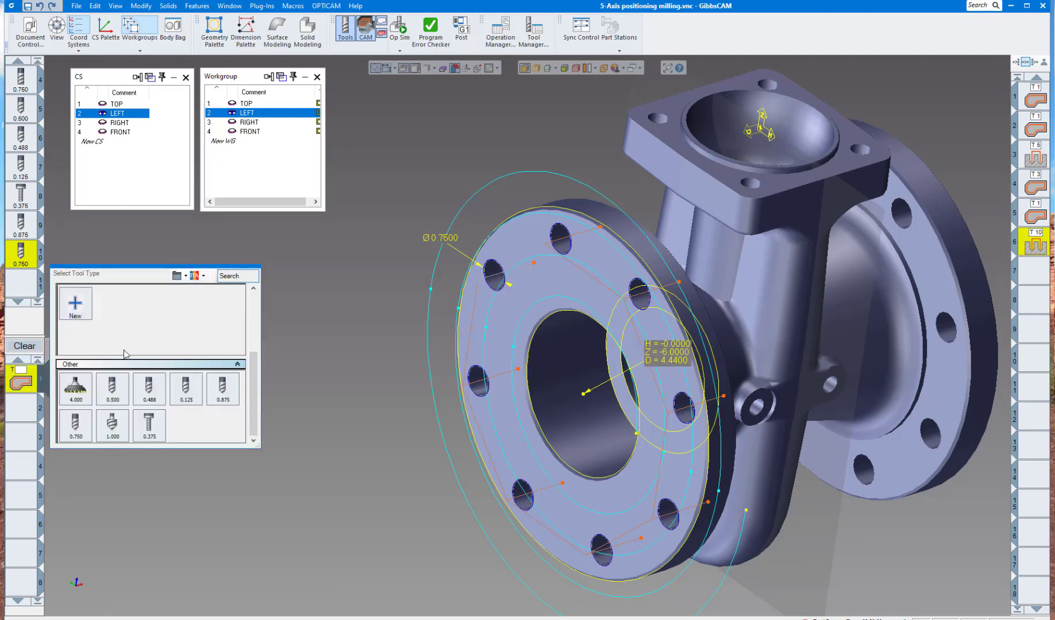
left_click(112, 425)
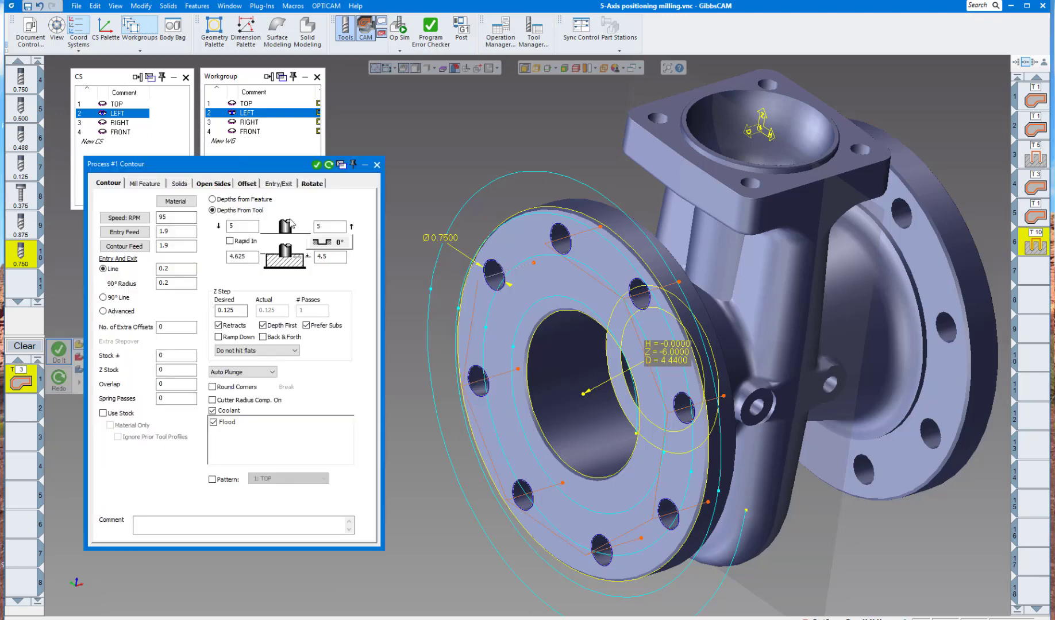
Set the Contour process's machining coordinate system to 2: LEFT and its final cutting depth to 4.38.
left_click(312, 184)
left_click(135, 201)
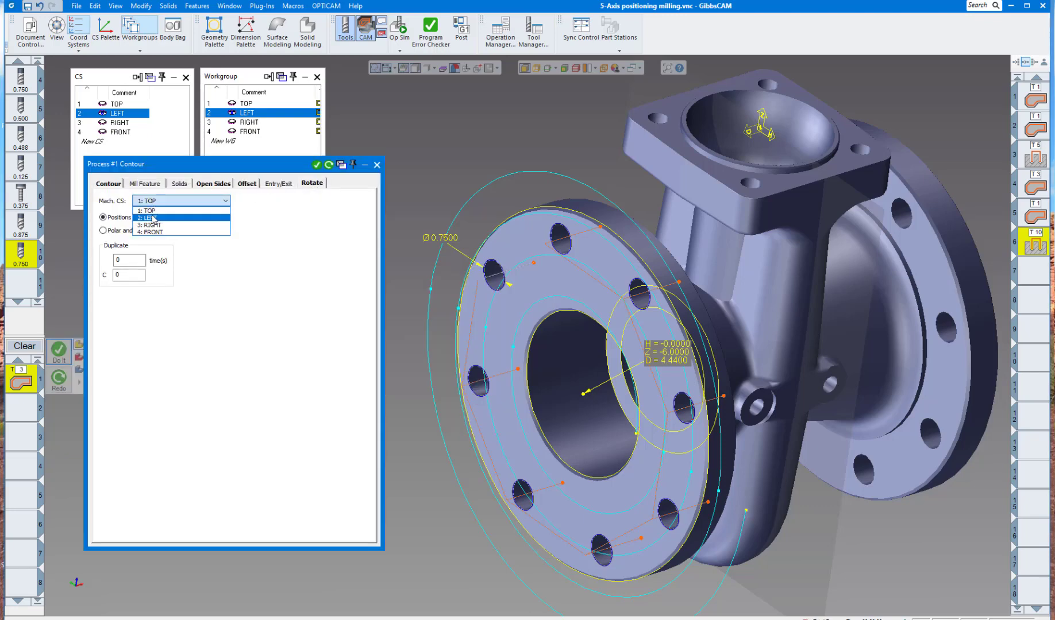
left_click(136, 202)
left_click(110, 183)
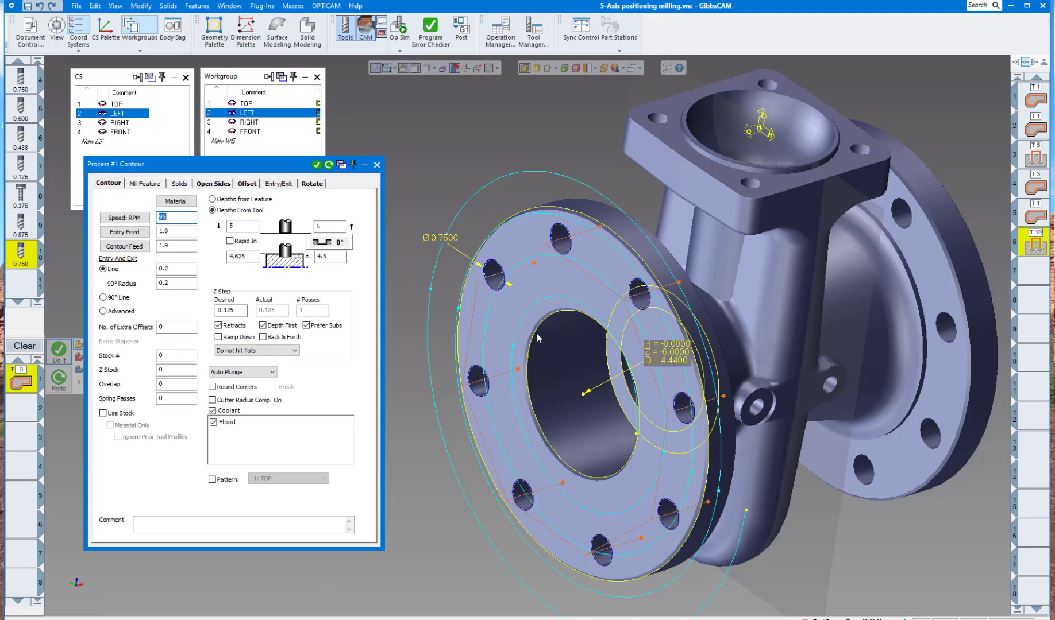
left_click(343, 260)
scroll(555, 323, "up", 5)
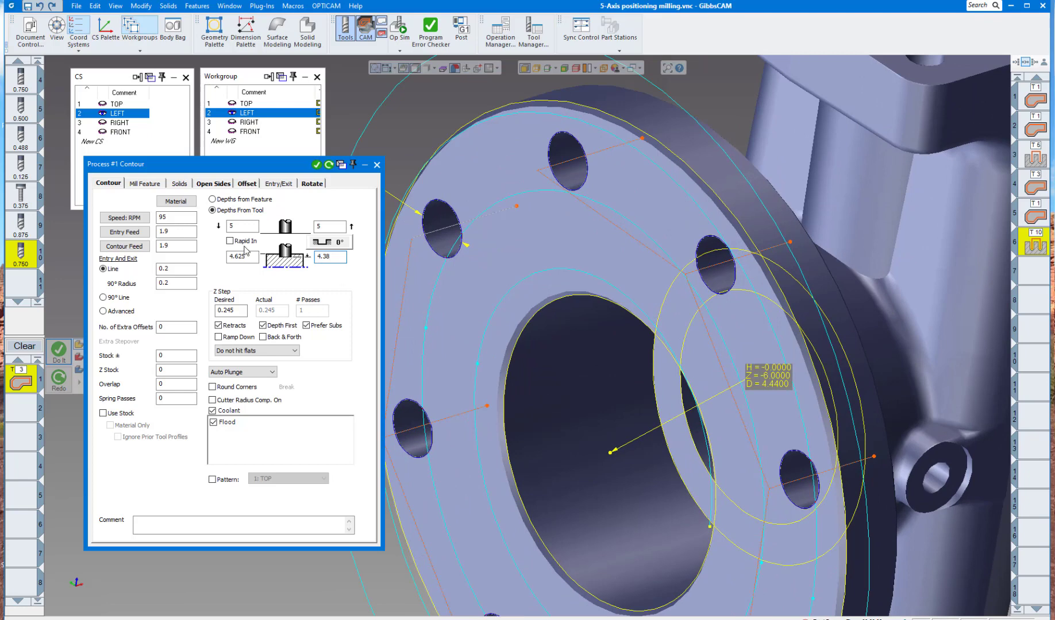
left_click(376, 165)
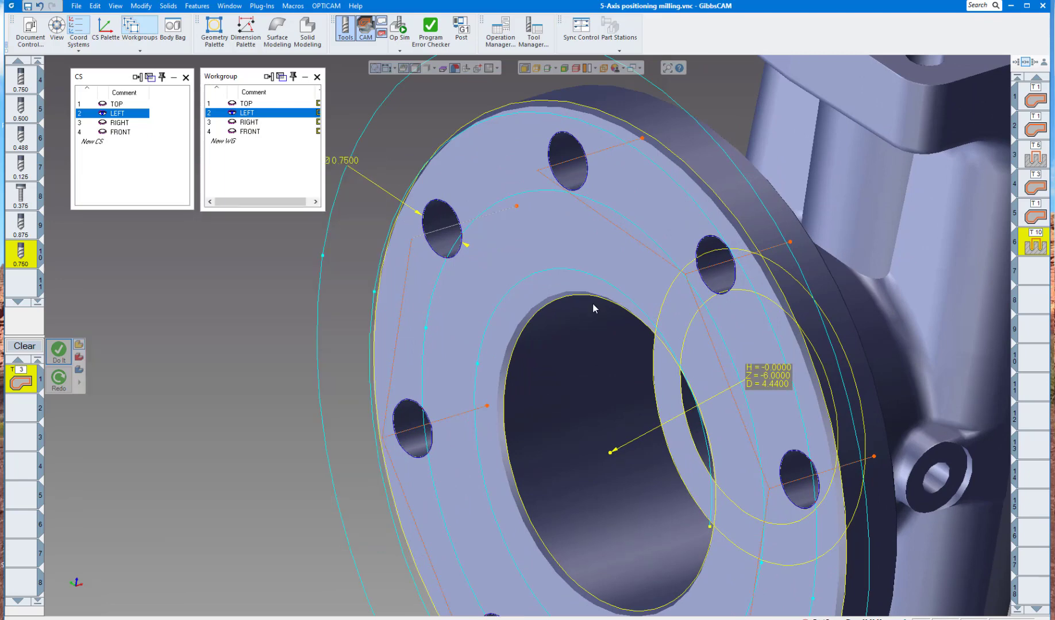
Select the edge circle of the left flange's center bore as the cut shape and generate the chamfering contour inside it.
left_click(592, 297)
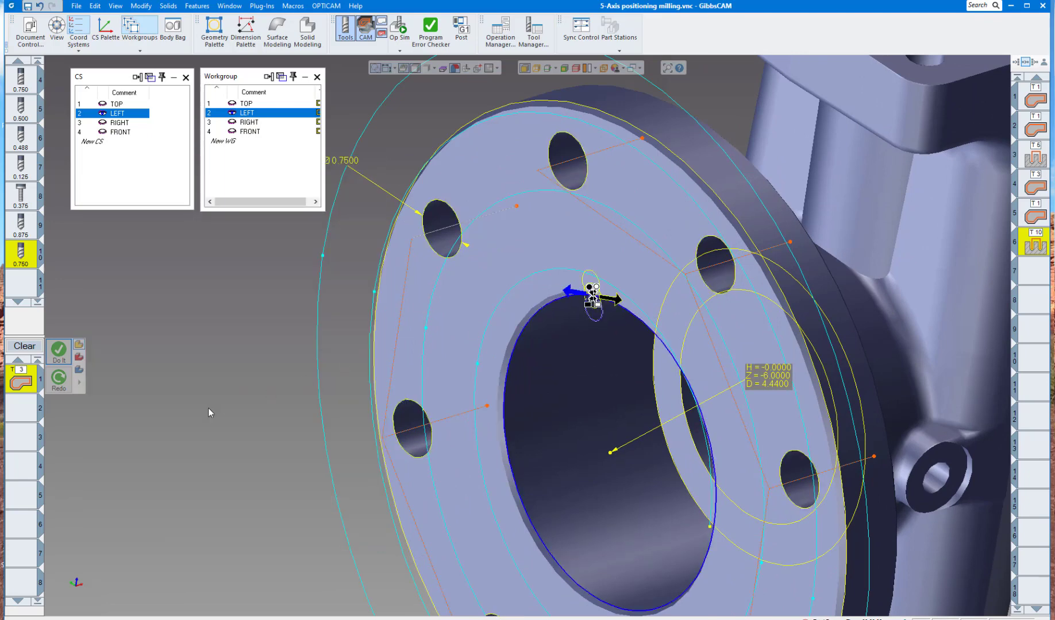
left_click(70, 362)
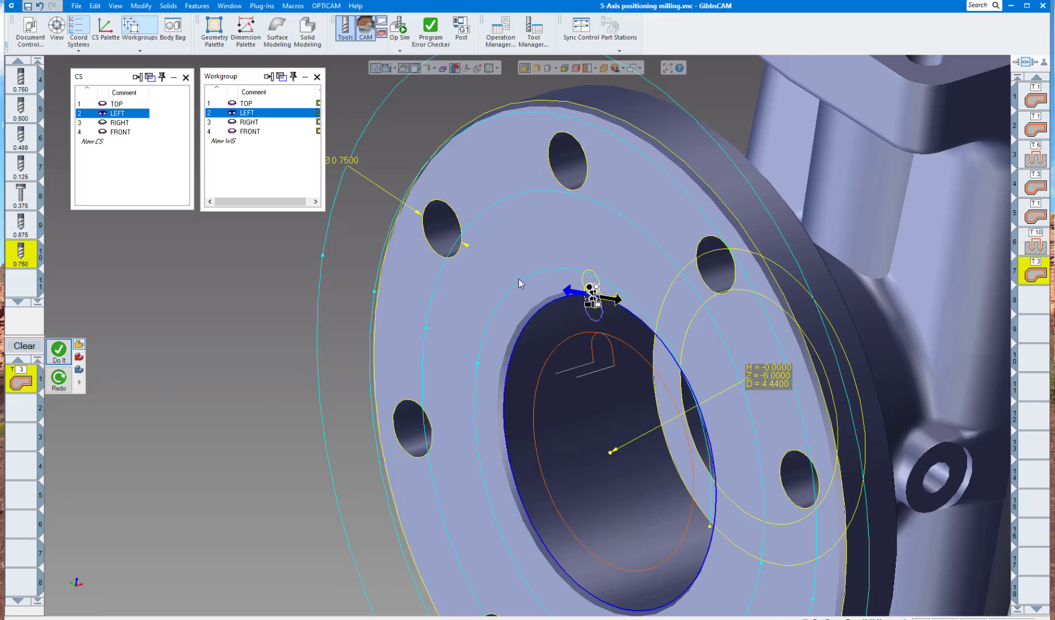
scroll(624, 167, "up", 3)
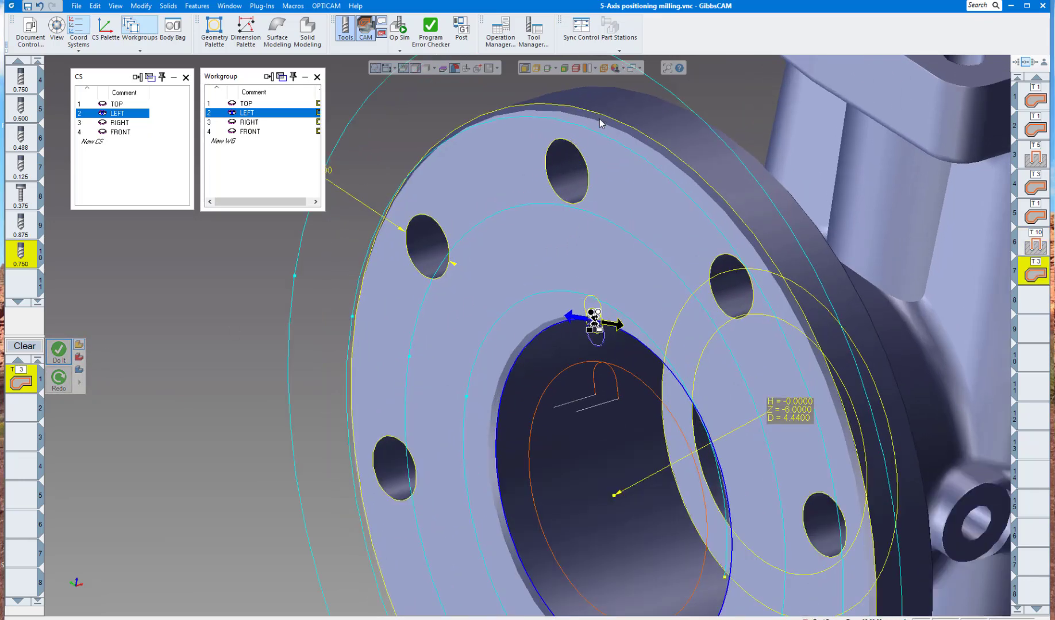
Select the left flange's outer edge circle, set the cut to its outer side, and generate the second chamfering contour.
scroll(602, 127, "down", 3)
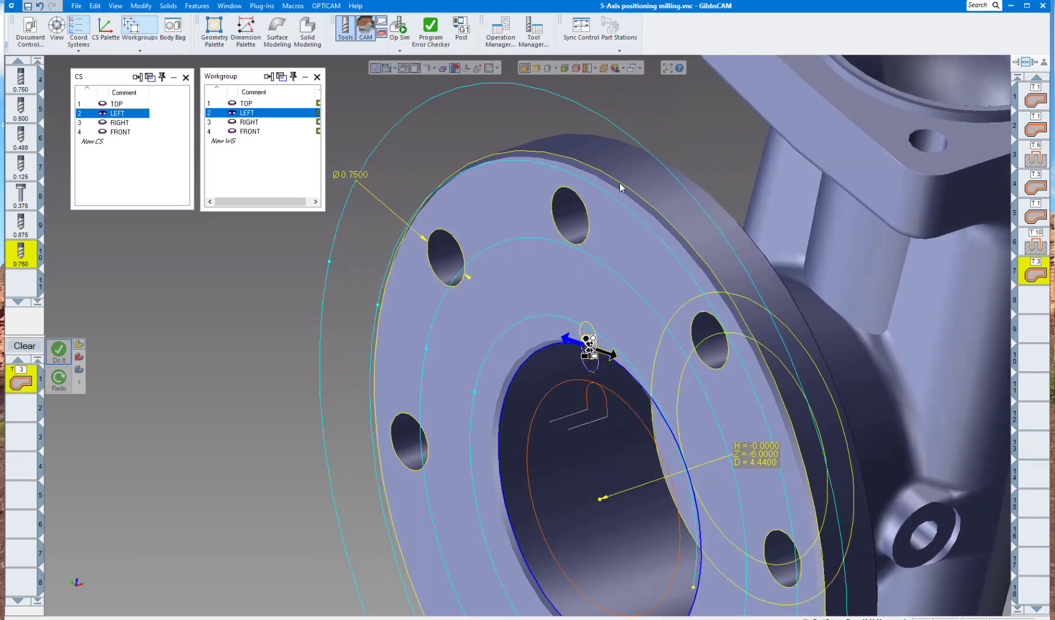
left_click(620, 182)
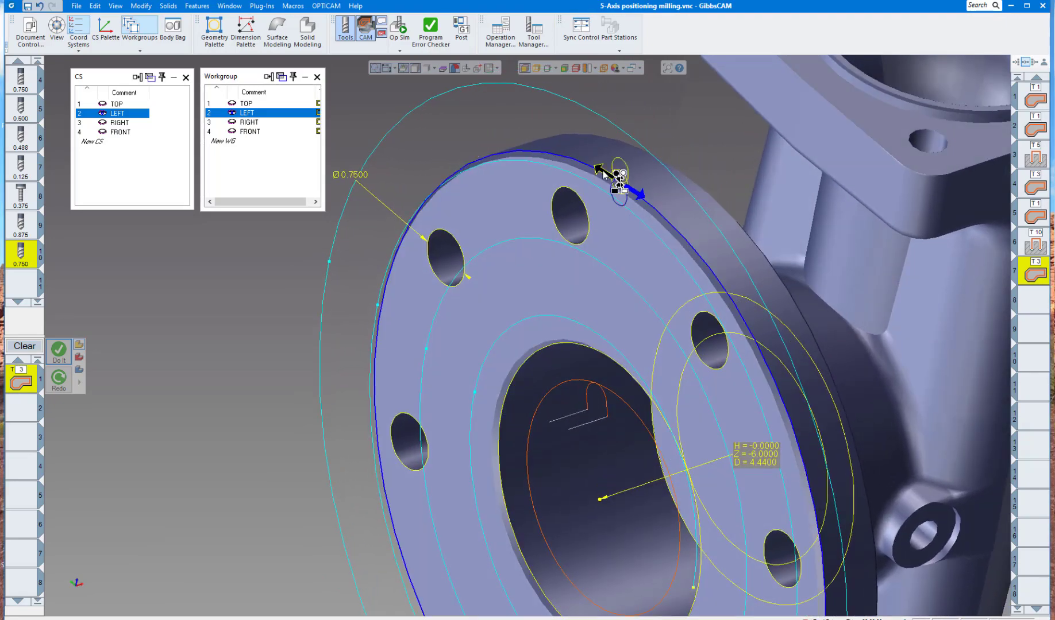
scroll(620, 184, "up", 2)
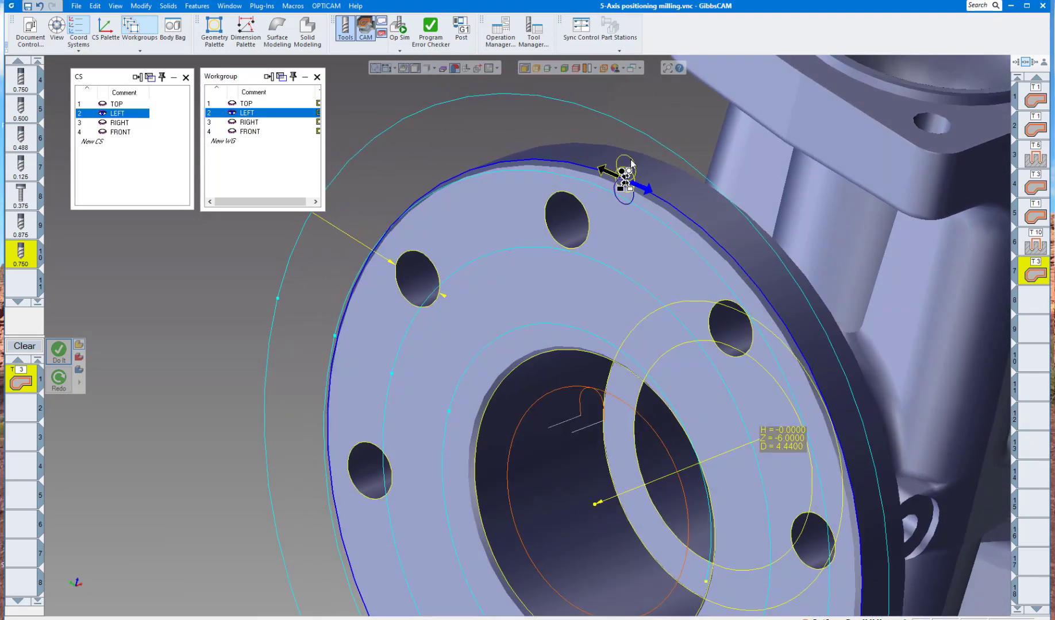
left_click(631, 162)
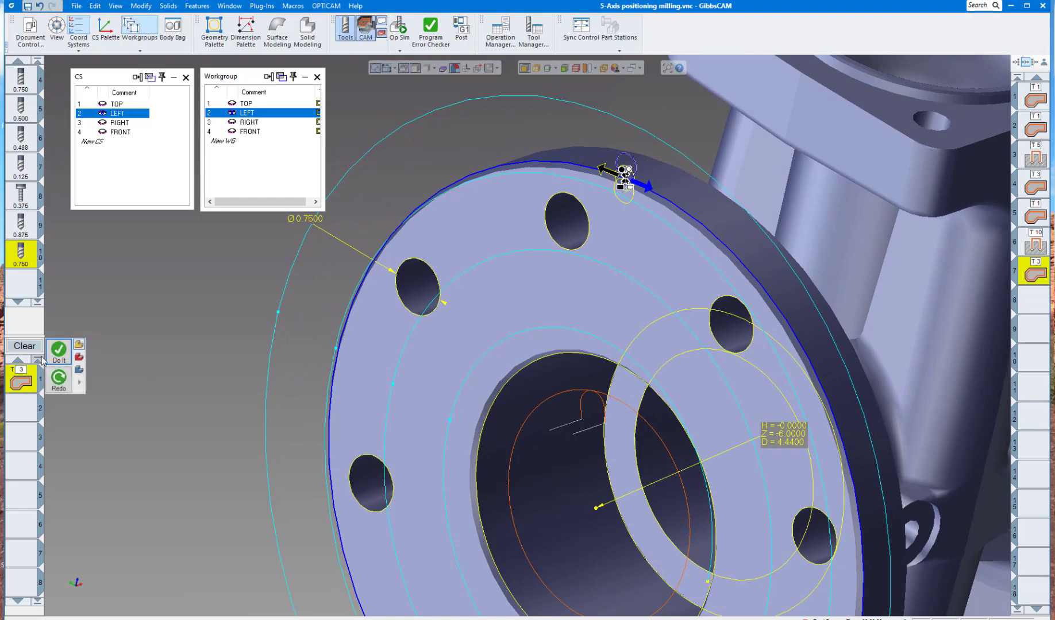
left_click(60, 353)
scroll(426, 277, "down", 5)
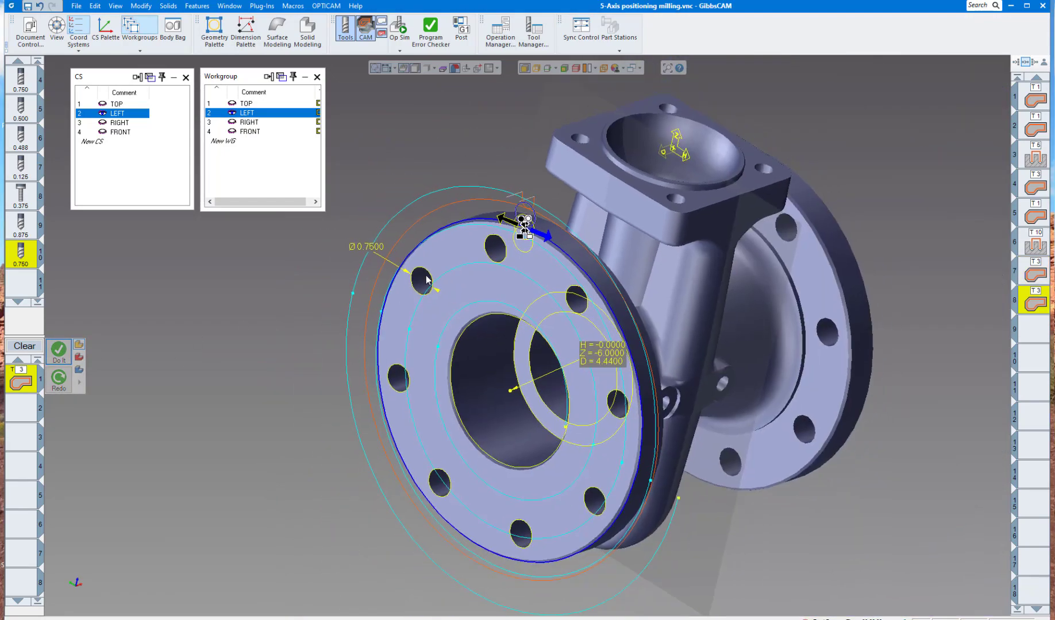
middle_click_drag(426, 276, 426, 279)
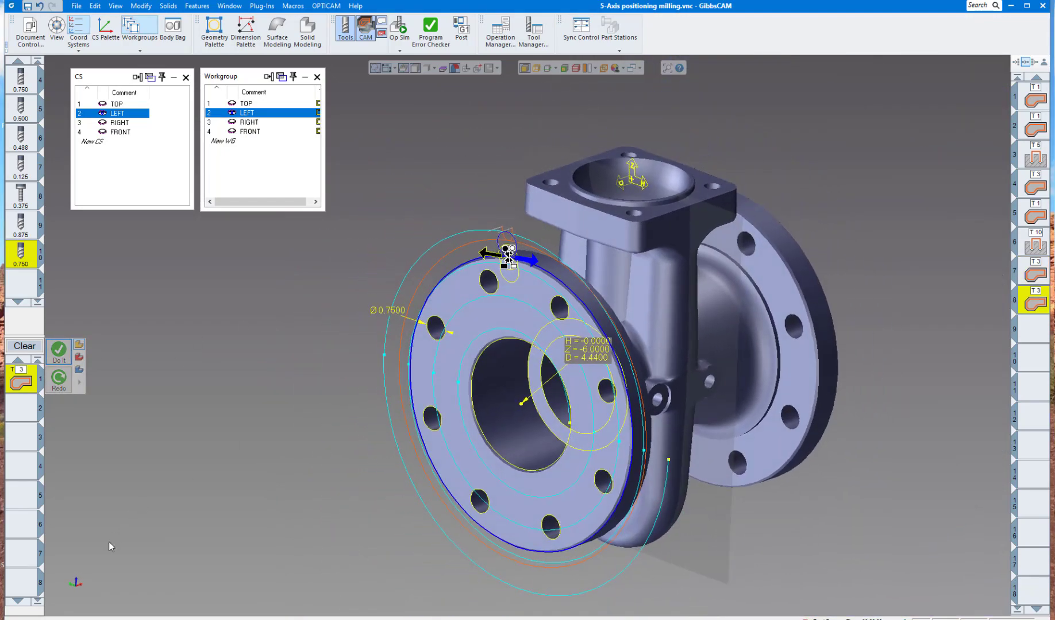
Run the Op Sim simulation of all operations and inspect the machined left flange, its bolt holes and chamfered edges.
left_click(84, 607)
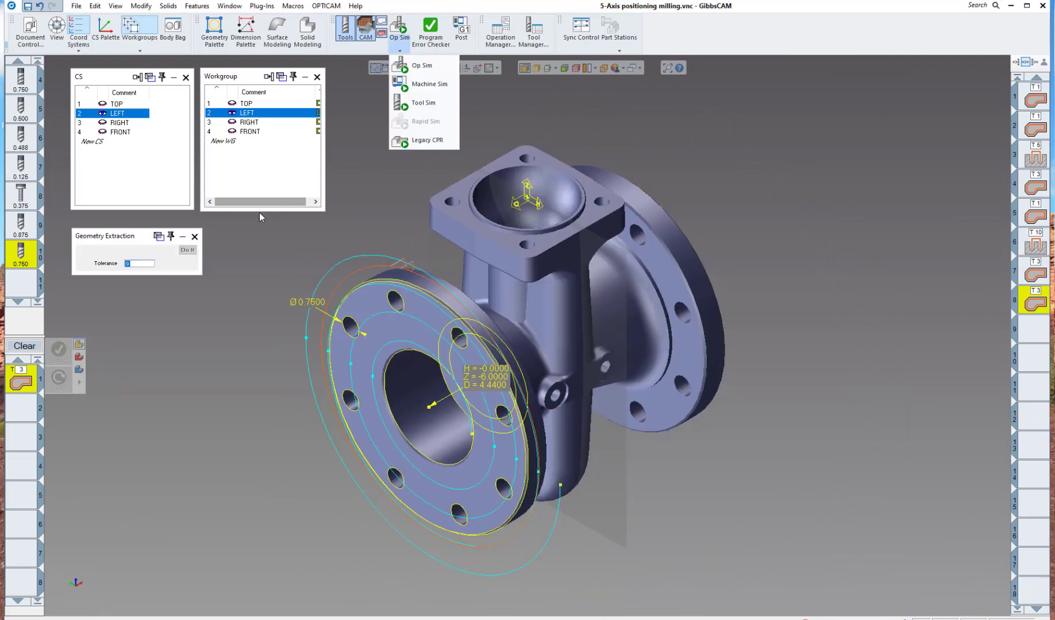
left_click(428, 65)
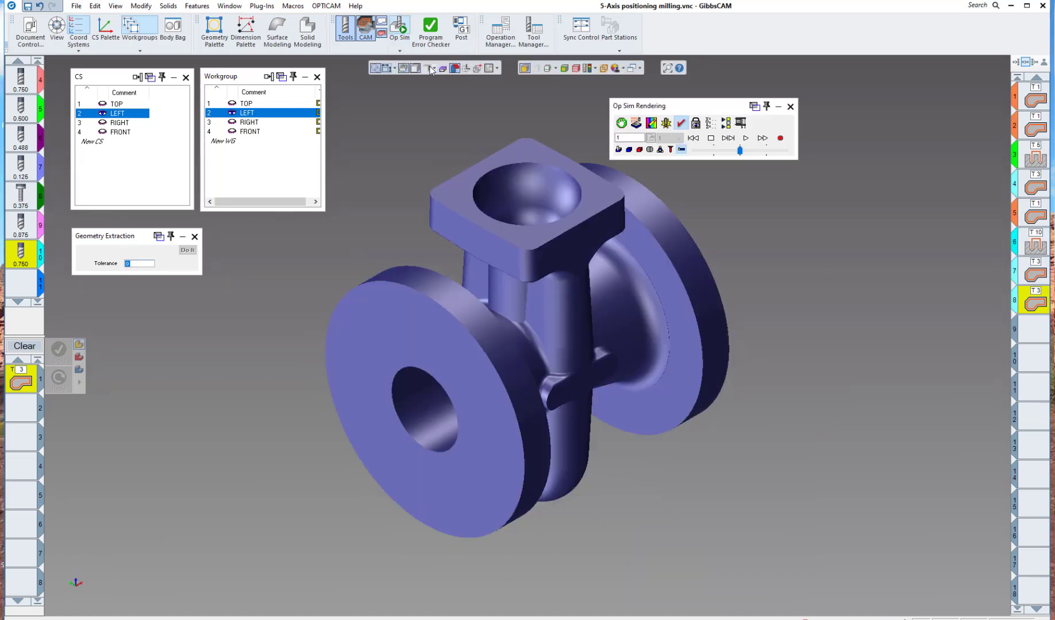
left_click(745, 139)
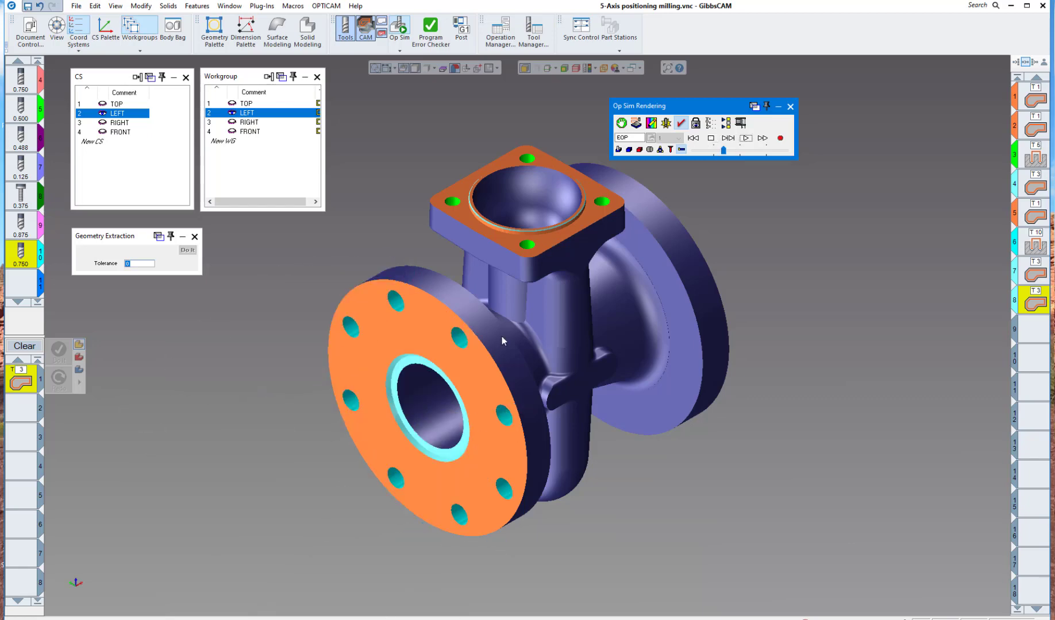
scroll(463, 342, "up", 4)
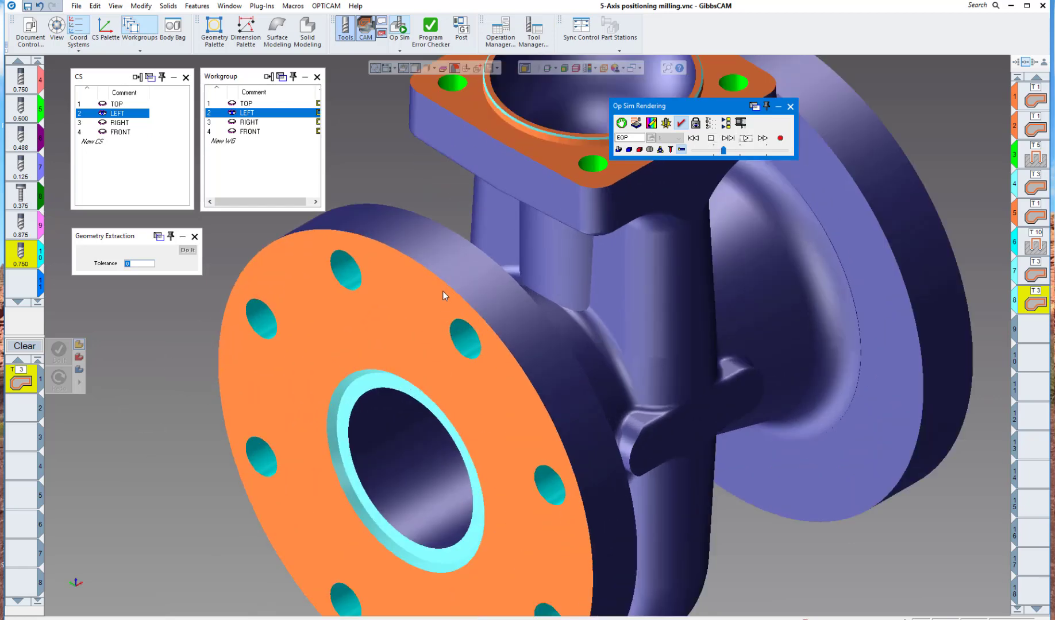
scroll(443, 292, "down", 2)
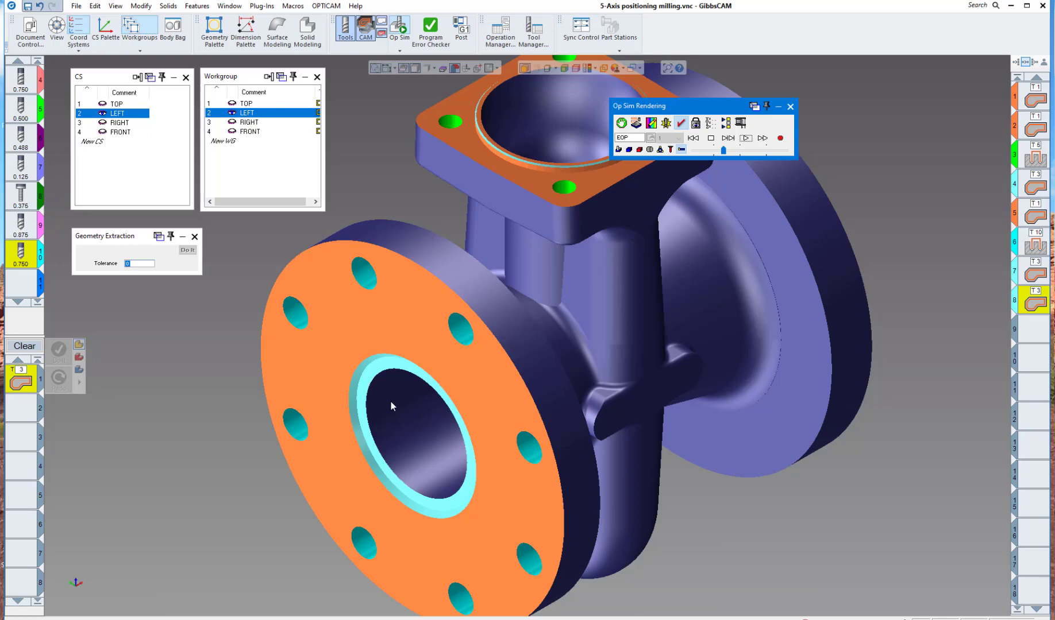
left_click(790, 107)
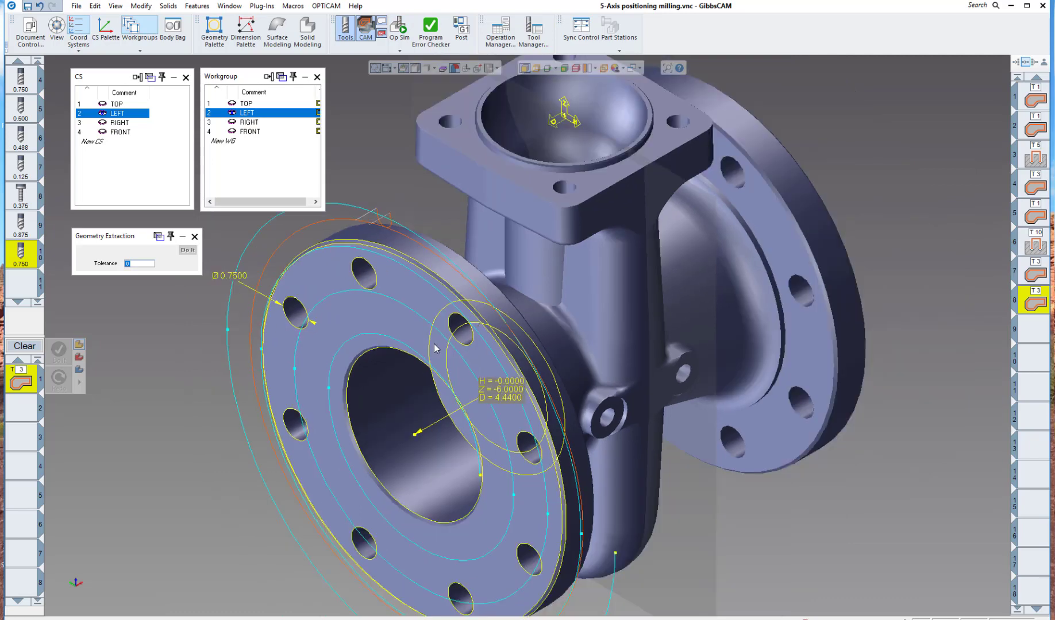
Turn off the CAM display to hide the process and operation lists while viewing the left flange's bore up close.
scroll(437, 350, "up", 1)
scroll(437, 349, "down", 1)
scroll(389, 383, "up", 2)
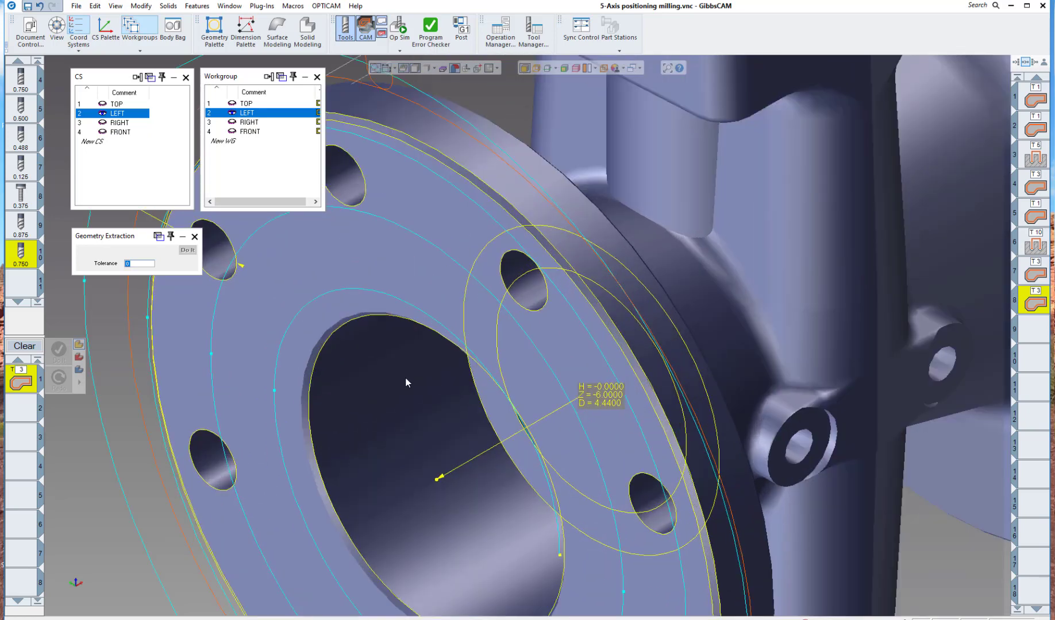
middle_click_drag(406, 382, 489, 423)
left_click(363, 28)
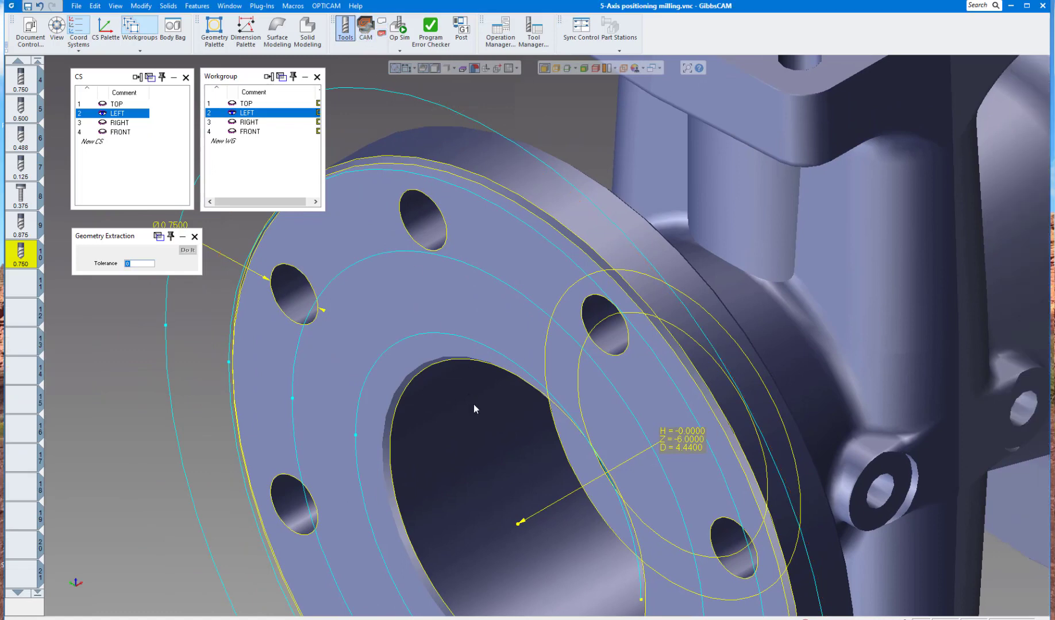
Extract the larger edge circle of the left flange's center bore chamfer as geometry.
scroll(463, 391, "up", 3)
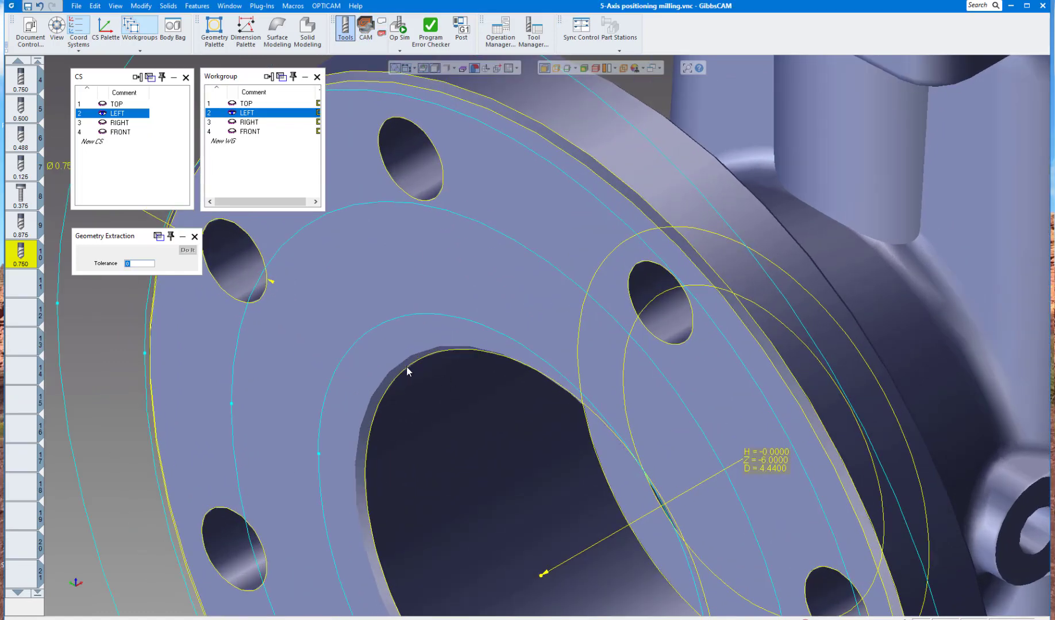
left_click(557, 68)
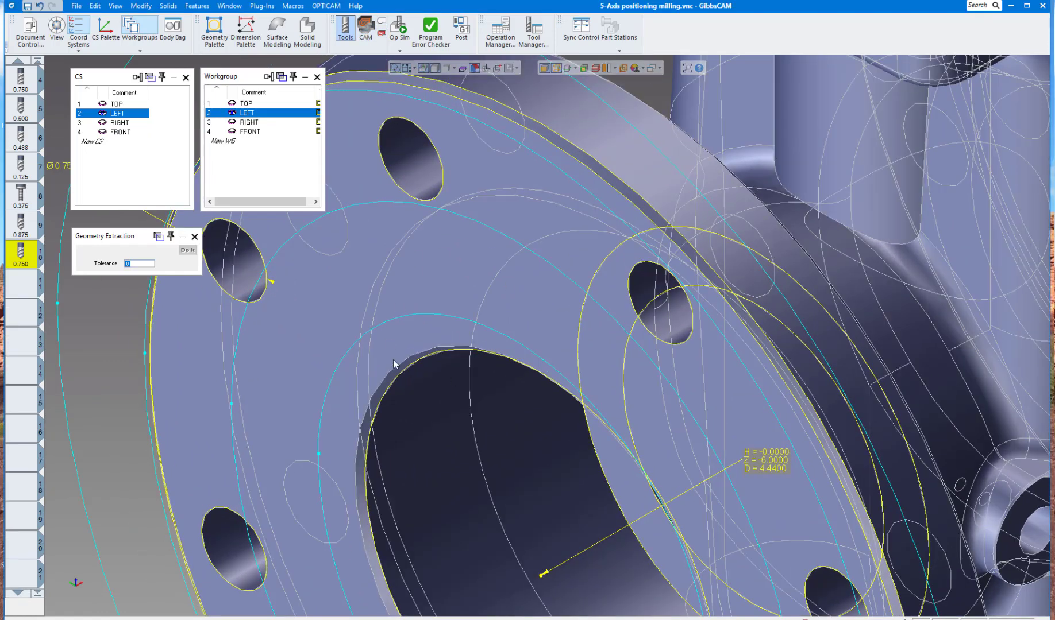
right_click(400, 366)
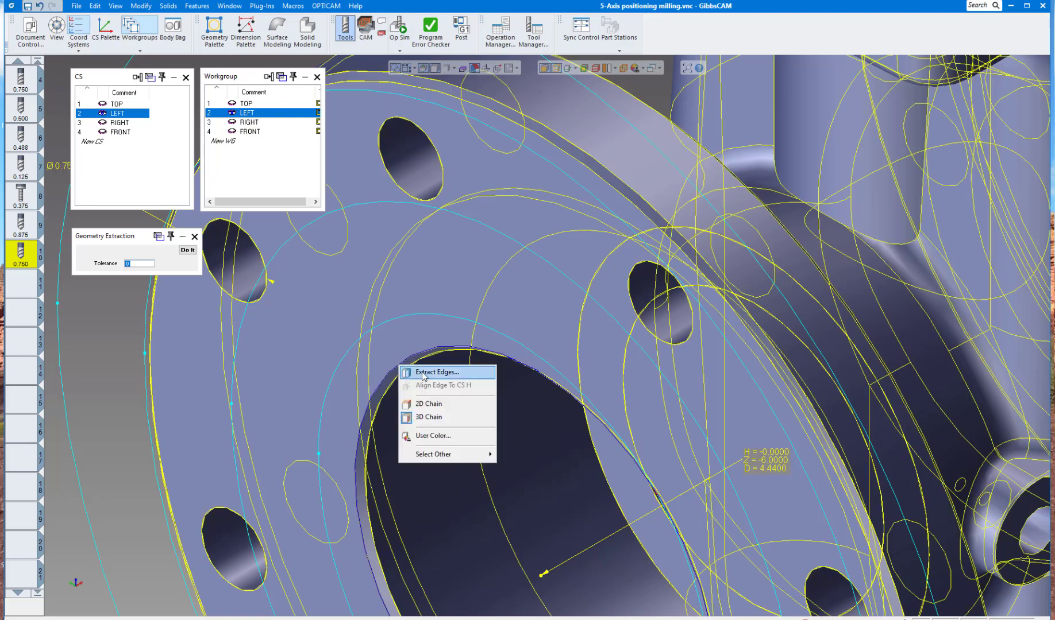
left_click(426, 374)
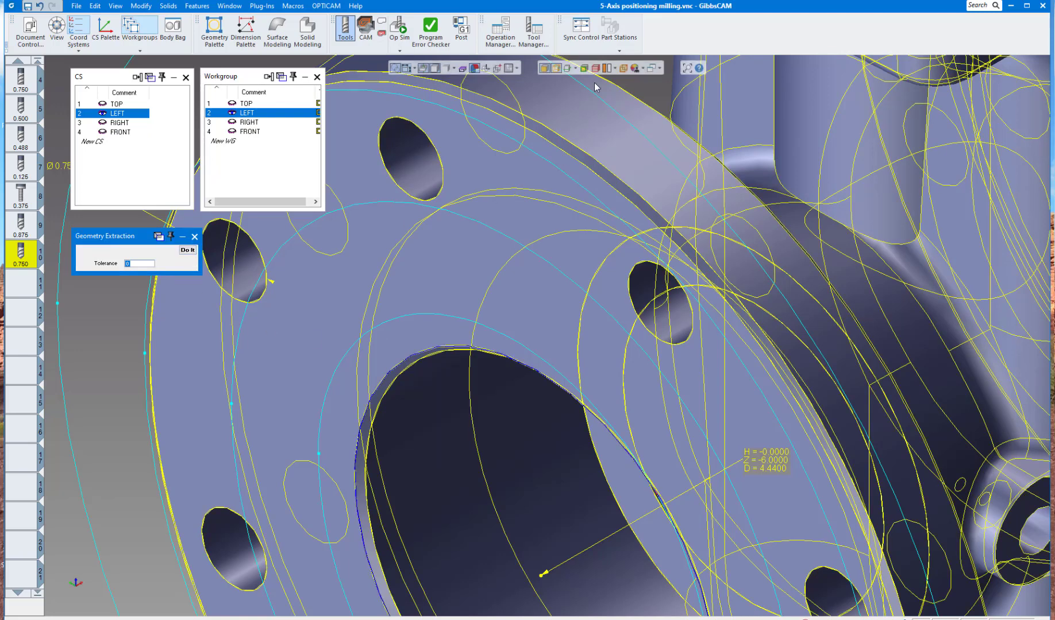
left_click(556, 69)
scroll(422, 359, "down", 2)
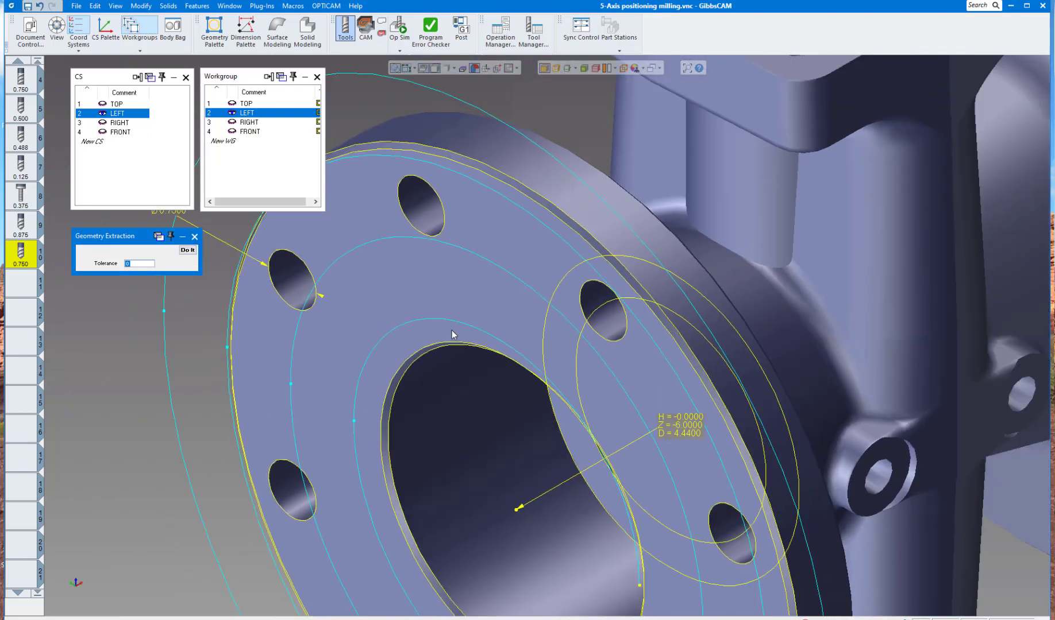
Reselect the bore chamfering contour's cut shape as the extracted larger edge circle, restore its cut direction, and regenerate the operation.
left_click(366, 27)
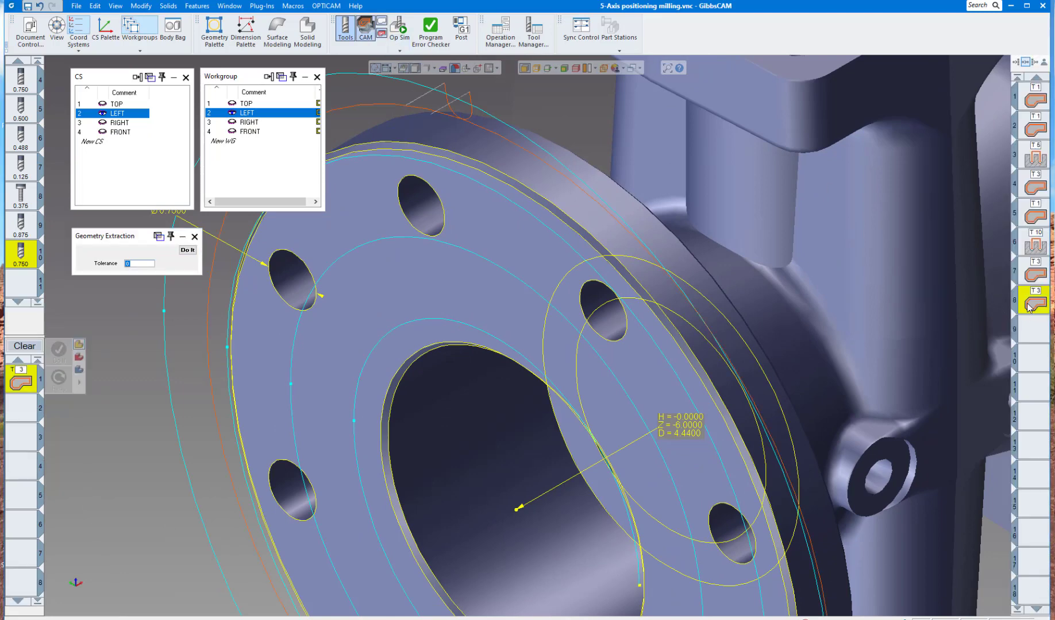
double_click(1031, 304)
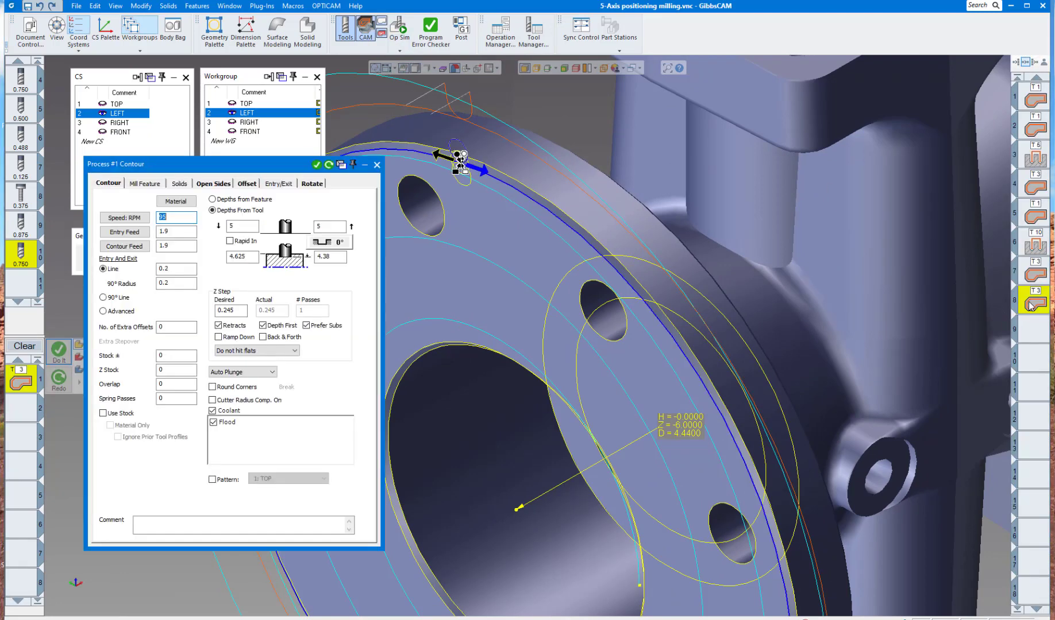
double_click(1033, 275)
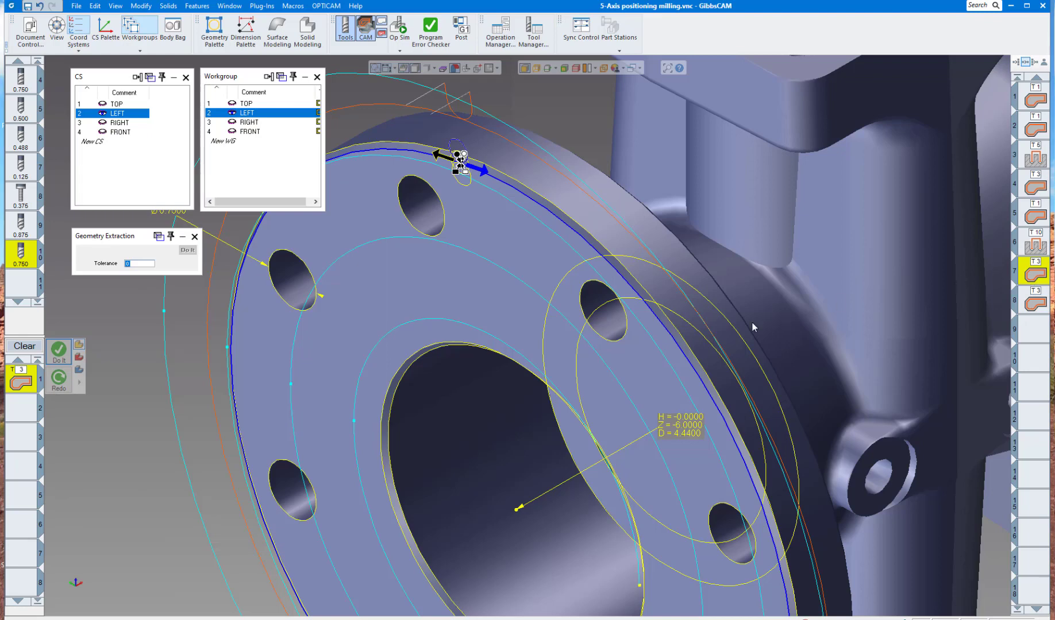
scroll(474, 360, "up", 5)
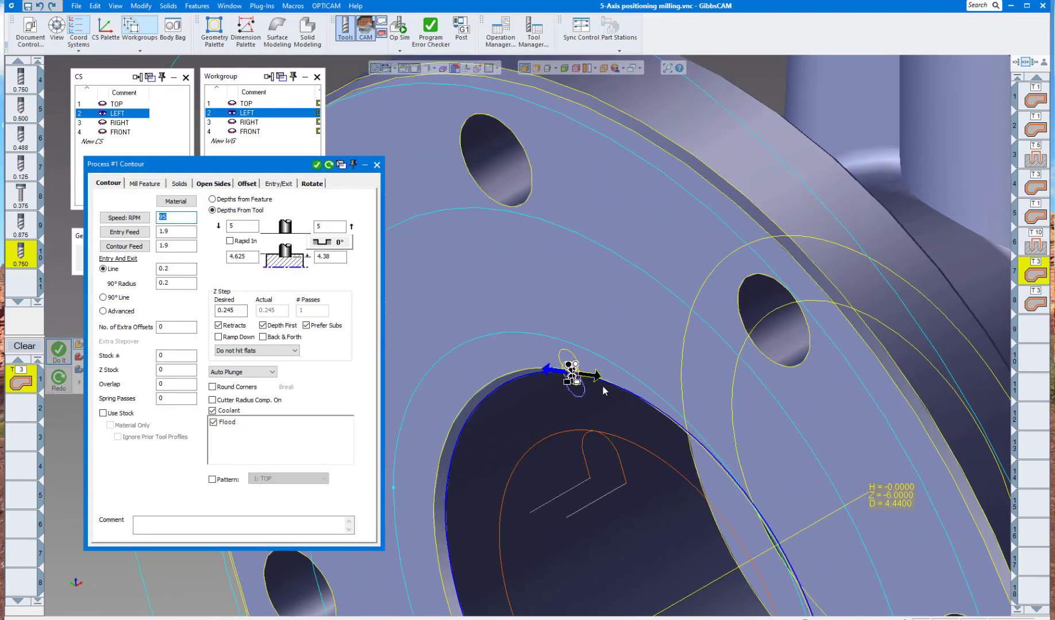
left_click(580, 384)
left_click(573, 374)
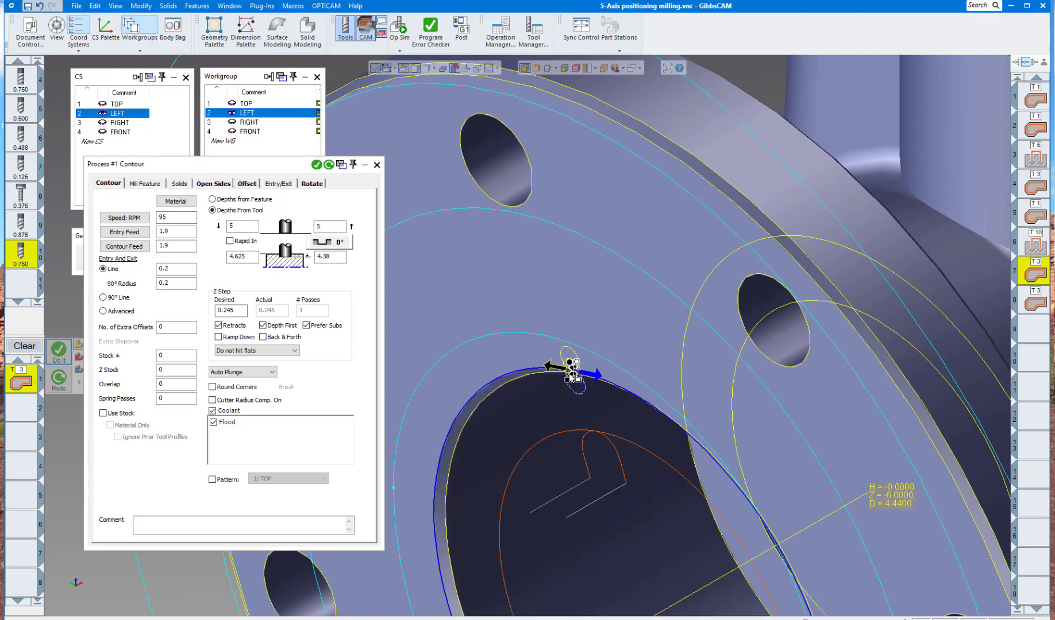
left_click(548, 366)
left_click(328, 165)
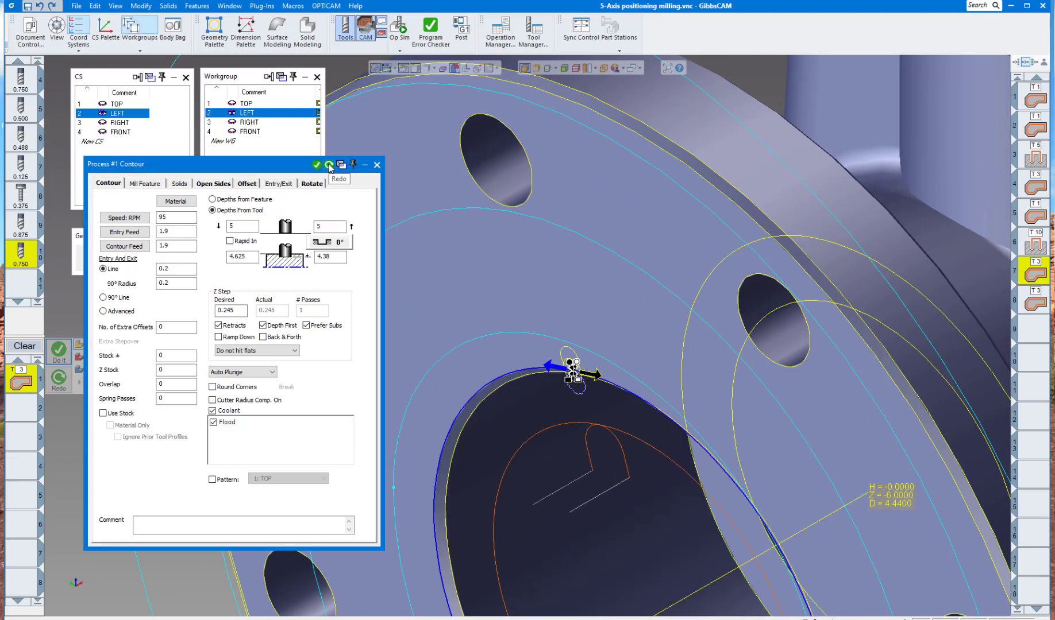
Review the cut shape and direction of the left flange's outer edge chamfering contour, and close its settings.
middle_click_drag(506, 353, 1027, 303)
double_click(1034, 303)
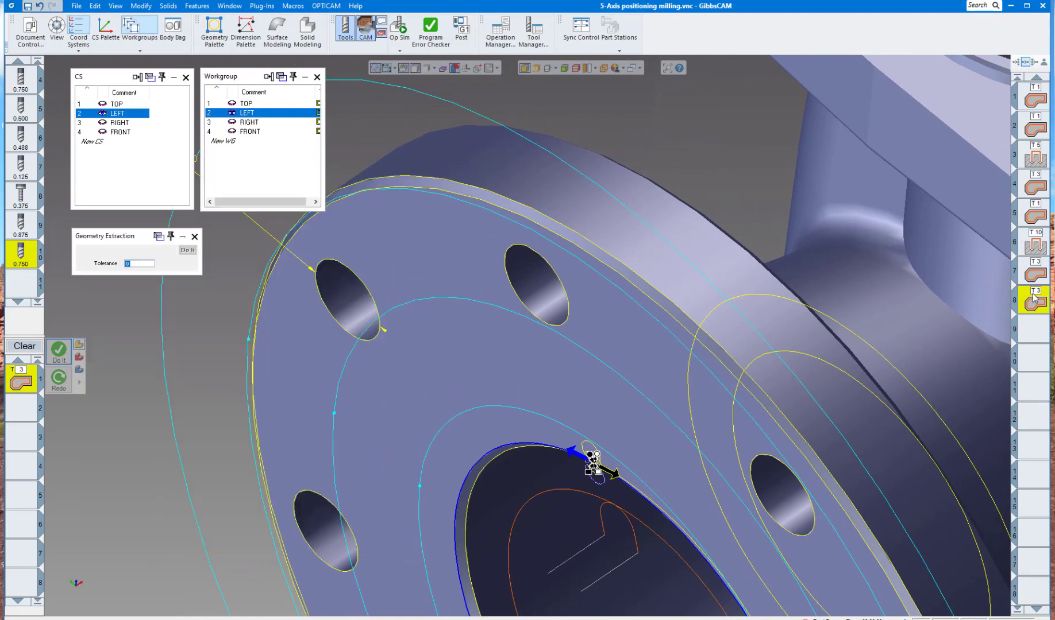
middle_click_drag(908, 277, 887, 277)
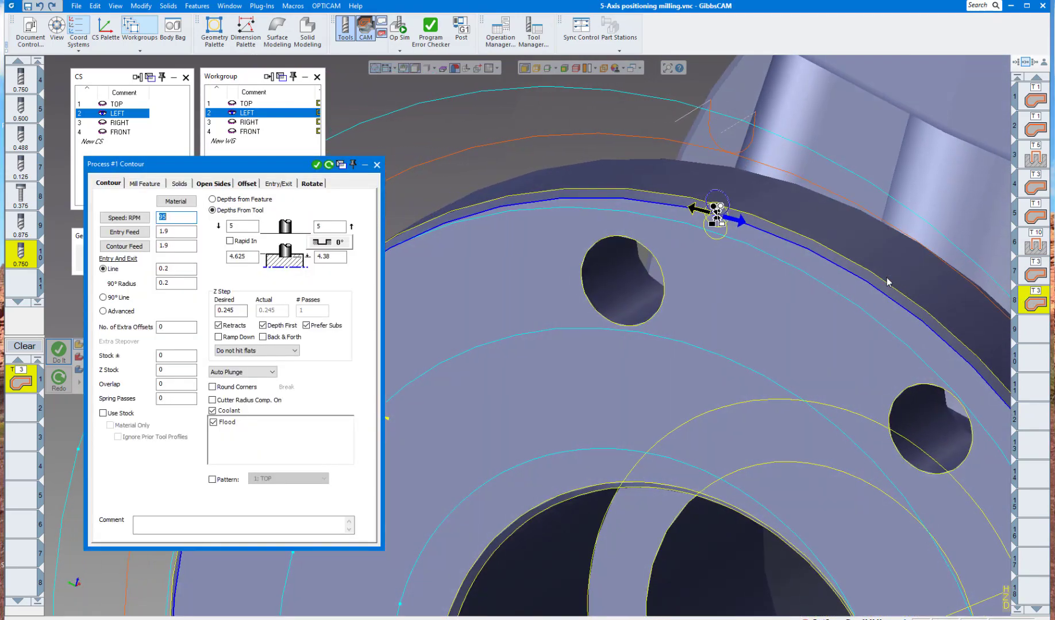
middle_click_drag(718, 239, 508, 242)
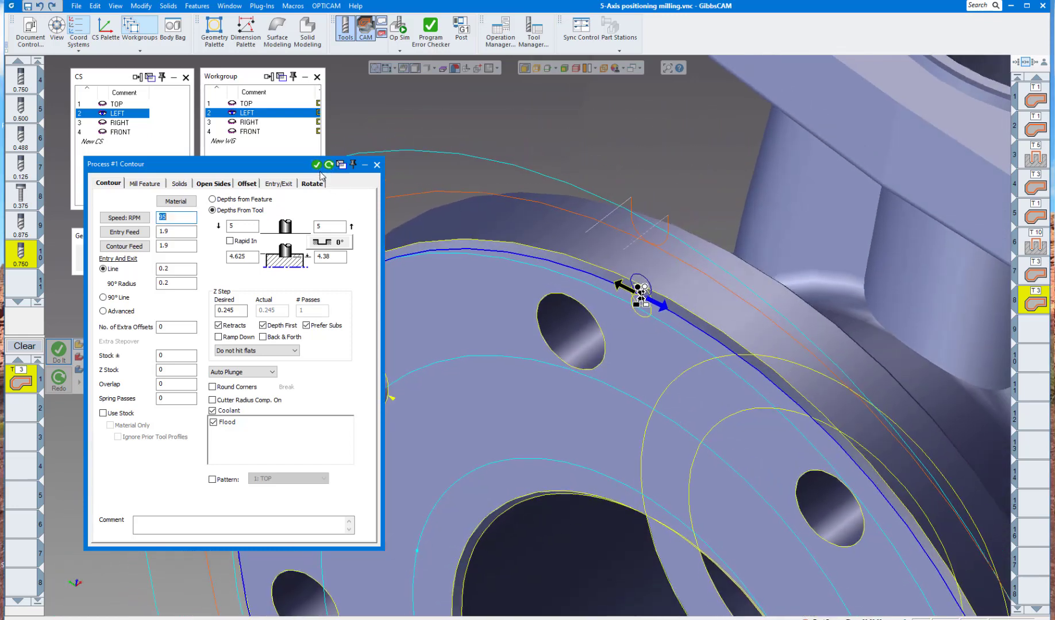
left_click(376, 167)
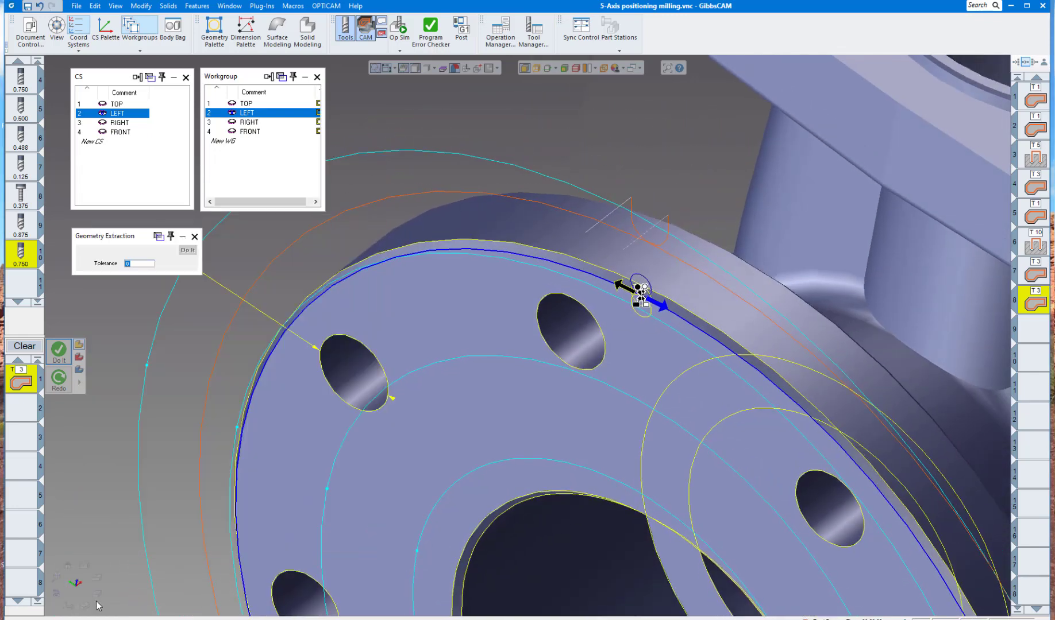
Run the Op Sim simulation on the isometric view and inspect the left flange's chamfered bore and outer edge.
left_click(58, 595)
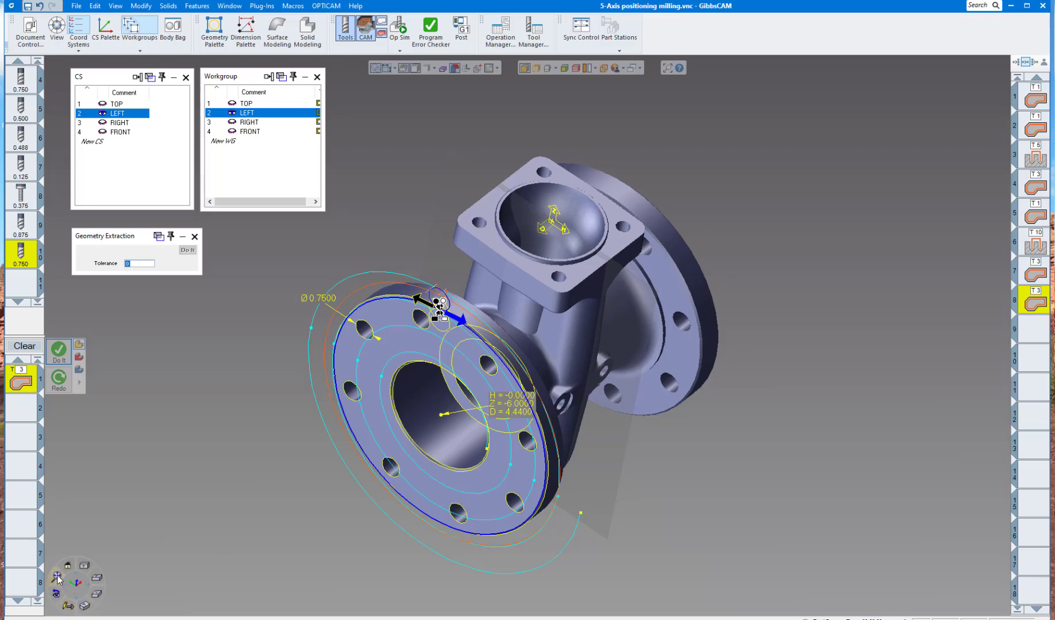
left_click(69, 608)
left_click(85, 607)
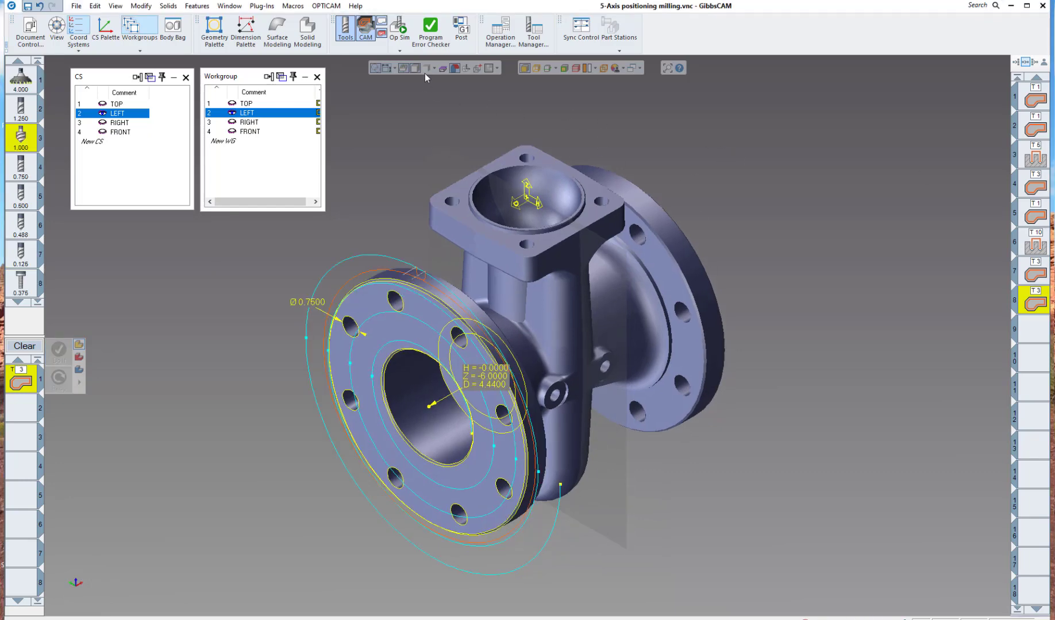
left_click(400, 28)
left_click(747, 140)
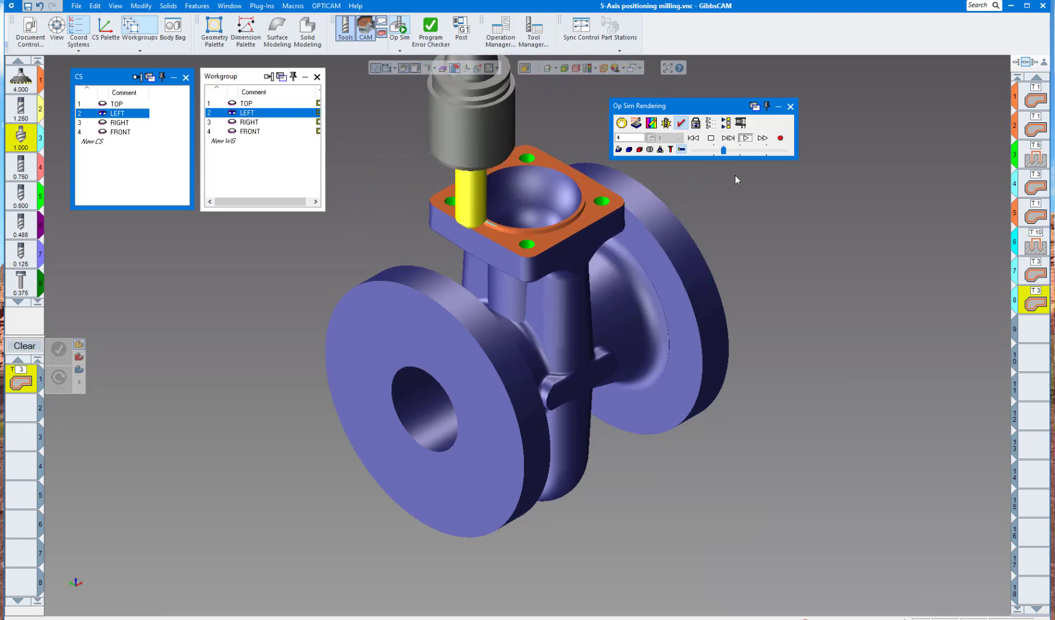
left_click(731, 150)
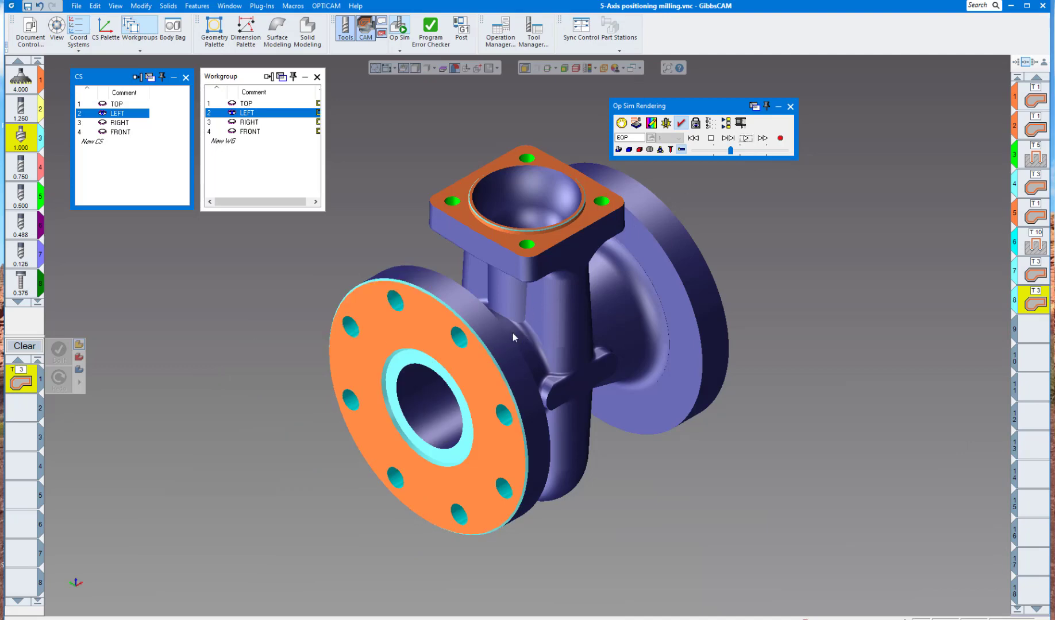
scroll(436, 360, "up", 6)
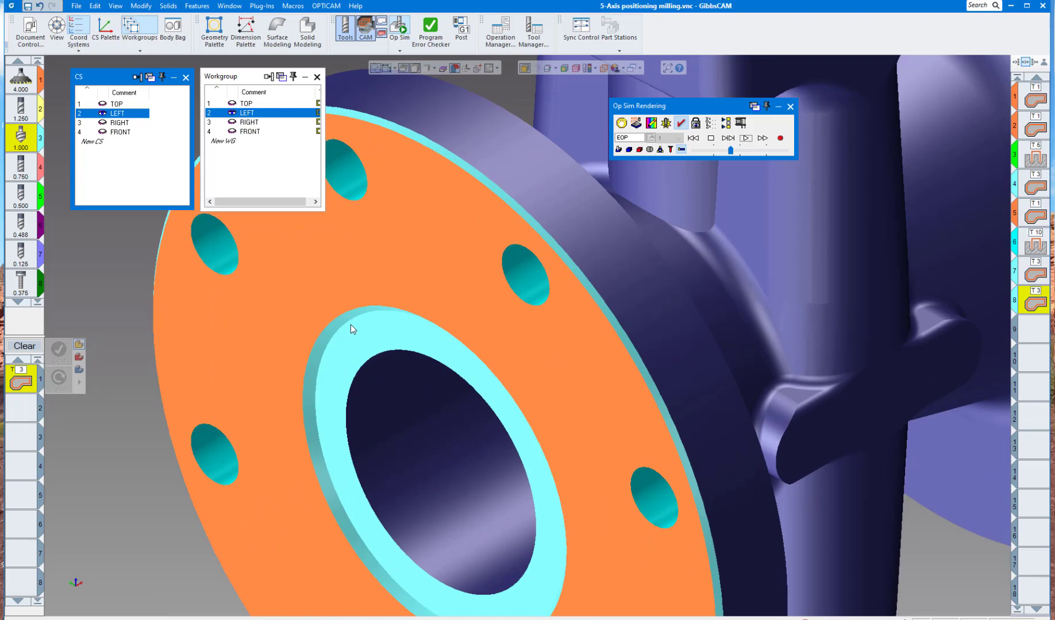
scroll(412, 350, "down", 8)
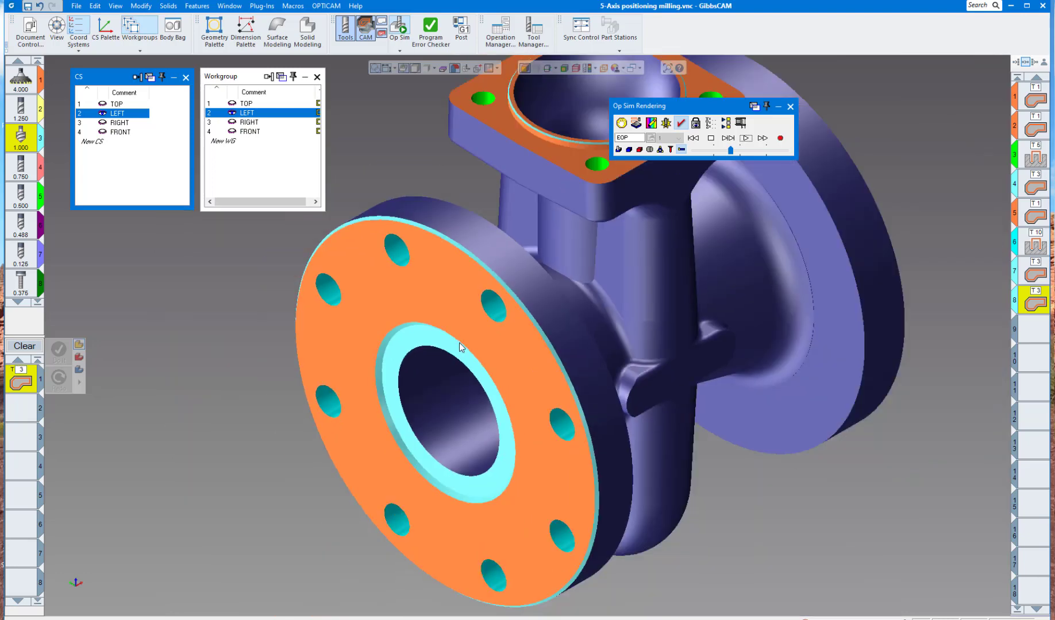
scroll(732, 195, "up", 4)
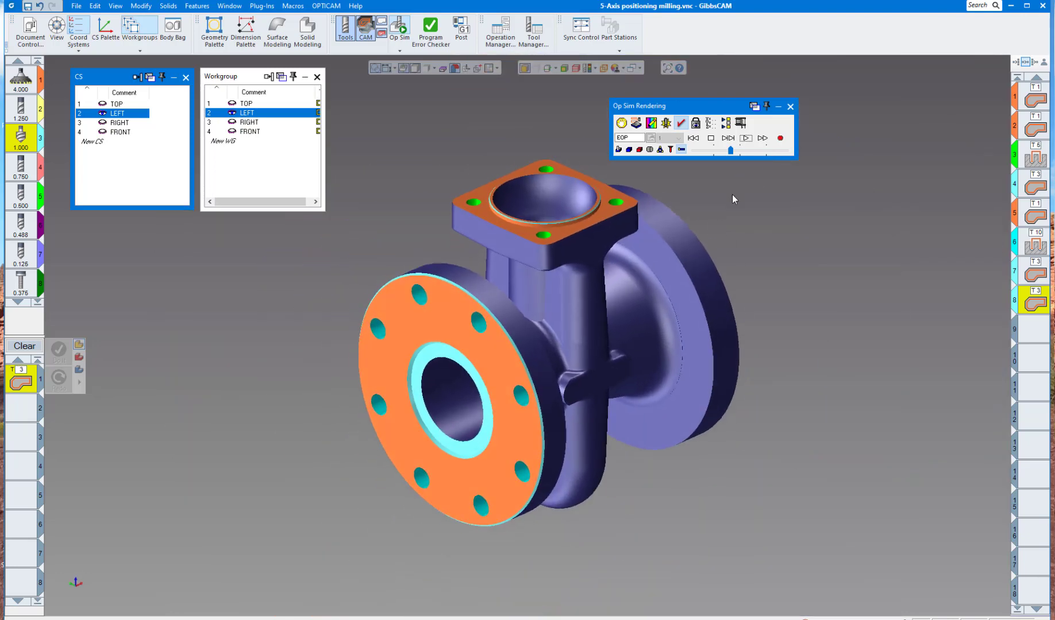
left_click(790, 107)
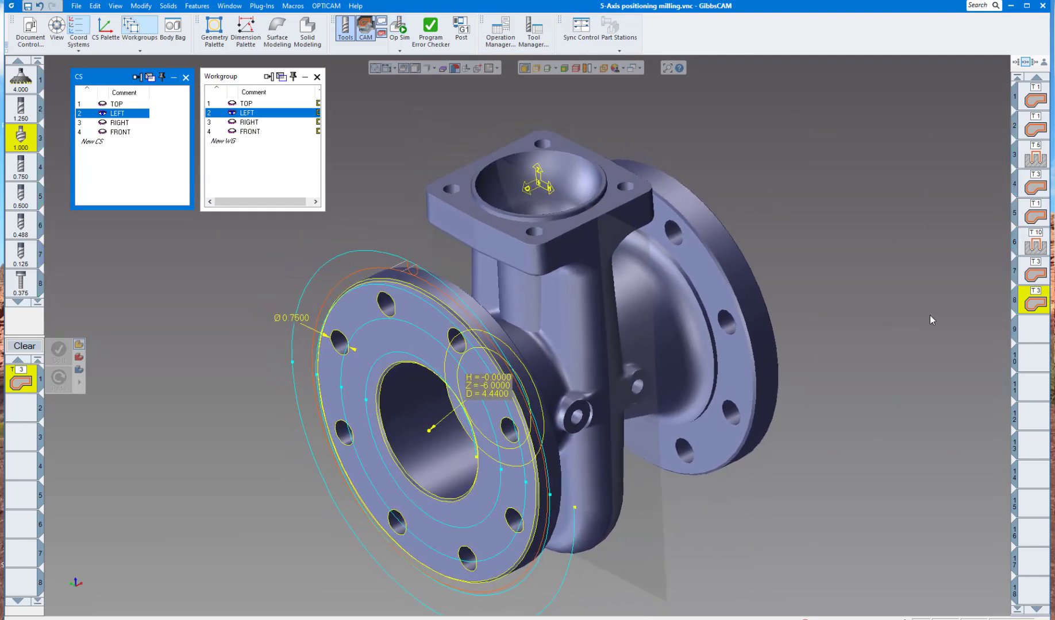
Set the insertion point after operation 6, clear the process list, and create a Contour process with the 1.25 rough endmill.
scroll(448, 371, "up", 1)
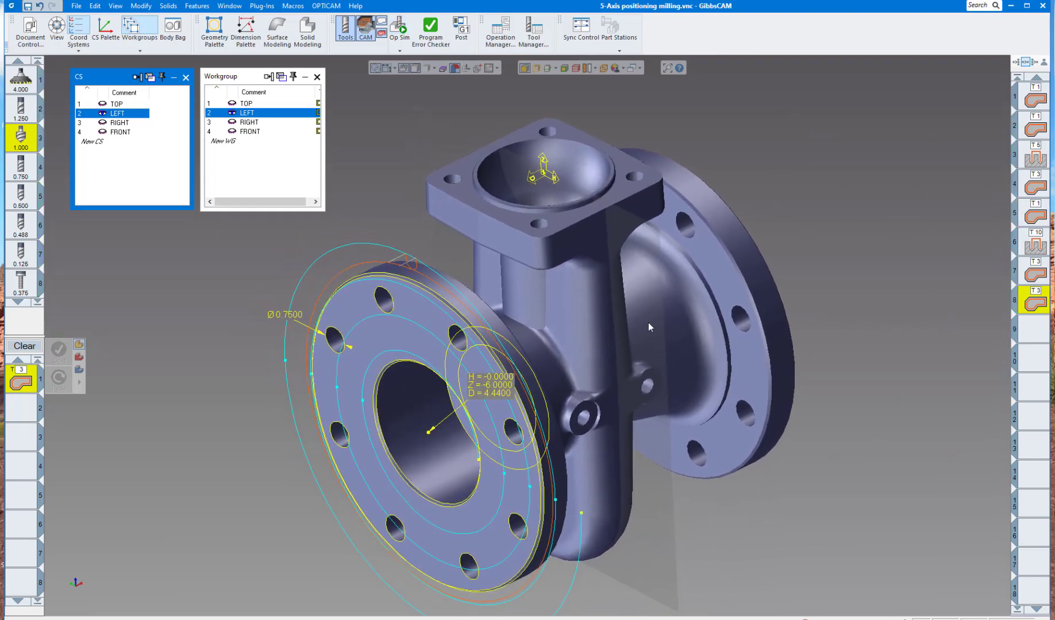
left_click(1013, 256)
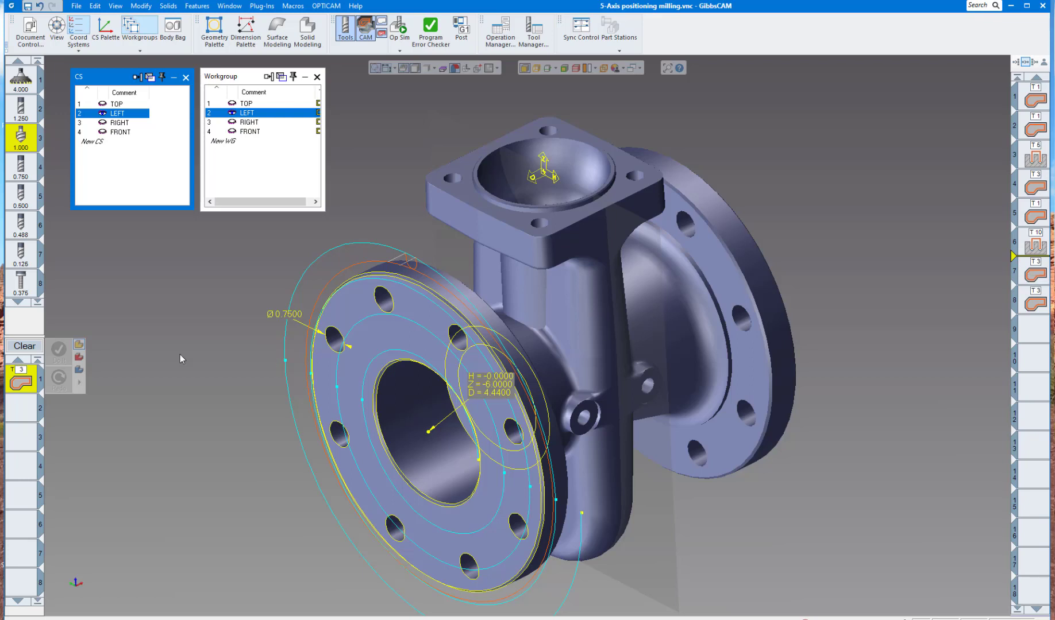
left_click(27, 347)
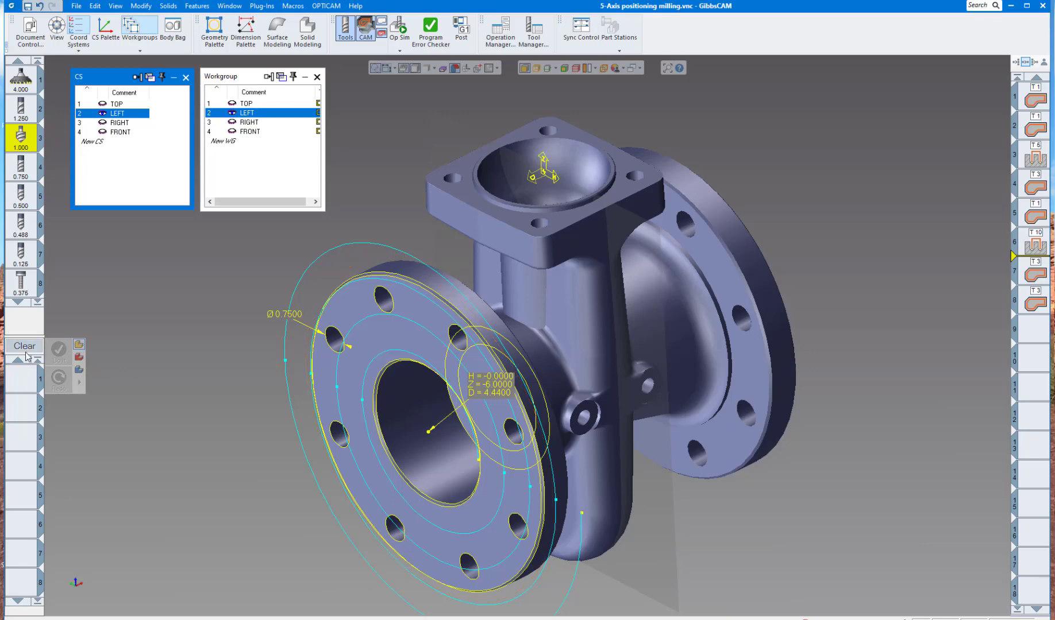
left_click(23, 376)
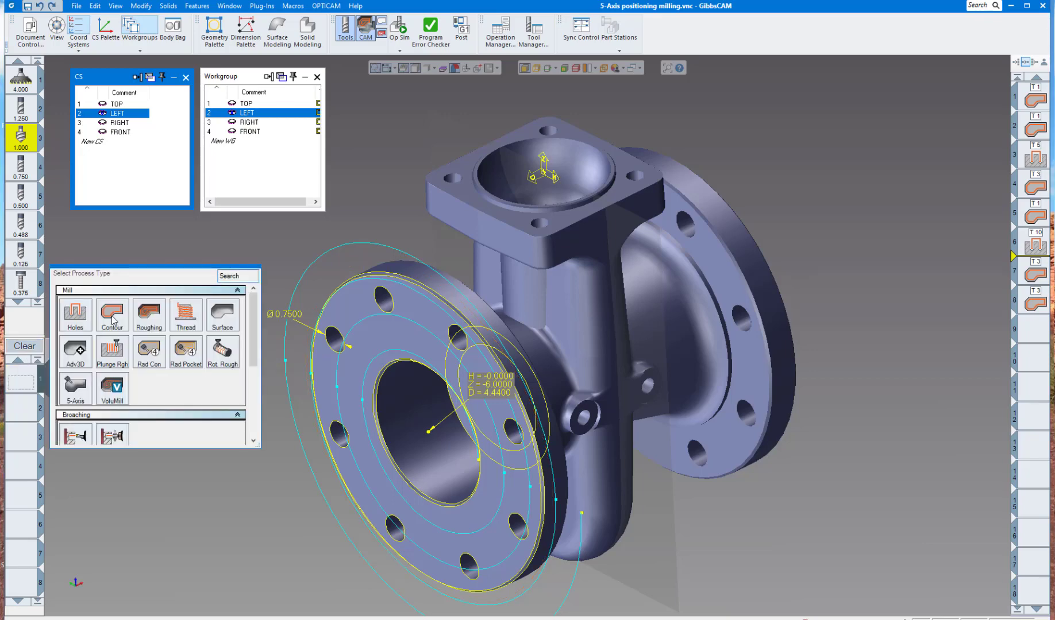
left_click(114, 321)
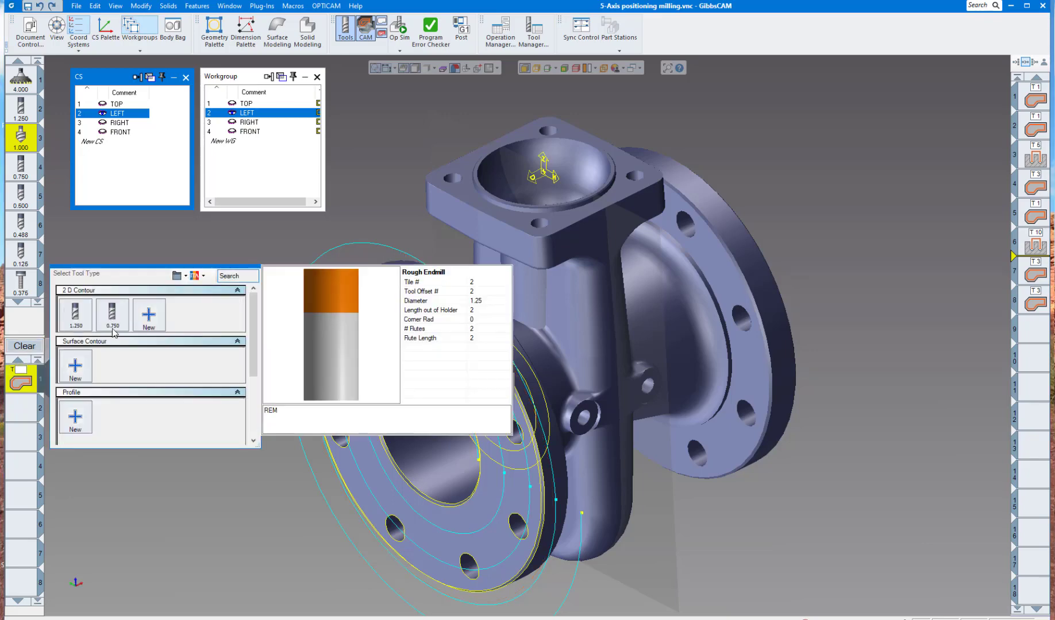
left_click(113, 331)
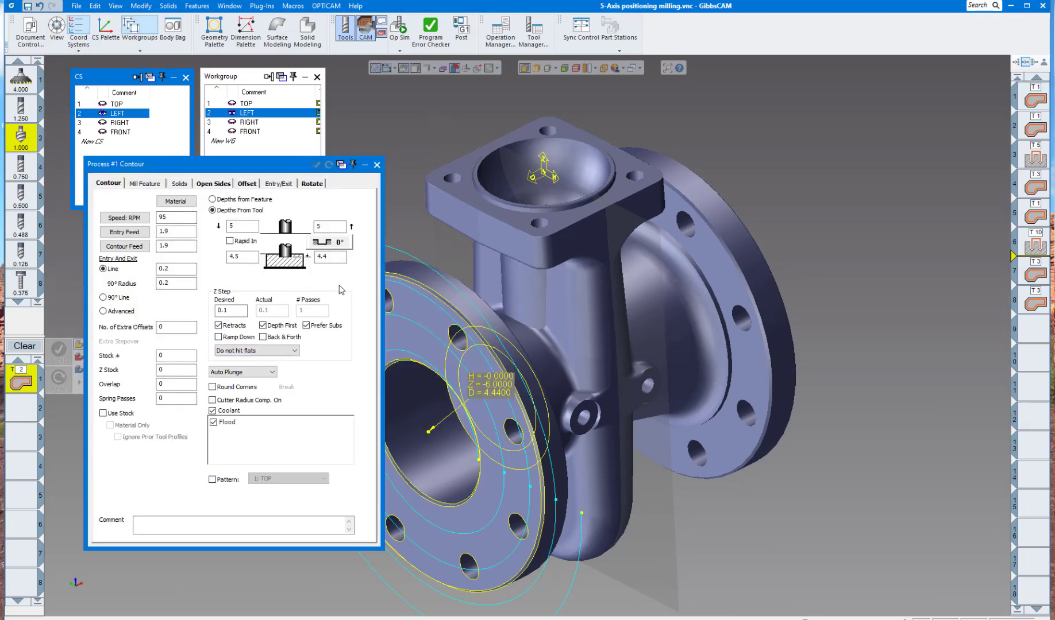
Try picking the new contour's surface depth from the left flange face, and set its machining CS to 2: LEFT.
double_click(246, 258)
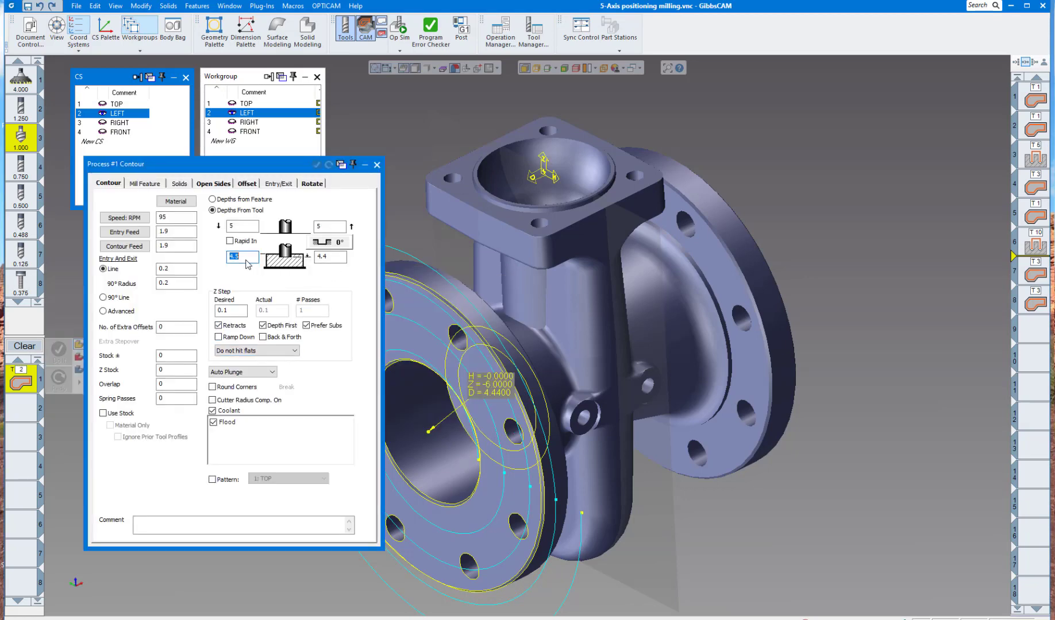
left_click(429, 316)
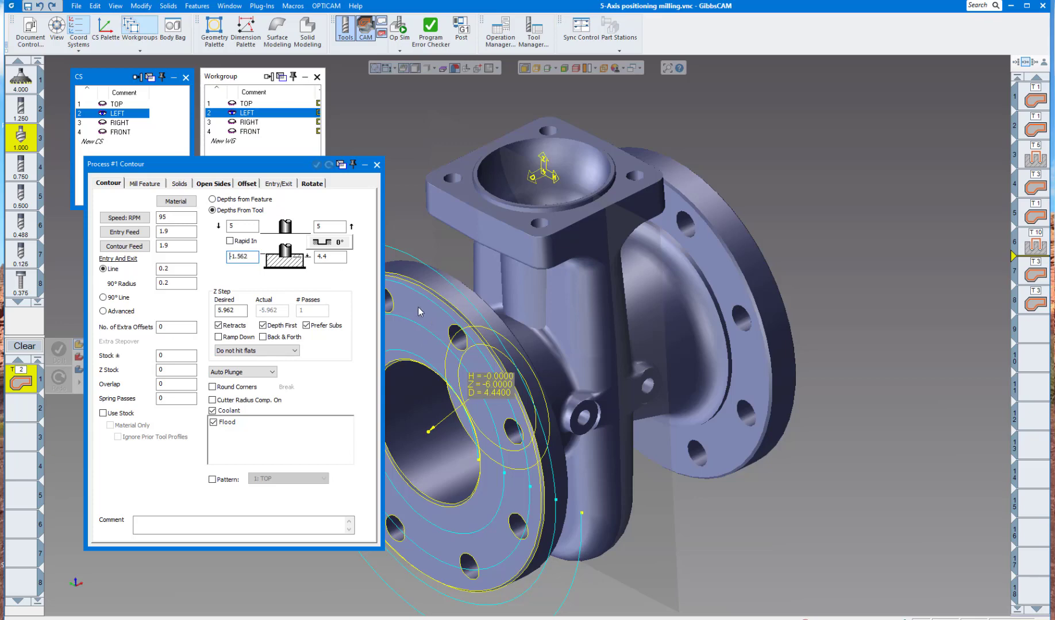
left_click(312, 183)
left_click(155, 201)
left_click(151, 218)
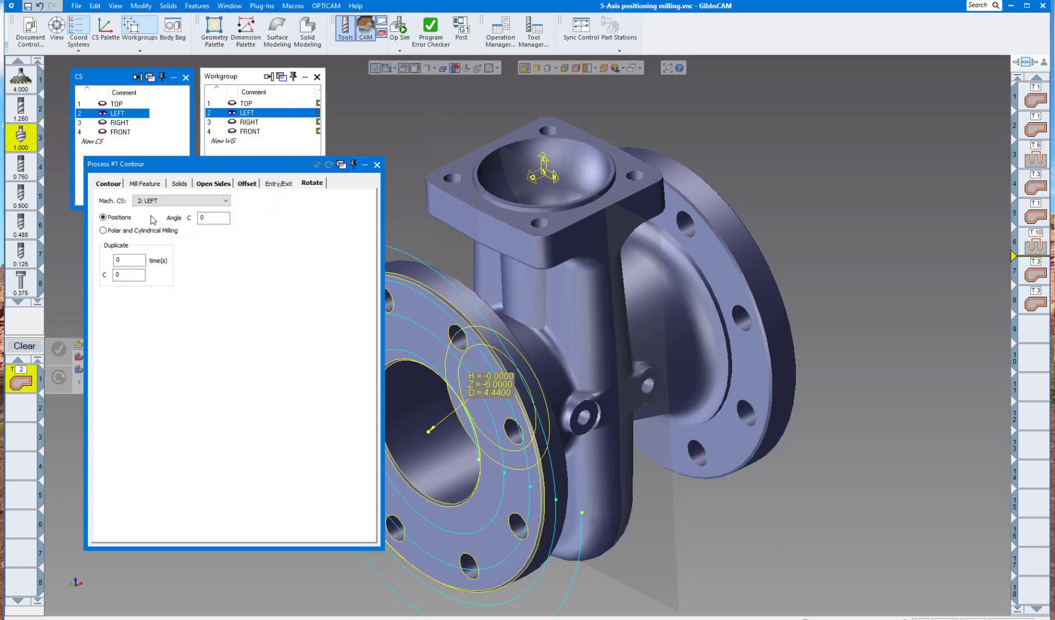
left_click(114, 184)
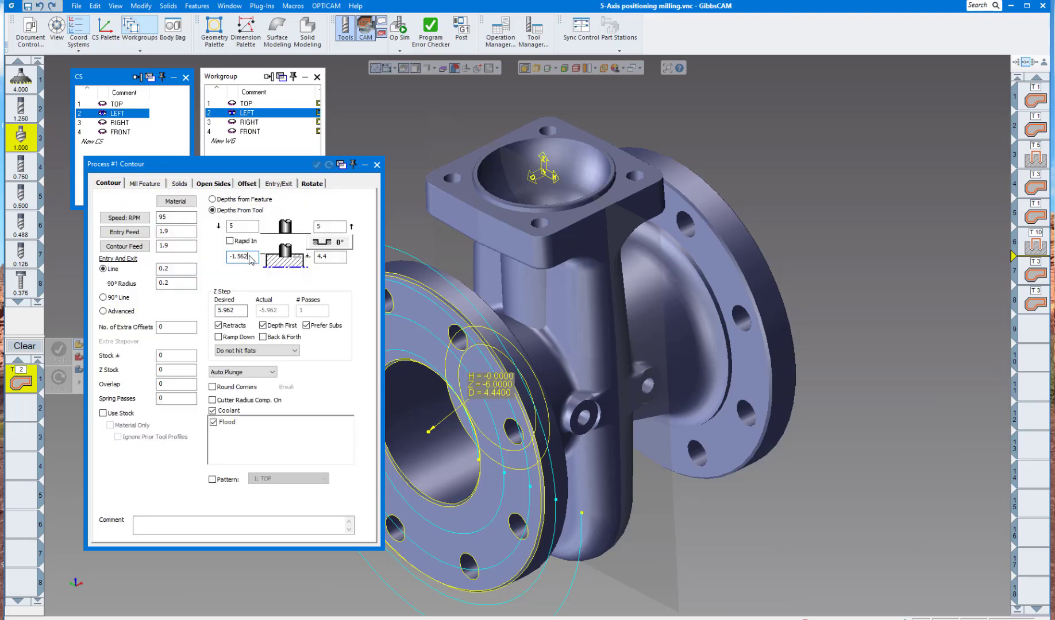
Set the contour's surface depth to 4.5, its final depth to 2, and the desired Z step to .125.
type("4.5")
double_click(331, 258)
middle_click_drag(421, 435, 440, 403)
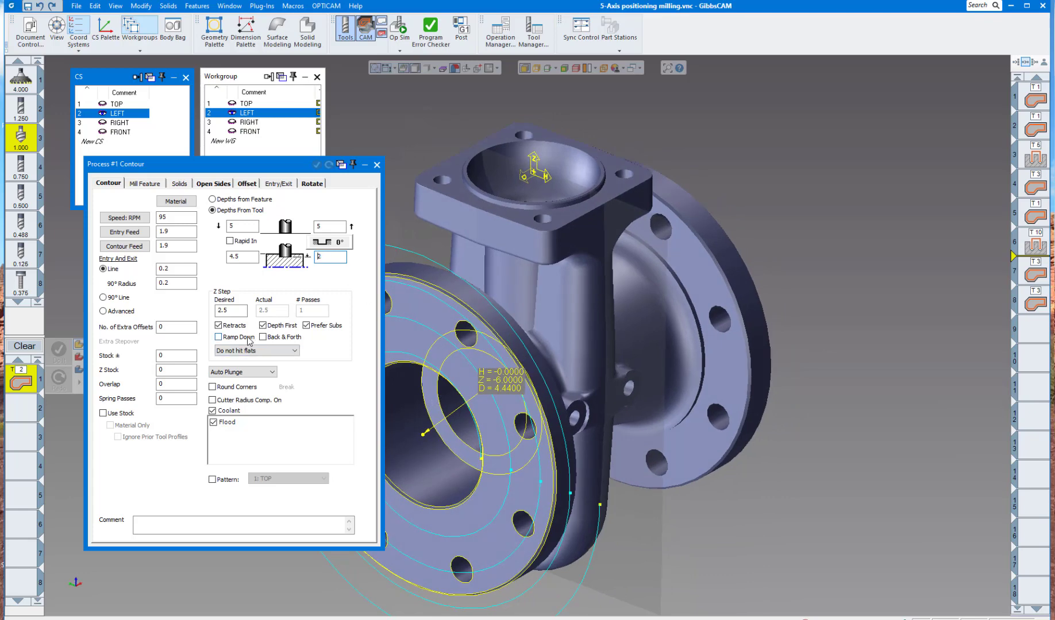
double_click(232, 311)
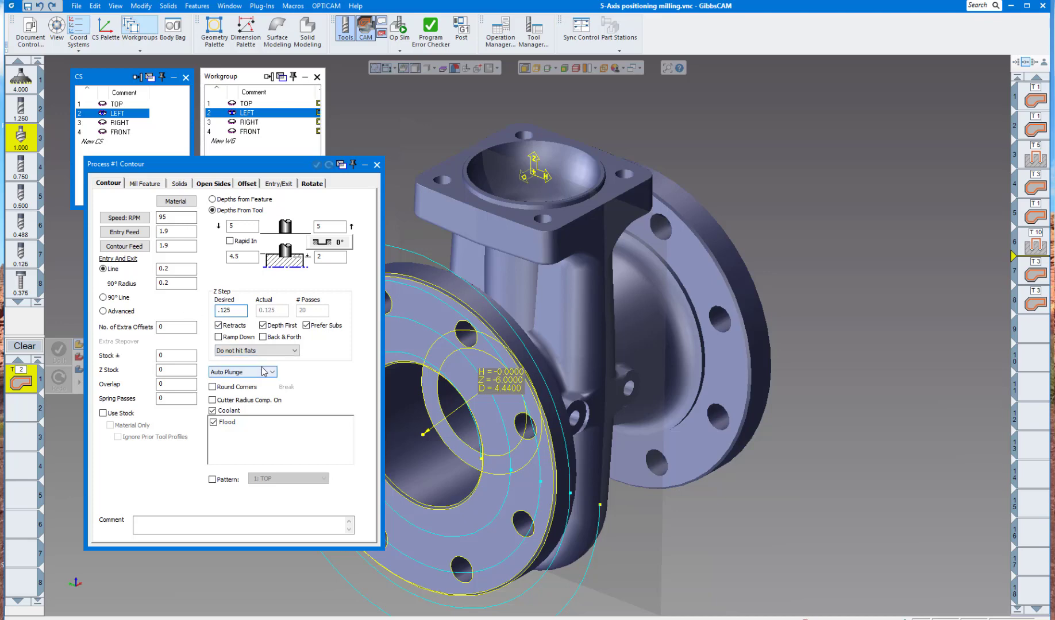
Turn on Ramp Down for the contour process and generate its toolpath on the left flange's bore circle.
left_click(219, 337)
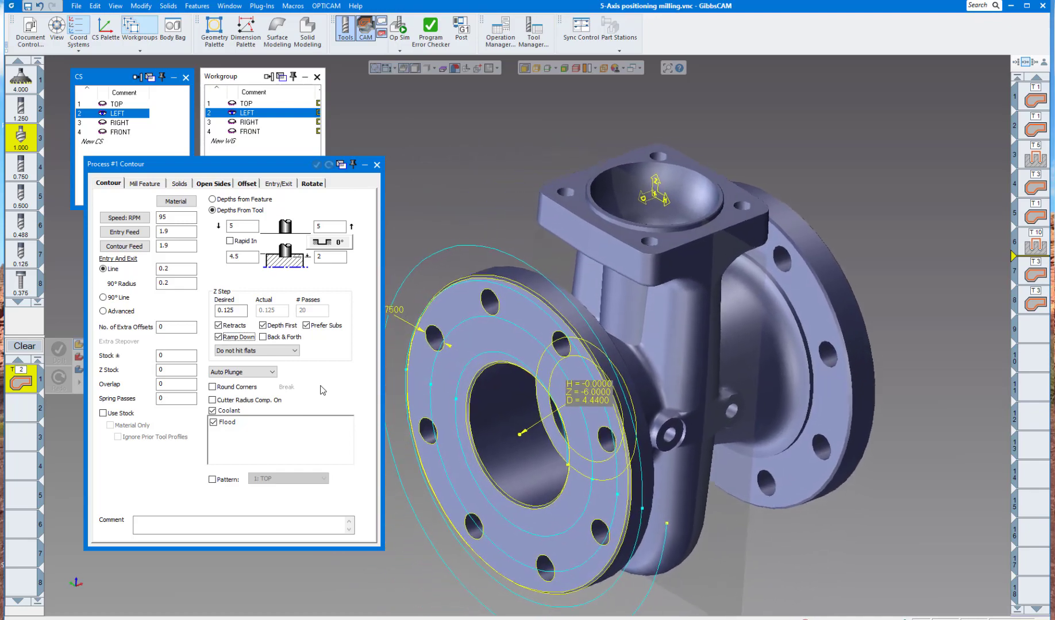
left_click(377, 166)
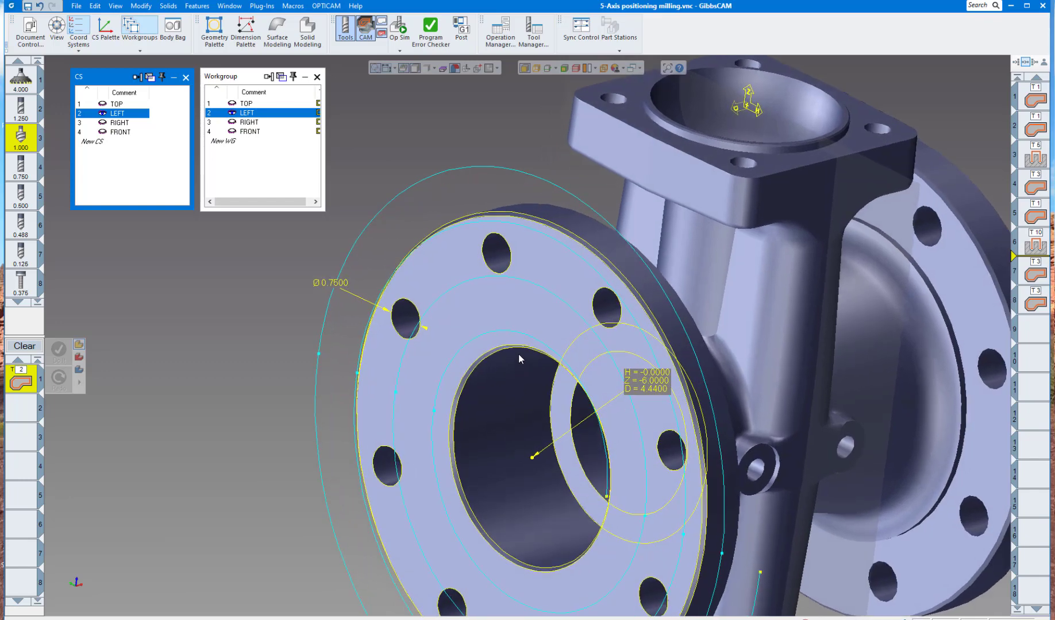
left_click(519, 349)
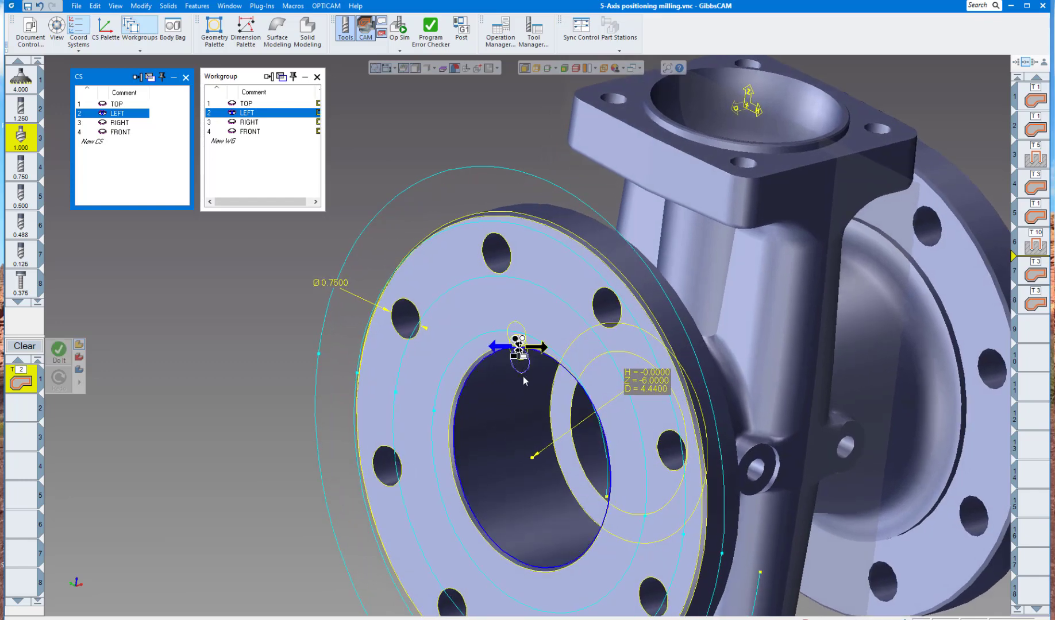
left_click(69, 568)
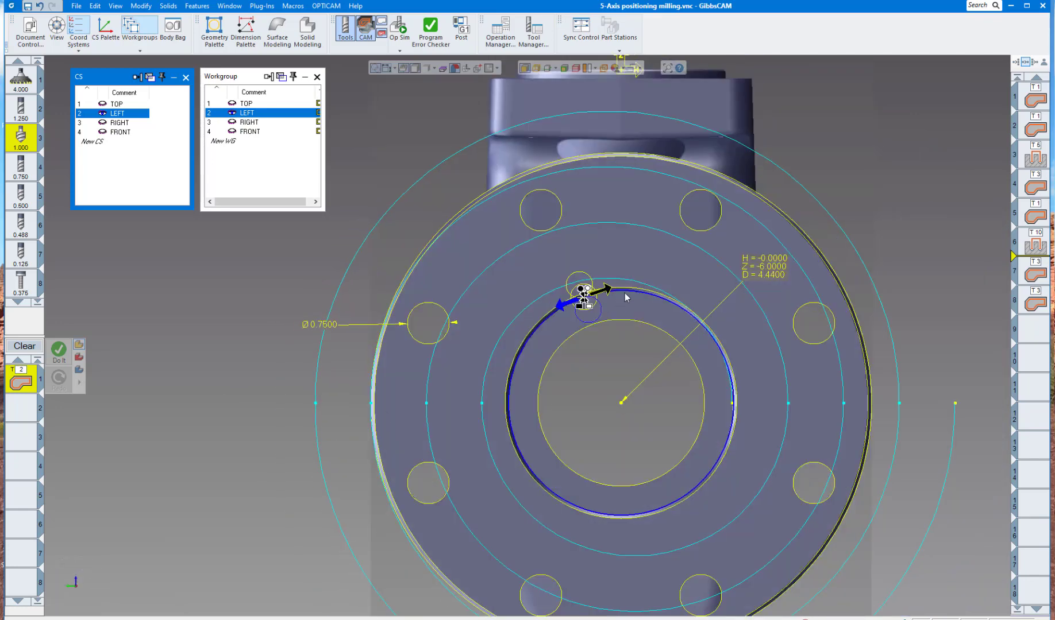
left_click(852, 187)
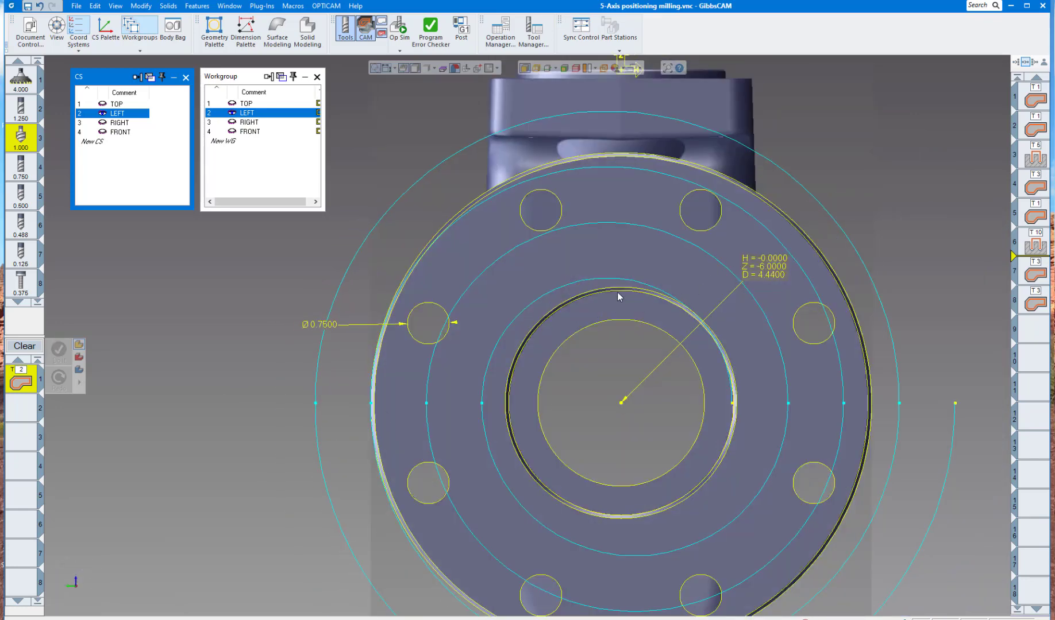
left_click(617, 292)
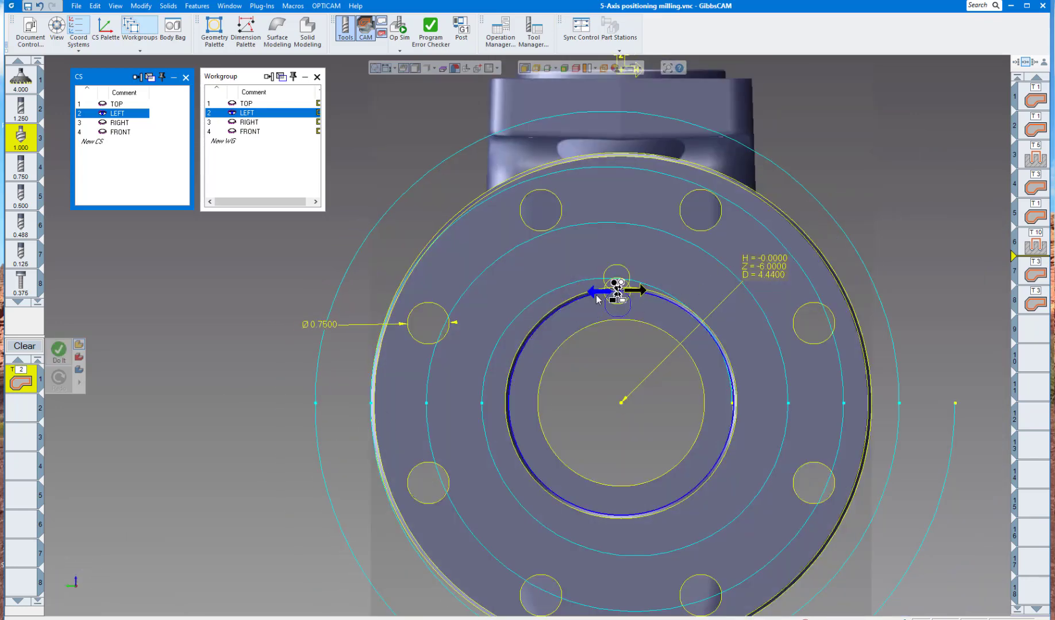
left_click(59, 352)
Run the Op Sim simulation at a higher speed to check the left flange bore contouring, and close it.
middle_click_drag(764, 298, 582, 383)
scroll(582, 383, "up", 1)
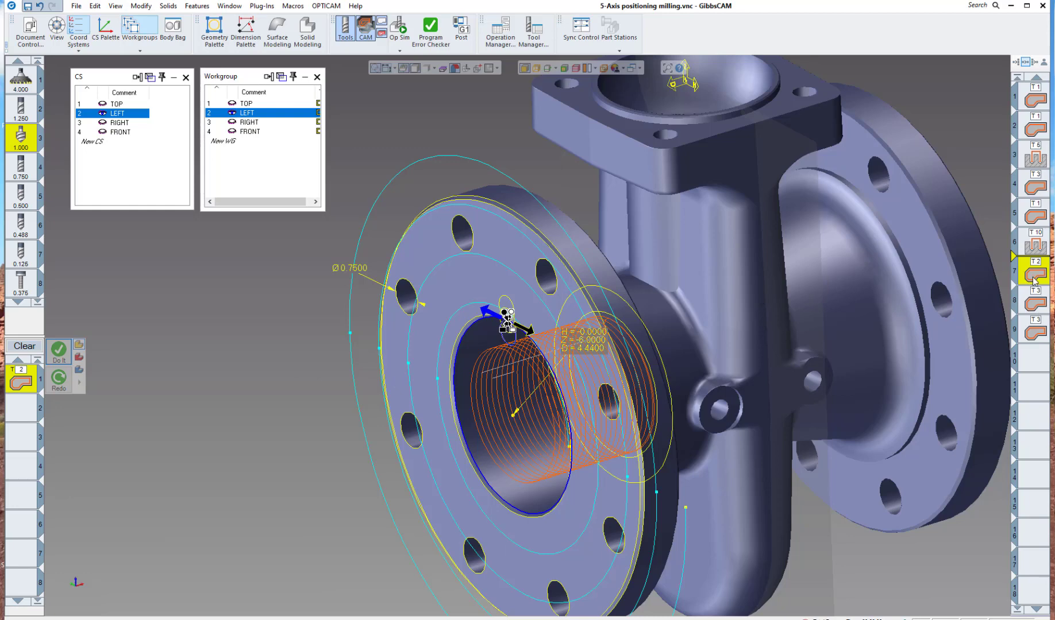
scroll(641, 270, "down", 5)
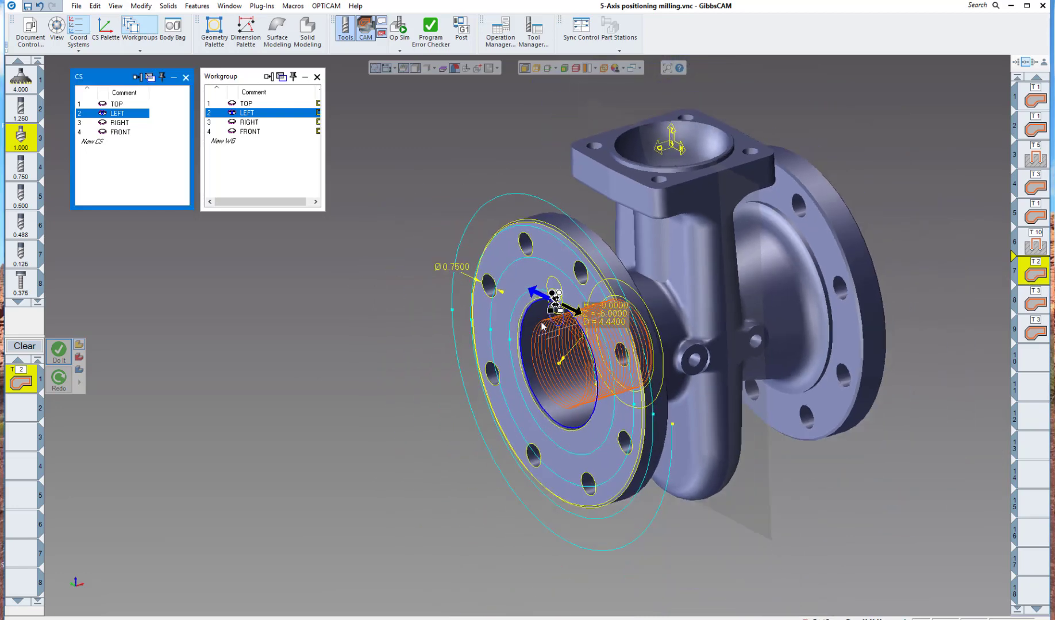
left_click(399, 26)
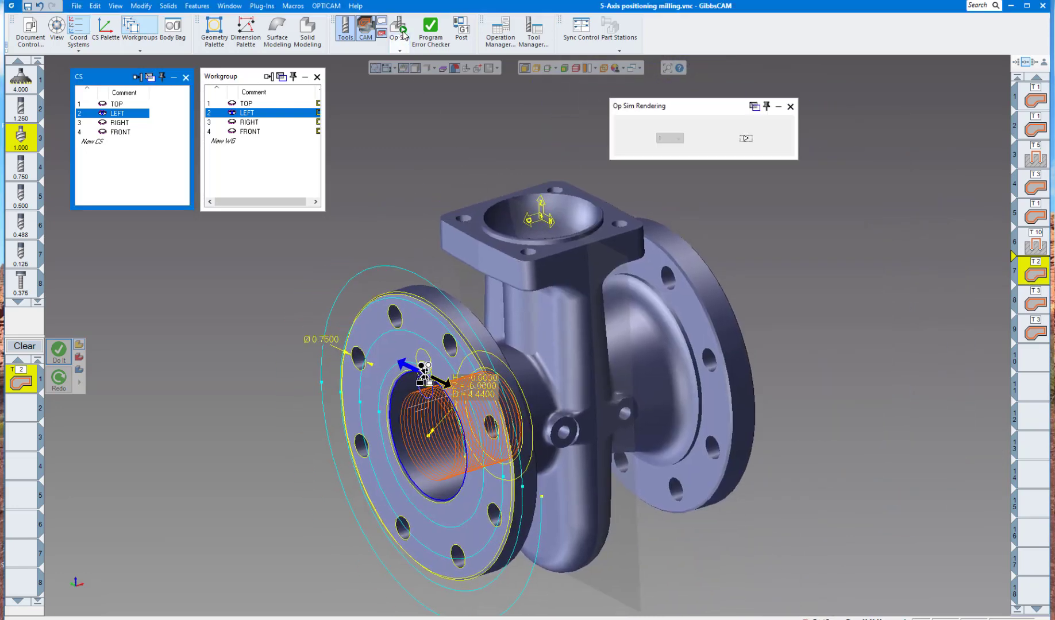
left_click(745, 138)
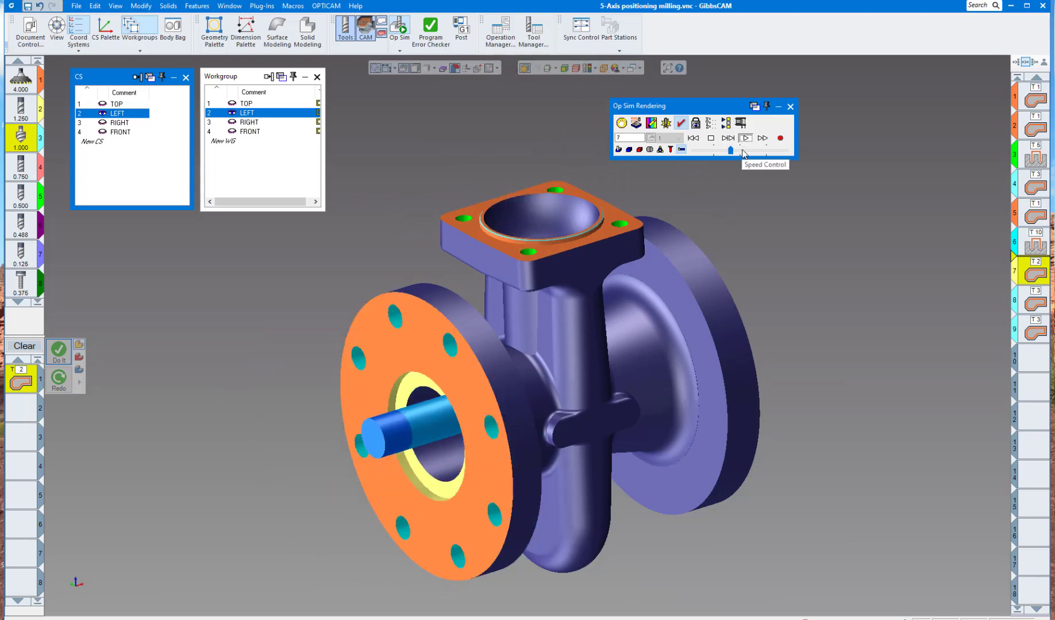
left_click(743, 150)
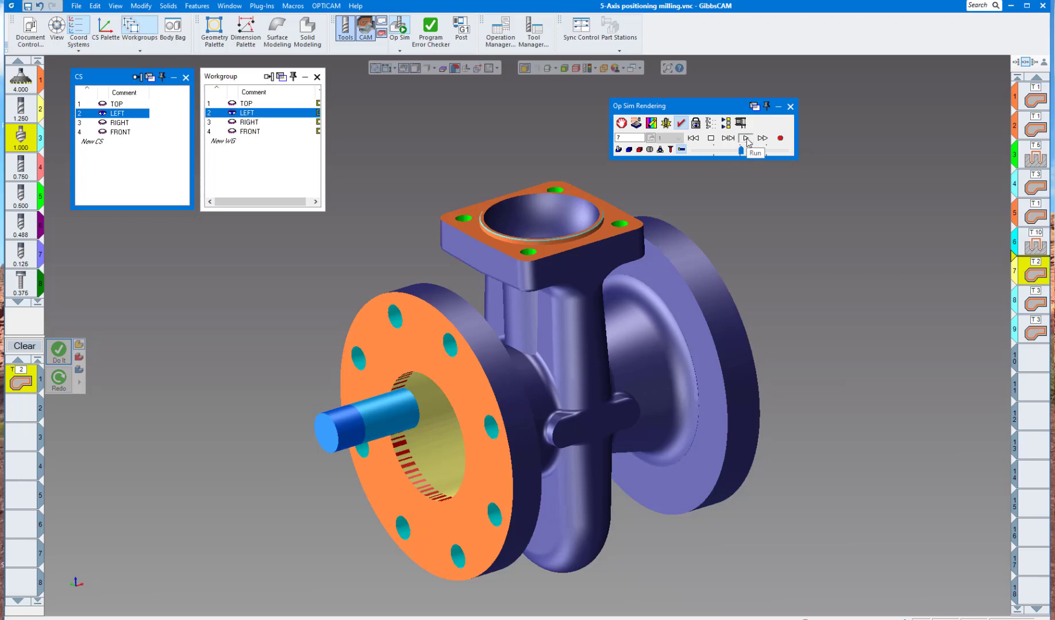
left_click(746, 139)
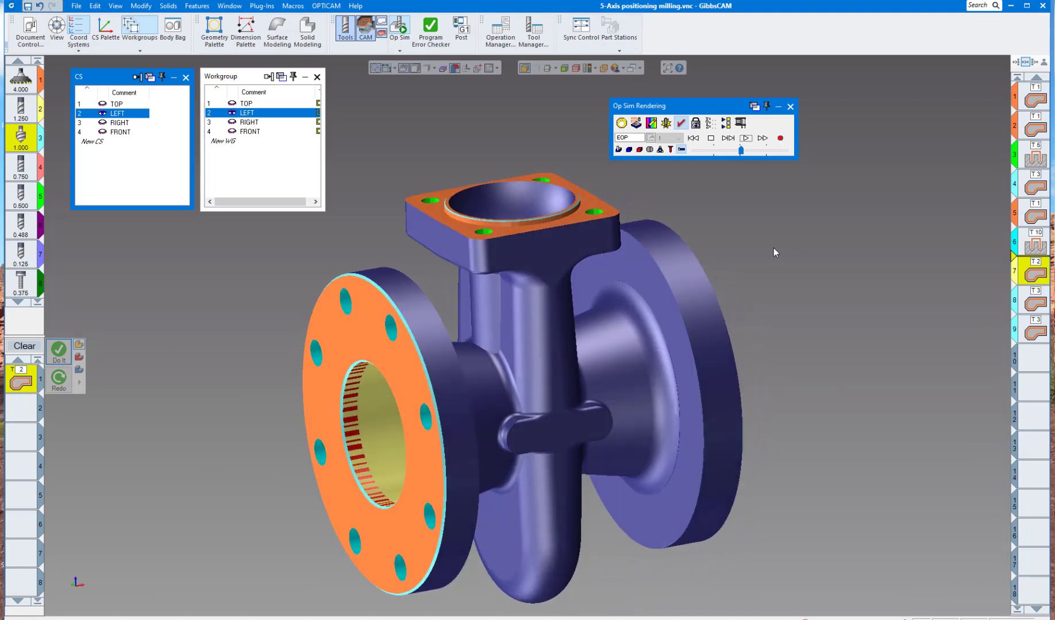
left_click(790, 107)
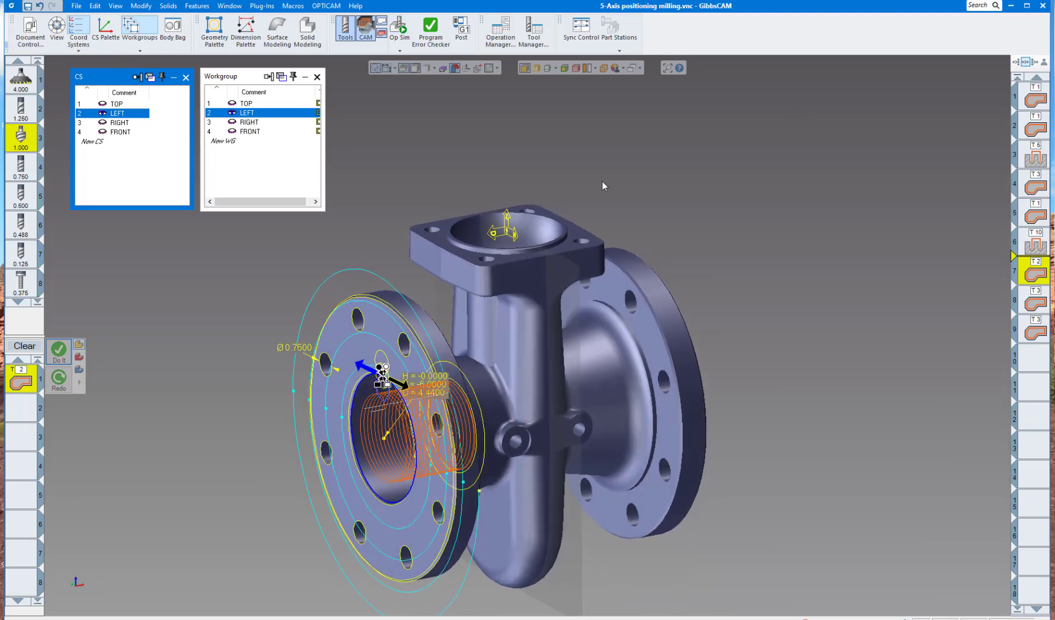
Activate the RIGHT coordinate system and workgroup and examine the right flange's geometry.
left_click(128, 123)
left_click(249, 122)
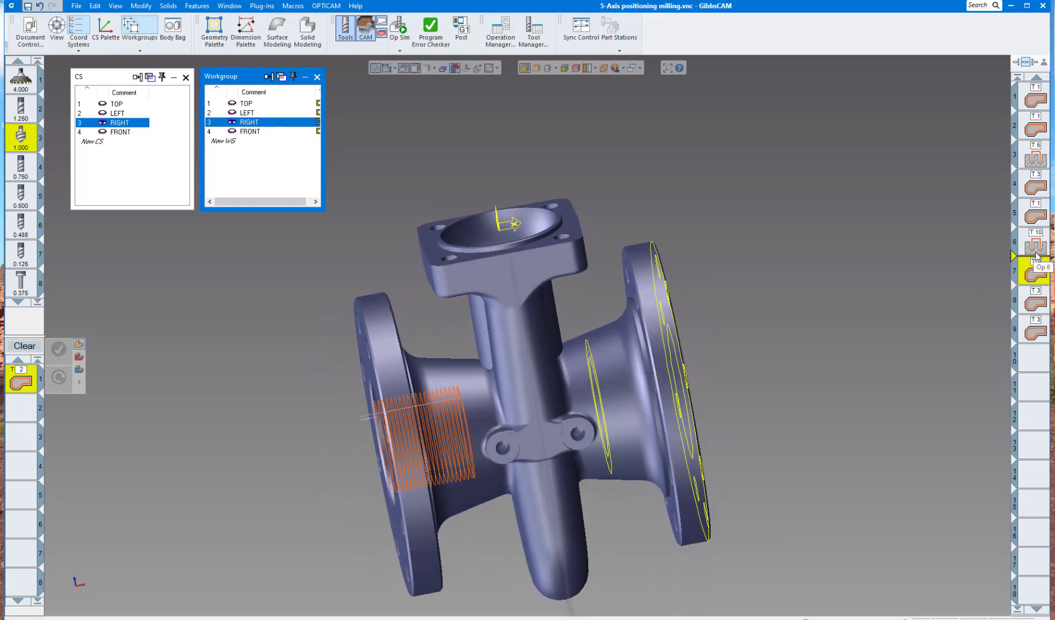
middle_click_drag(887, 326, 676, 328)
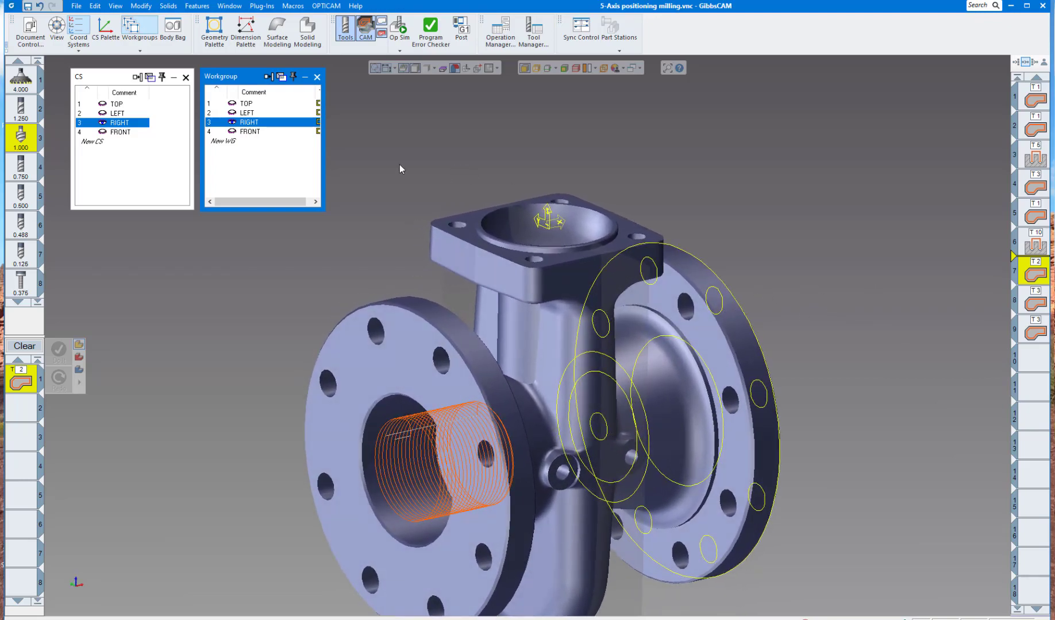
Activate the FRONT coordinate system and workgroup, and replace the old process with a new Contour process using the 0.750 tool.
left_click(125, 132)
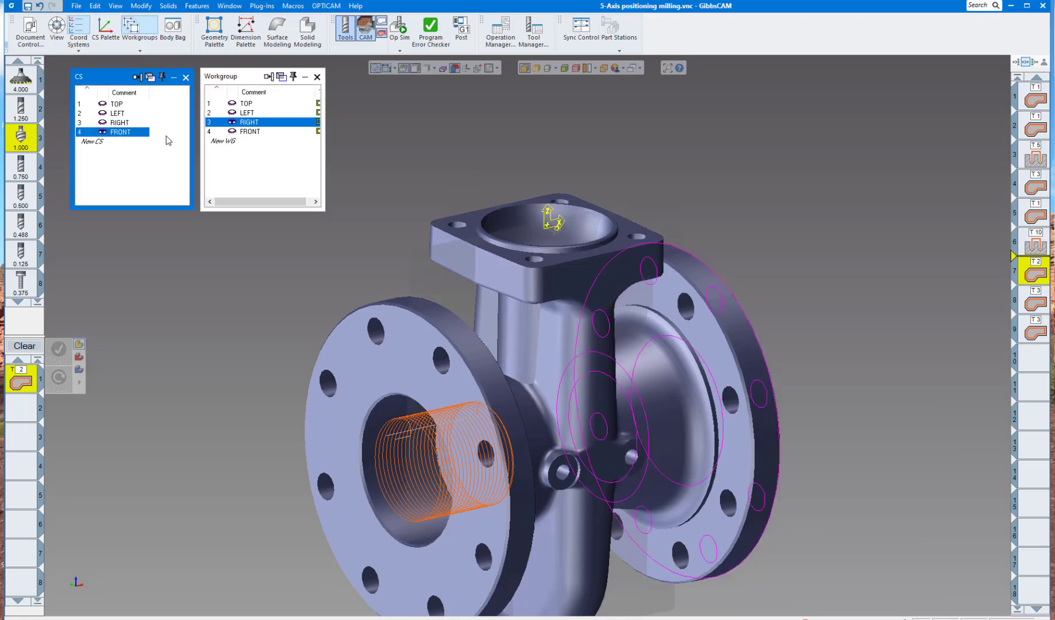
left_click(251, 132)
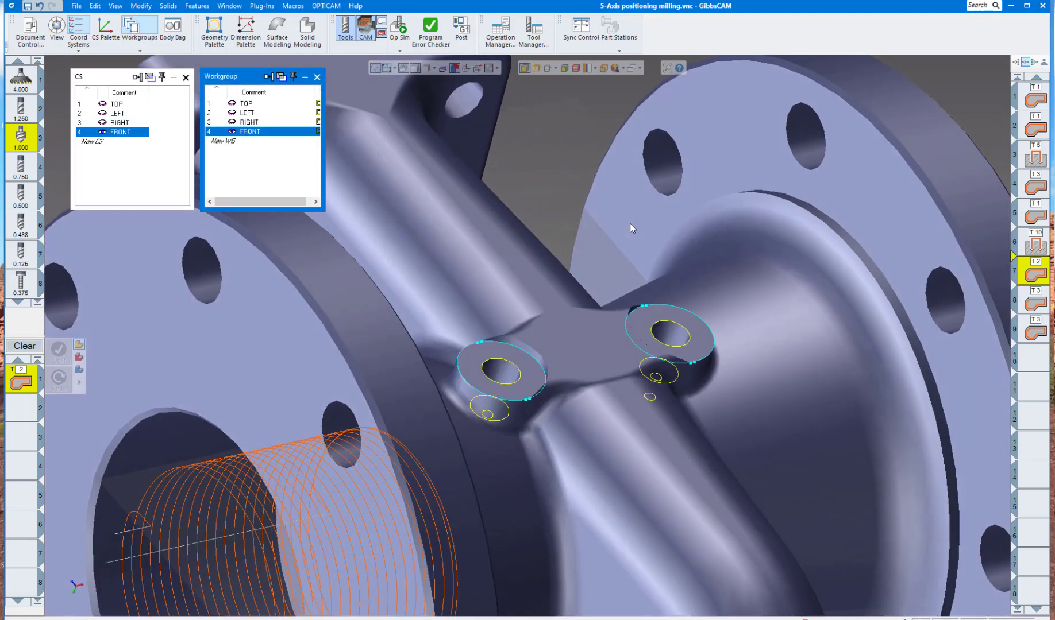
left_click(24, 346)
left_click(20, 387)
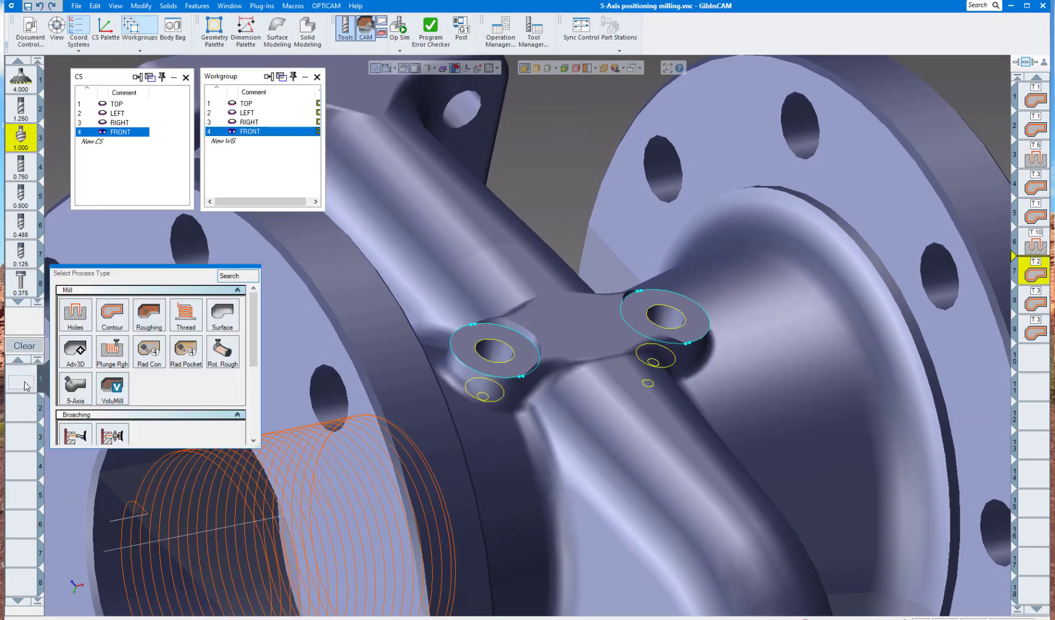
mouse_move(114, 323)
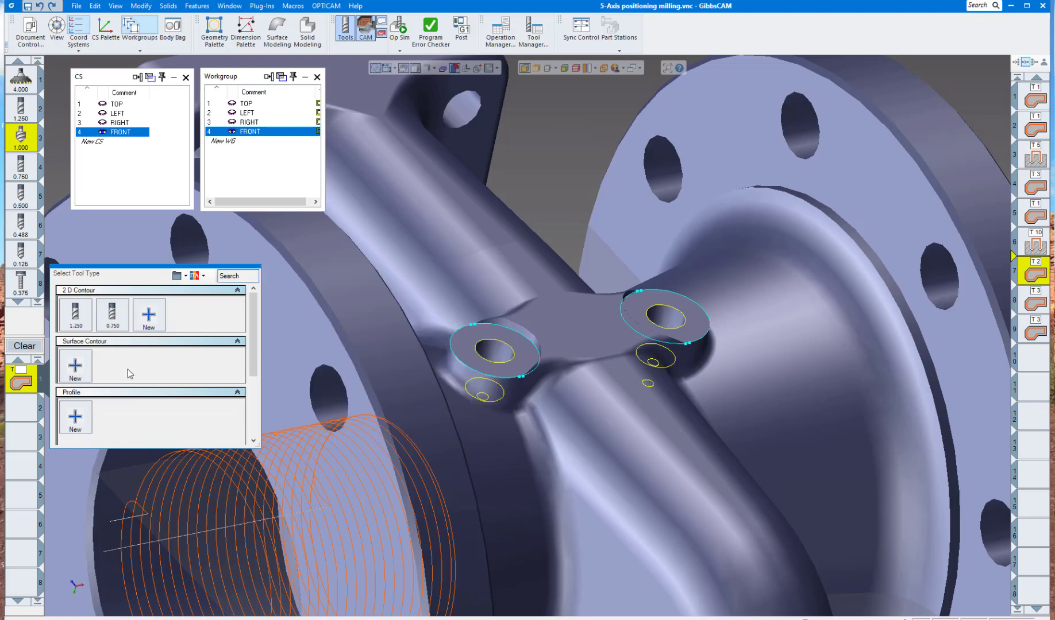
left_click(112, 319)
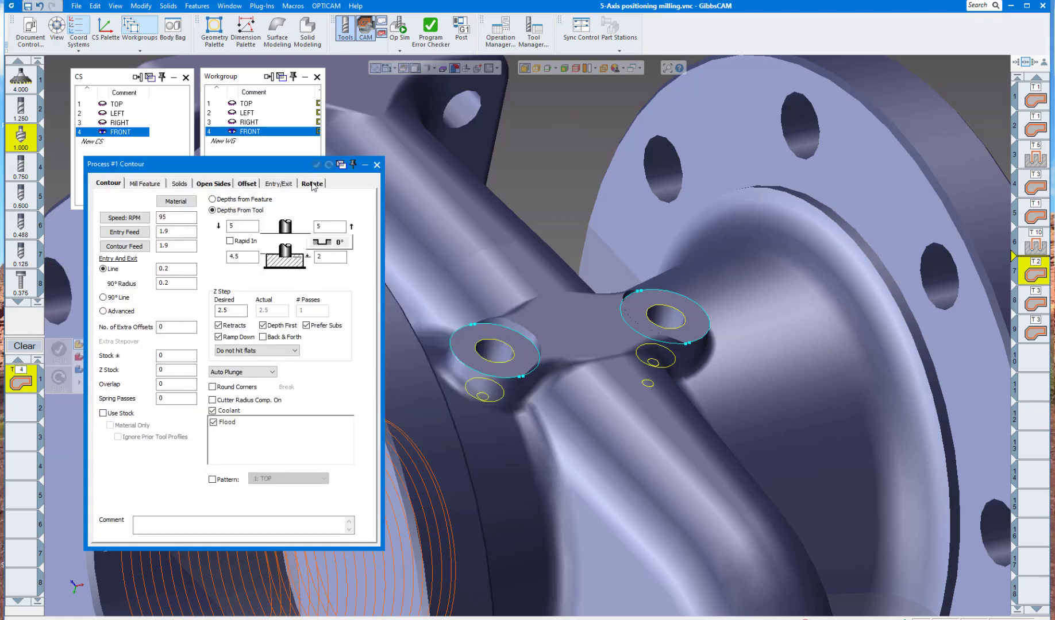
Set the contour's machining CS to 4: FRONT, surface depth to 2.5, final depth to 2.4 and desired Z step to 0.01.
left_click(312, 183)
left_click(162, 201)
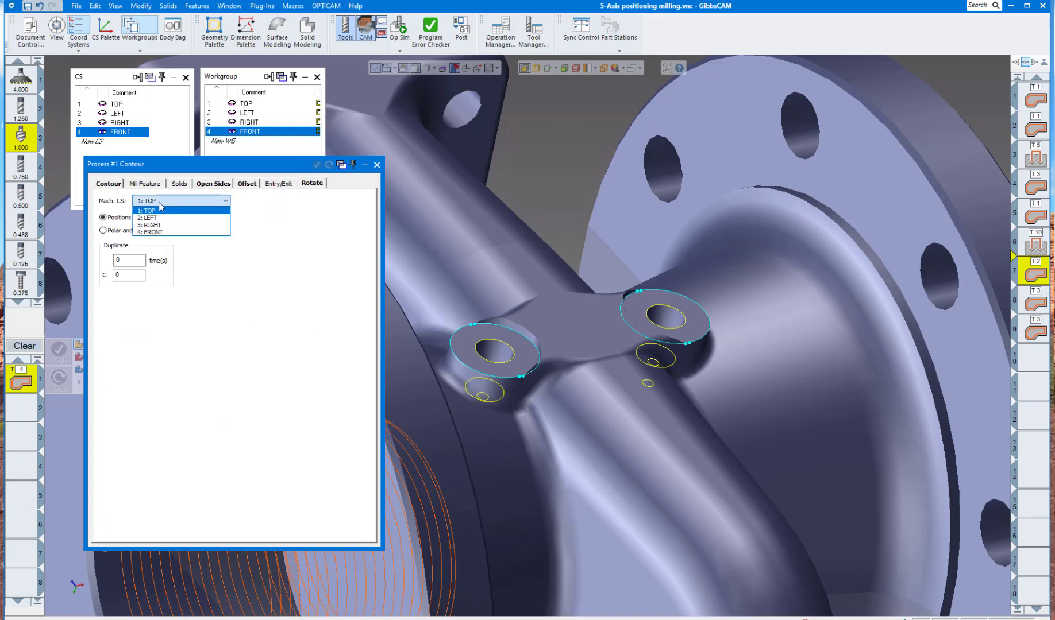
left_click(161, 232)
left_click(111, 186)
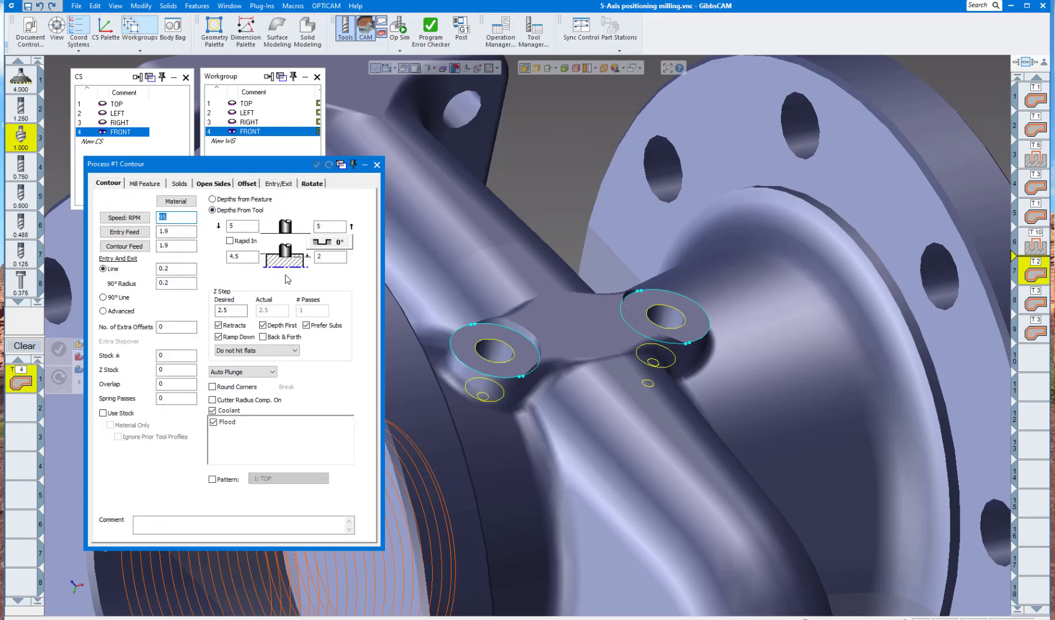
double_click(252, 258)
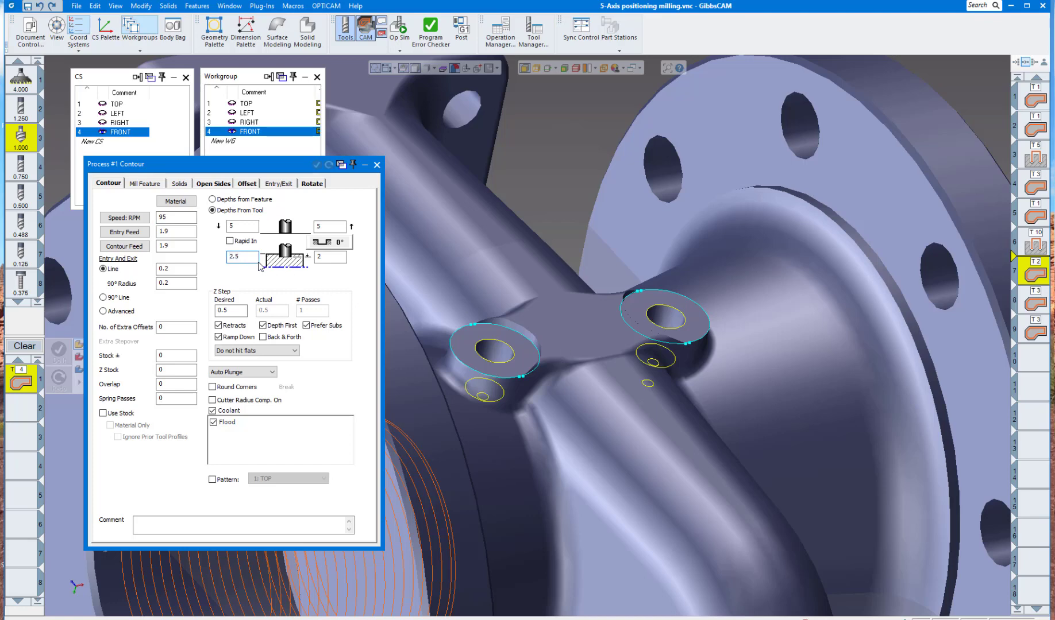
double_click(331, 257)
double_click(222, 310)
Set the contour's entry and exit clearance heights to 3, and its entry/exit line and radius to 0.
left_click(243, 227)
double_click(330, 225)
type("3")
left_click(172, 270)
double_click(175, 269)
key("Tab")
type("0")
Recalculate the contour process's spindle speed, entry feed and contour feed from the material data.
left_click(139, 221)
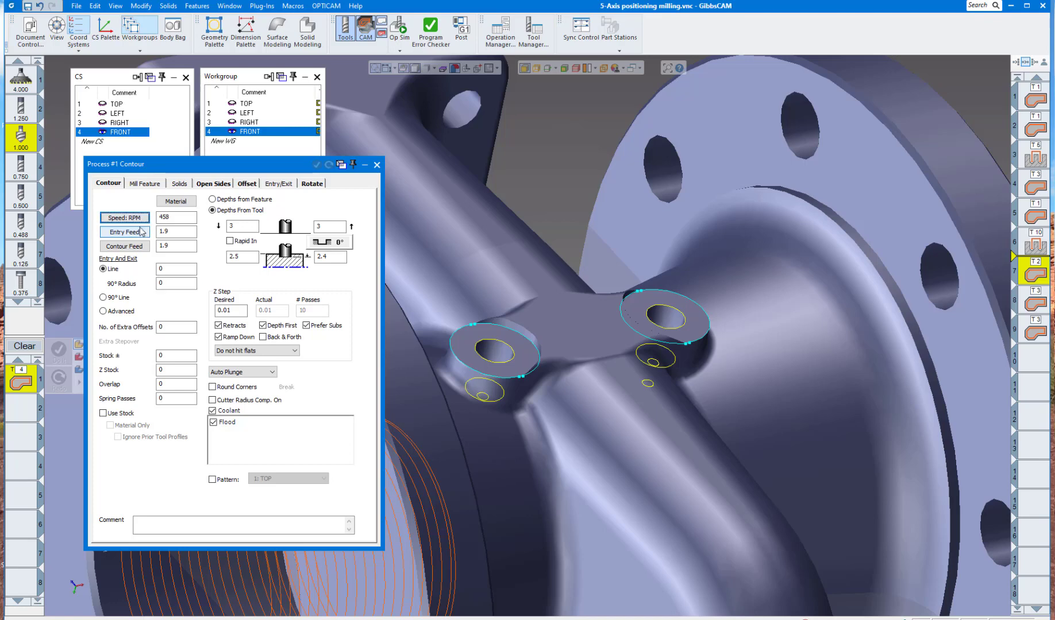
left_click(140, 234)
left_click(141, 247)
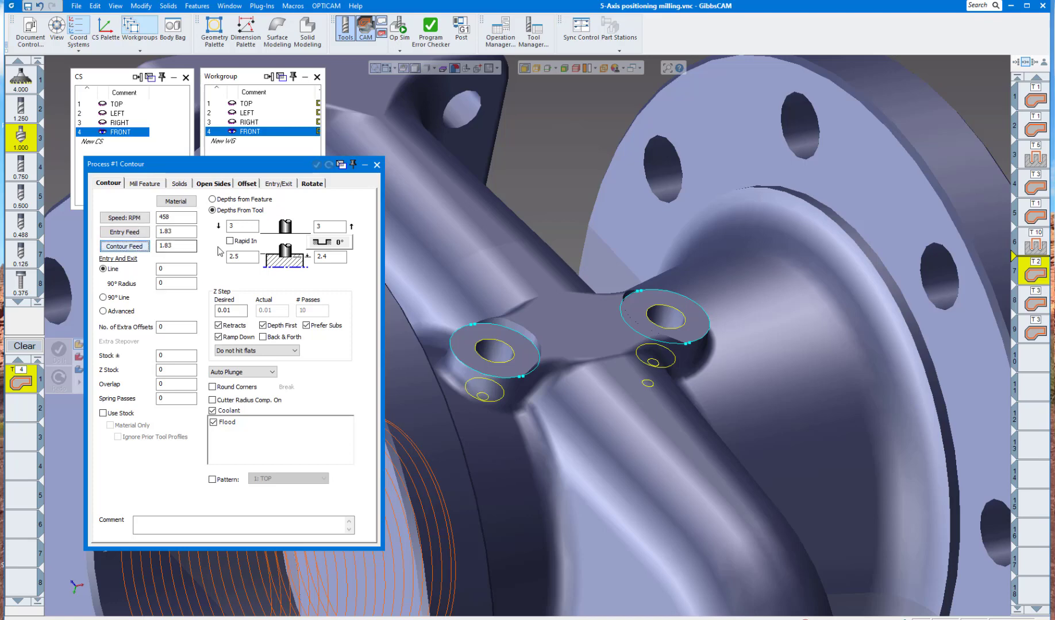
left_click(378, 165)
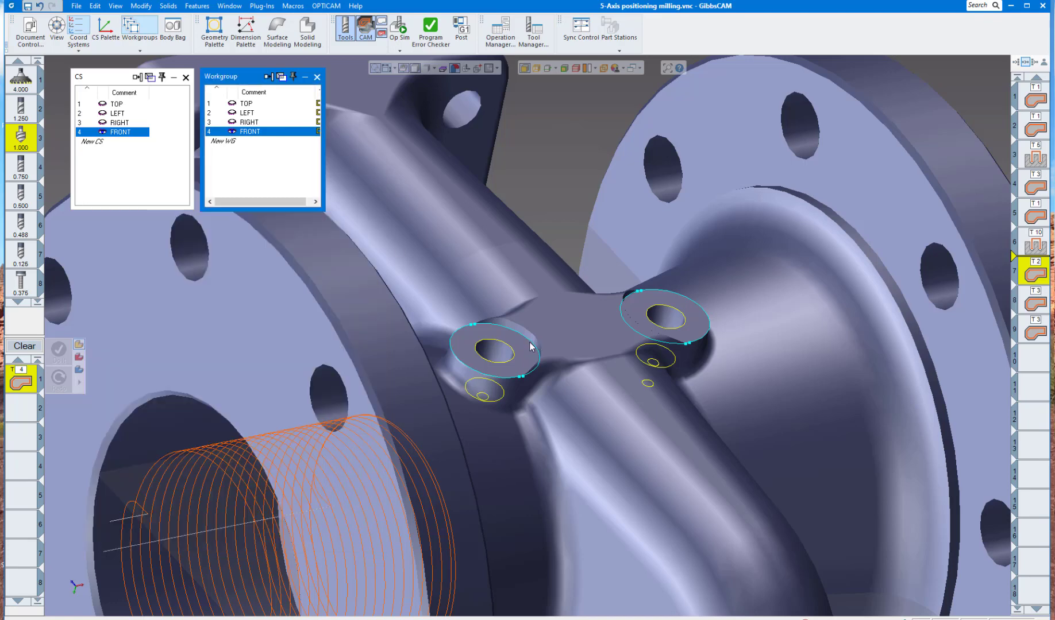
Generate separate contour toolpaths on the circular outlines of the two front bosses.
left_click(529, 348)
left_click(59, 351)
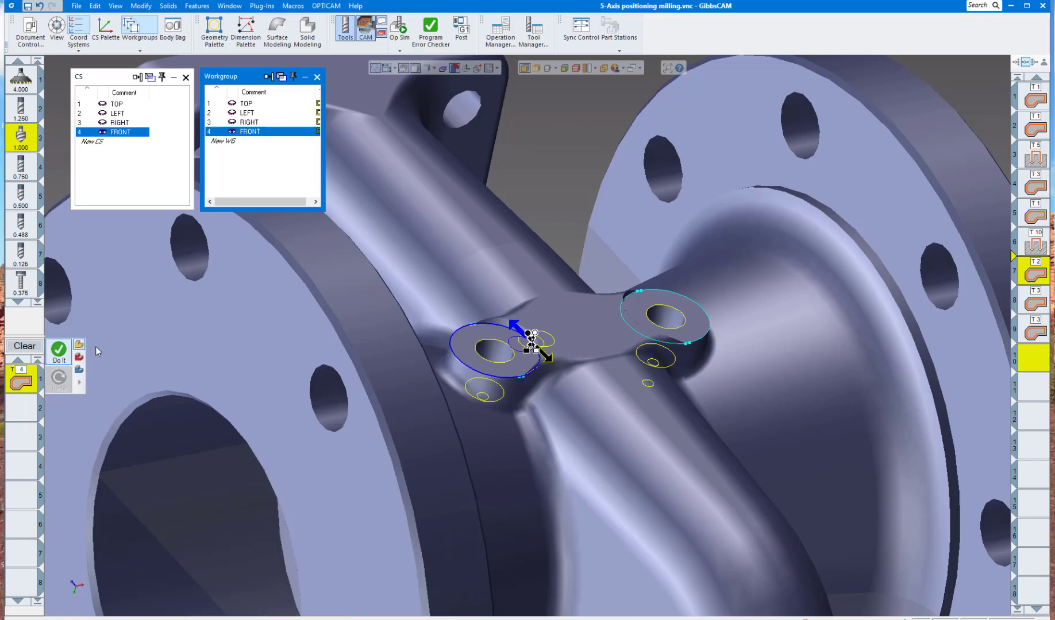
left_click(699, 311)
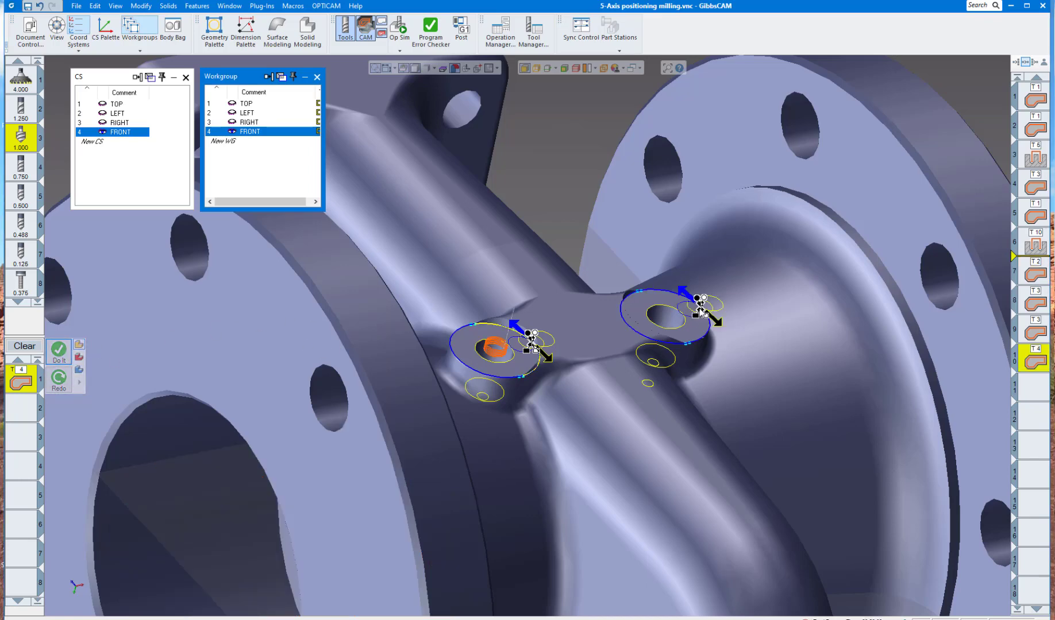
left_click(59, 351)
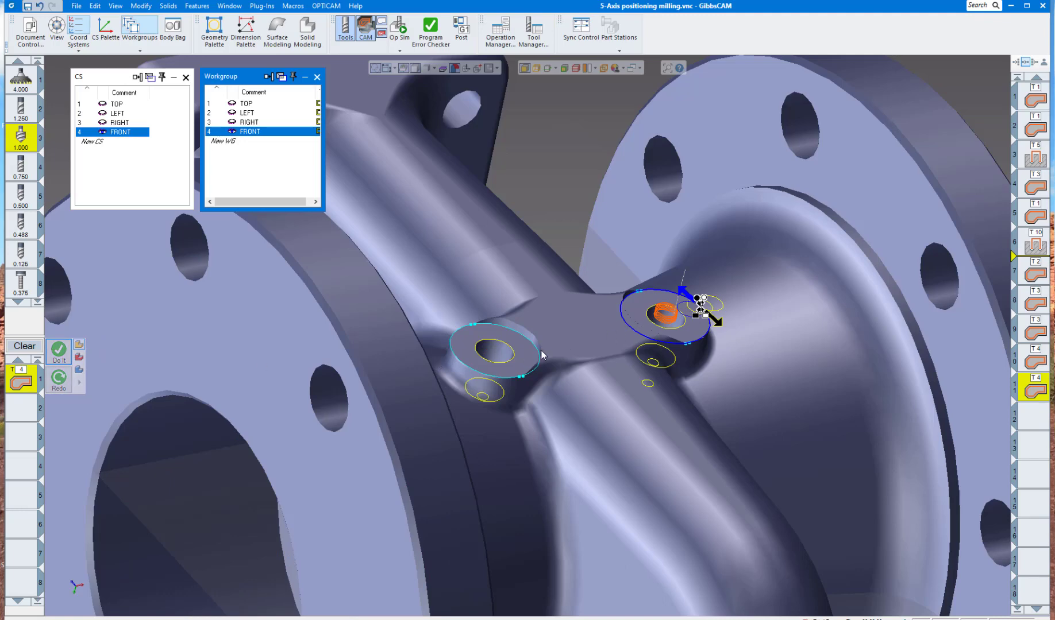
Clear the contour process from the process list and add a Holes process for the front bosses.
scroll(517, 345, "up", 6)
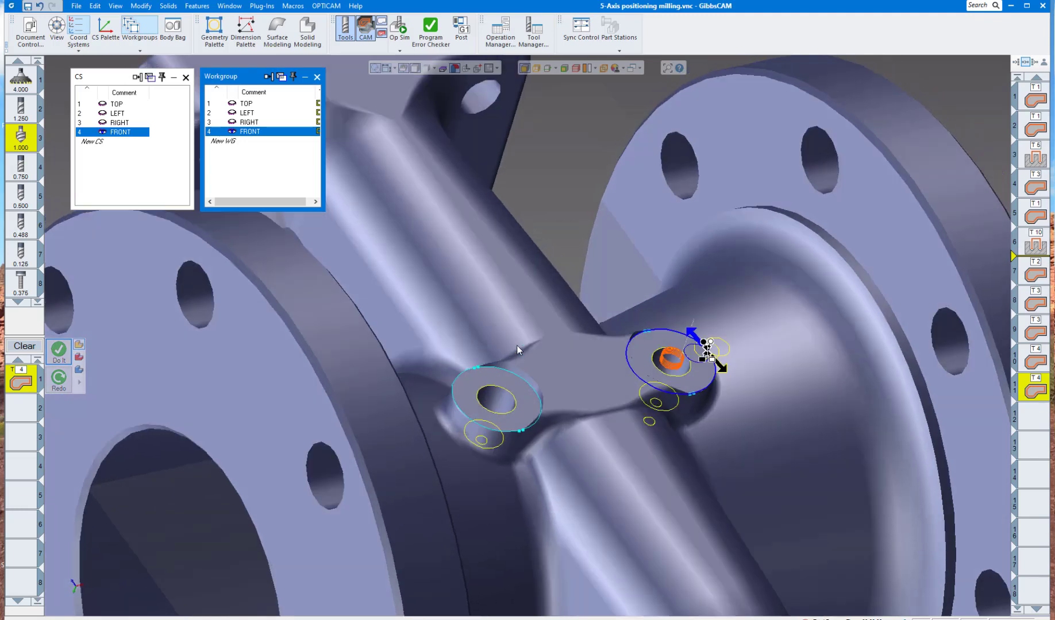
scroll(517, 346, "up", 4)
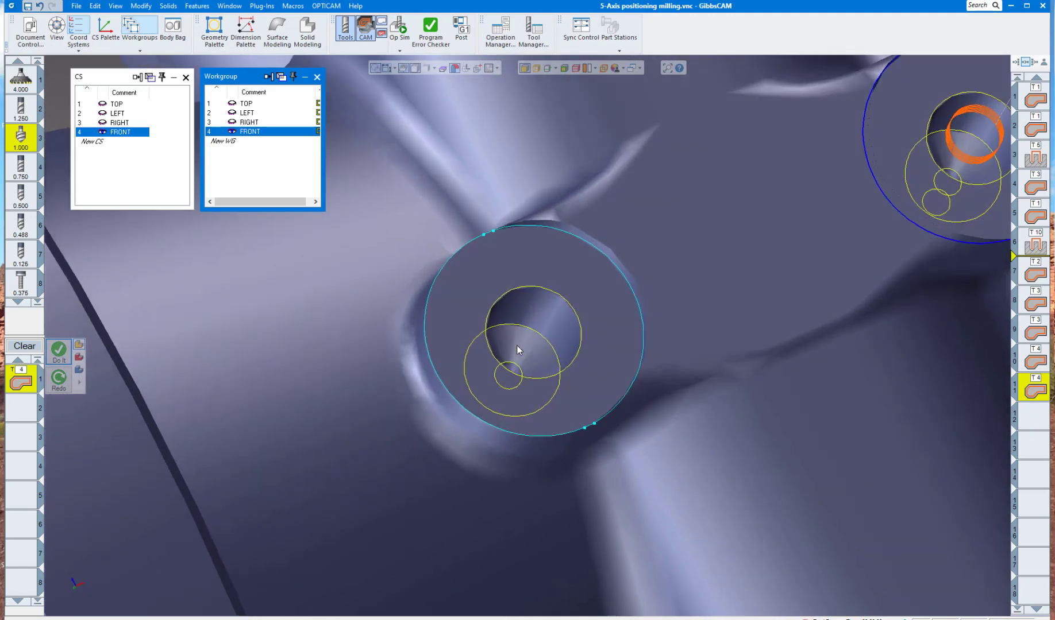
mouse_move(523, 349)
middle_mouse_down()
mouse_move(477, 357)
mouse_move(517, 340)
middle_mouse_up()
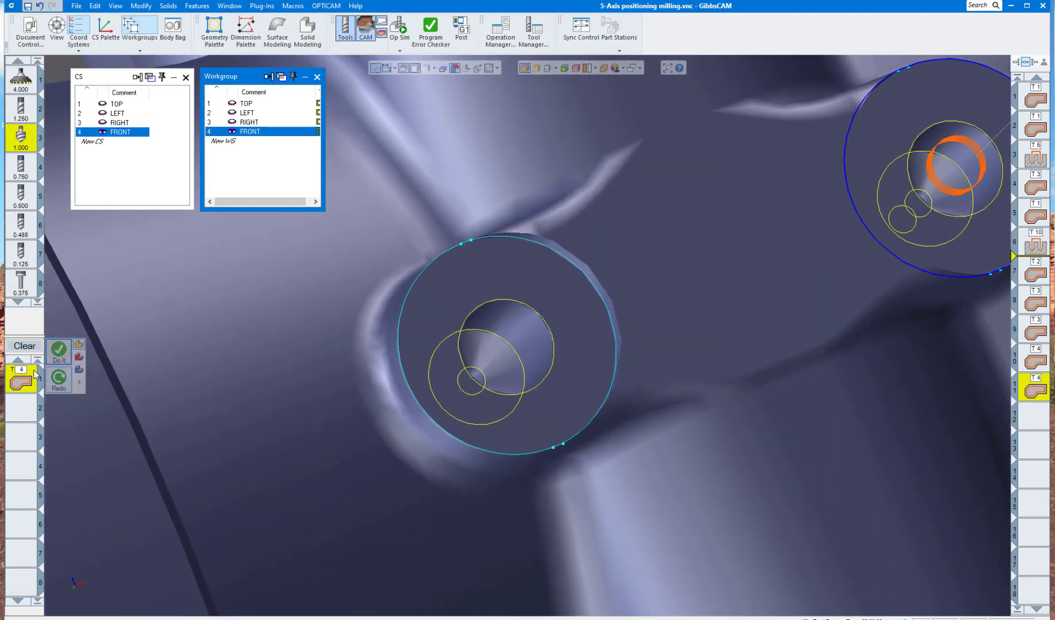
left_click(25, 348)
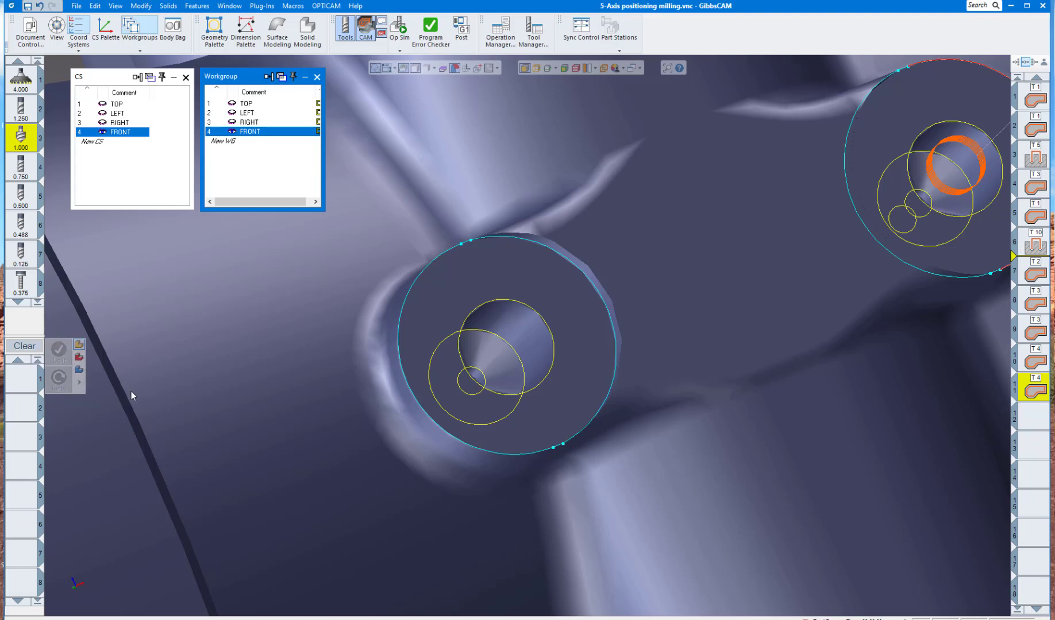
left_click(16, 377)
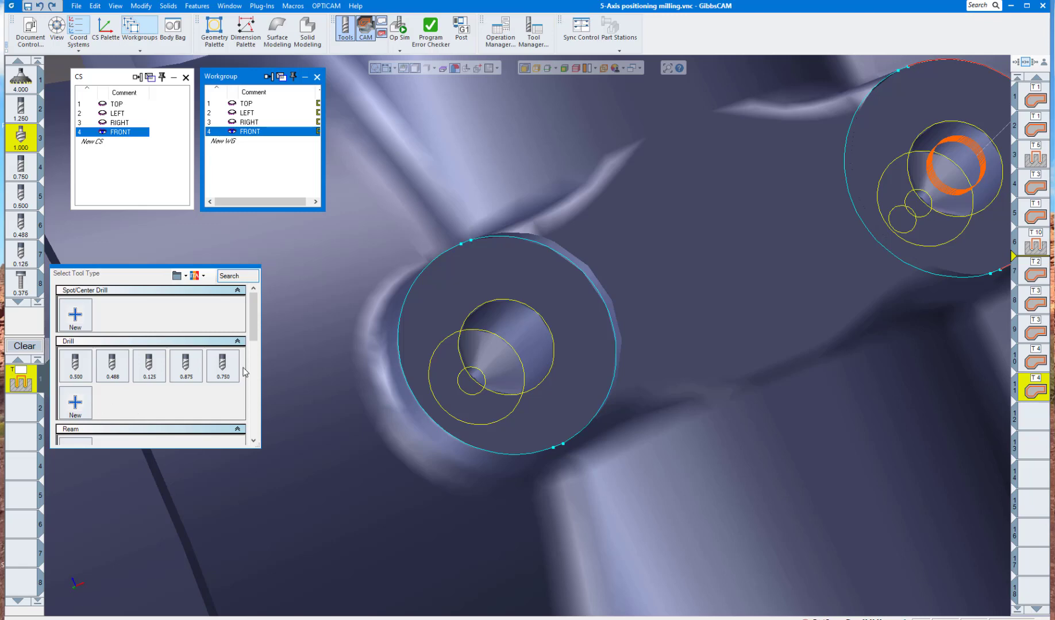
Dimension the outer diameter of one front boss and the hole diameter of the other.
left_click(365, 28)
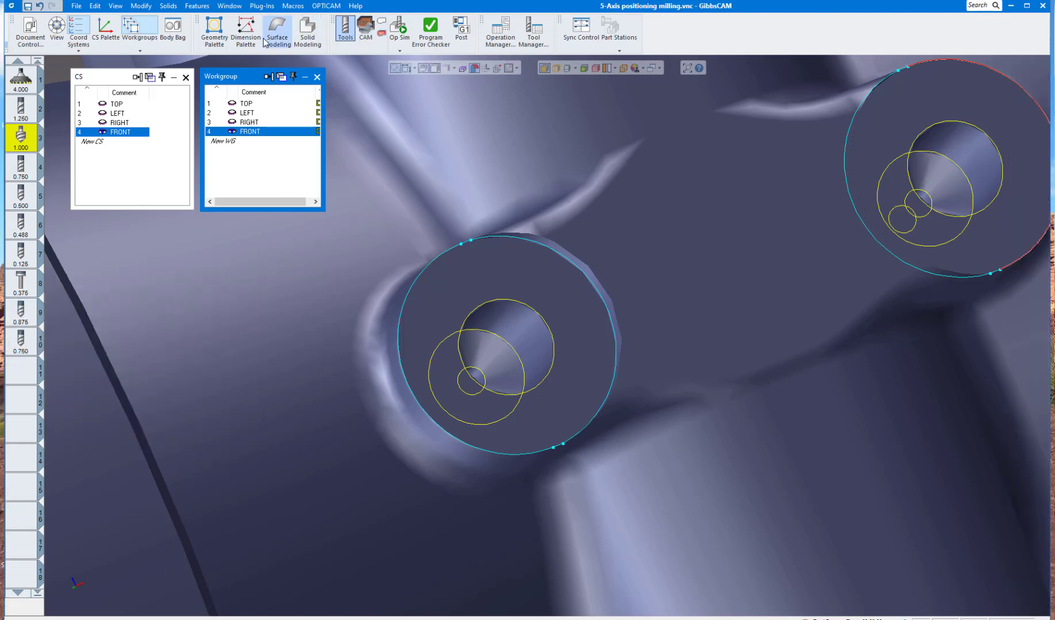
left_click(246, 32)
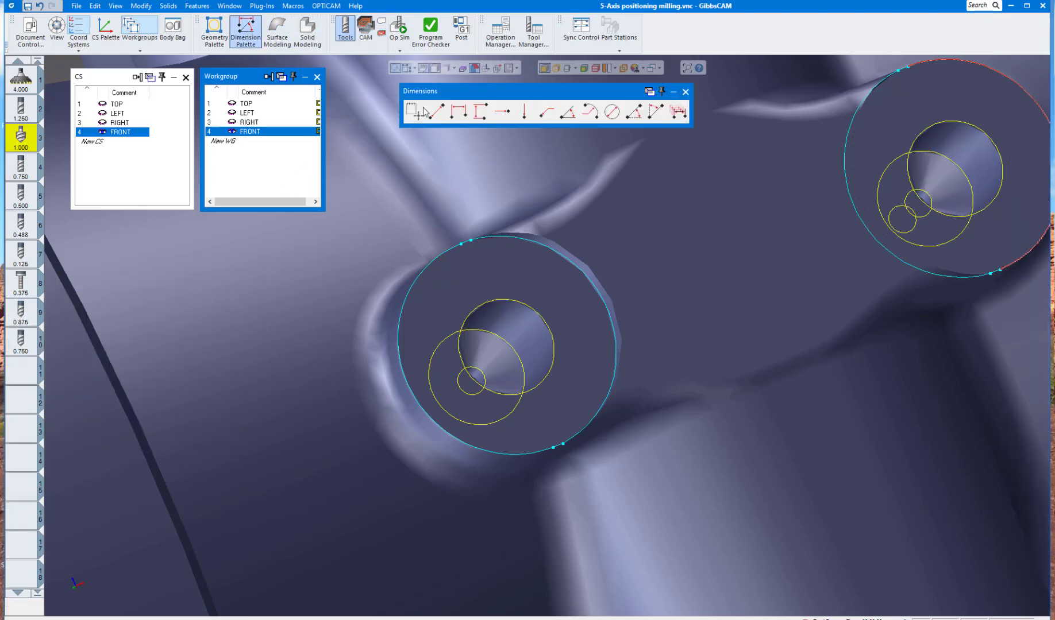
left_click(612, 112)
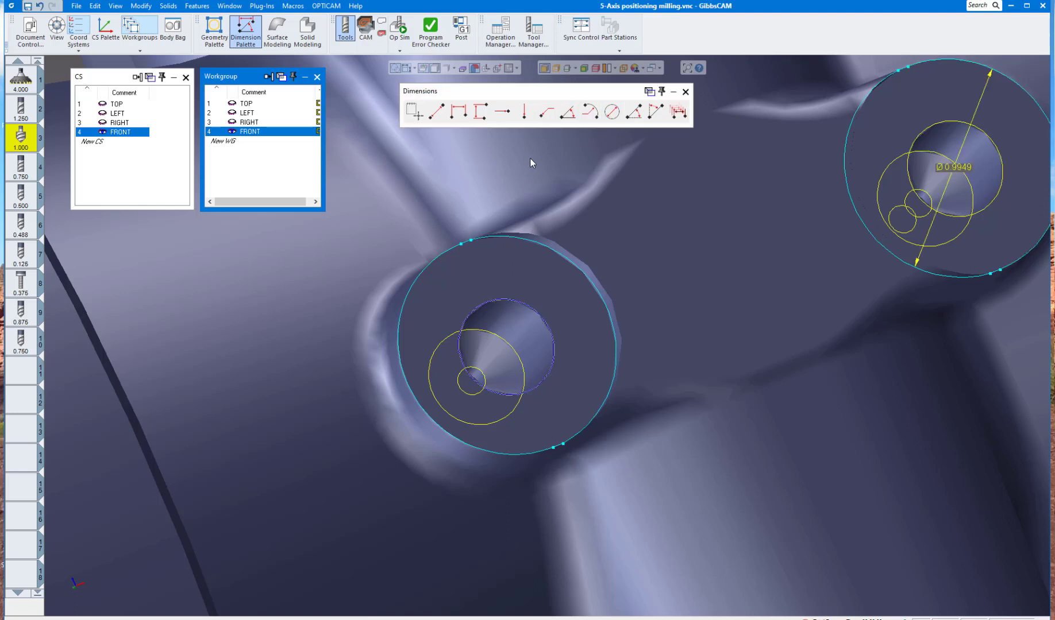
left_click(612, 111)
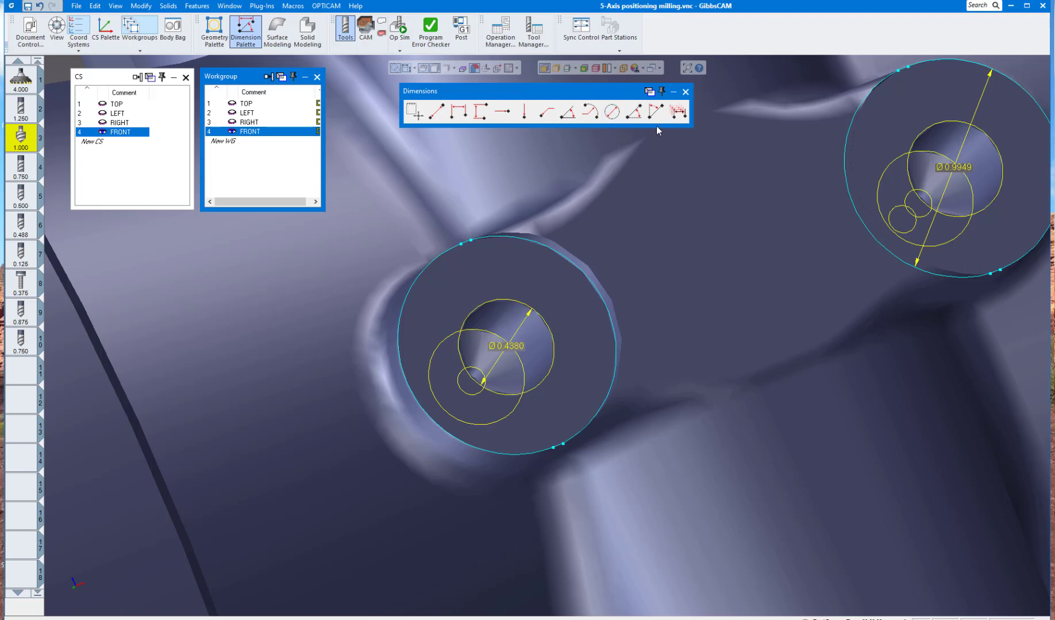
left_click(685, 92)
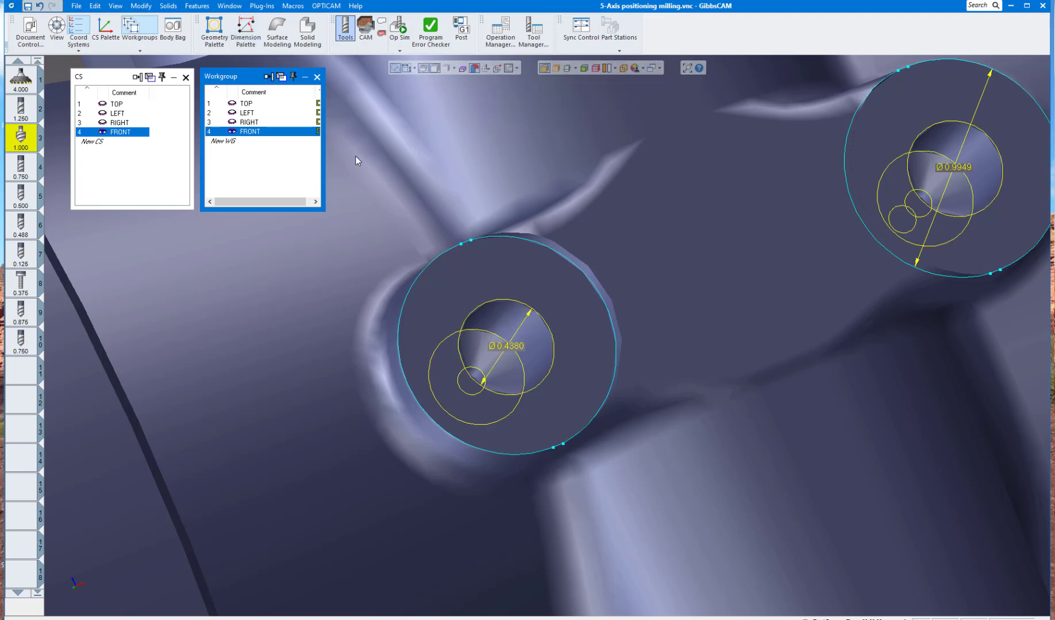
Return to the machining setup and inspect the tool definition of the 0.375 NPT tap.
left_click(365, 26)
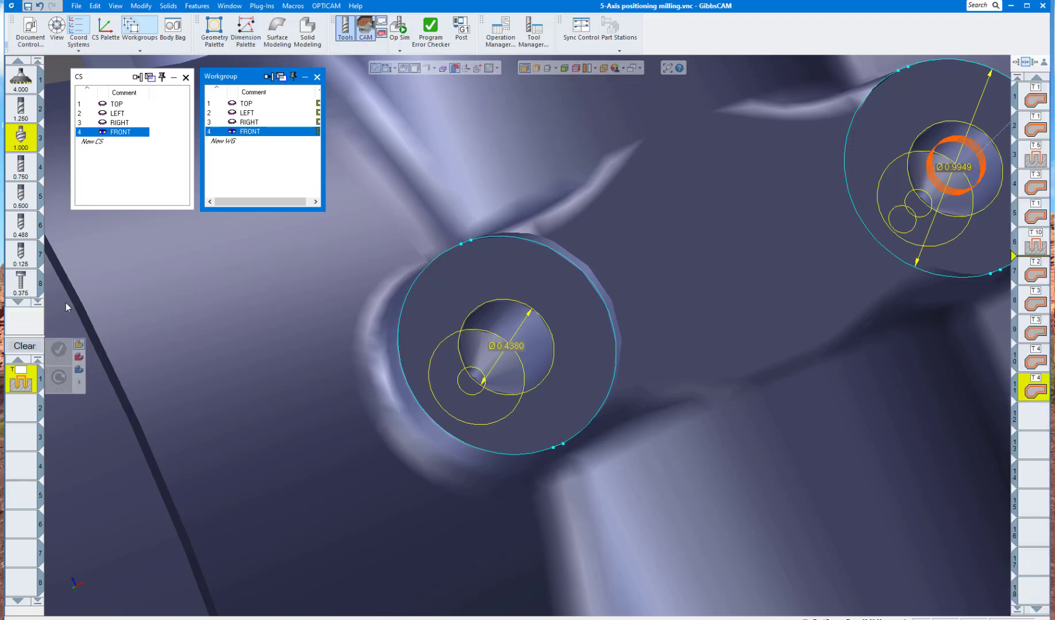
double_click(21, 285)
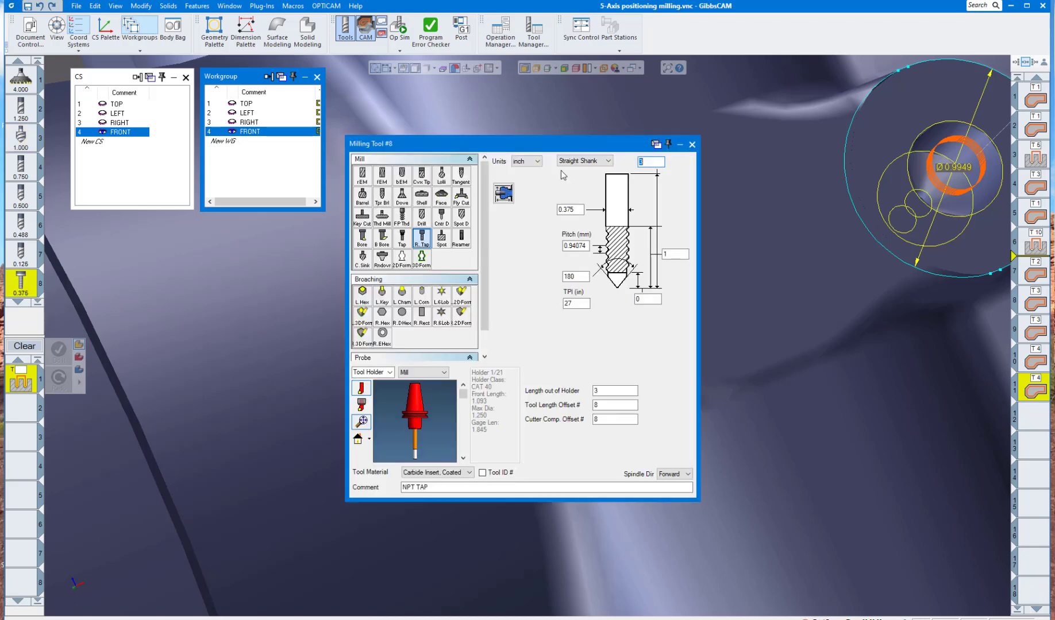
left_click(692, 144)
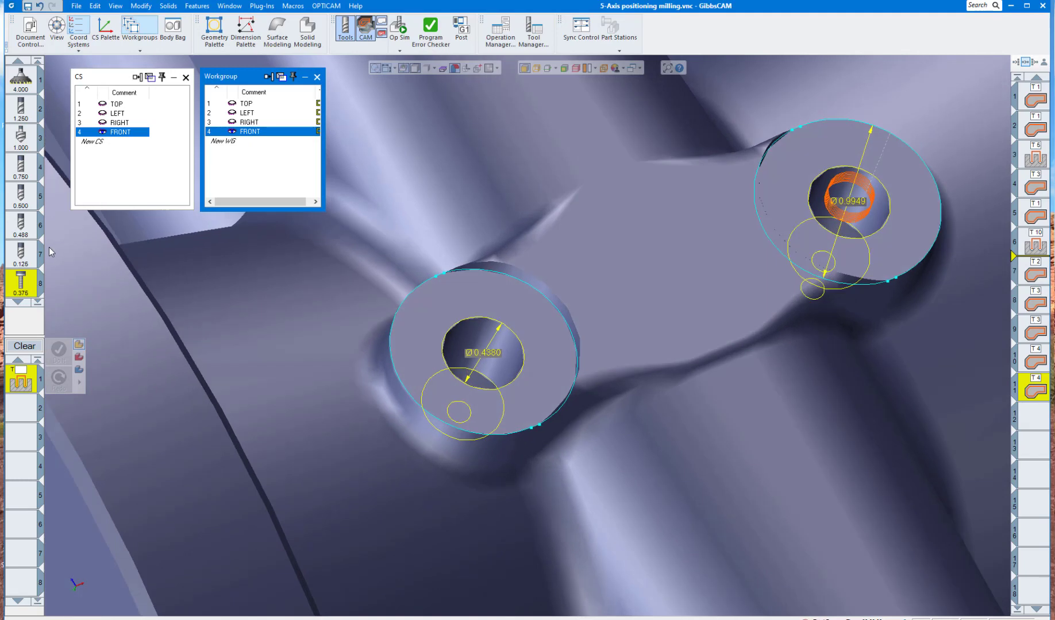
Assign the 0.488 drill to the Holes process and set the process's machining CS.
left_click(22, 225)
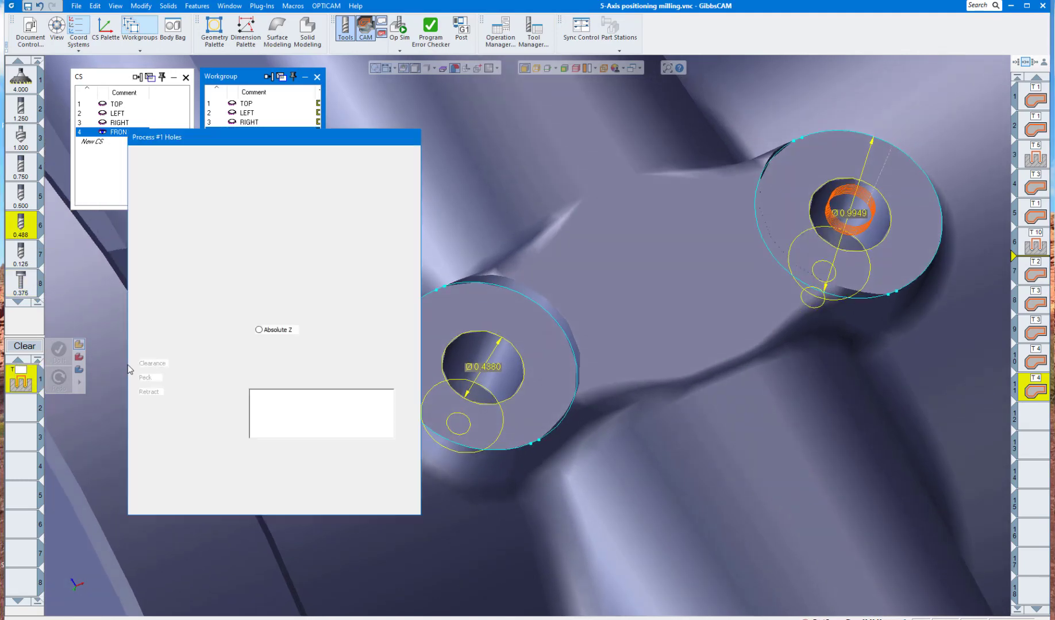
left_click(319, 156)
left_click(189, 173)
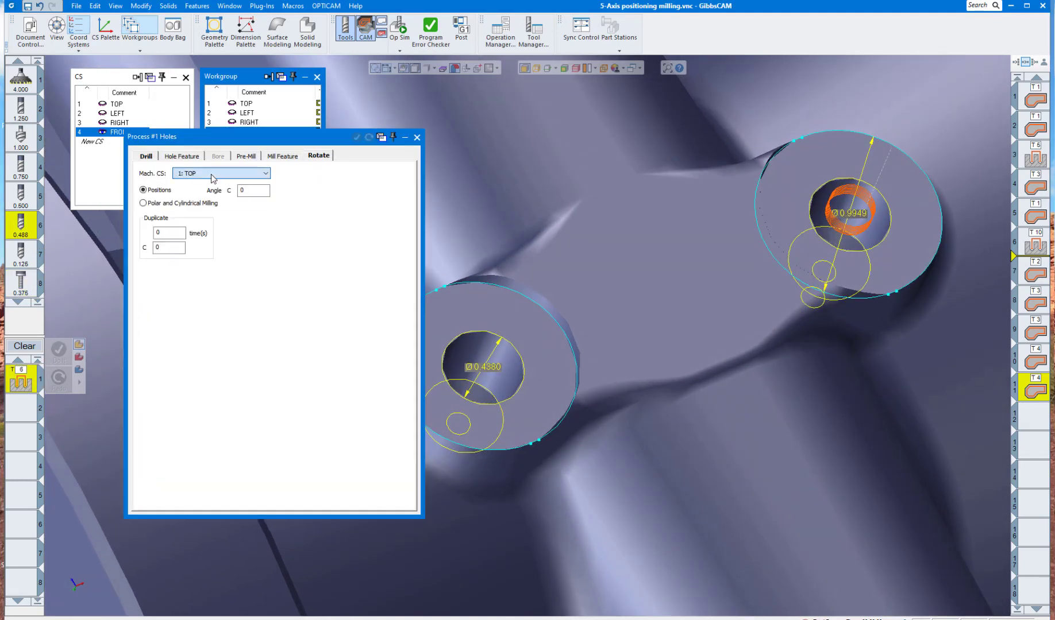
left_click(183, 179)
left_click(147, 155)
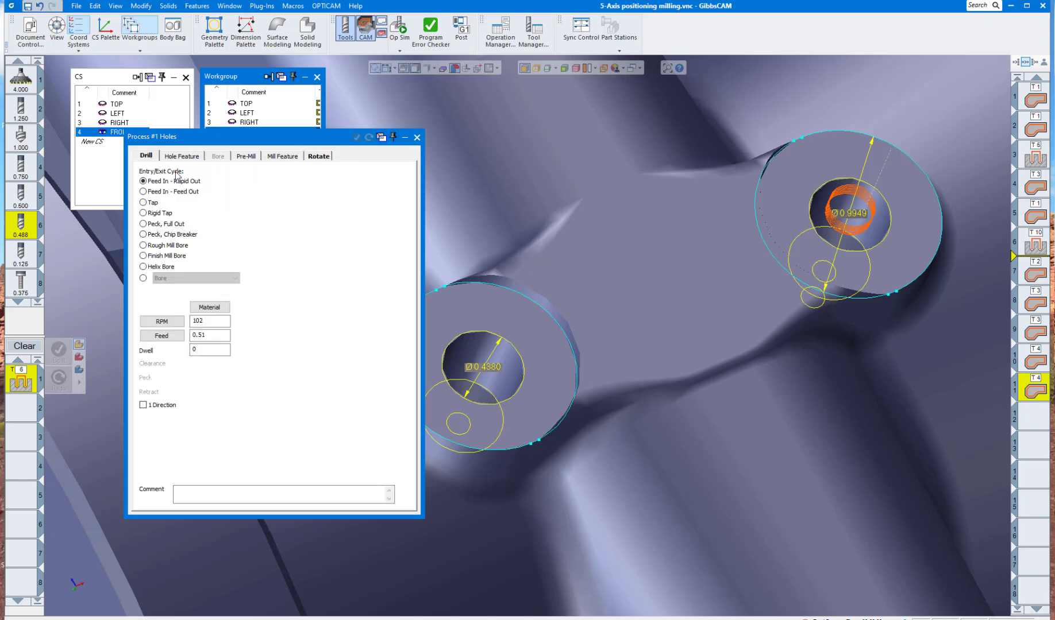
Set the 0.488 drill's surface depth to 2.4 and pick its full-diameter depth from the boss hole geometry.
left_click(281, 248)
double_click(281, 248)
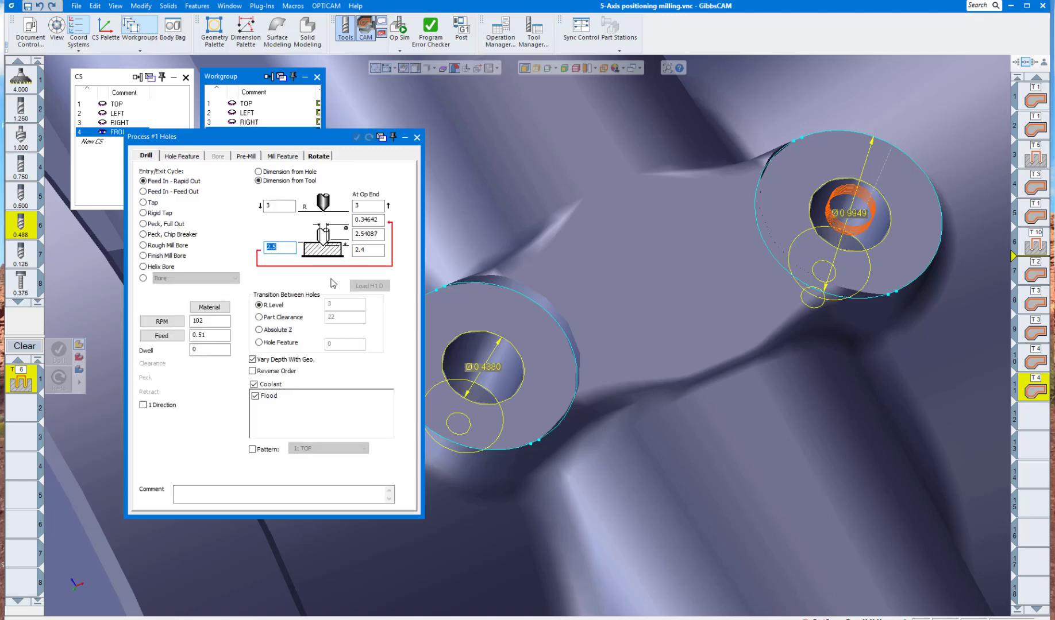
type("2.4")
key("Tab")
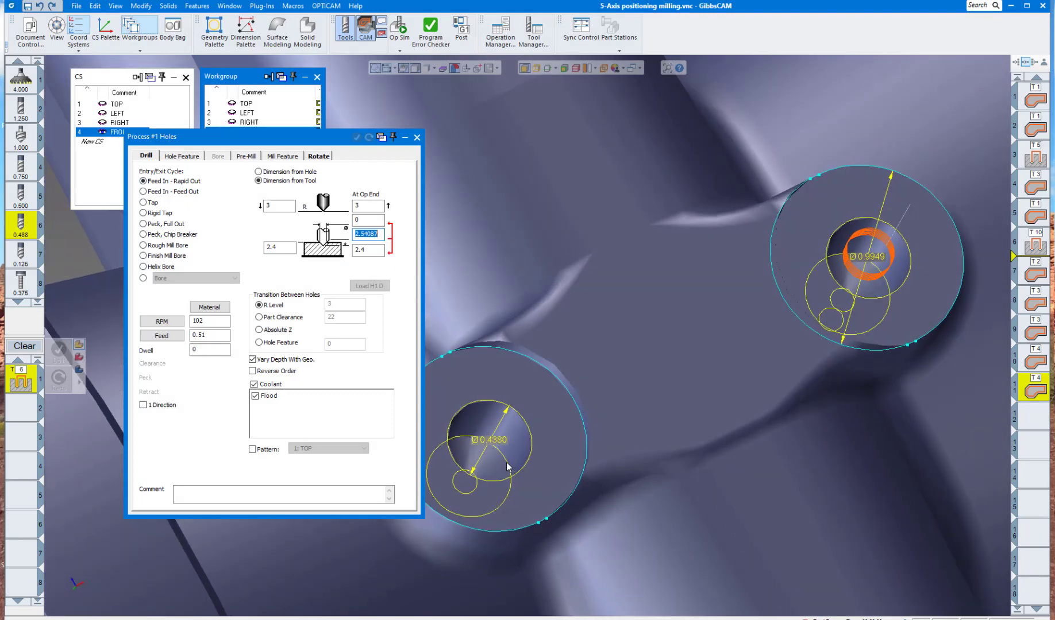
left_click(507, 464, "alt")
left_click(417, 138)
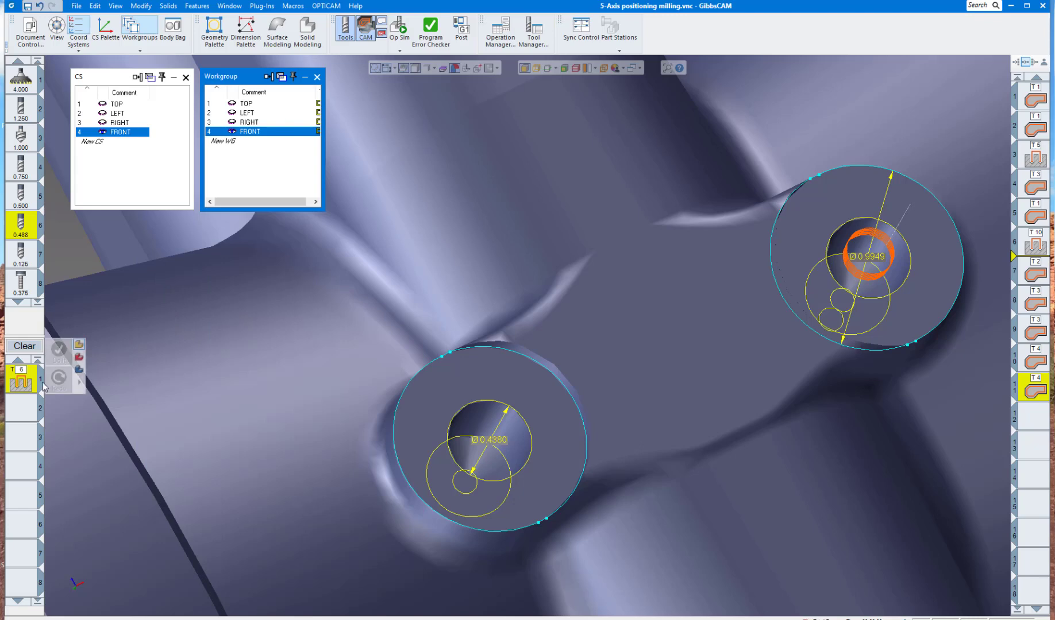
Add a second Holes process with the 0.125 drill, picking surface depth 1.875 from the hole and setting the entry clearance to 2.
left_click(24, 410)
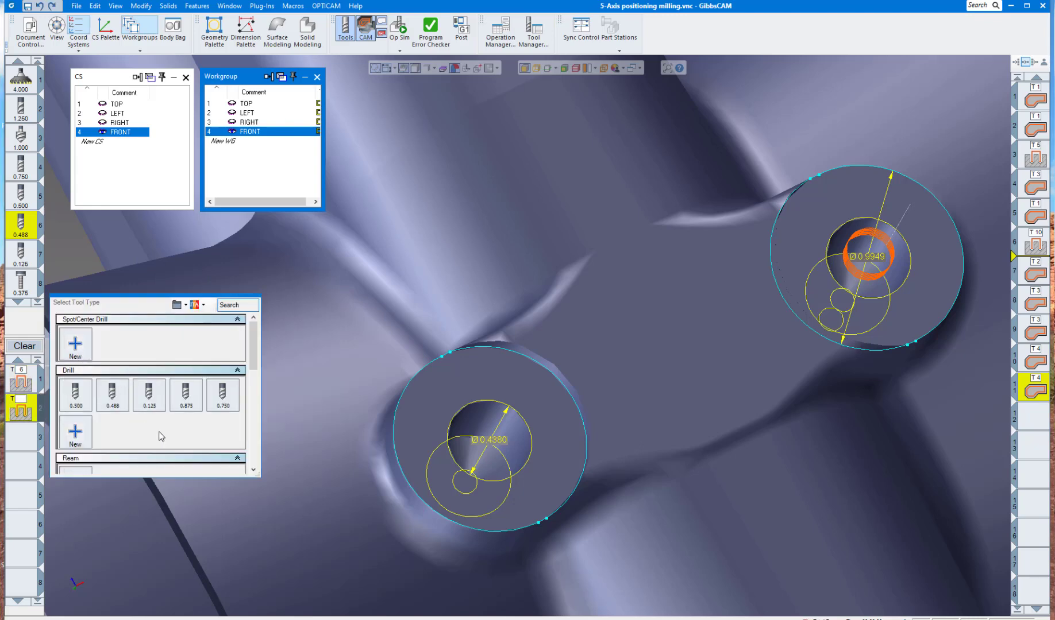
left_click(151, 404)
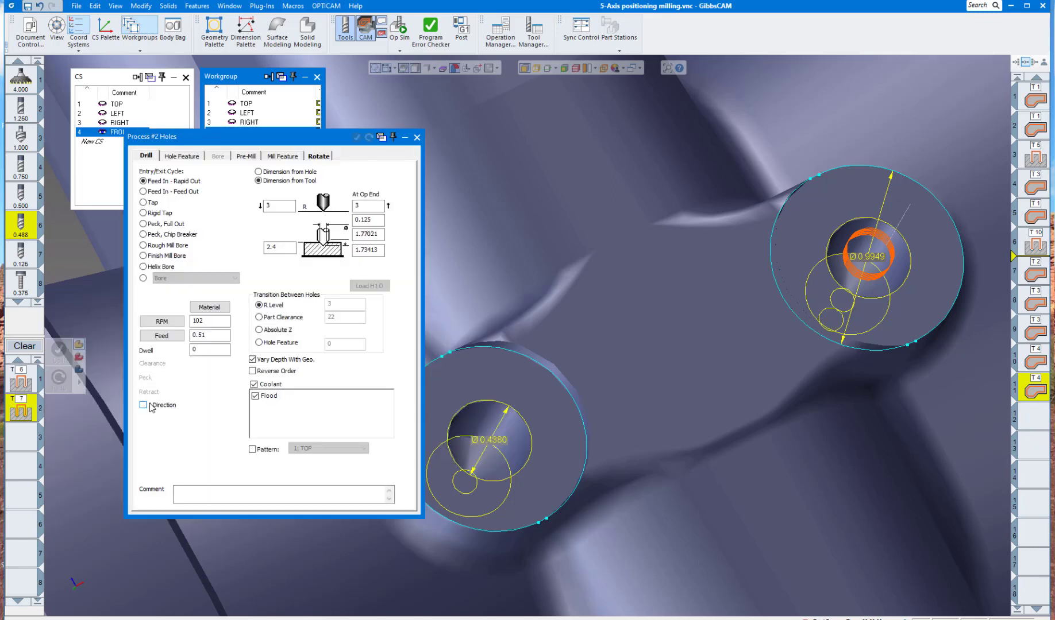
left_click(285, 252)
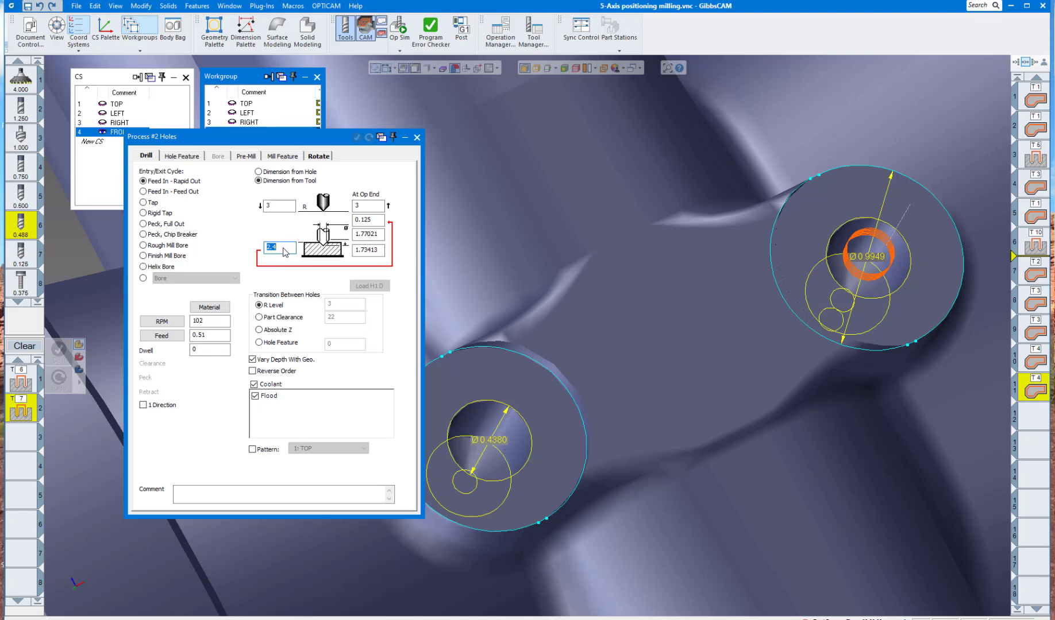
left_click(502, 454, "alt")
left_click(277, 207)
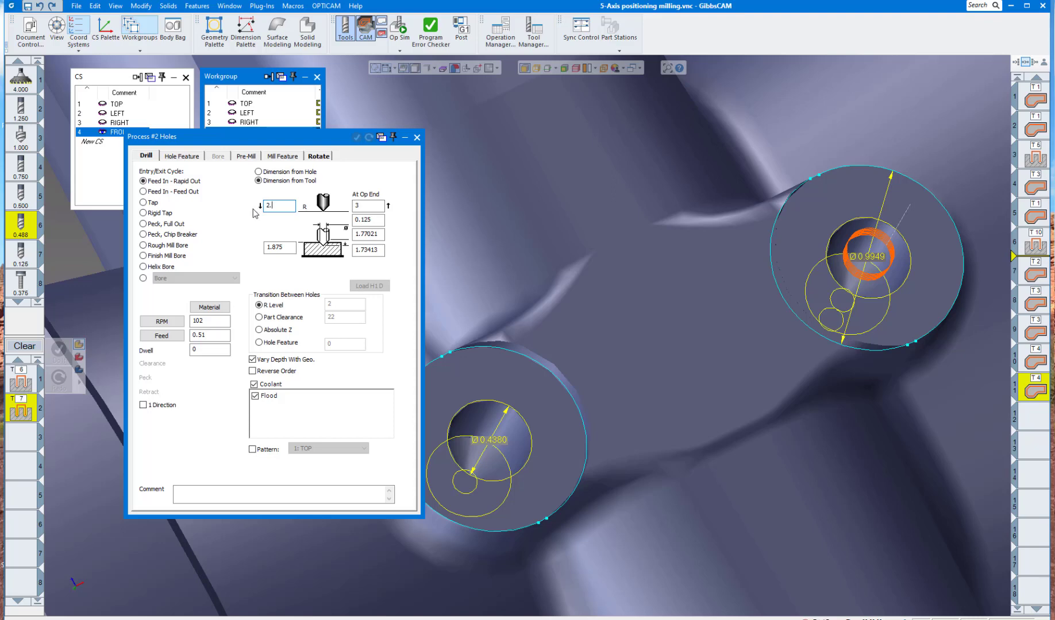
Set the 0.125 drill's full-diameter depth to 1.375, taken from the small circle at the hole's inner end.
left_click(381, 235)
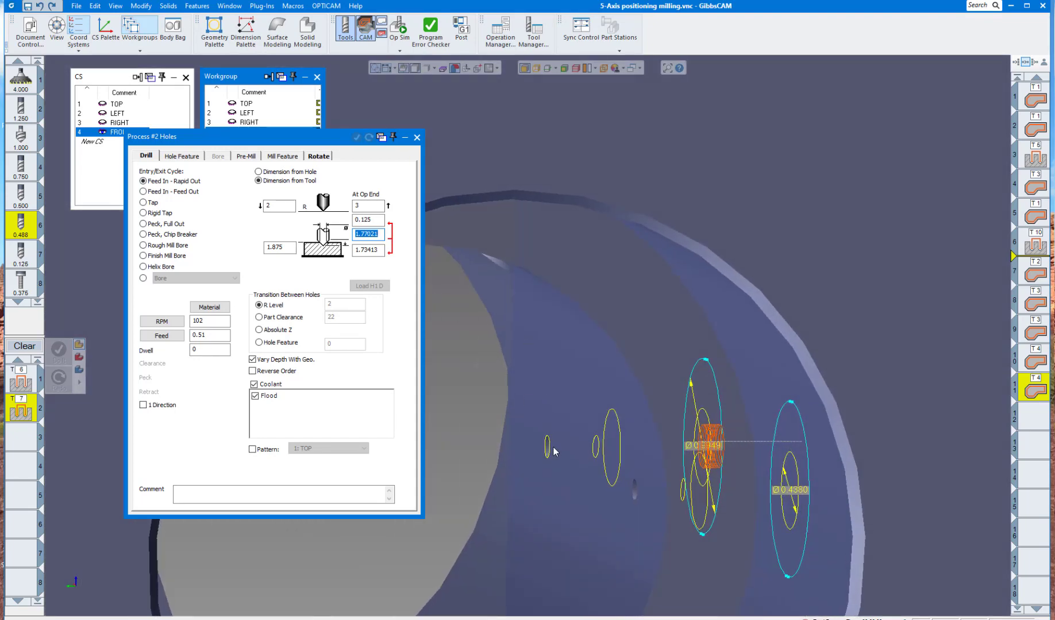
left_click(551, 447, "alt")
left_click_drag(381, 235, 329, 233)
type("1.375")
scroll(604, 354, "down", 3)
middle_click_drag(612, 353, 554, 363)
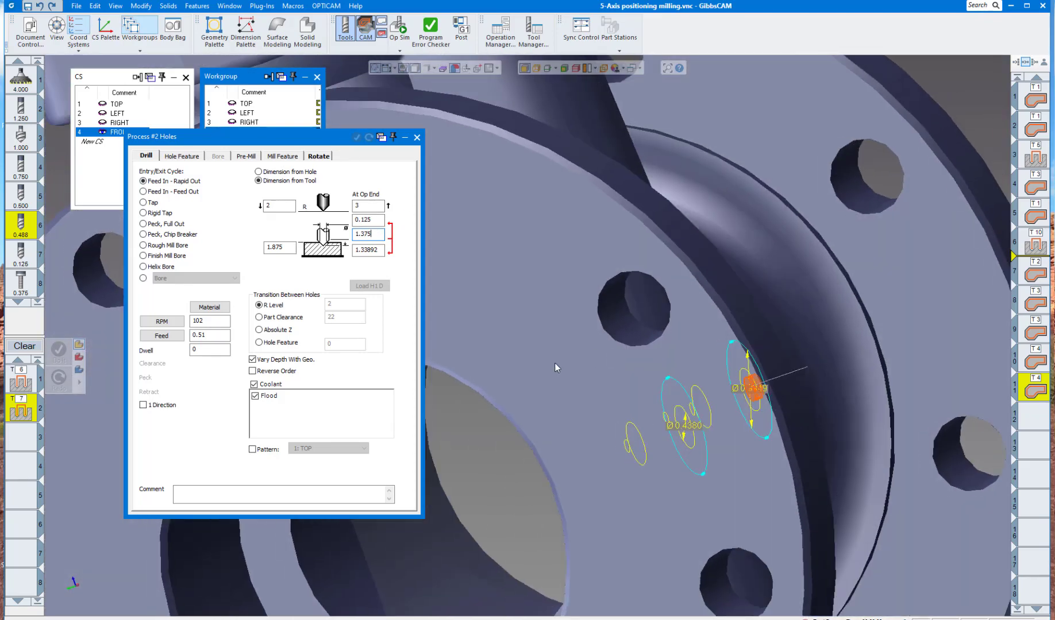
Add a third Holes process using the 0.375 tap.
double_click(23, 436)
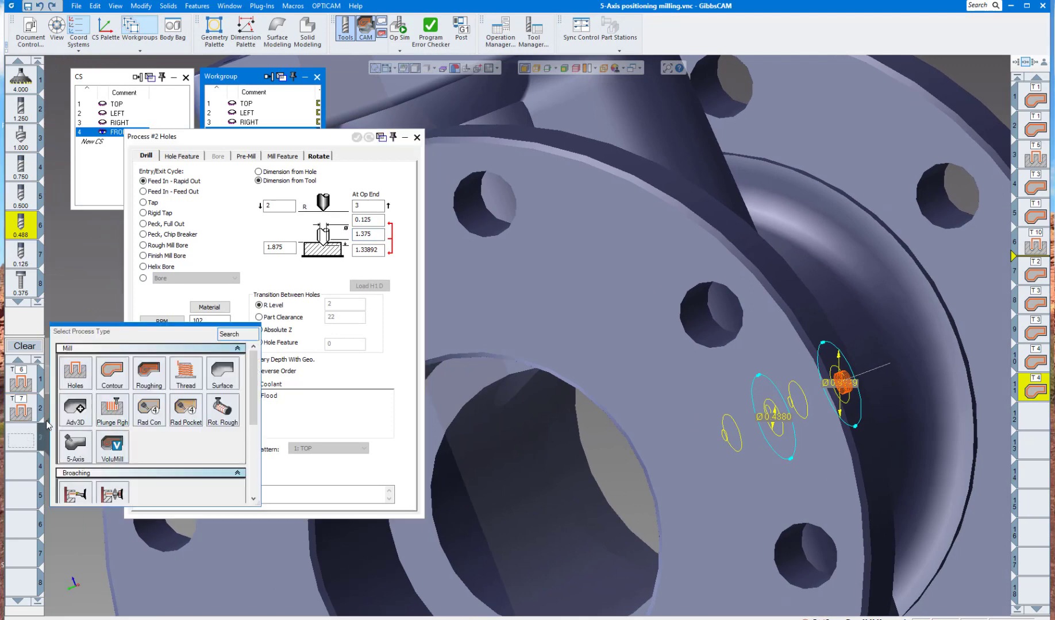
left_click(75, 375)
scroll(114, 415, "down", 3)
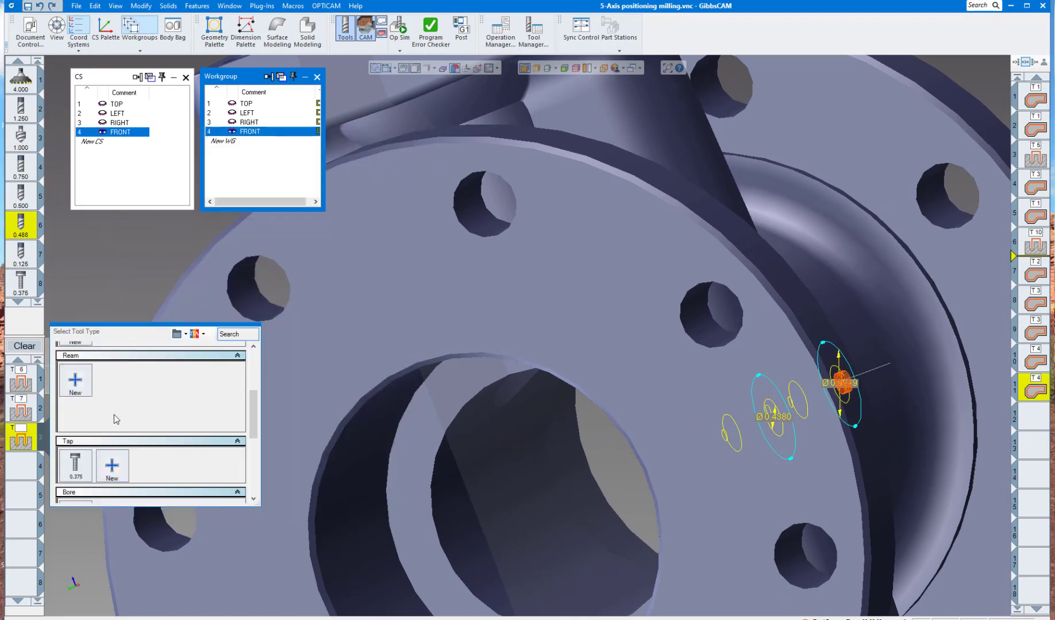
scroll(114, 414, "down", 2)
left_click(77, 410)
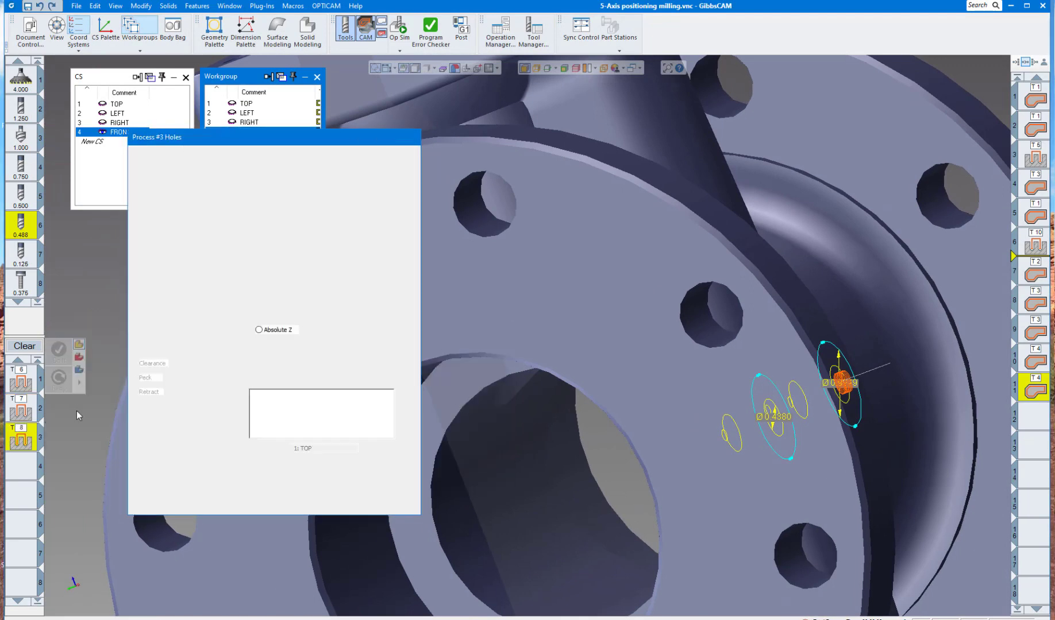
Set the rigid tap's surface depth to 2.4 and final depth to 1.9, recalculate its RPM and edit its entry clearance height.
double_click(293, 252)
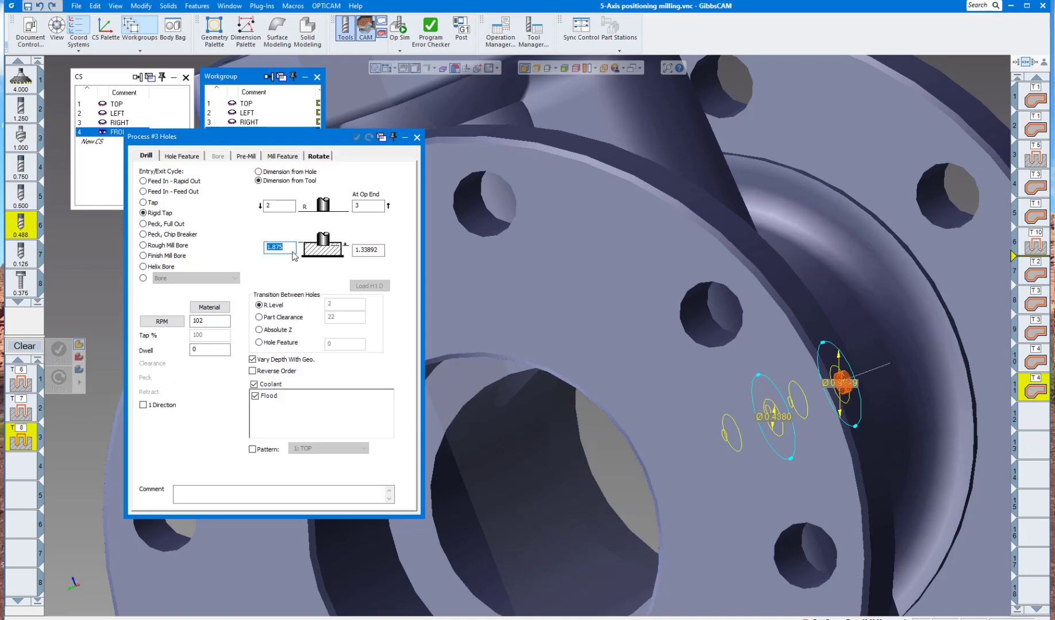
middle_click_drag(476, 393, 480, 392)
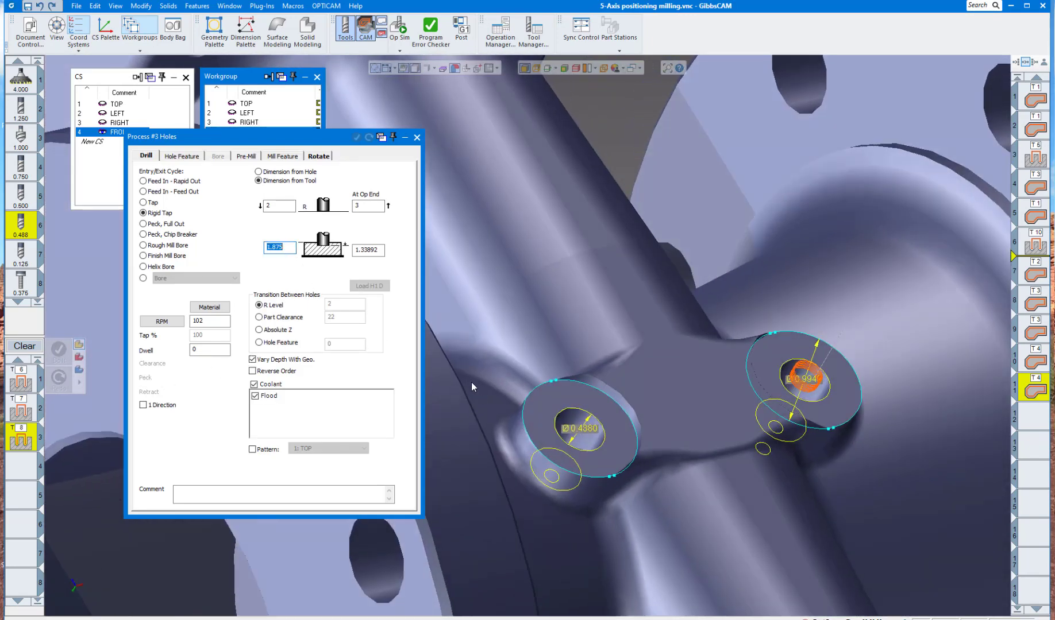
type("2.4")
double_click(380, 252)
type("2.4")
left_click(173, 325)
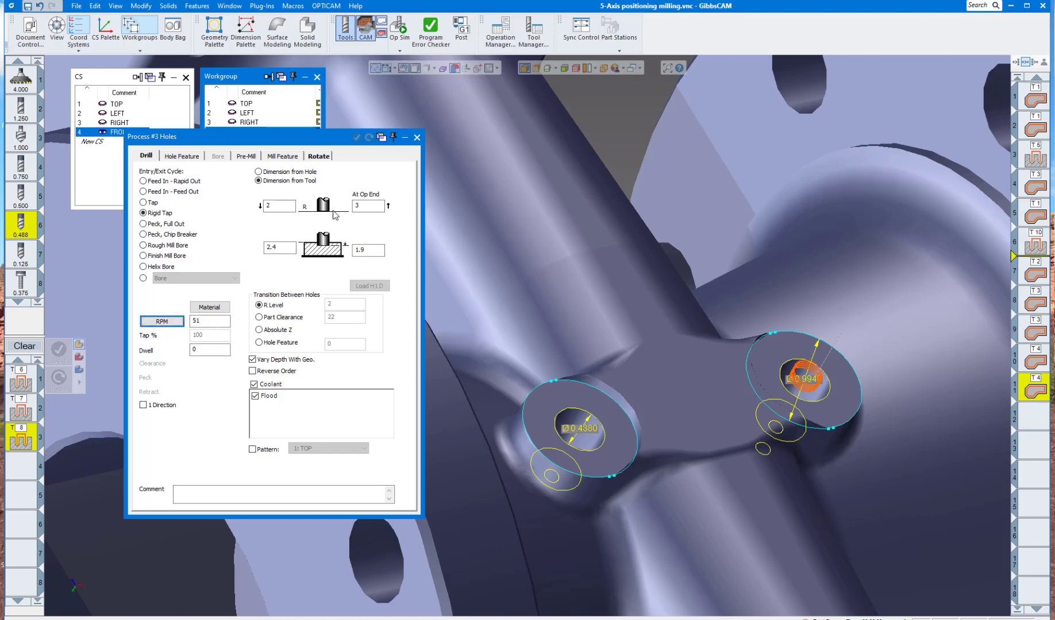
double_click(278, 206)
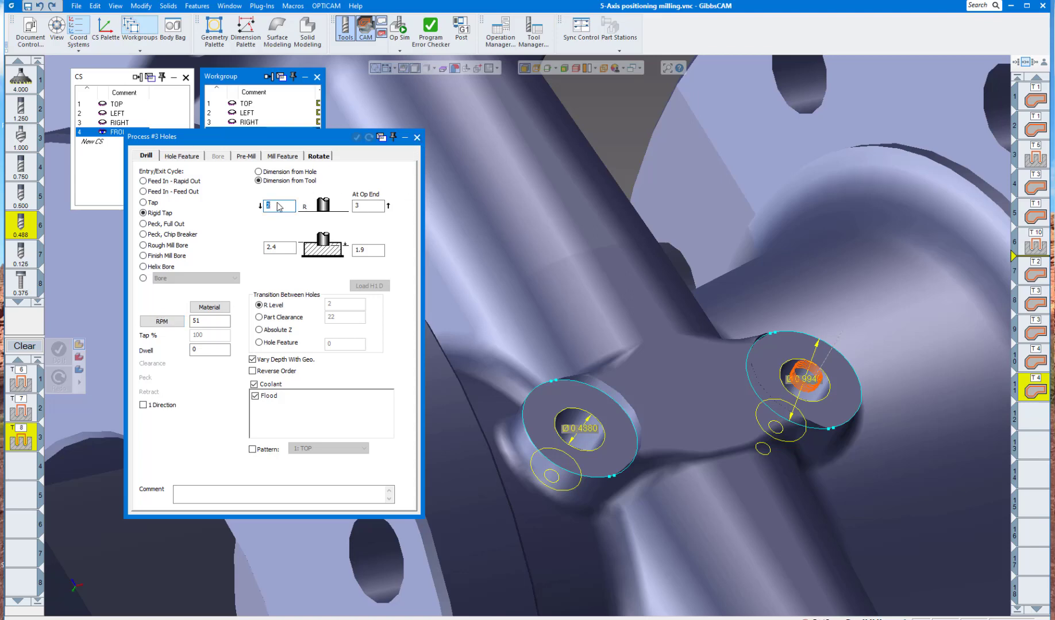
left_click(417, 137)
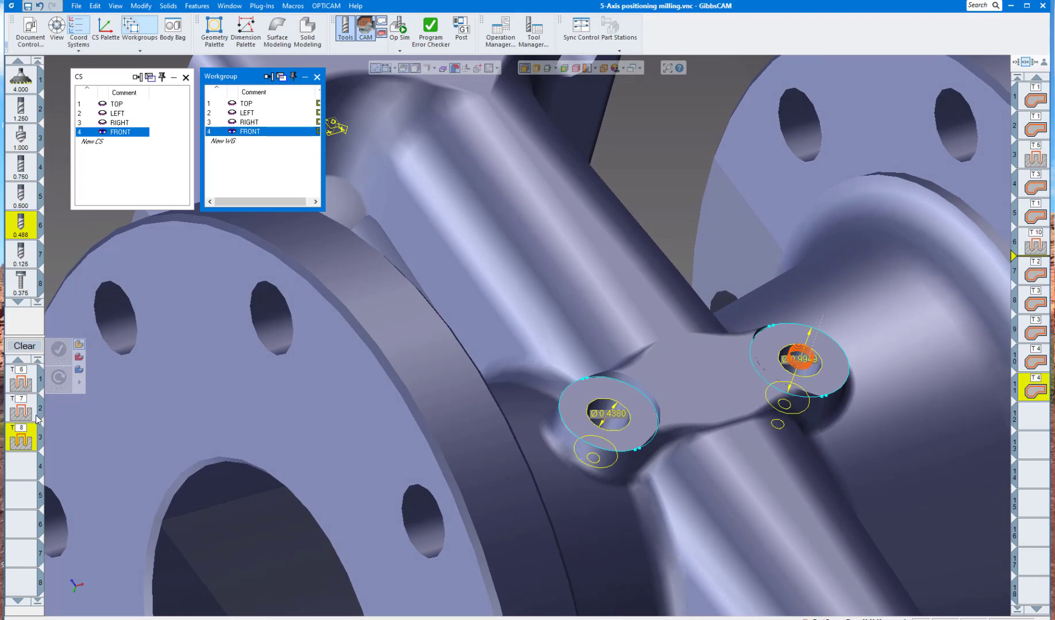
Reopen the 0.125 drill process to edit its entry clearance height.
left_click(29, 412)
double_click(29, 412)
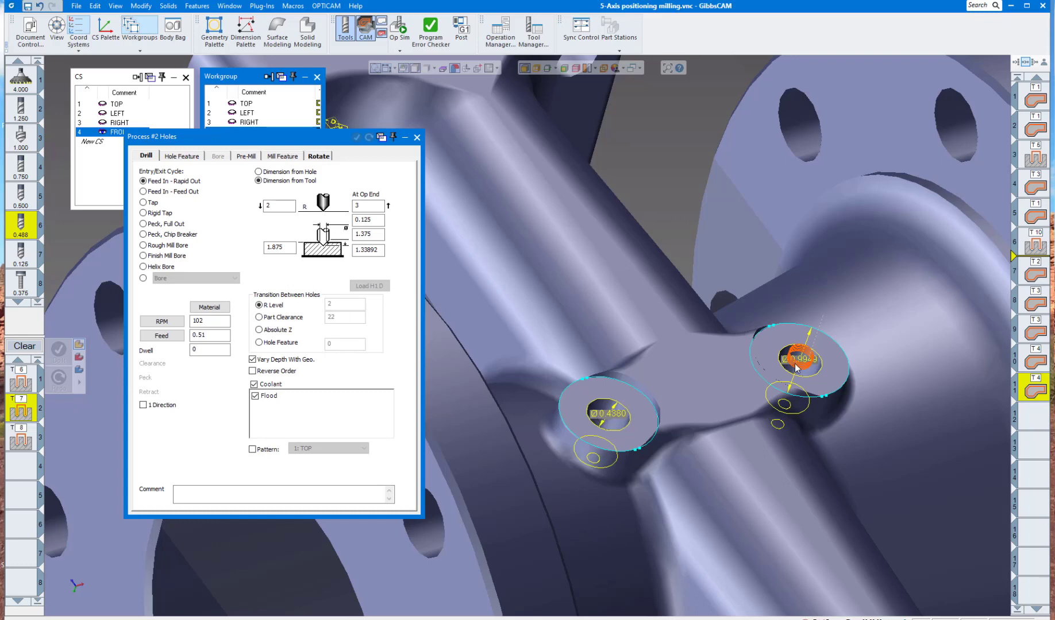
double_click(271, 207)
left_click(416, 137)
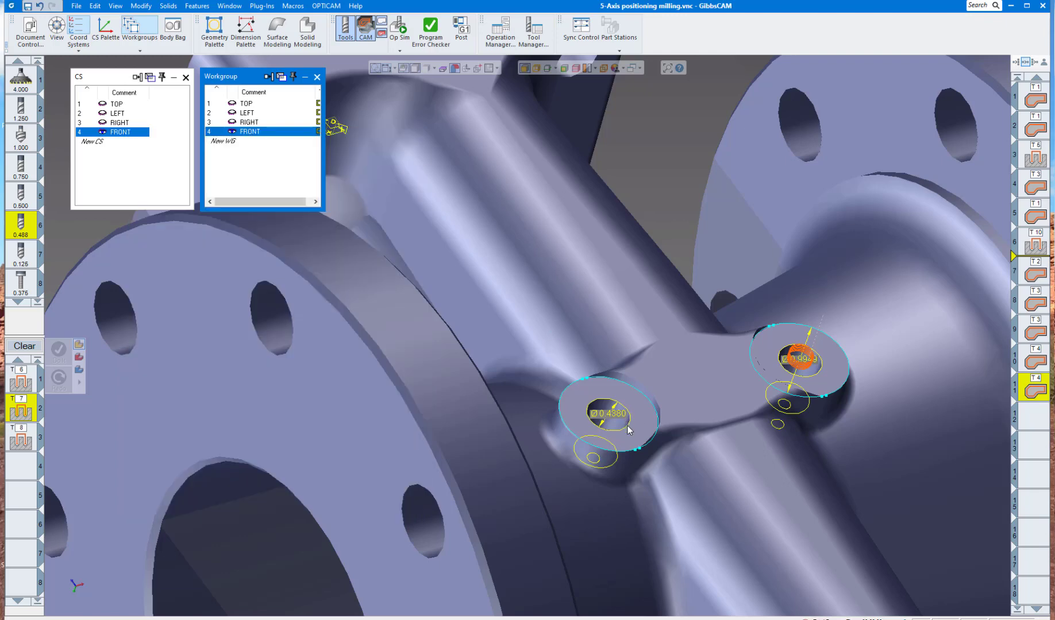
Generate the two drilling operations and the tapping operation on both front boss holes.
left_click(626, 427)
left_click(784, 372, "shift")
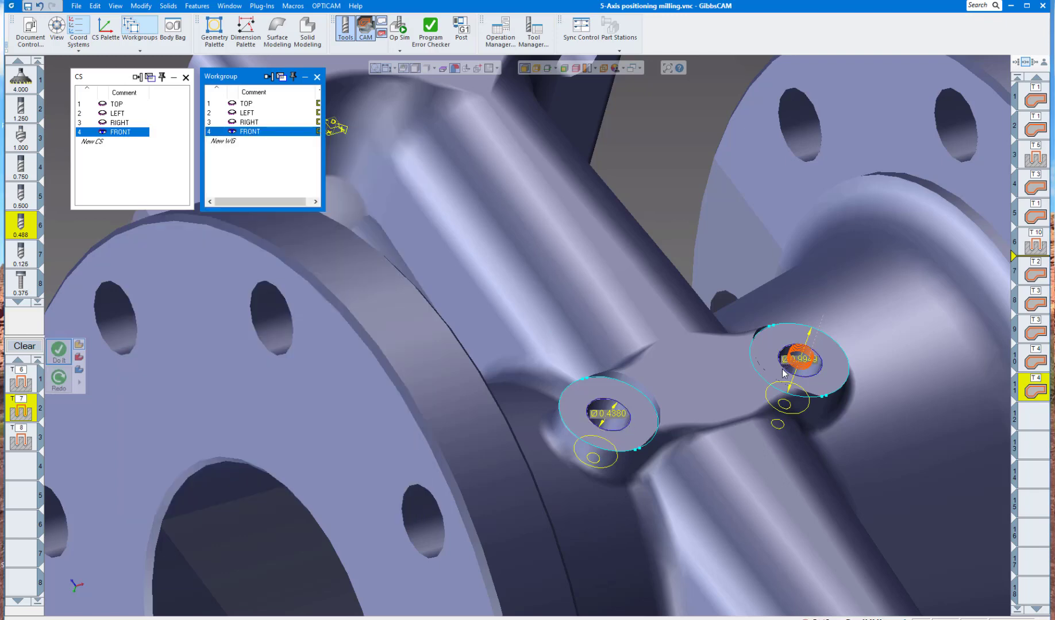
left_click(61, 354)
Start the Op Sim material-removal simulation of all operations with the casting in isometric view.
middle_click_drag(400, 358, 429, 361)
scroll(433, 359, "down", 6)
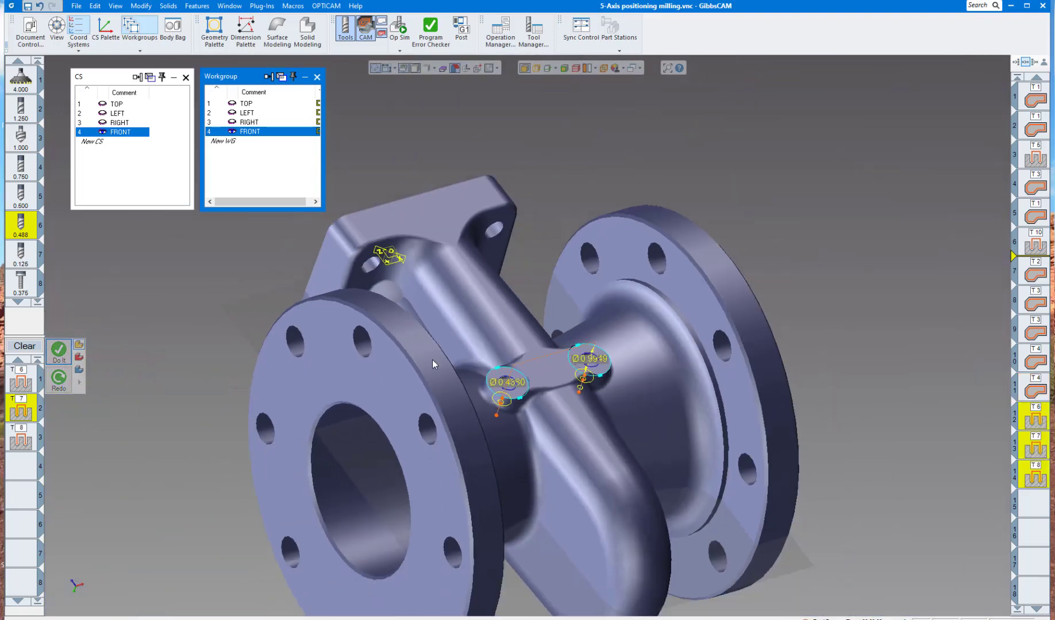
middle_click_drag(331, 499, 356, 463)
scroll(355, 463, "down", 1)
scroll(355, 462, "down", 1)
mouse_move(68, 600)
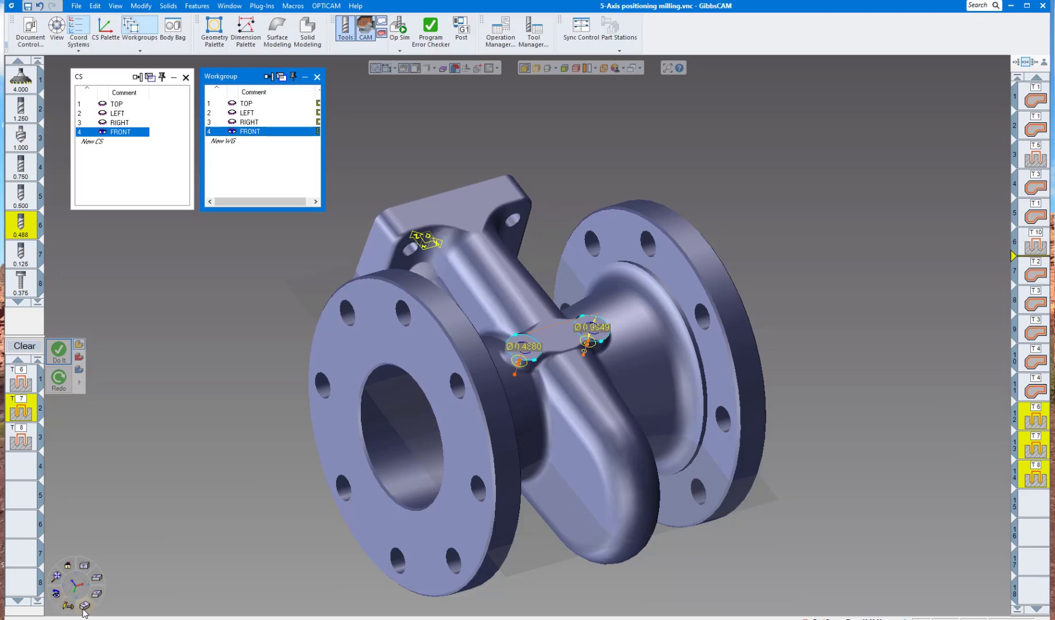
left_click(84, 608)
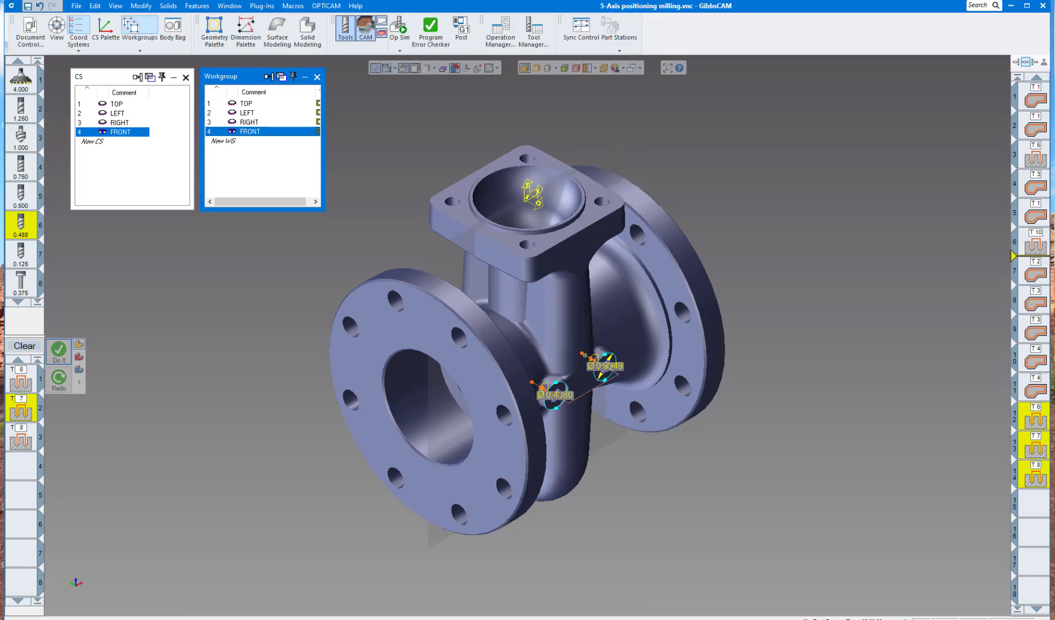
left_click(400, 43)
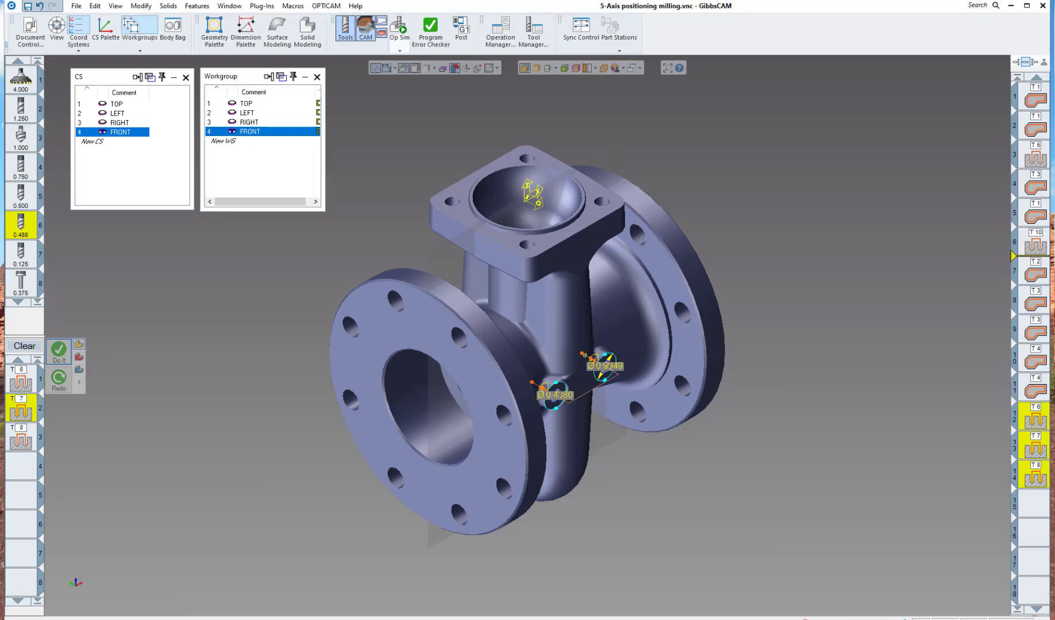
left_click(398, 27)
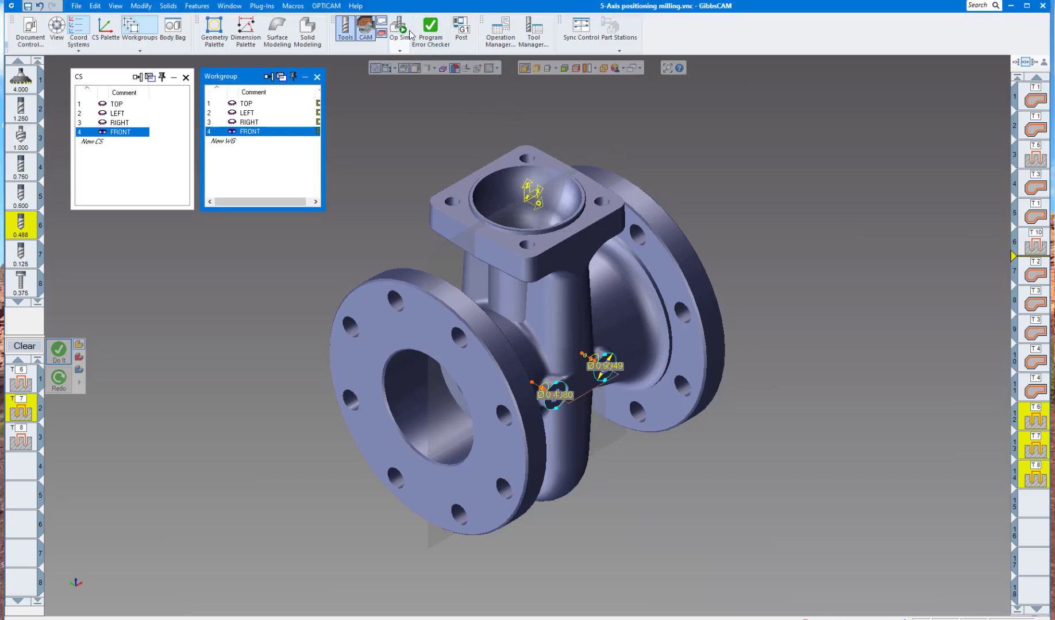
left_click(746, 139)
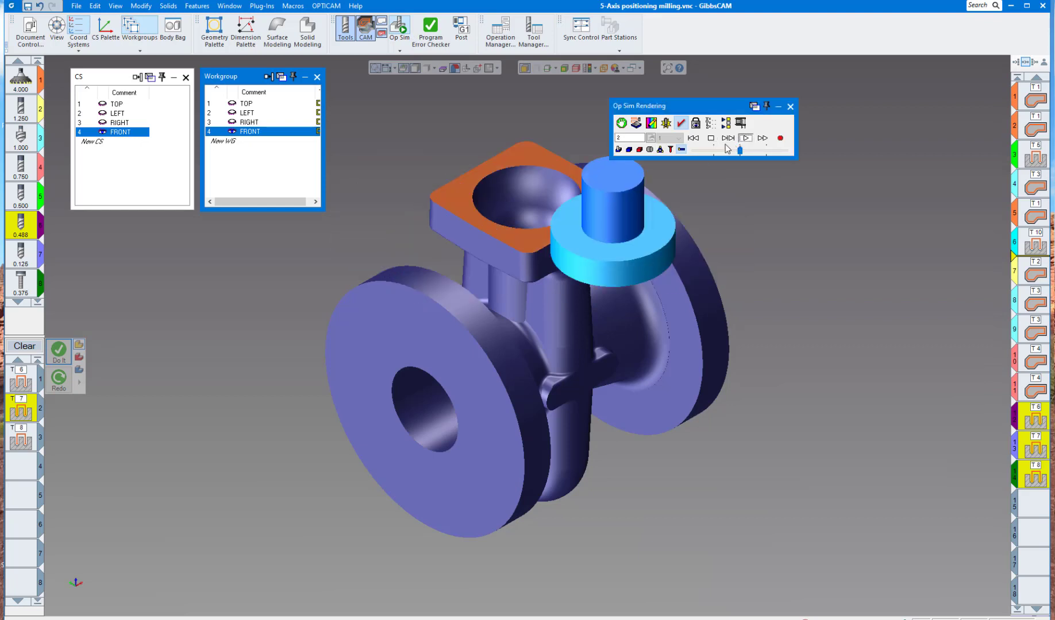
Adjust the Op Sim playback speed and run the simulation through to the end of the program.
left_click(722, 150)
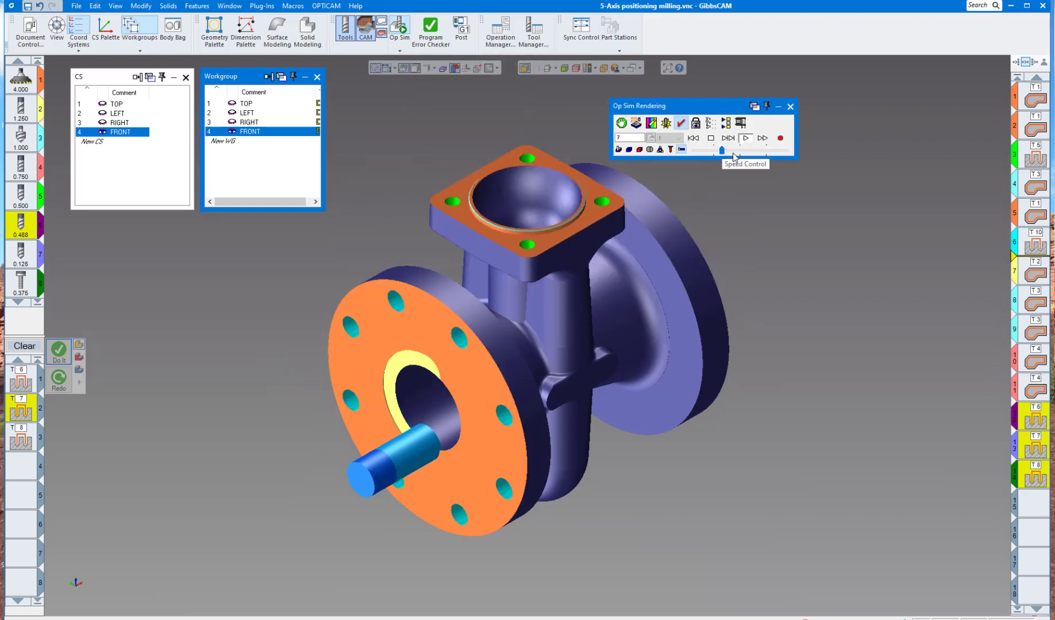
left_click(733, 150)
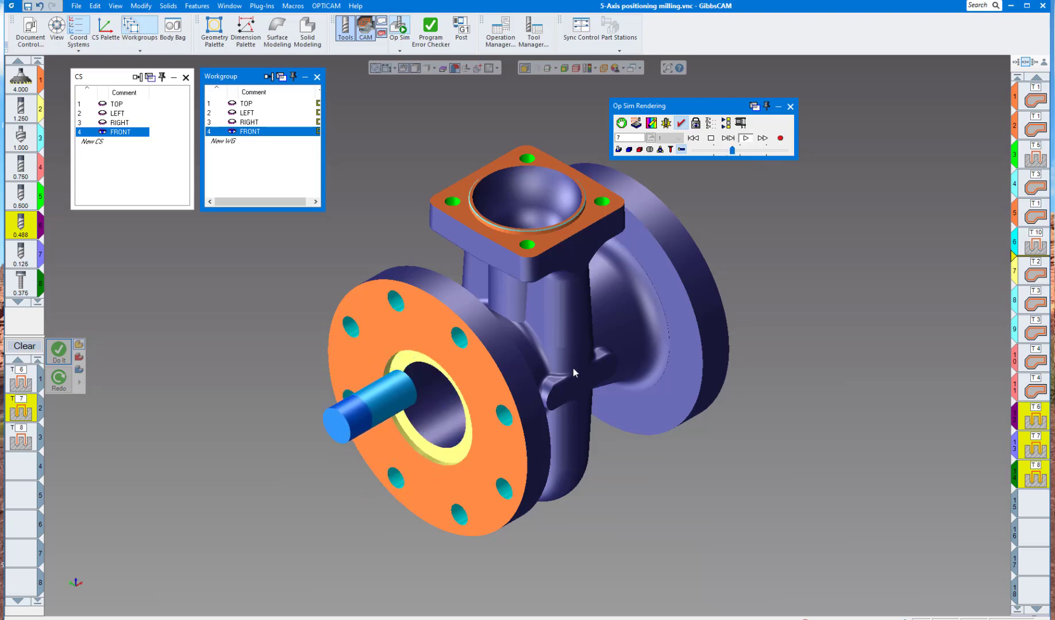
scroll(570, 371, "up", 5)
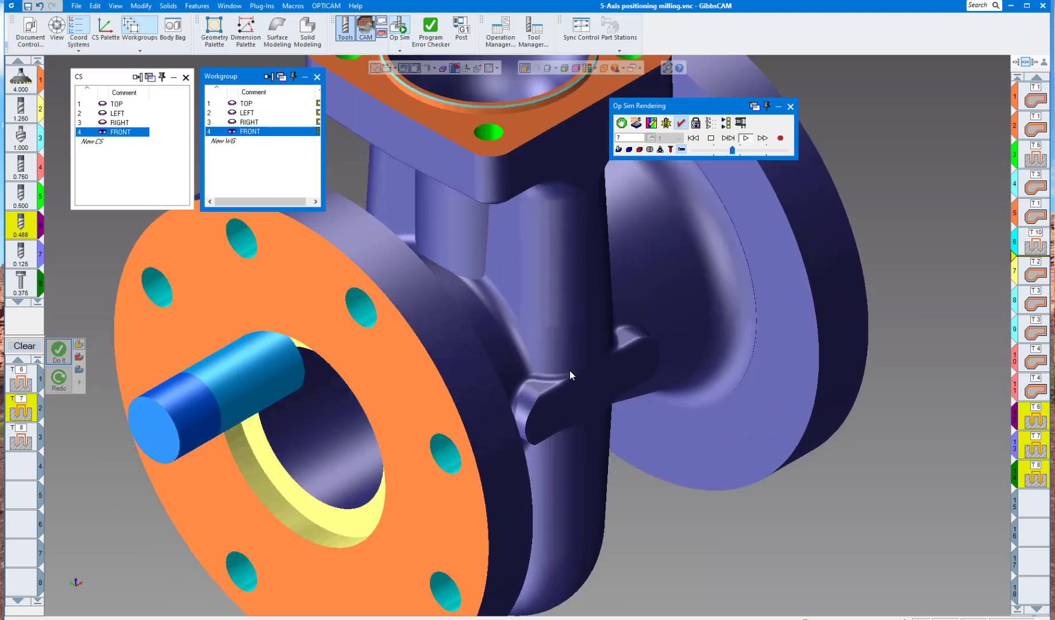
left_click(740, 151)
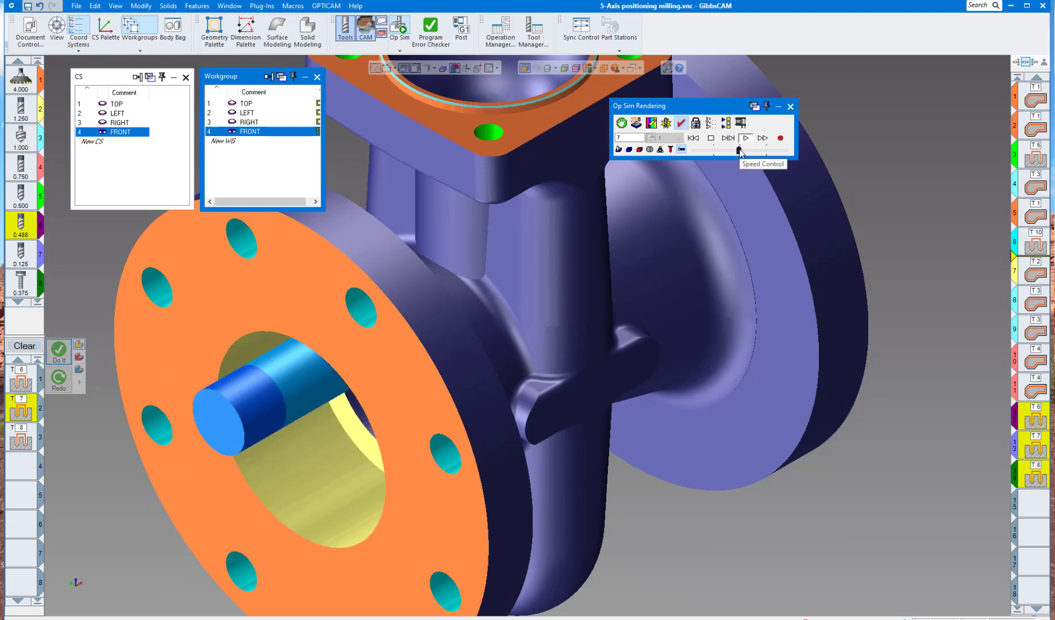
left_click_drag(740, 151, 728, 152)
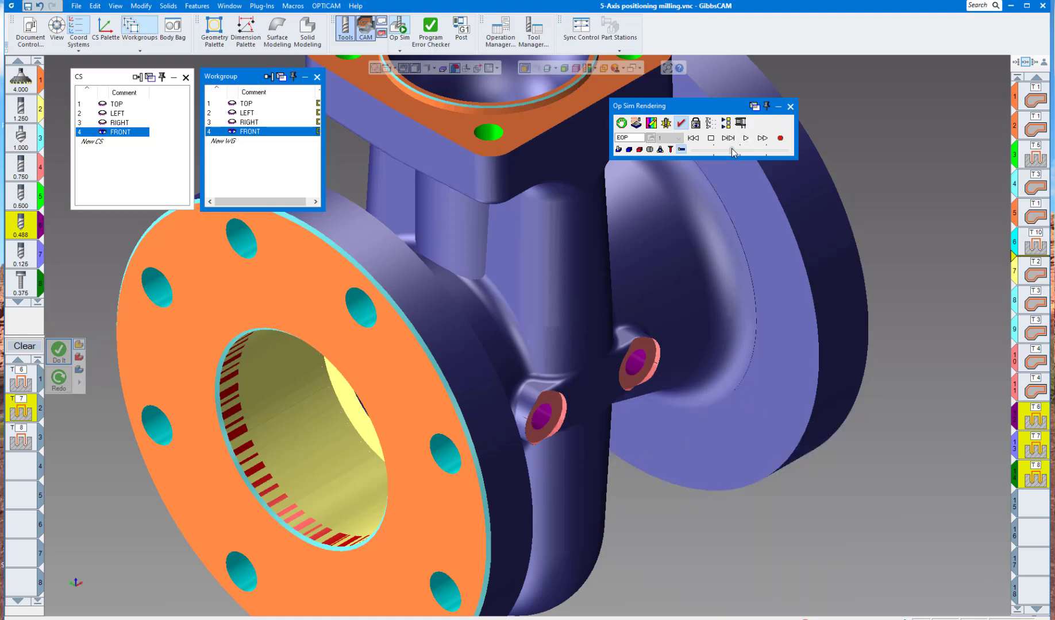
Inspect the simulated front boss holes, their inner breakthroughs and the flange bore for holder marks, and exit the simulation.
scroll(678, 347, "up", 5)
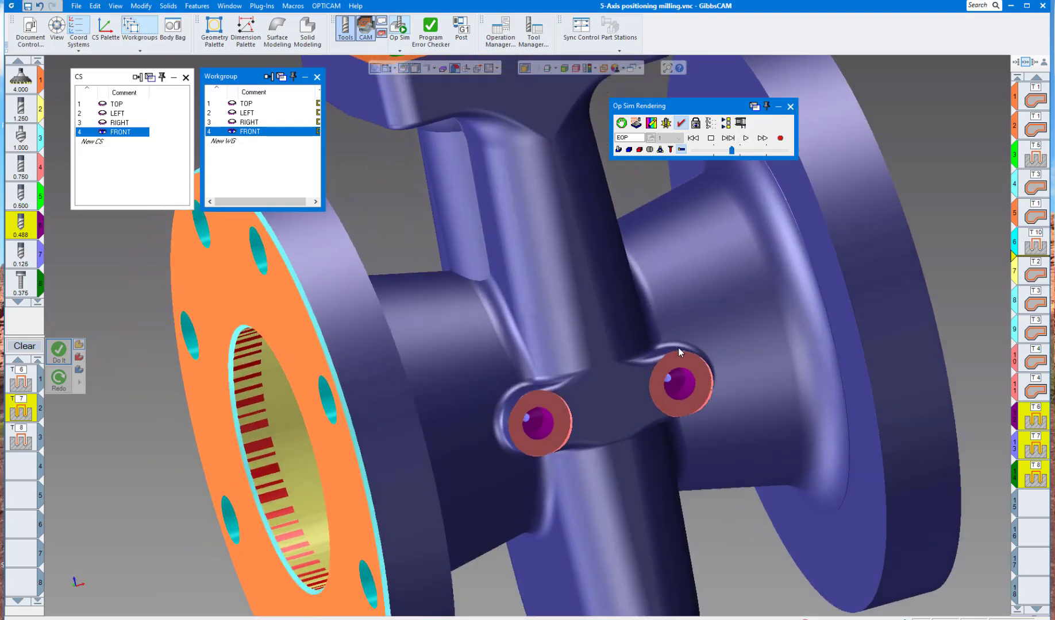
scroll(678, 347, "up", 6)
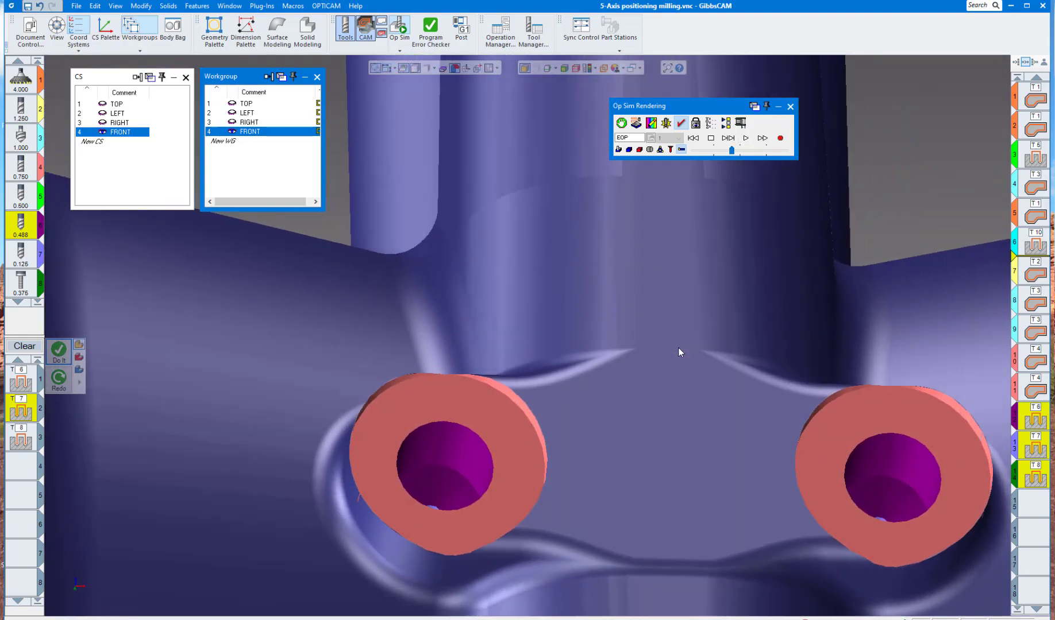
scroll(678, 348, "up", 6)
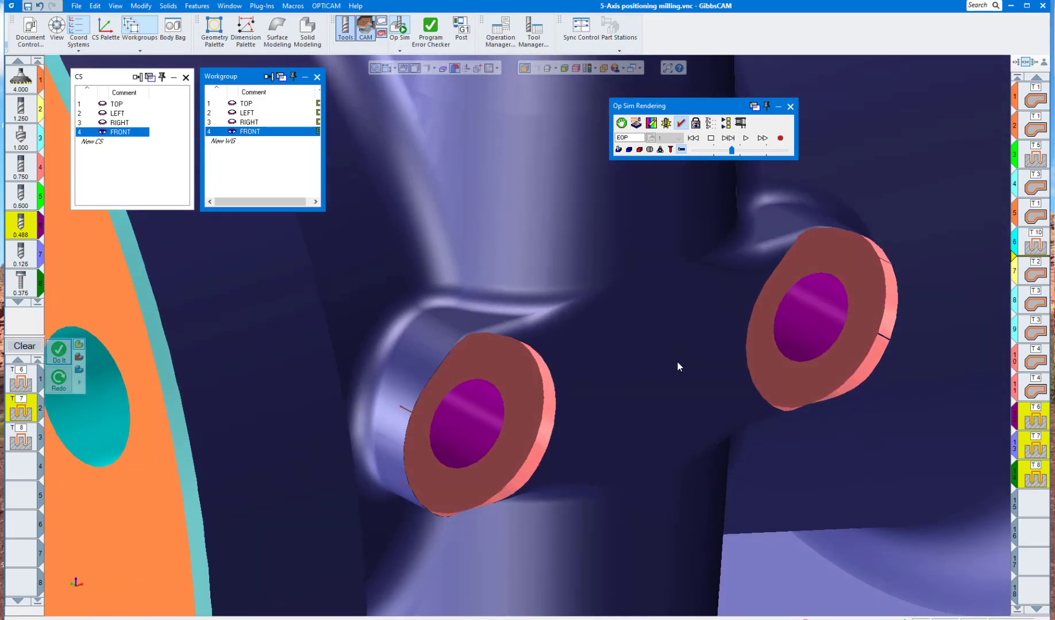
scroll(666, 347, "up", 8)
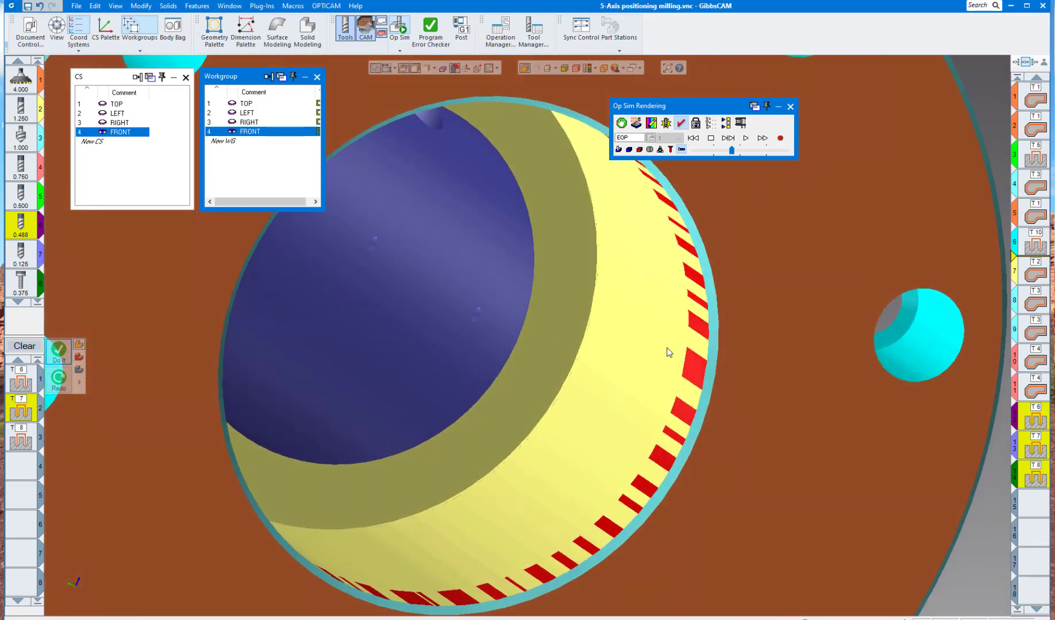
scroll(494, 331, "up", 8)
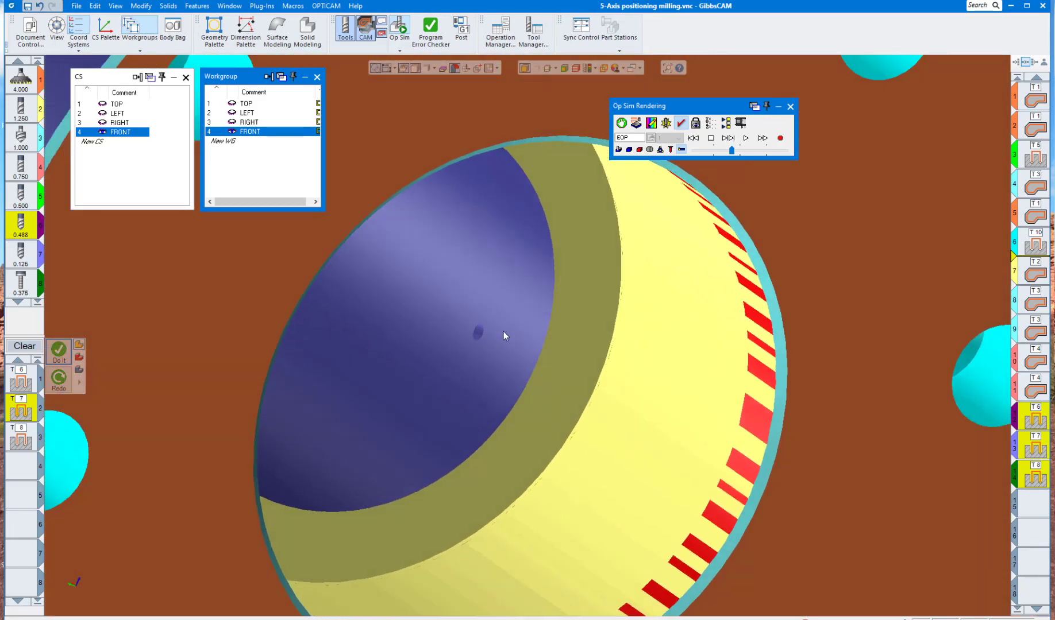
scroll(509, 330, "down", 12)
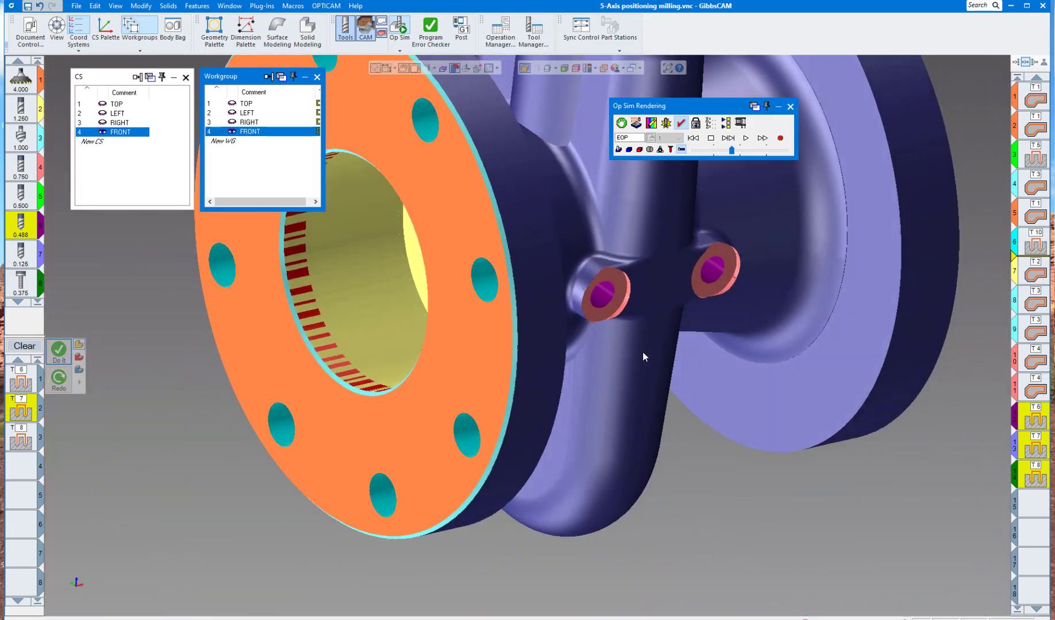
scroll(680, 327, "down", 4)
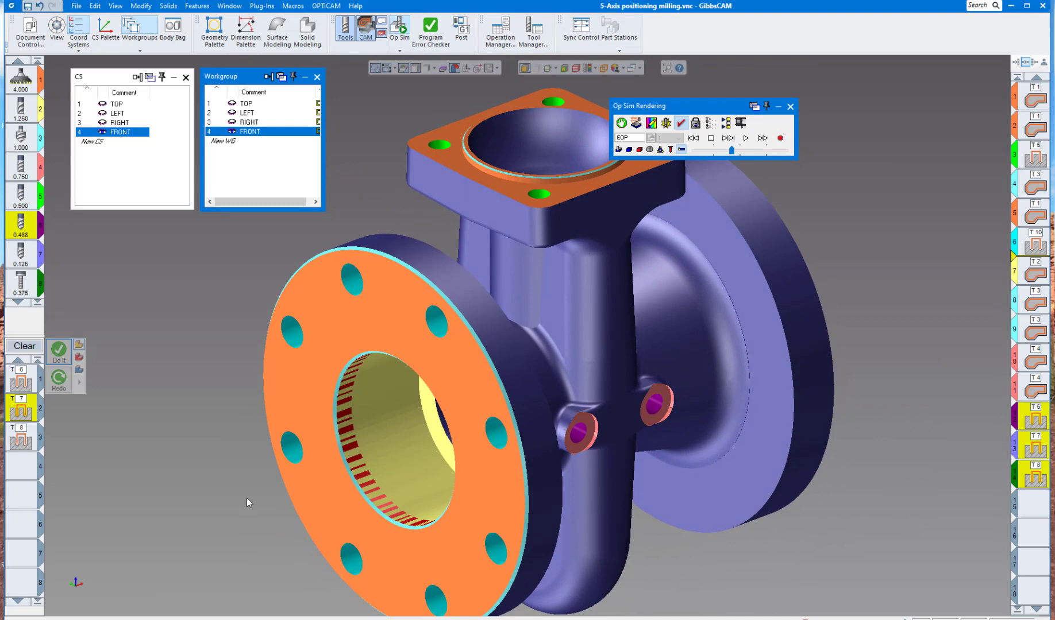
scroll(268, 484, "down", 4)
middle_click_drag(602, 377, 1051, 345)
scroll(531, 391, "up", 5)
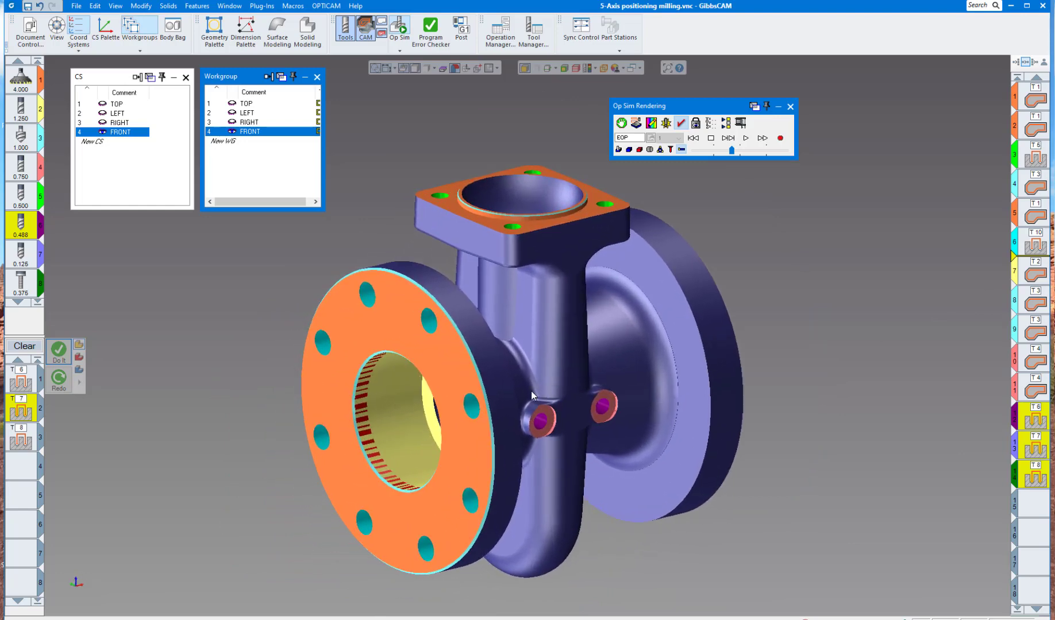
middle_click_drag(531, 391, 542, 397)
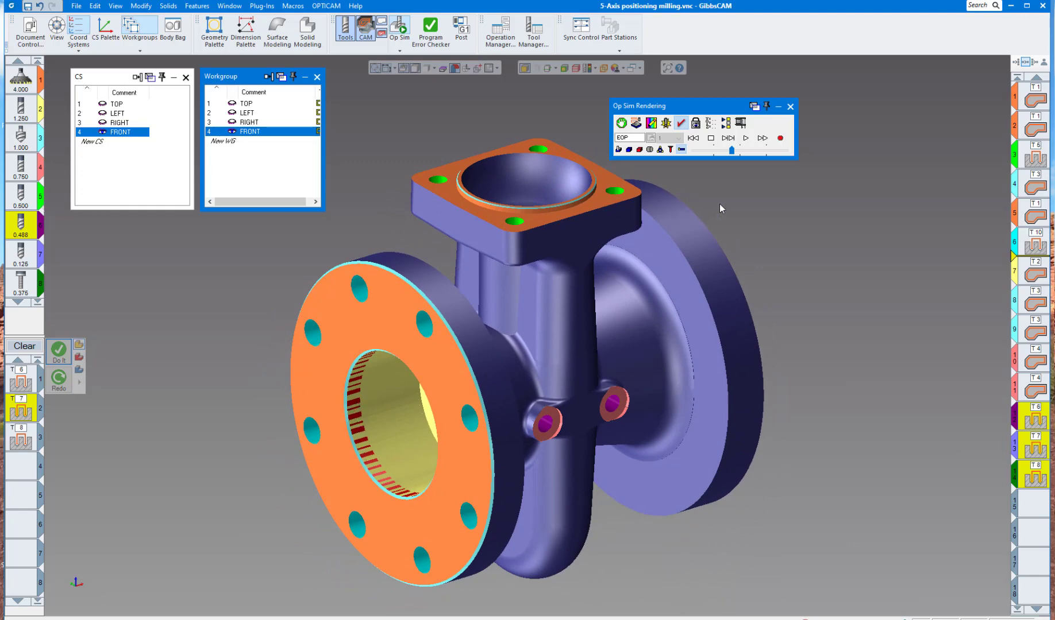
left_click(791, 108)
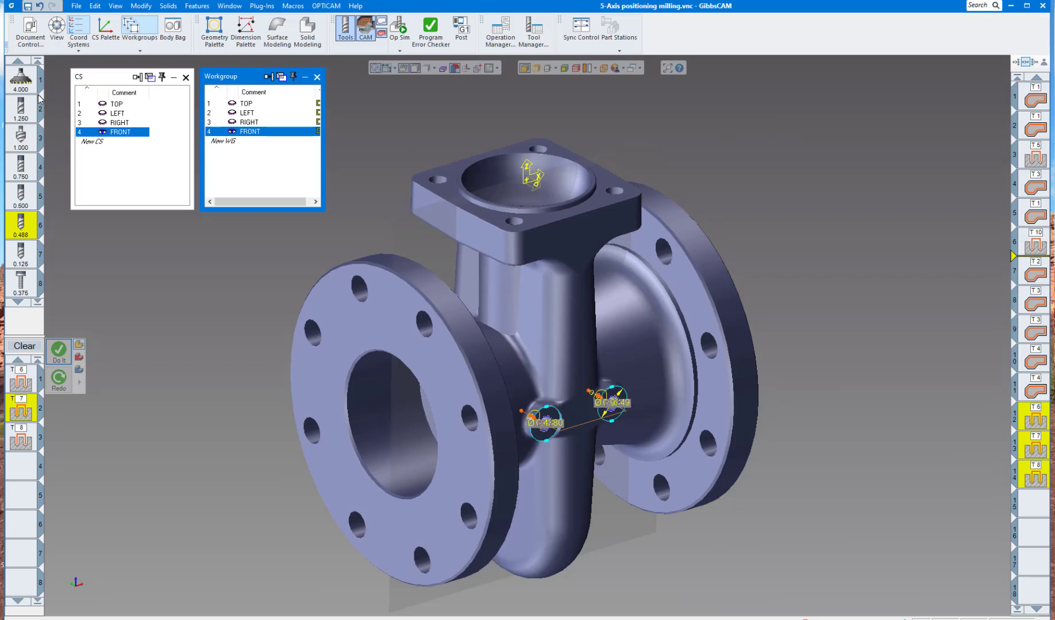
Set the 1.25 end mill's overall length and length out of holder to 4 inches.
double_click(29, 112)
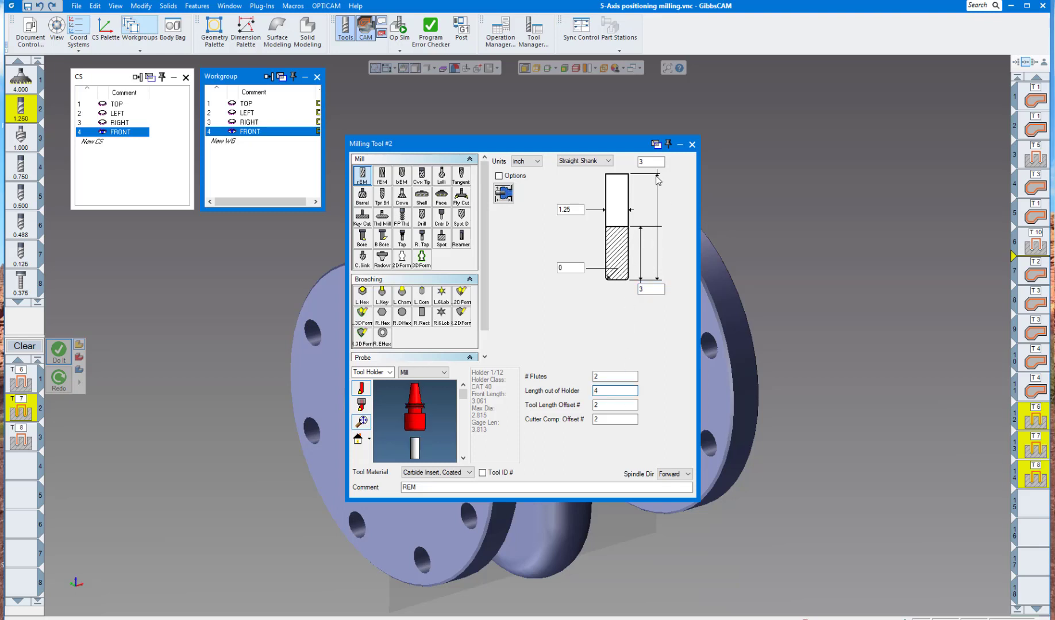
double_click(650, 161)
type("4")
left_click(692, 144)
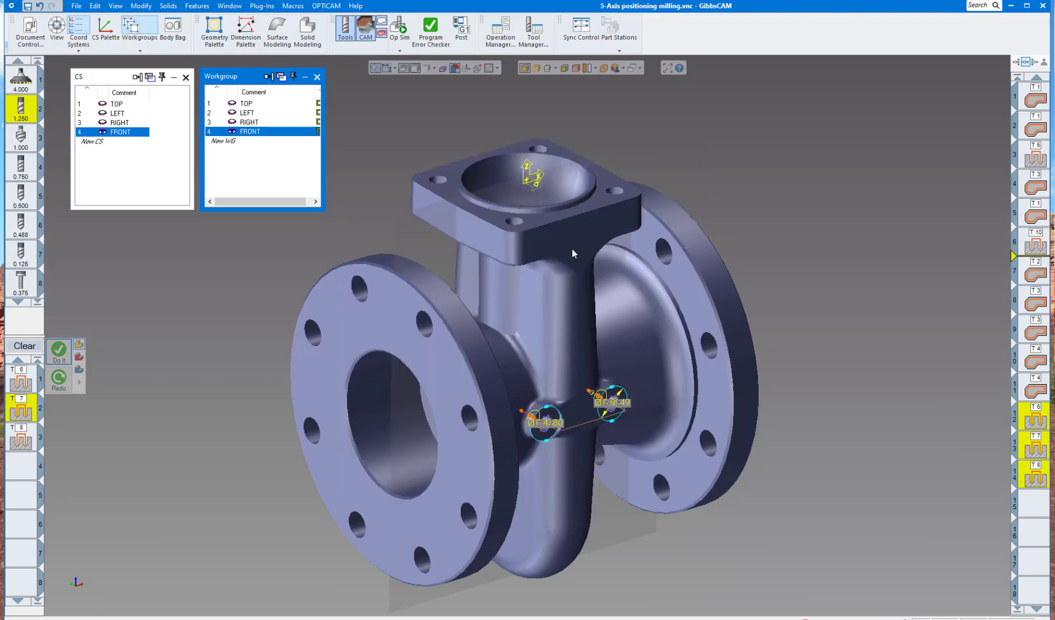
Rerun Op Sim at a faster speed to the end of the program to check the flange bore, and exit it.
left_click(401, 30)
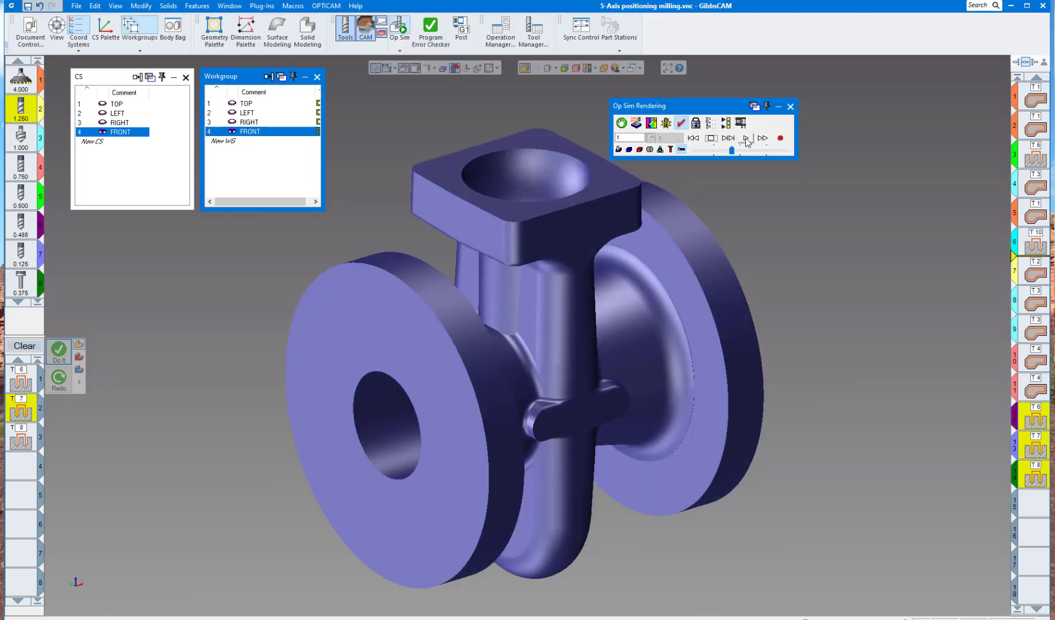
left_click(746, 138)
left_click(746, 151)
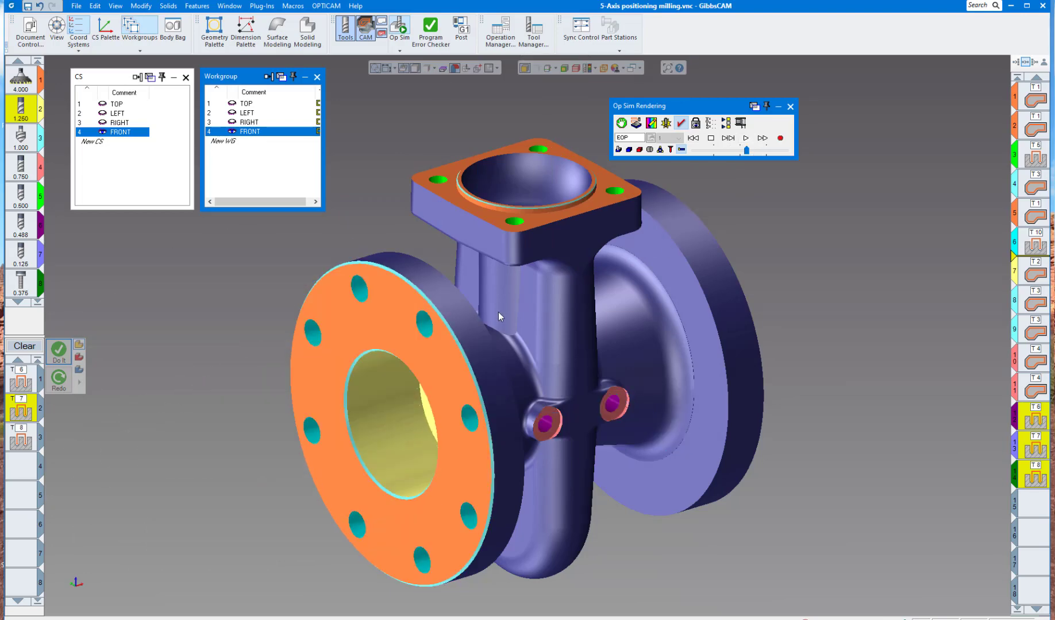
left_click(791, 107)
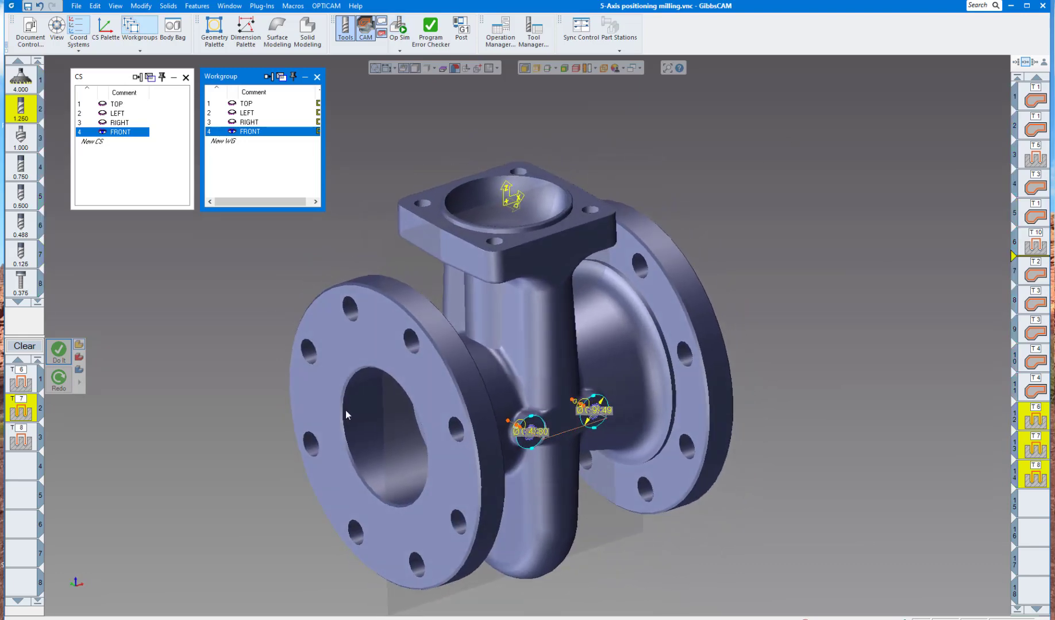
Return the casting to isometric view and close the workgroup and coordinate system lists.
left_click(85, 607)
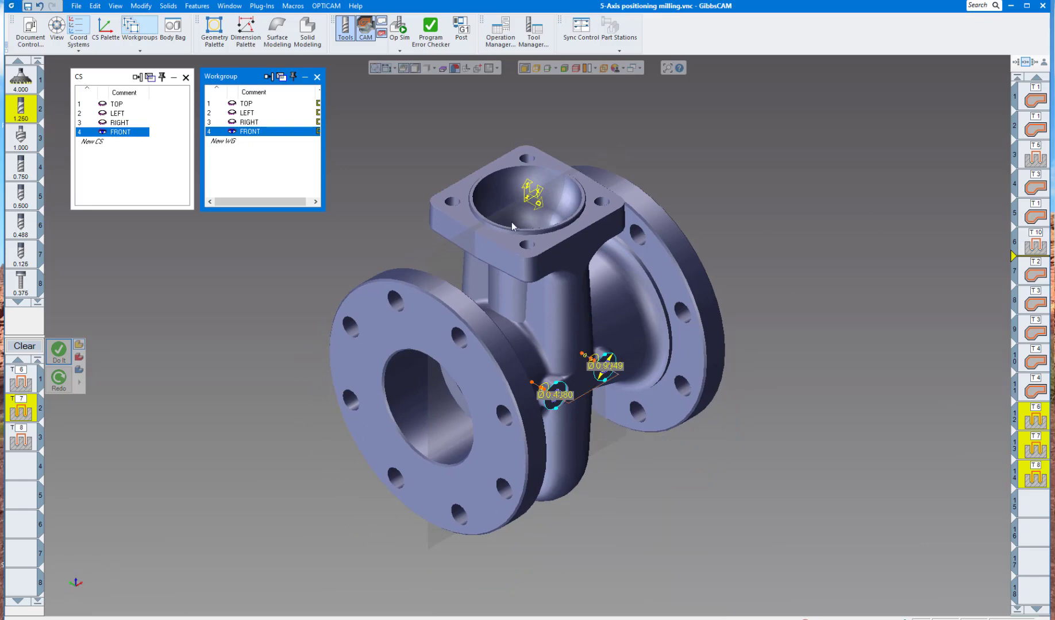
left_click(317, 77)
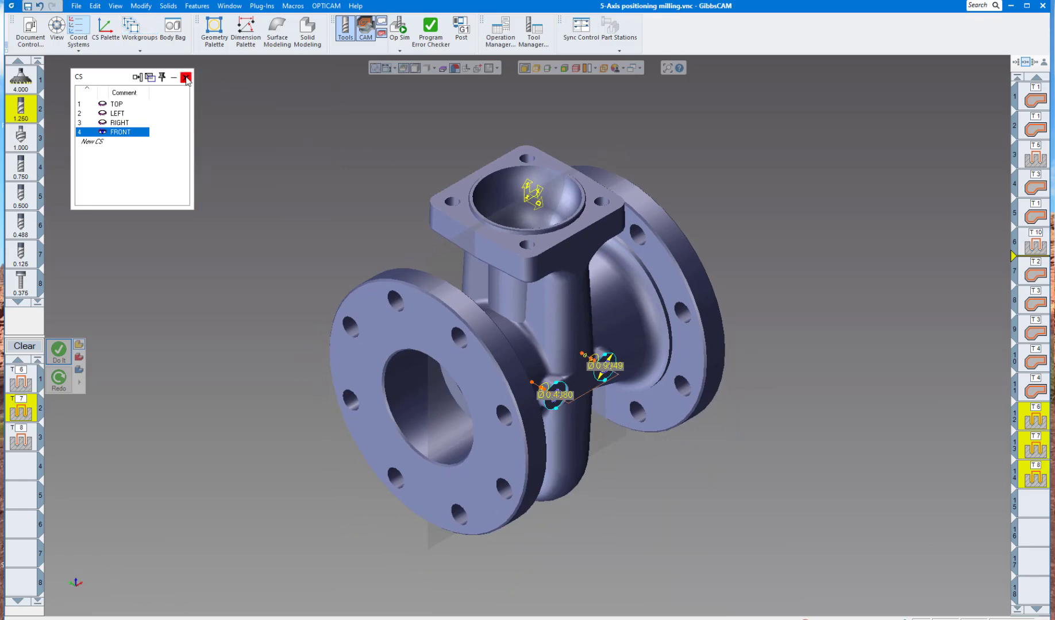
left_click(186, 77)
Run Machine Sim through the whole program on the five-axis machine, varying the playback speed, and exit it.
left_click(401, 52)
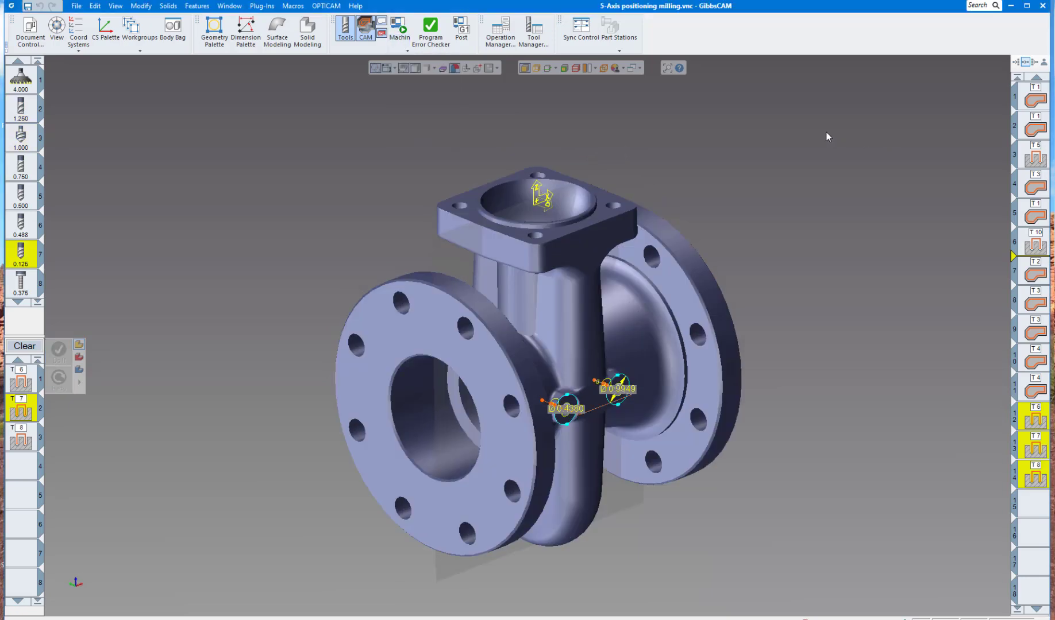
left_click(400, 33)
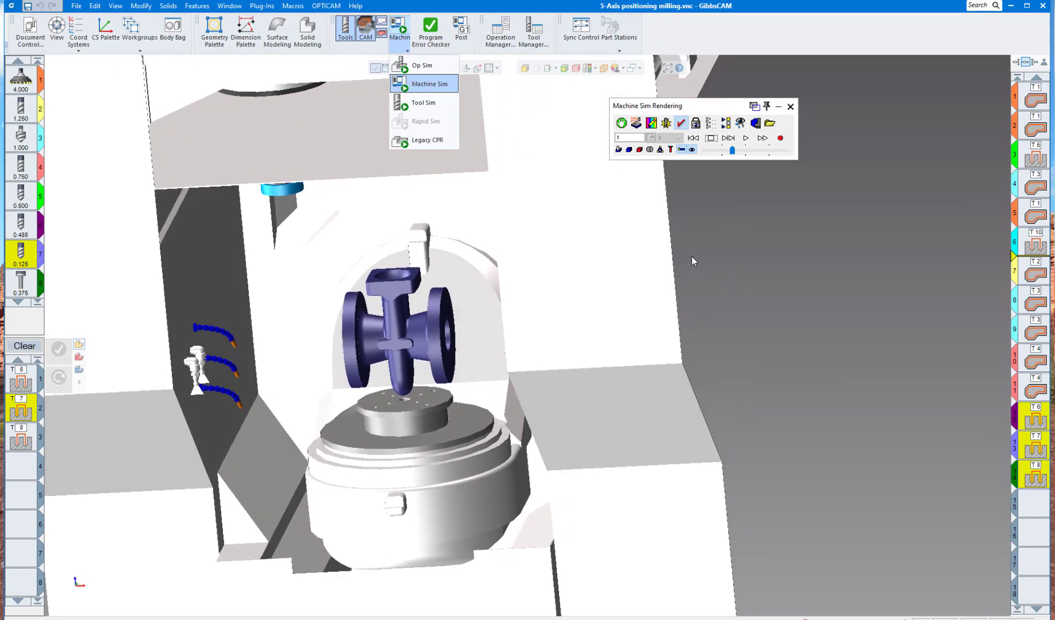
left_click(744, 138)
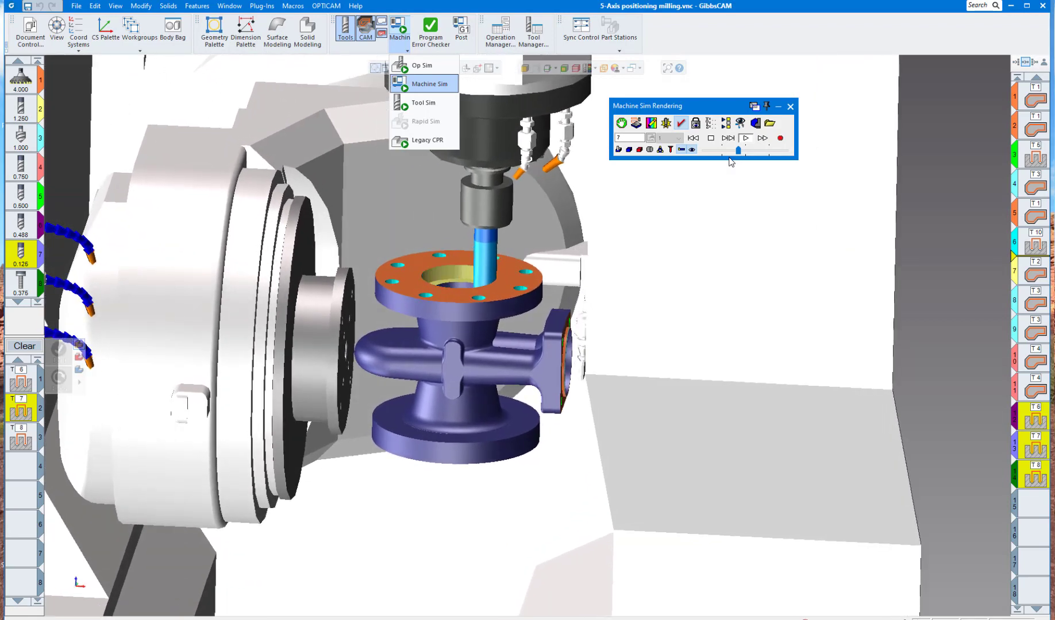
left_click_drag(739, 150, 744, 151)
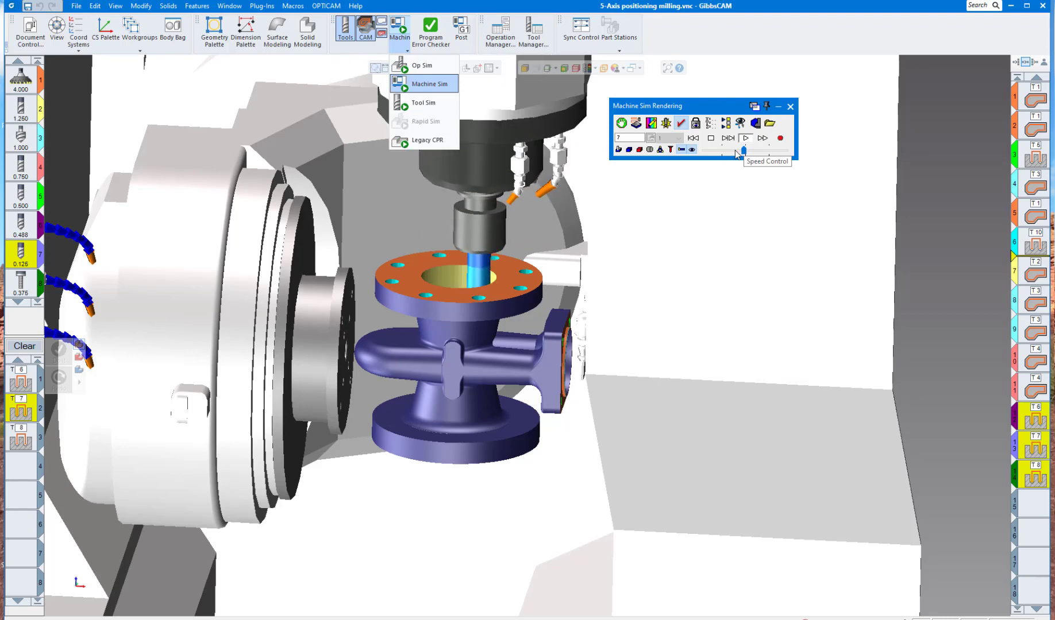
left_click(735, 151)
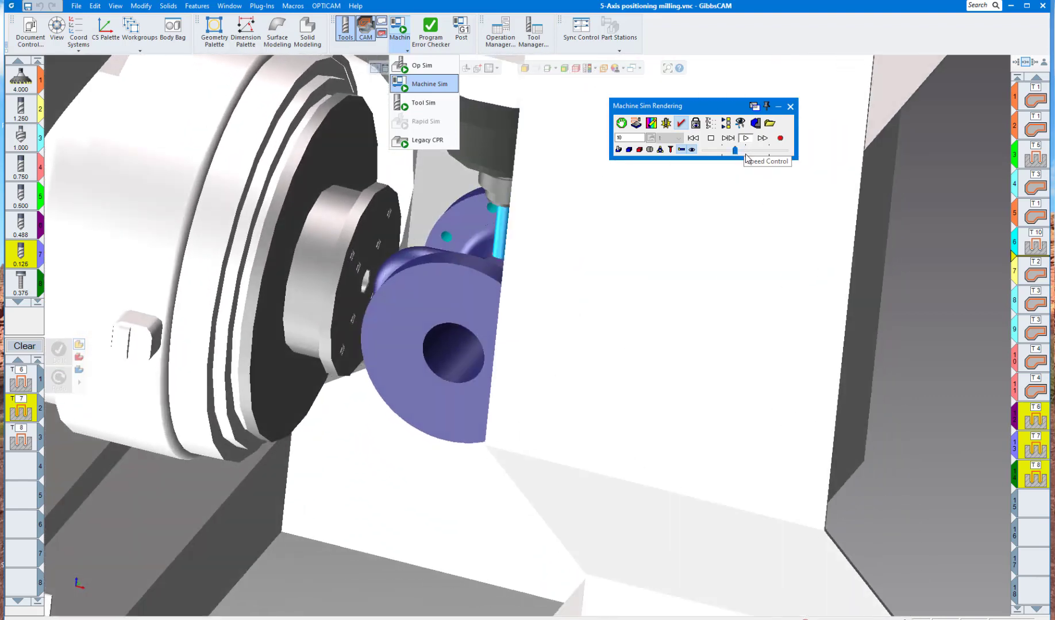
left_click(746, 151)
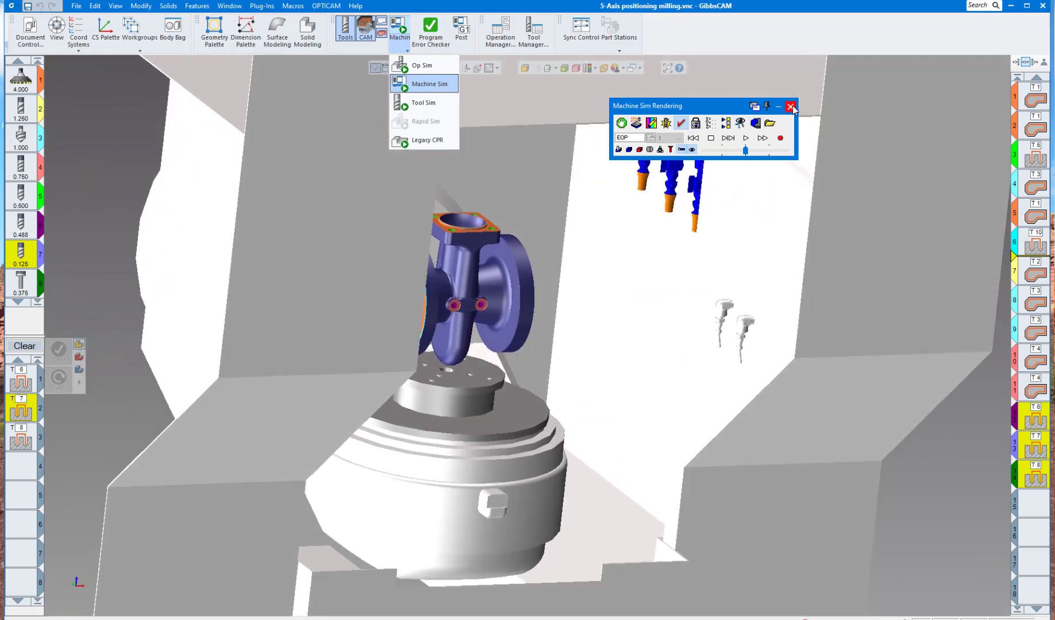
left_click(790, 107)
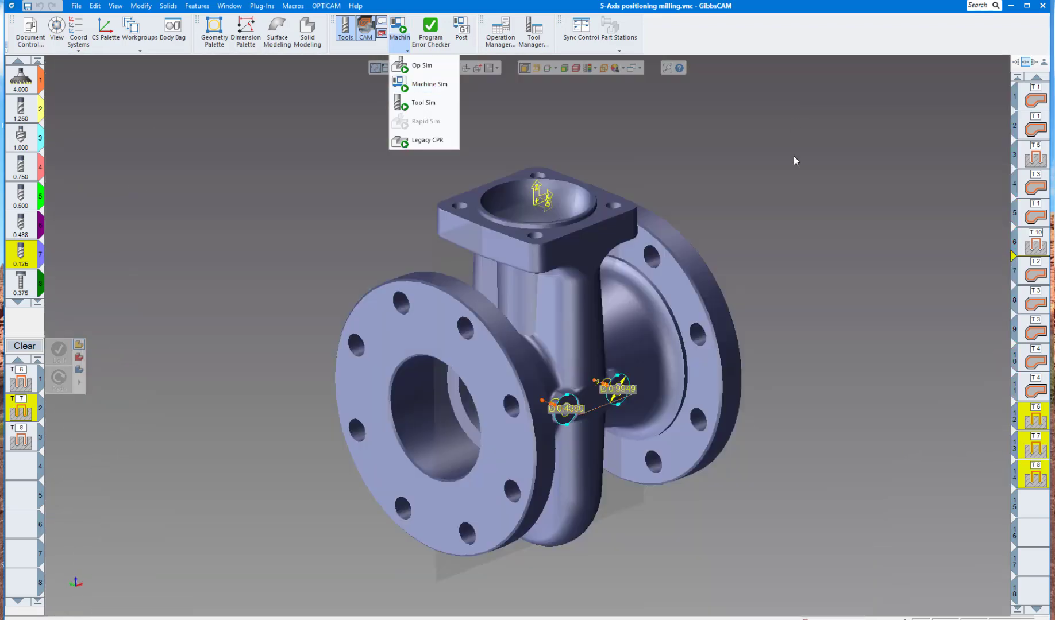